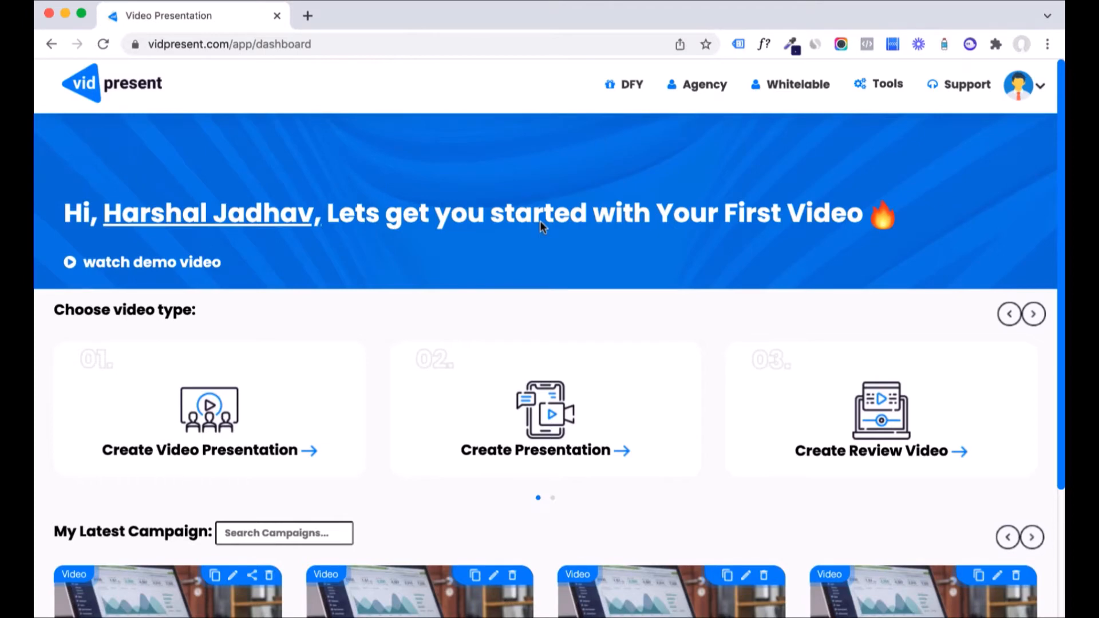
Step: Look over the dashboard's video types and open the creation form for a new video presentation campaign
scroll(312, 285, down, 5)
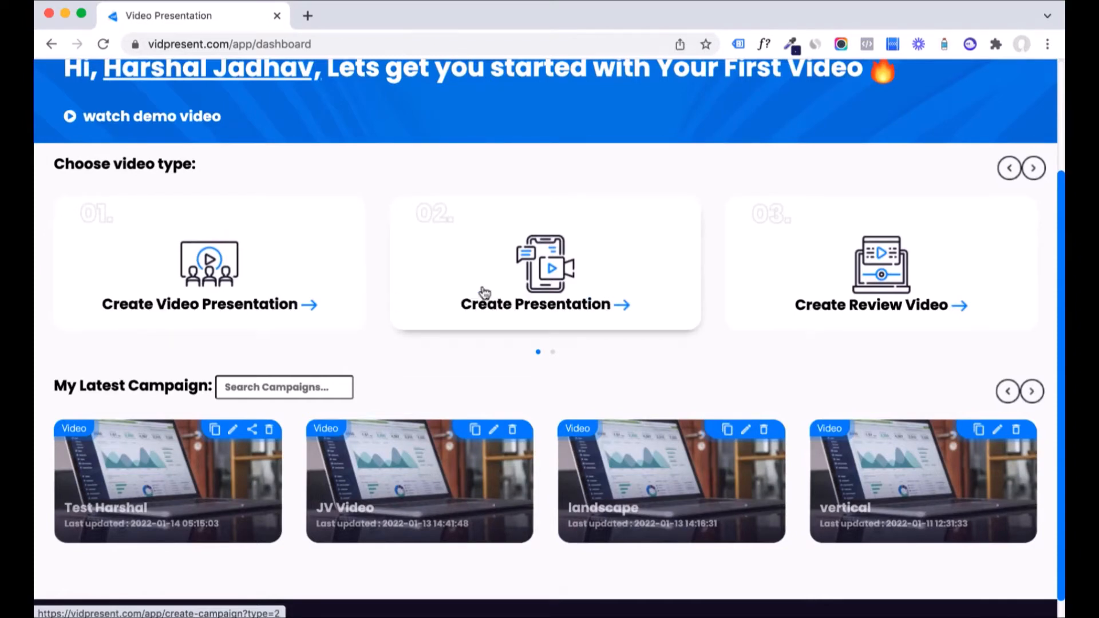
scroll(485, 293, up, 2)
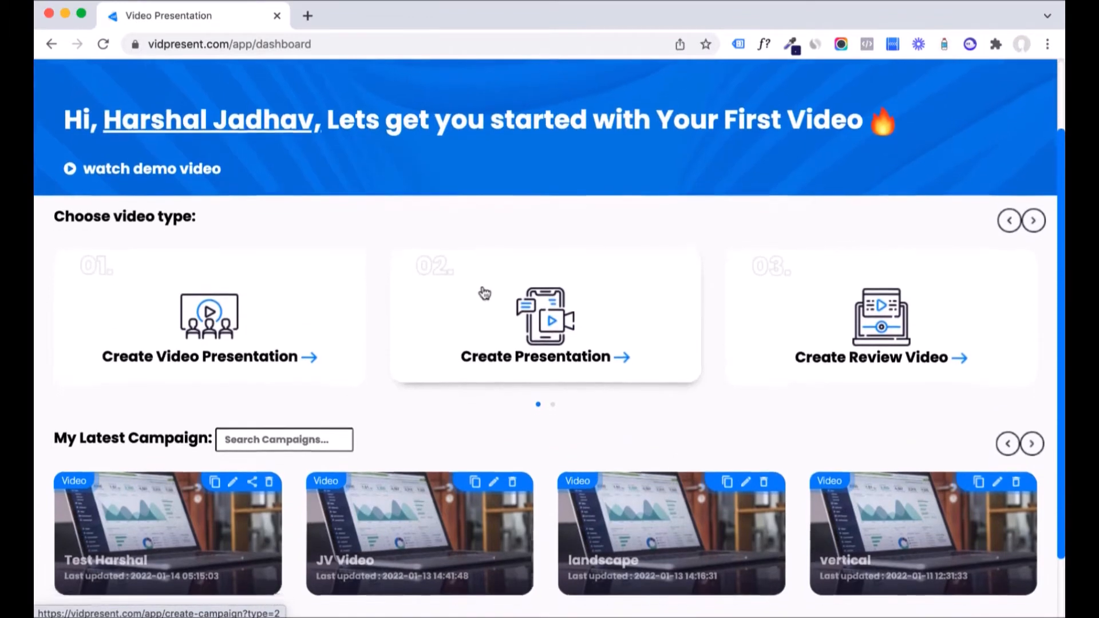
scroll(485, 293, down, 3)
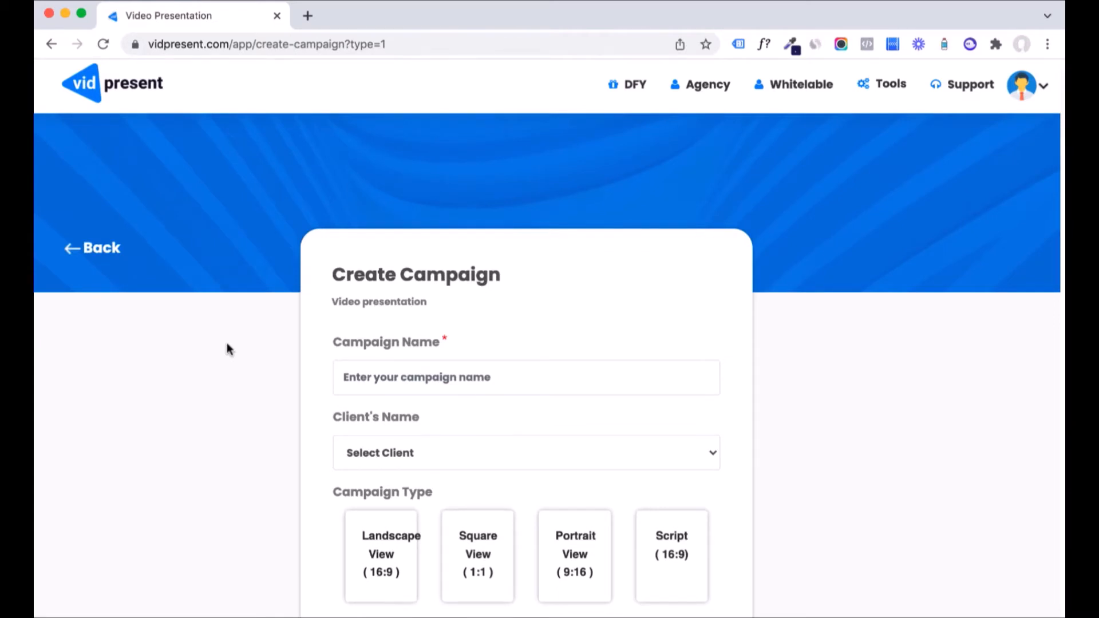
Step: Enter a test name for the campaign and create it with the Landscape View (16:9) type
click(399, 371)
text(test harshal 1)
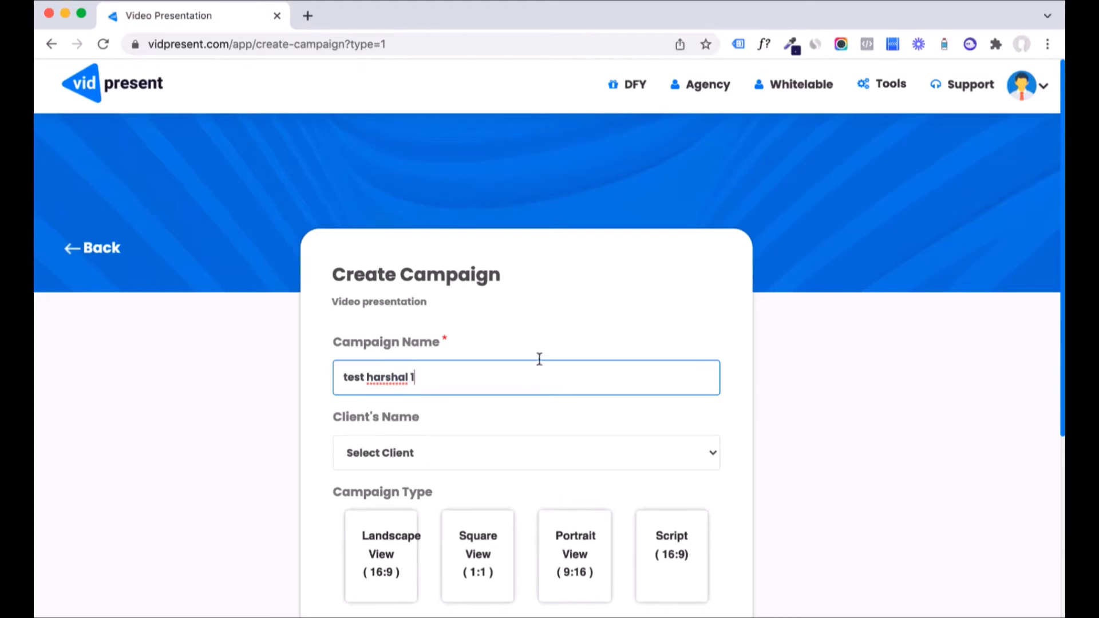
scroll(542, 461, down, 3)
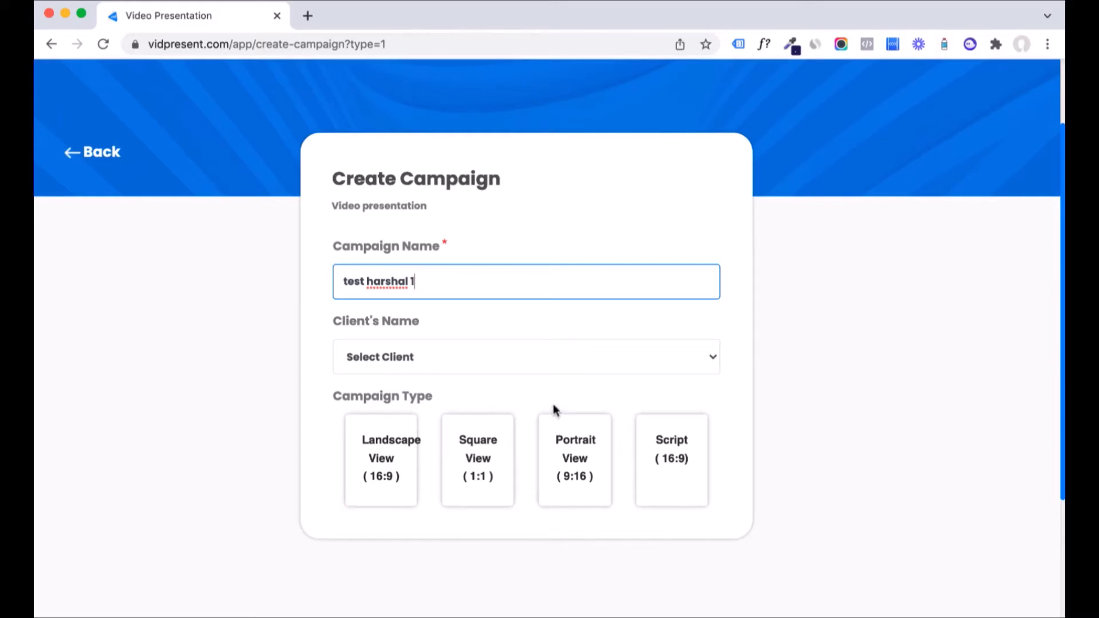
click(375, 454)
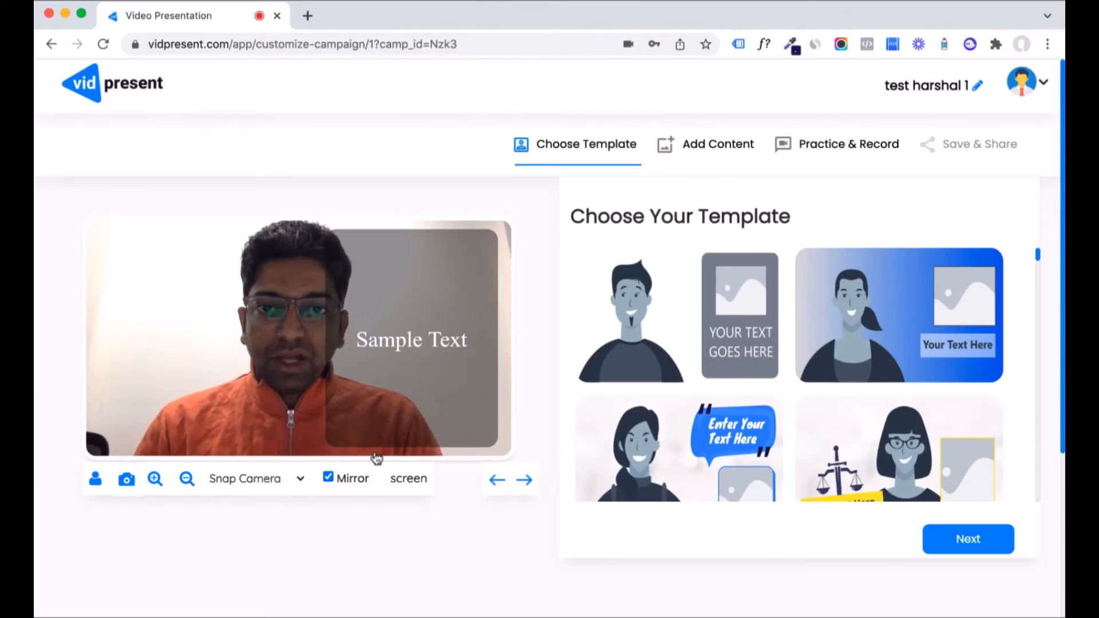
Step: Try the grey text panel, blue speech-bubble and scales-of-justice templates on the camera preview
click(656, 380)
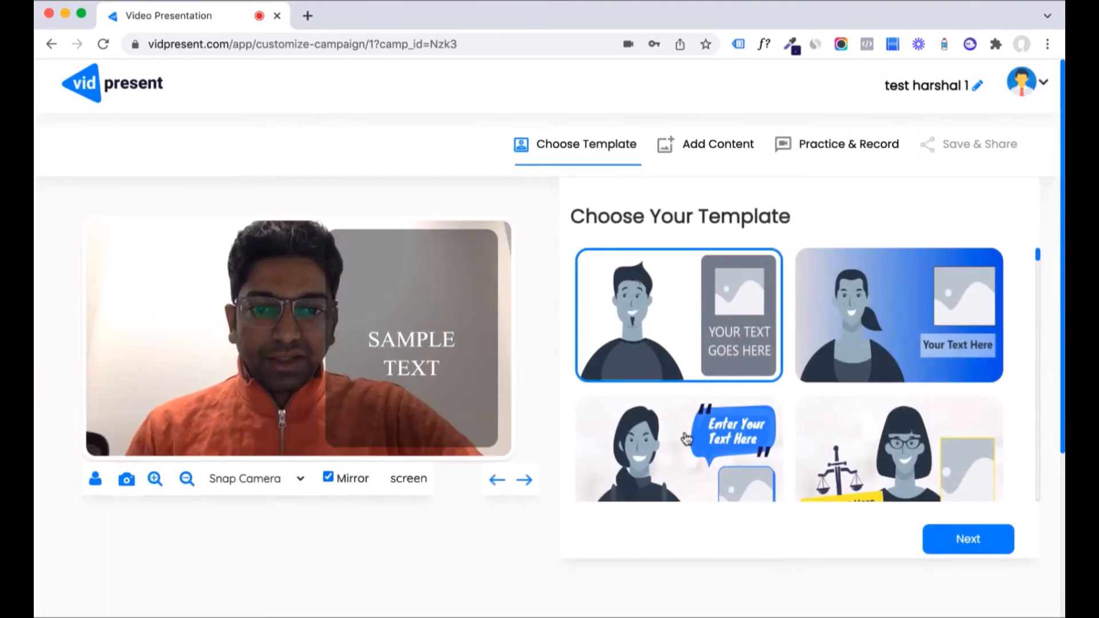
scroll(687, 438, down, 3)
click(679, 360)
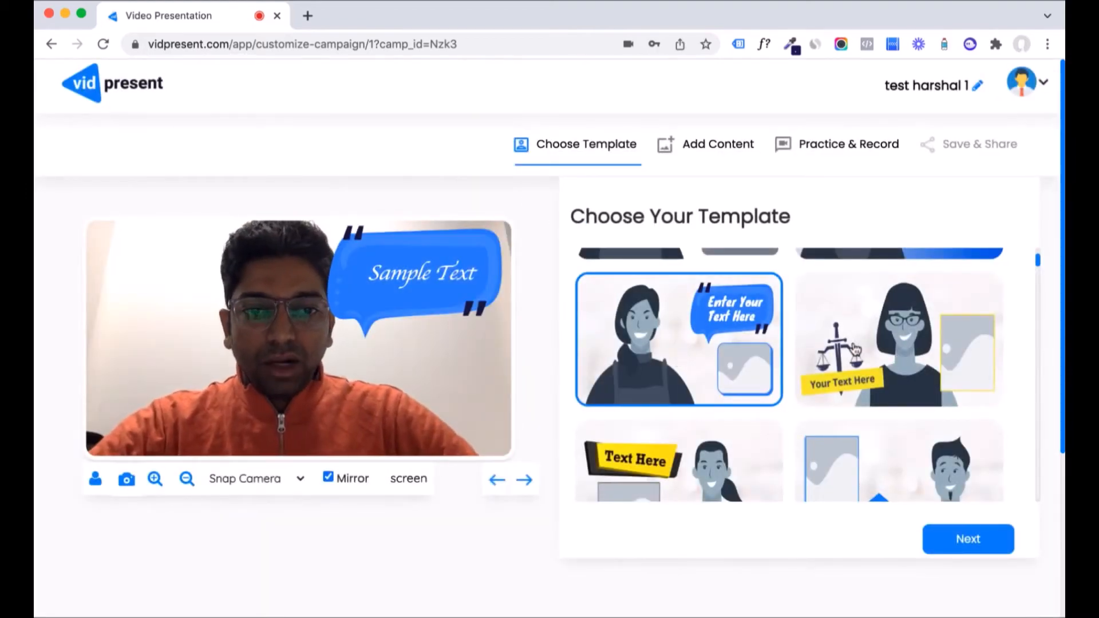
click(855, 348)
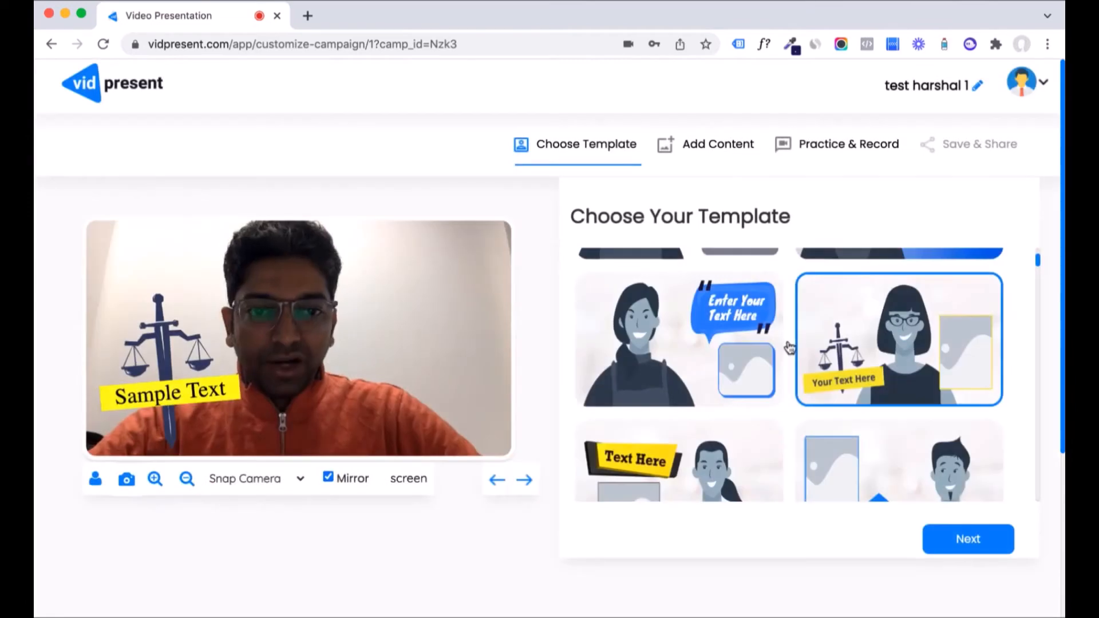
Step: Browse the template gallery and apply the template with the orange text banner and purple paw-print arcs
scroll(789, 347, down, 3)
scroll(789, 347, down, 3)
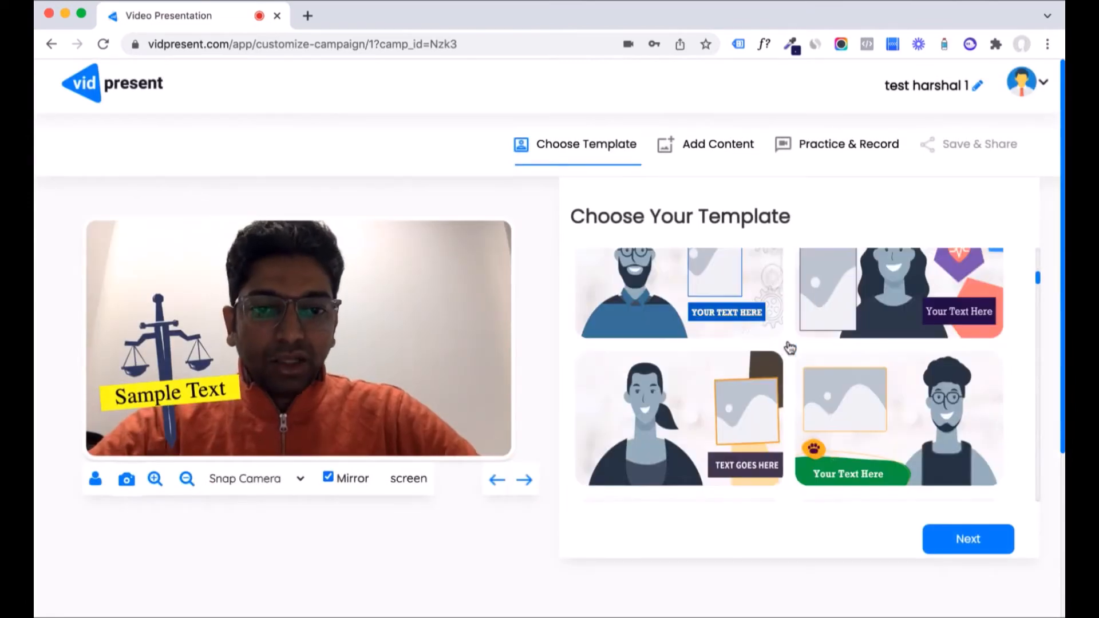
scroll(790, 347, down, 1)
scroll(790, 347, down, 1)
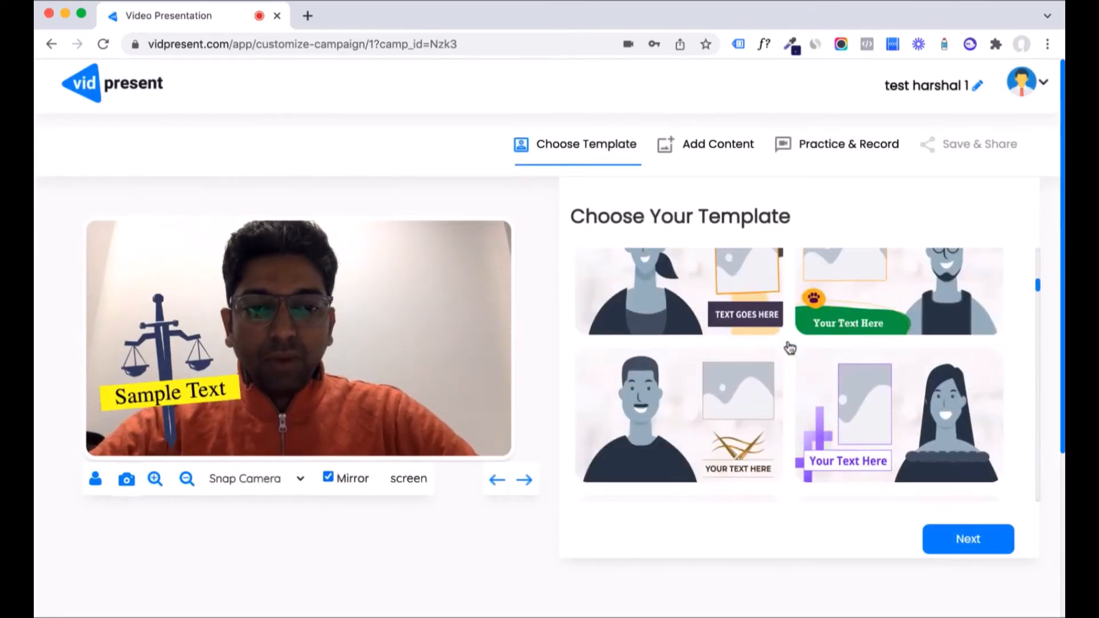
scroll(790, 347, up, 5)
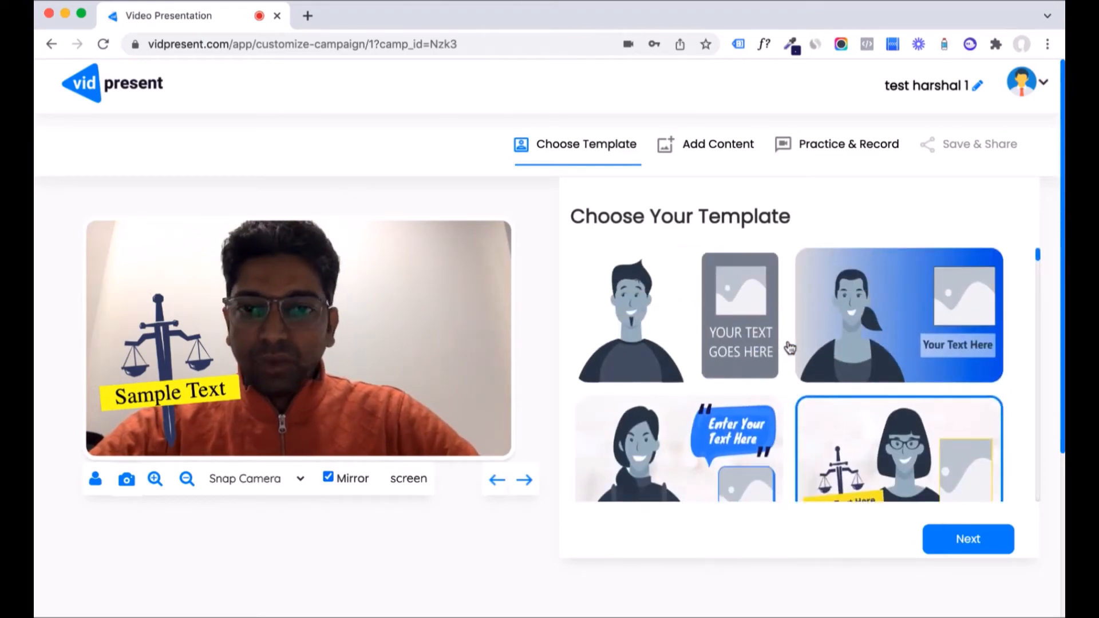
scroll(790, 347, down, 4)
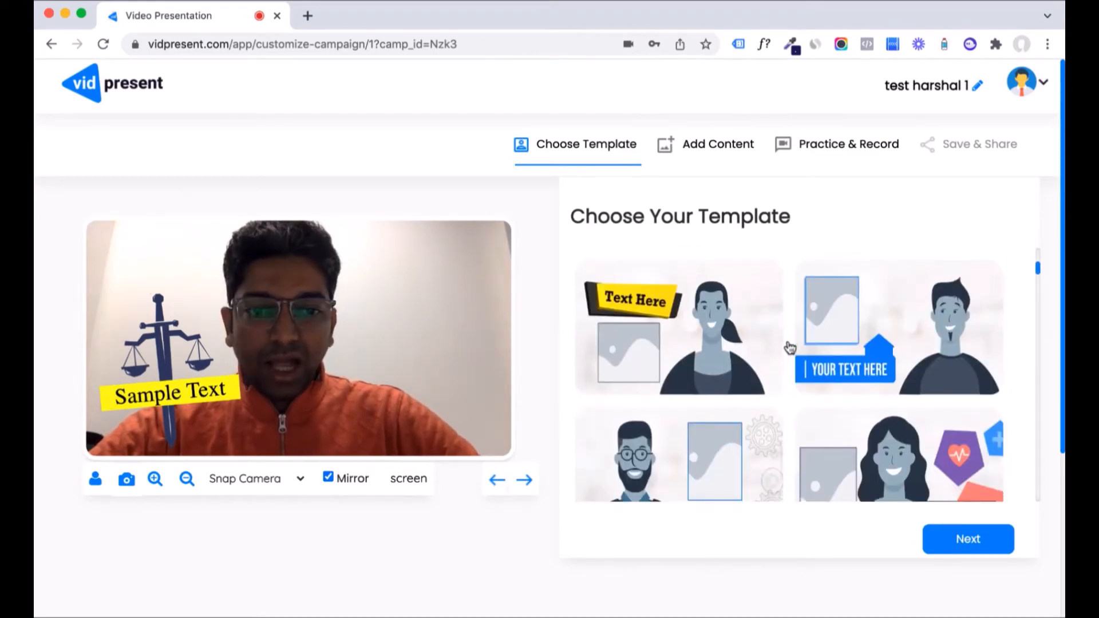
scroll(790, 347, down, 3)
scroll(790, 347, up, 3)
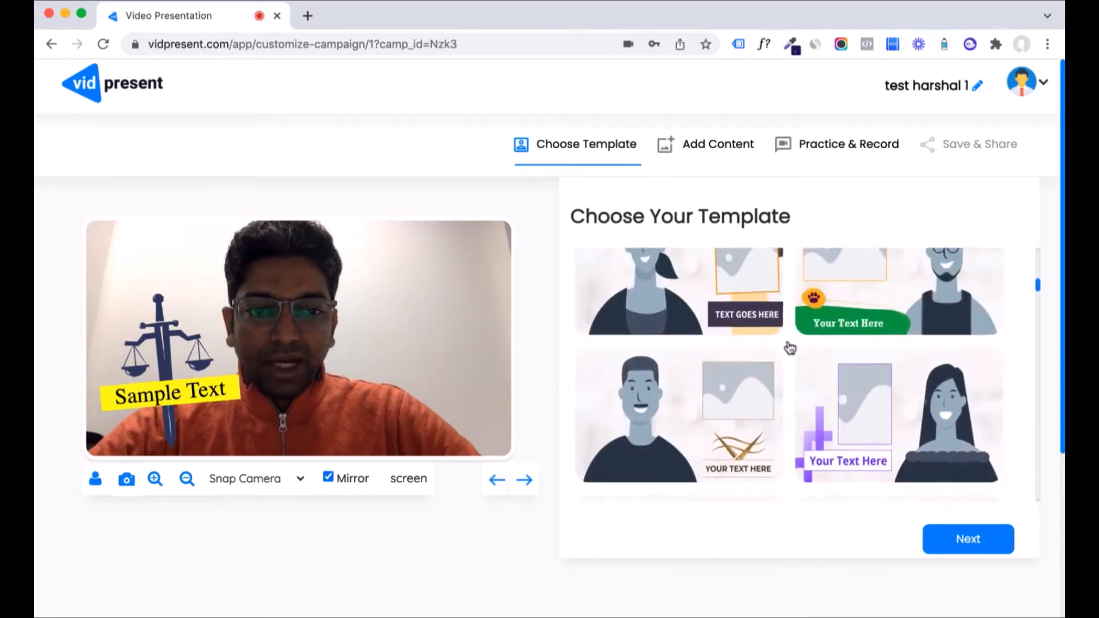
scroll(790, 346, down, 4)
click(861, 345)
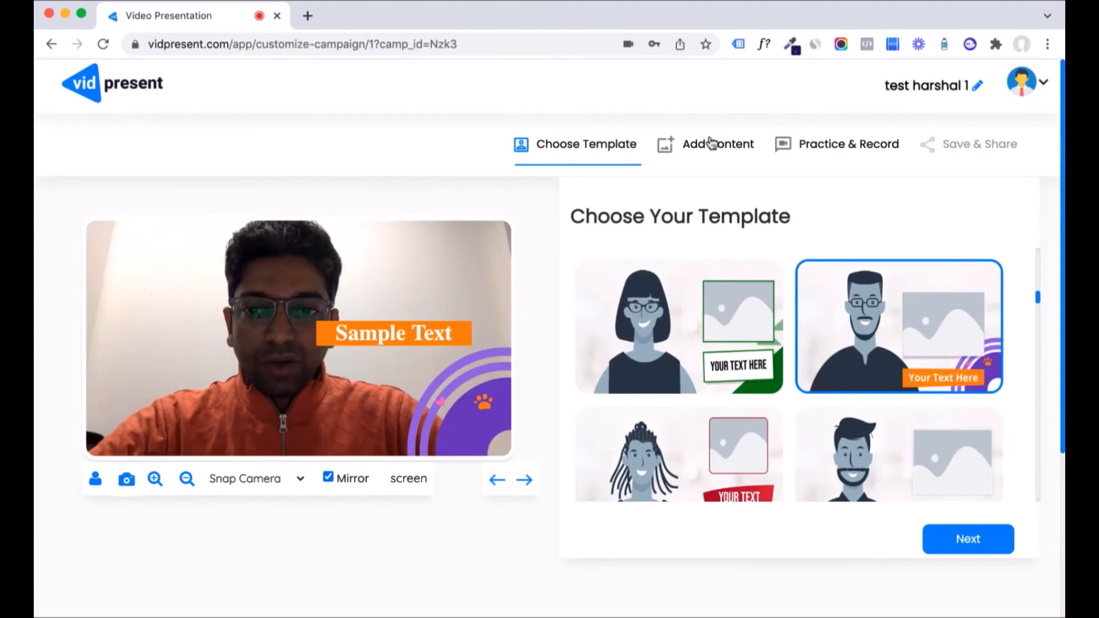
Step: Go to the Add Content stage and add four more slides after Slide 1
click(711, 143)
triple_click(674, 332)
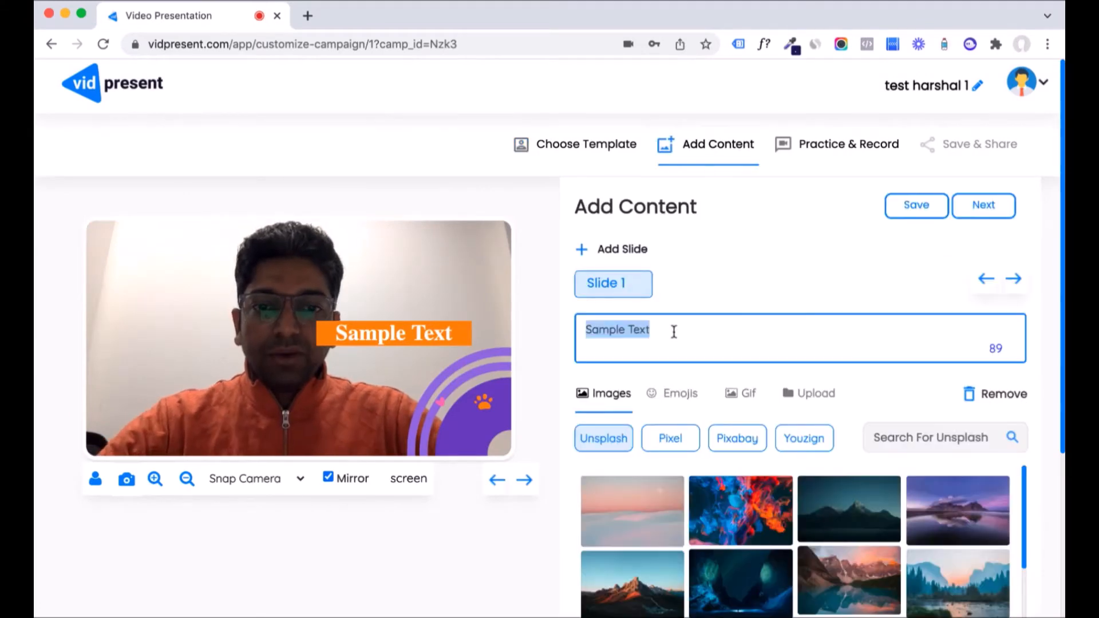
click(731, 267)
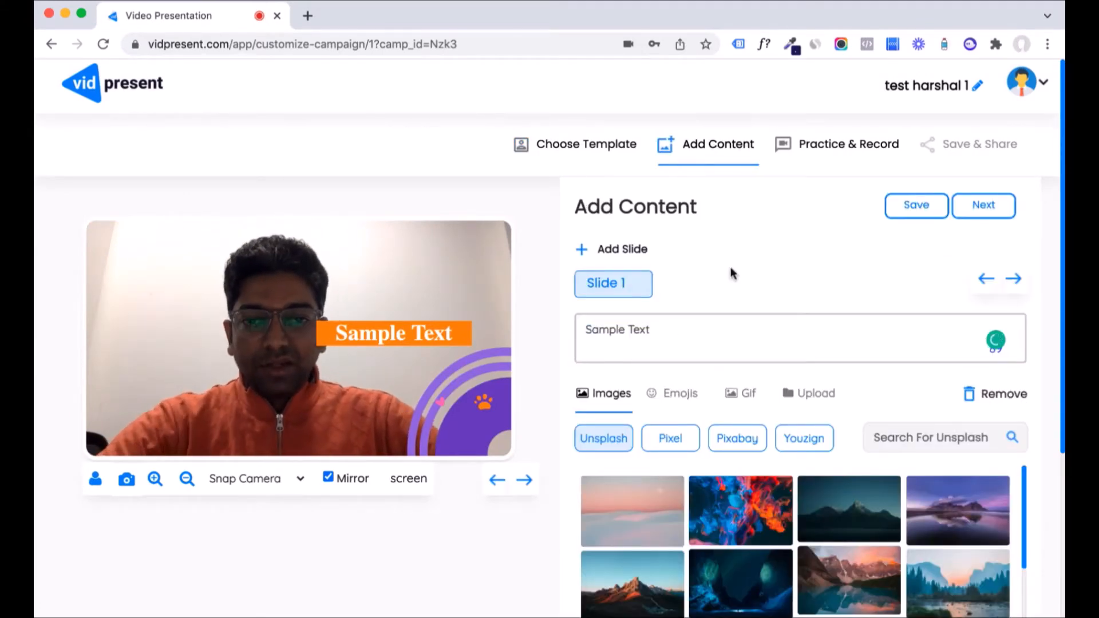
click(582, 249)
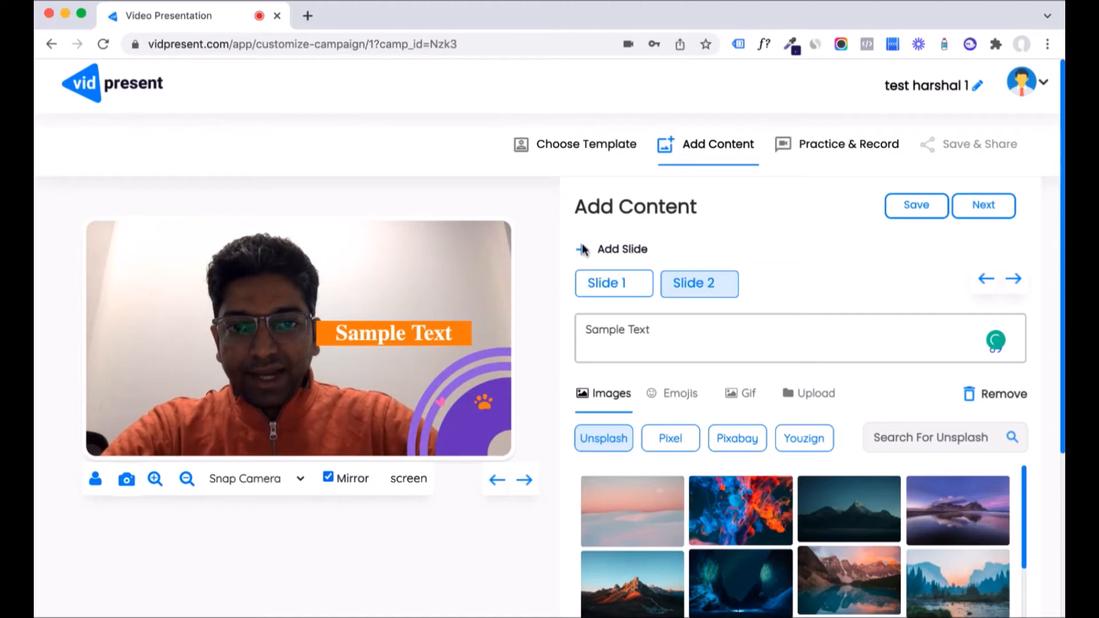
click(627, 249)
click(625, 250)
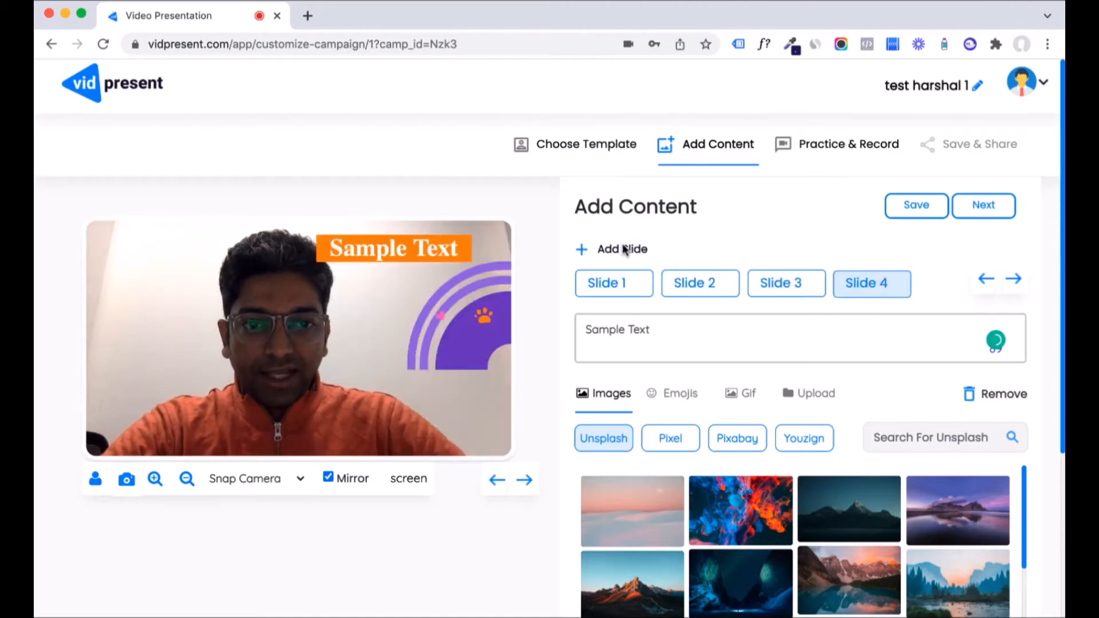
click(625, 249)
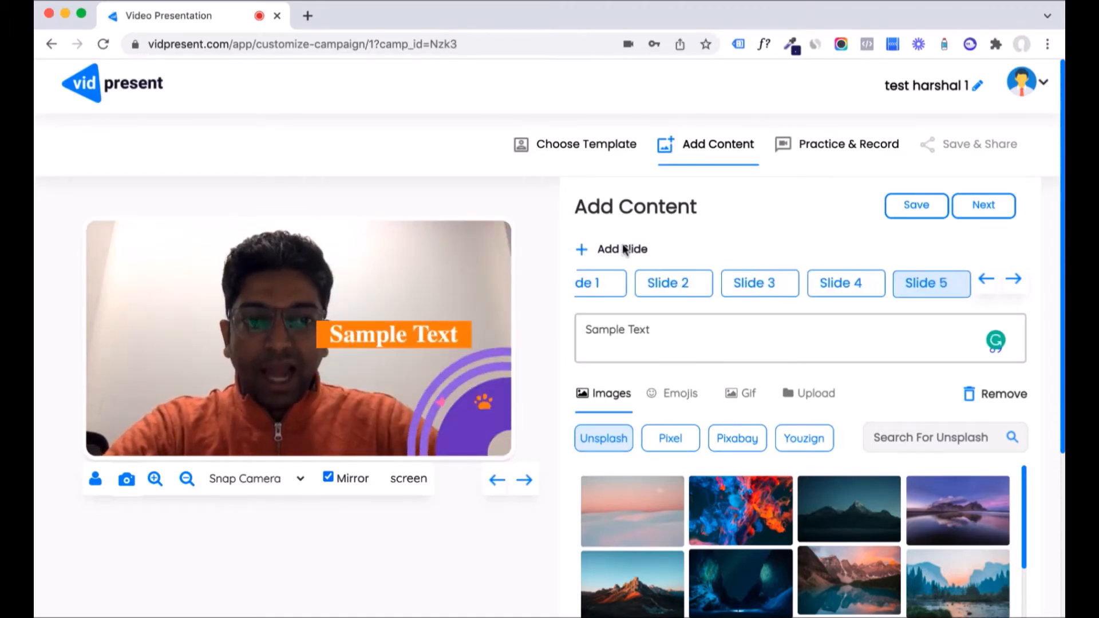
Step: Replace the sample text on Slide 1 with "This is" followed by the presenter's first name
click(595, 287)
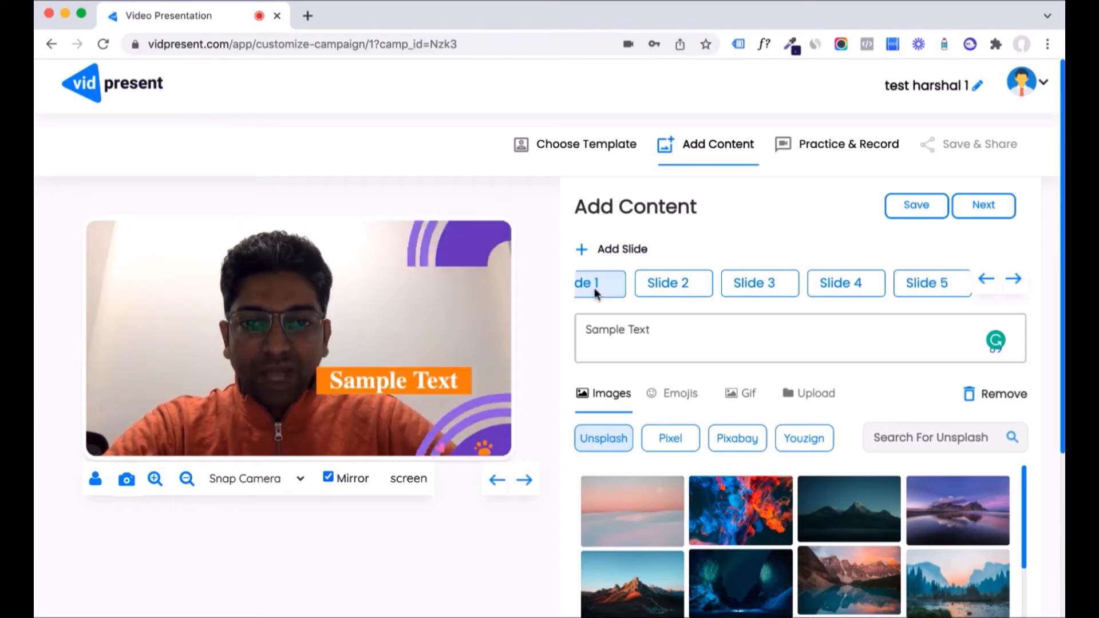
triple_click(638, 332)
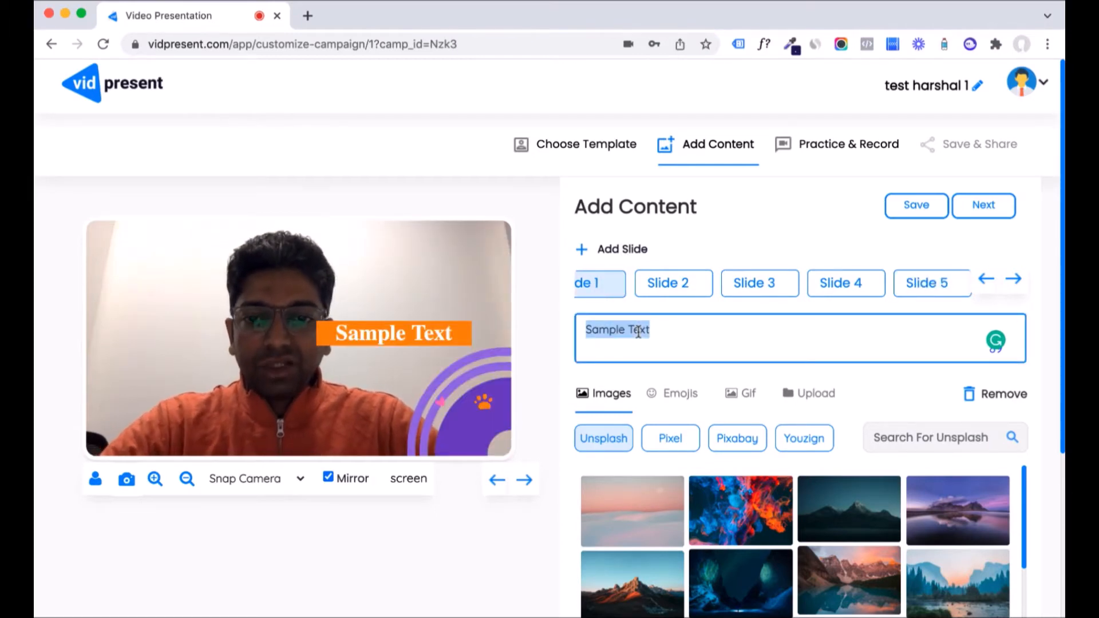
text(This )
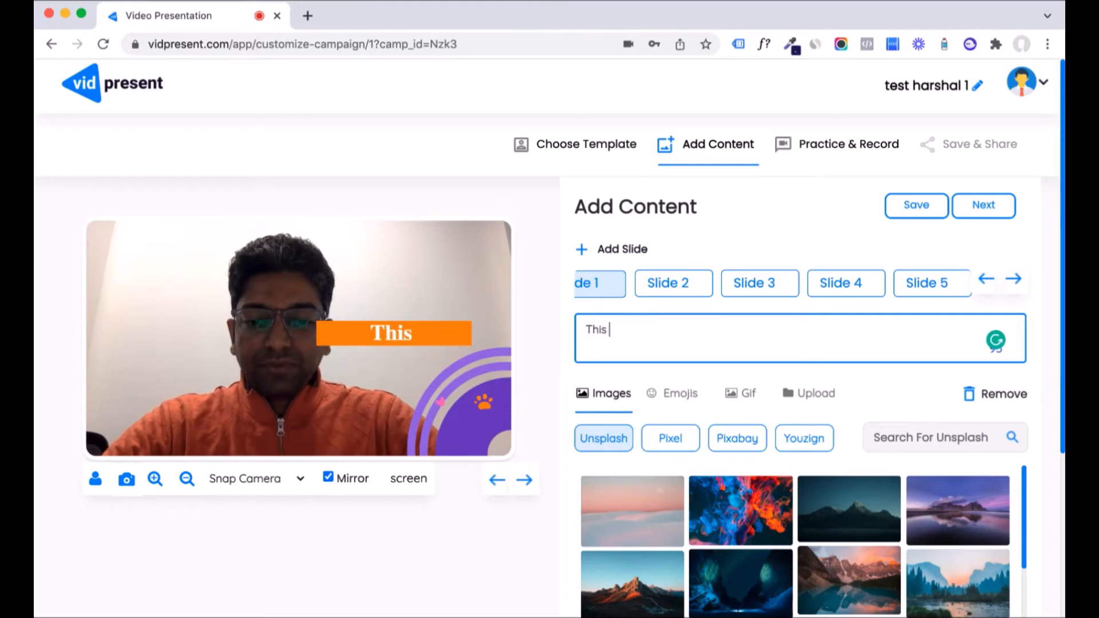
text(Is Harshal)
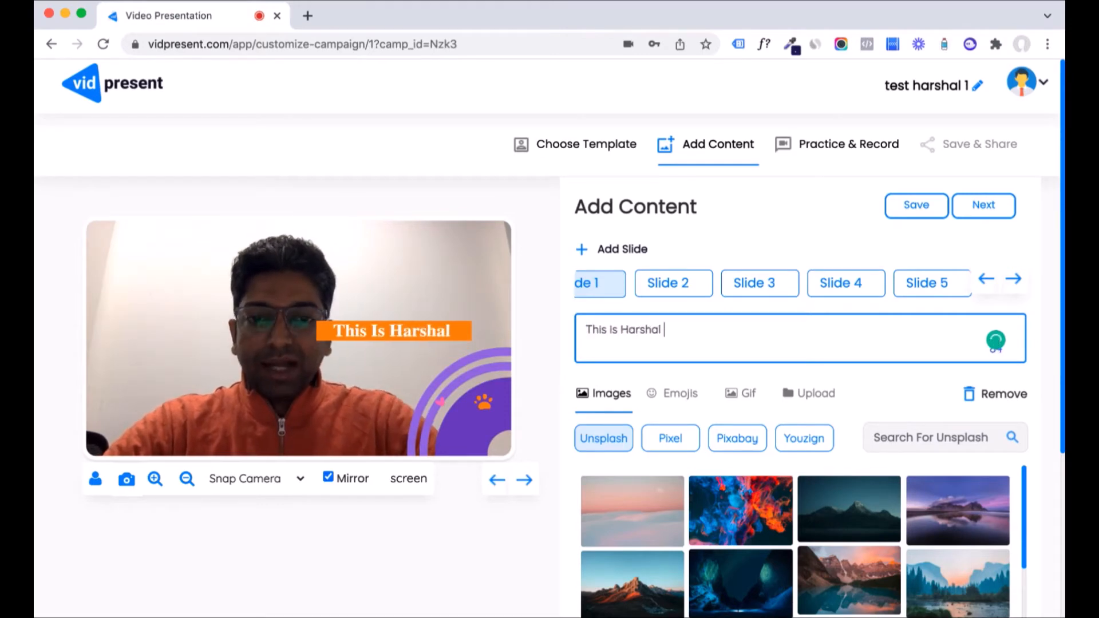
Step: Check the Youzign image source, then place the red-and-blue smoke image from Unsplash on Slide 1
scroll(675, 366, down, 1)
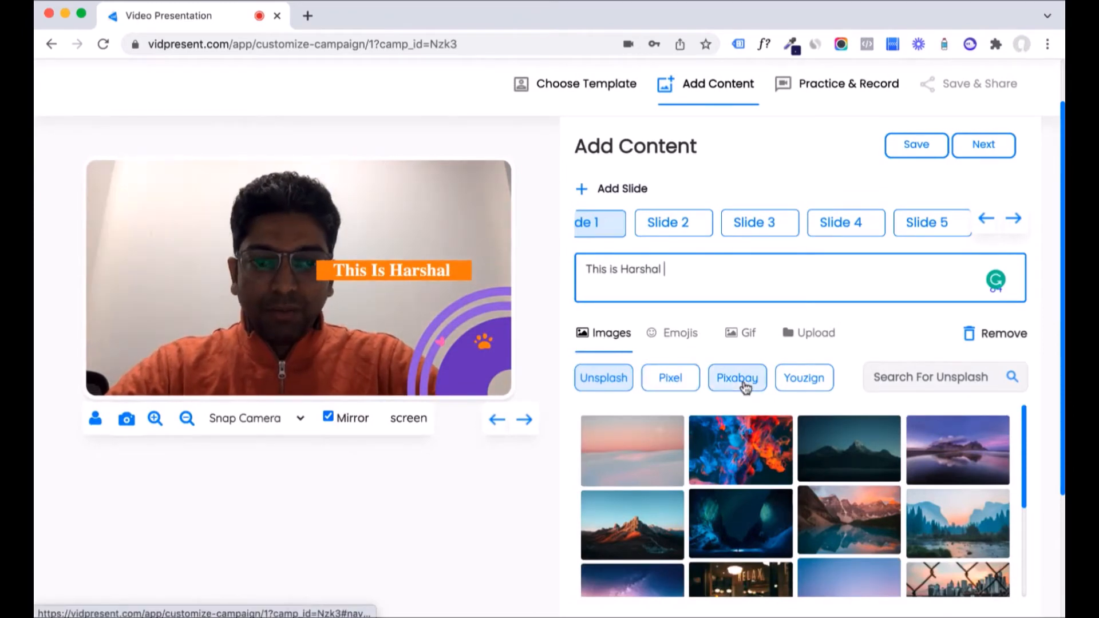
click(807, 383)
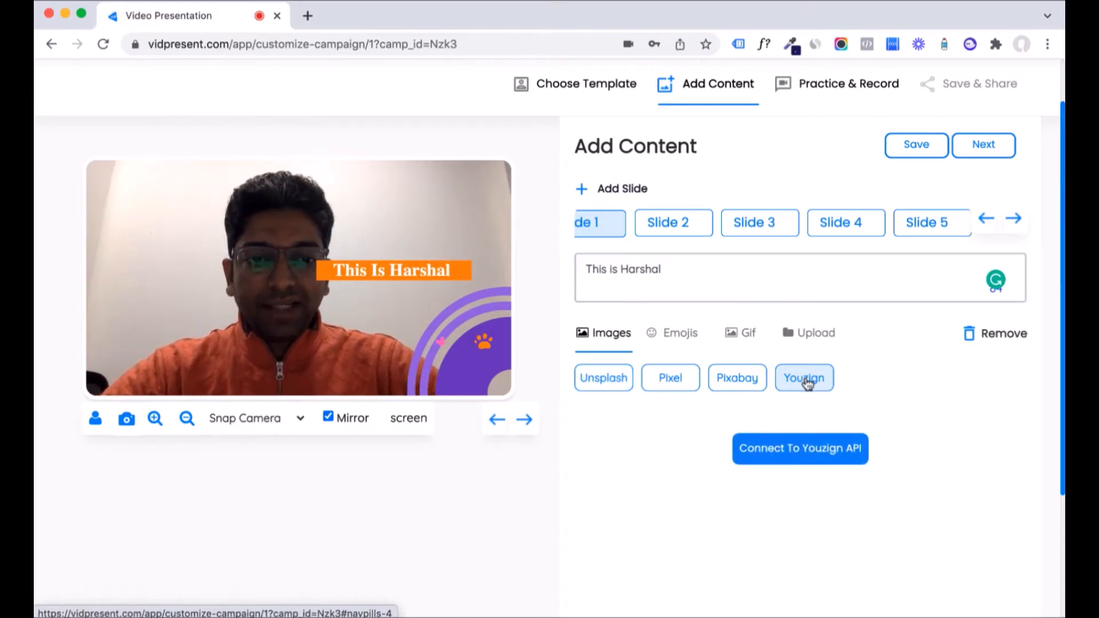
click(606, 384)
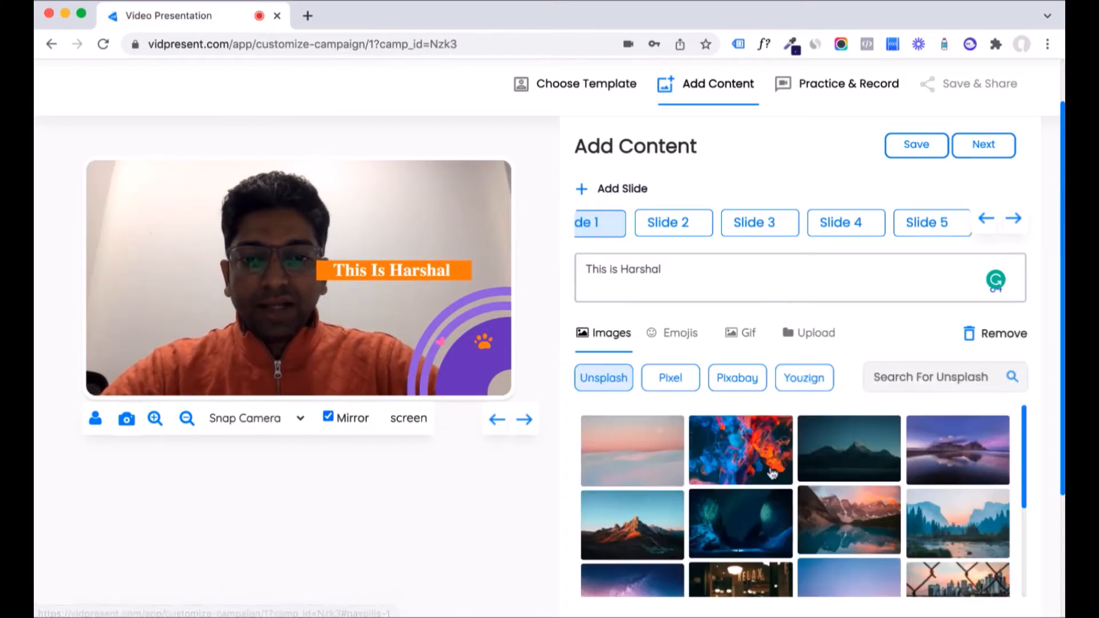
click(773, 473)
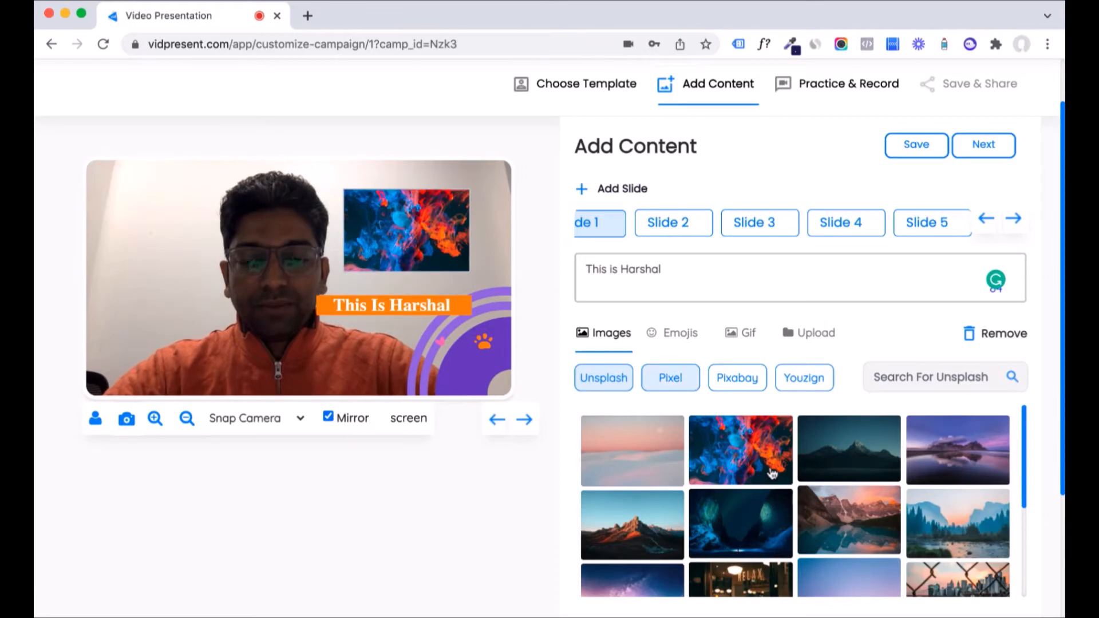
Step: View the image upload and GIF options for slide media, then return to the stock images
click(809, 339)
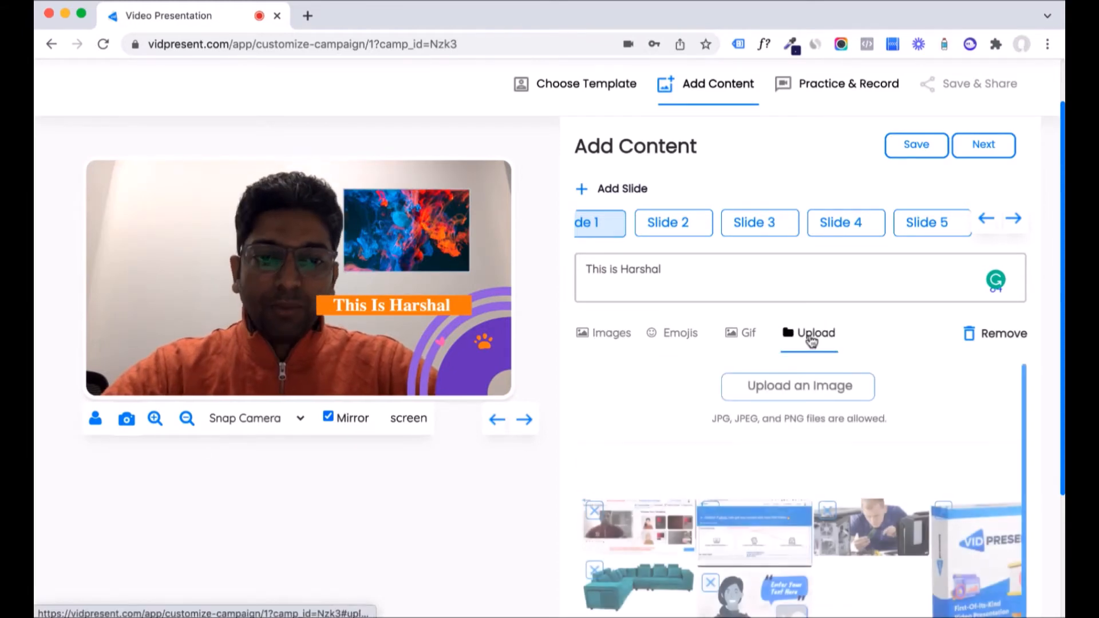
click(744, 334)
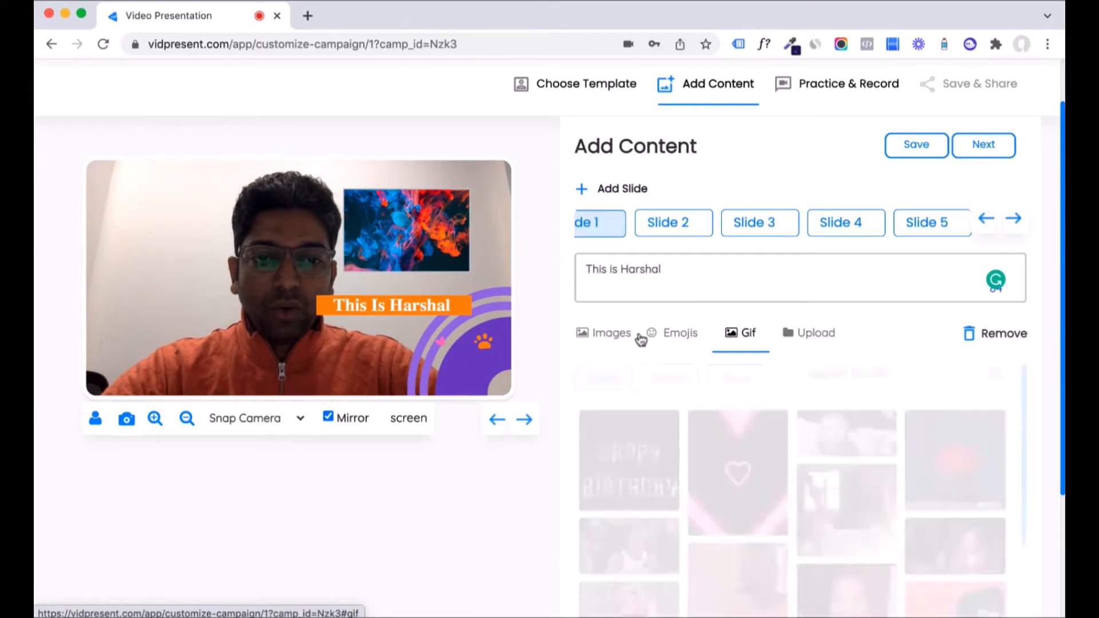
click(593, 338)
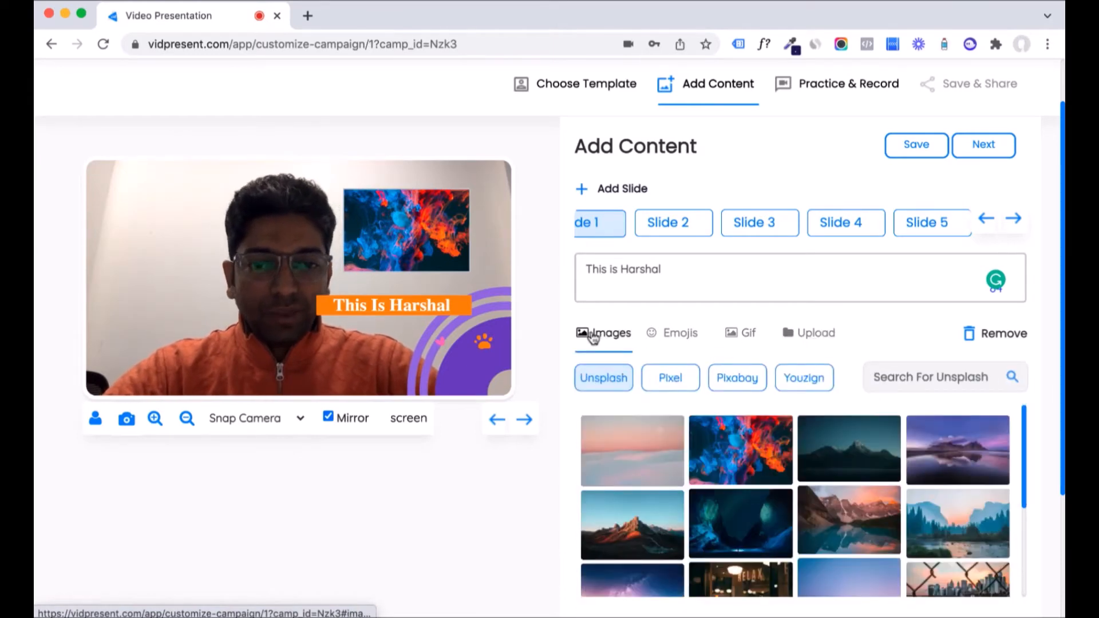
Step: Replace the sample text on Slide 2 with "This is slide 2"
click(665, 223)
triple_click(663, 265)
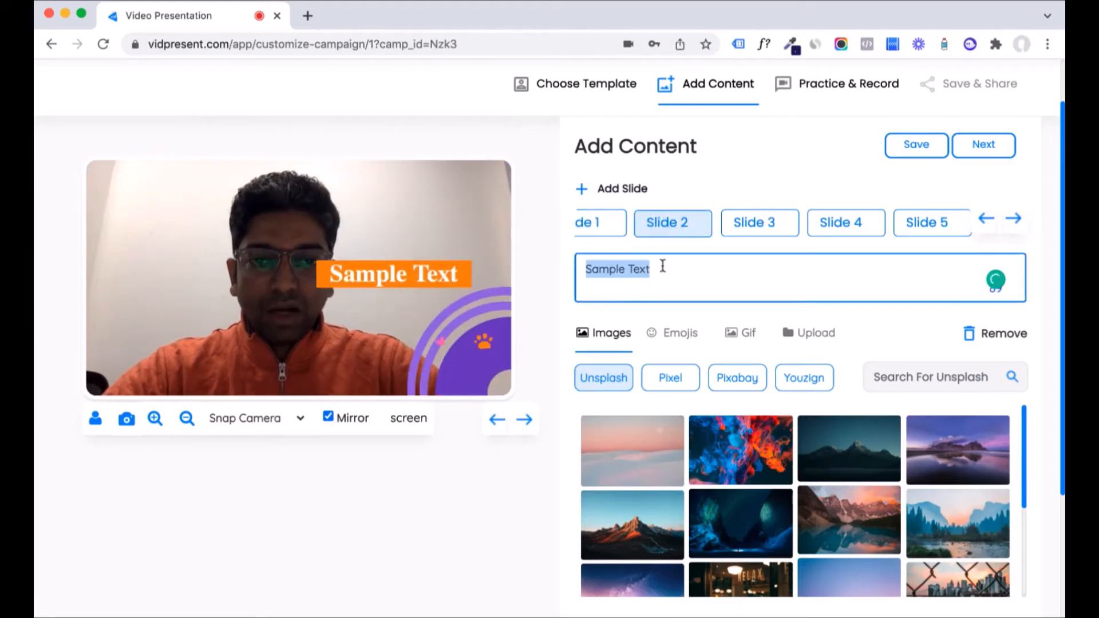
text(Thisis)
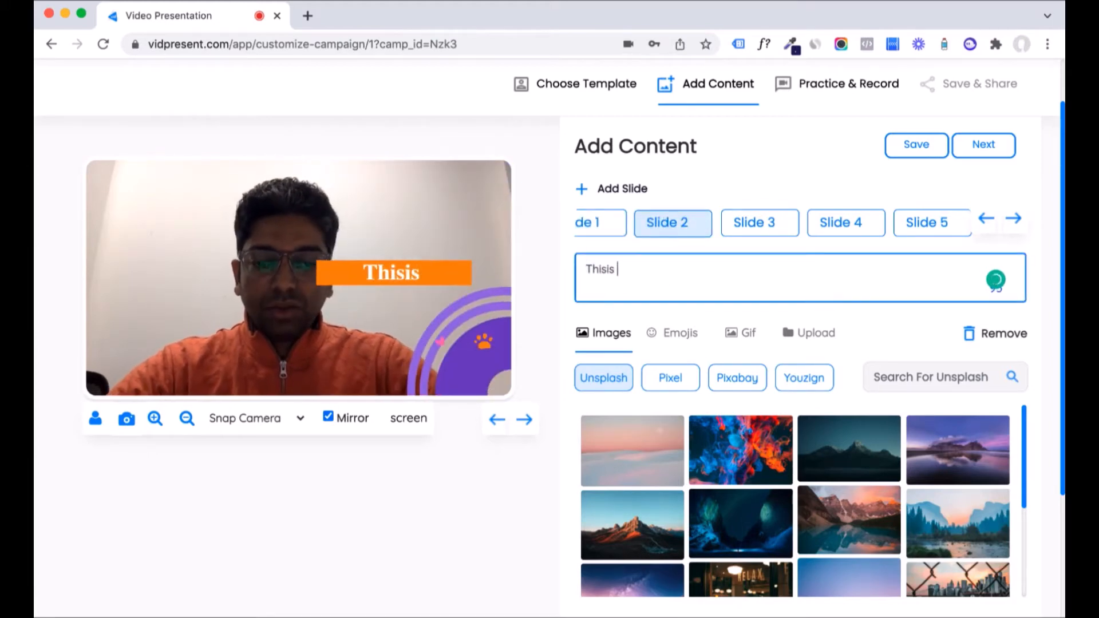
key(BackSpace)
key(BackSpace)
text(is slid)
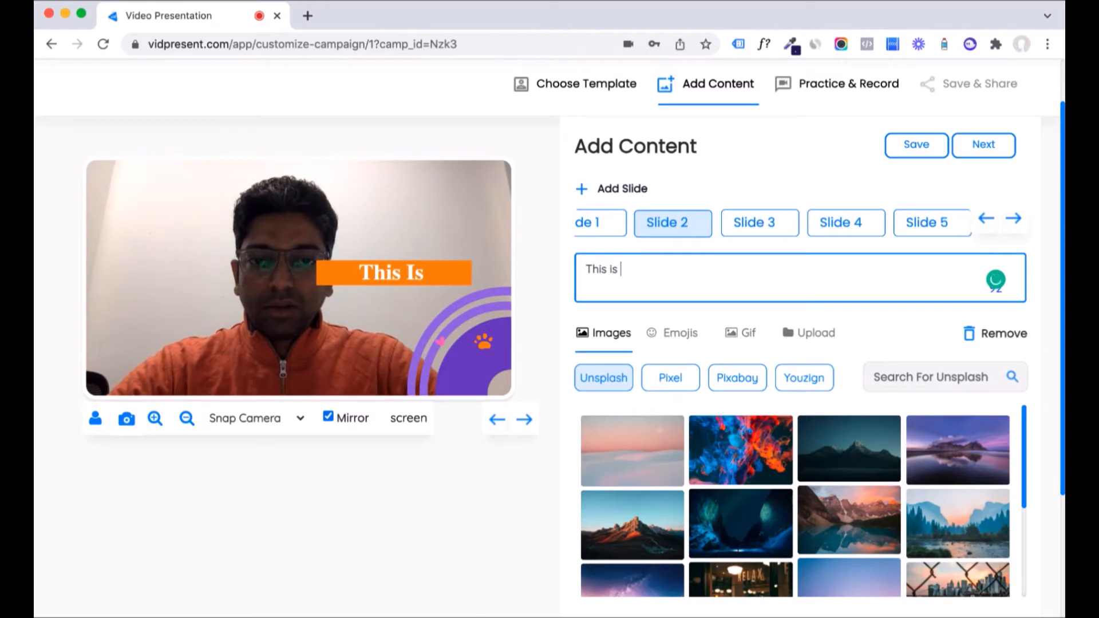
text(e 2)
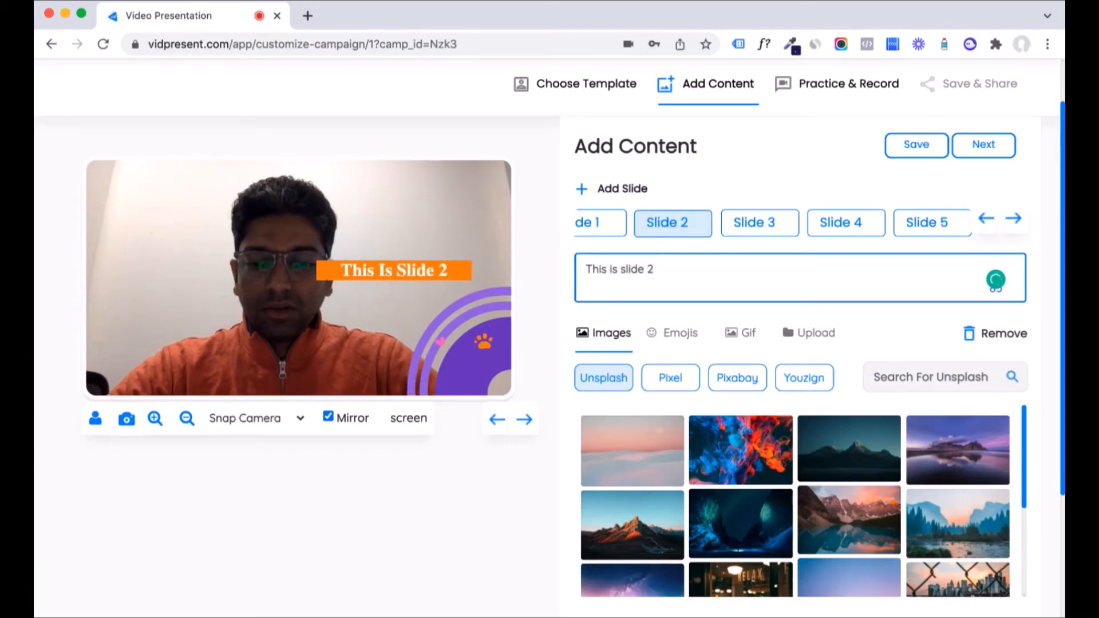
Step: Replace the sample text on Slide 3 with "slide 3" and place the red-and-blue smoke image from Unsplash on it
click(741, 224)
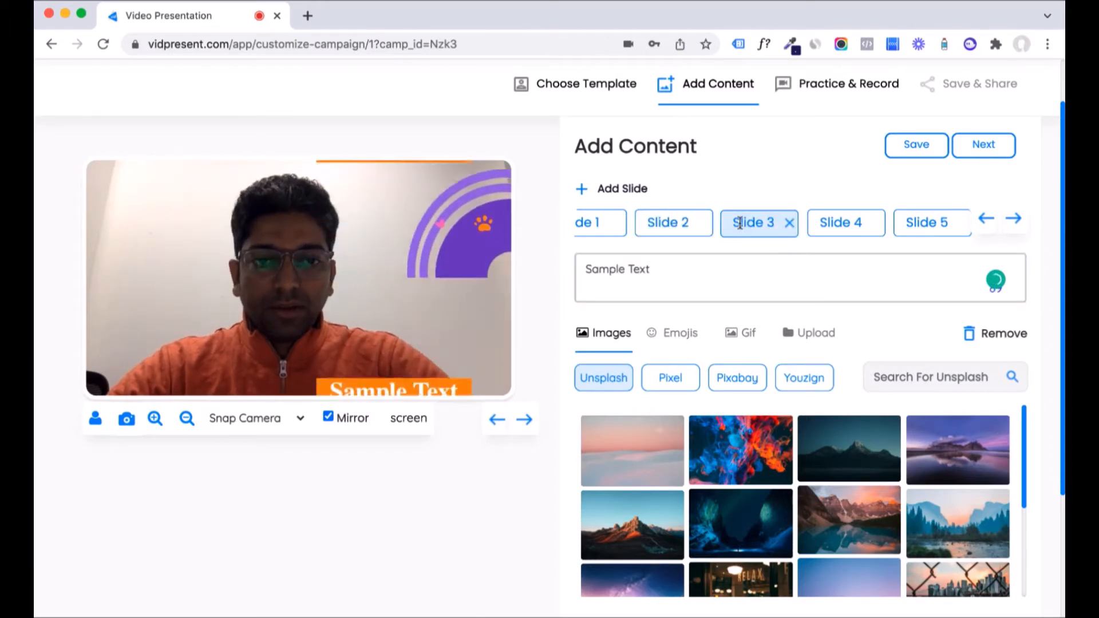
triple_click(679, 269)
text(slide 3)
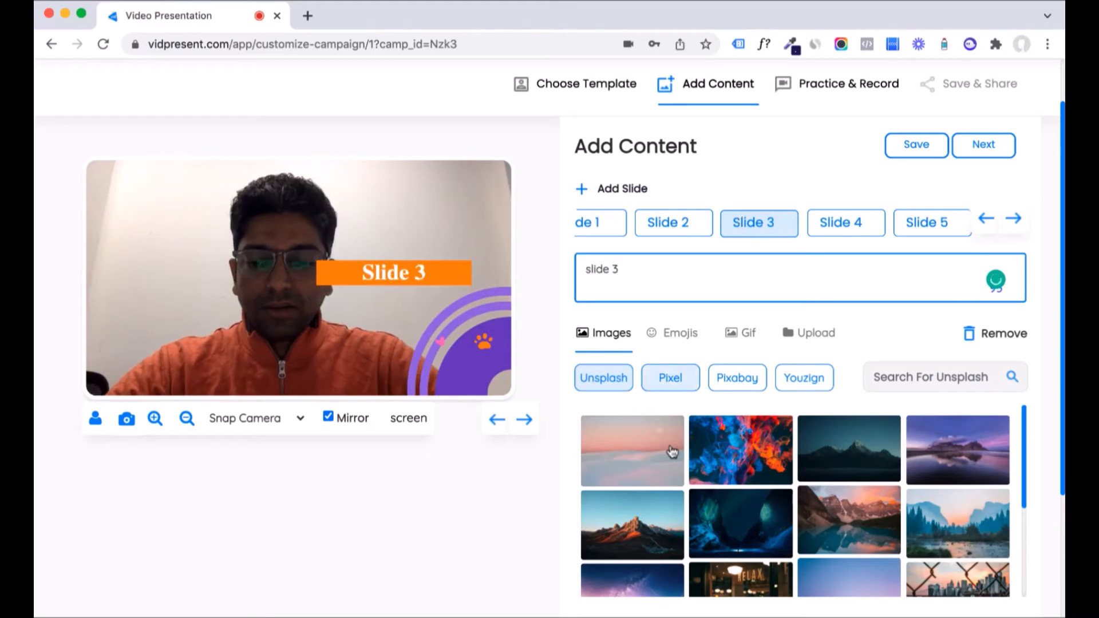
click(745, 466)
Step: Place the black-and-white archway photo from the Pixel image source on Slide 2, then return to Slide 3
click(703, 223)
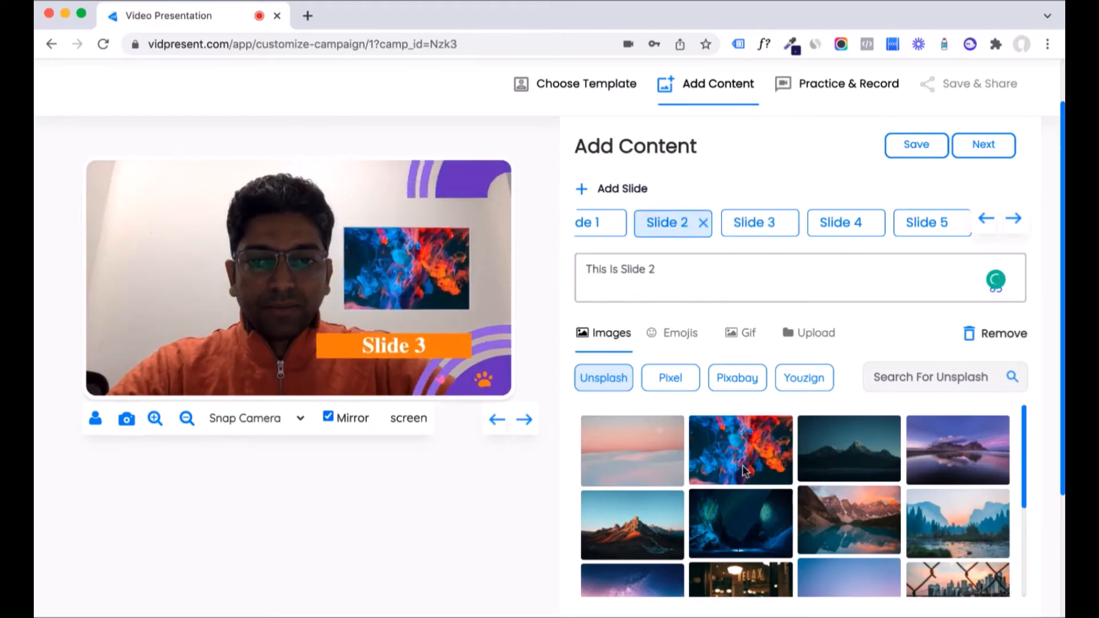
click(828, 477)
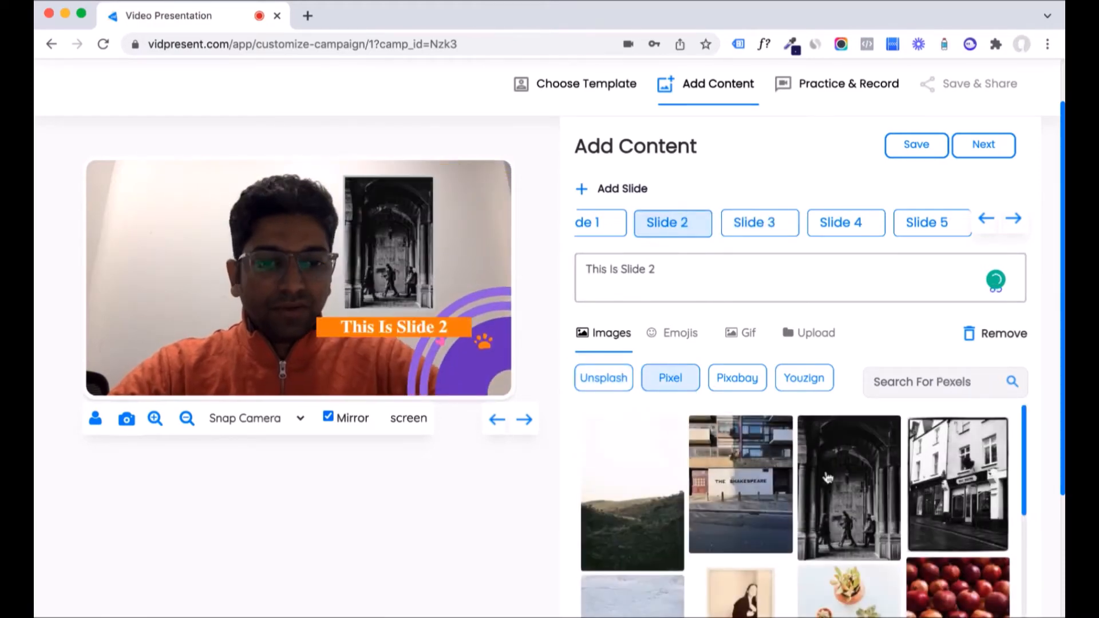
click(744, 223)
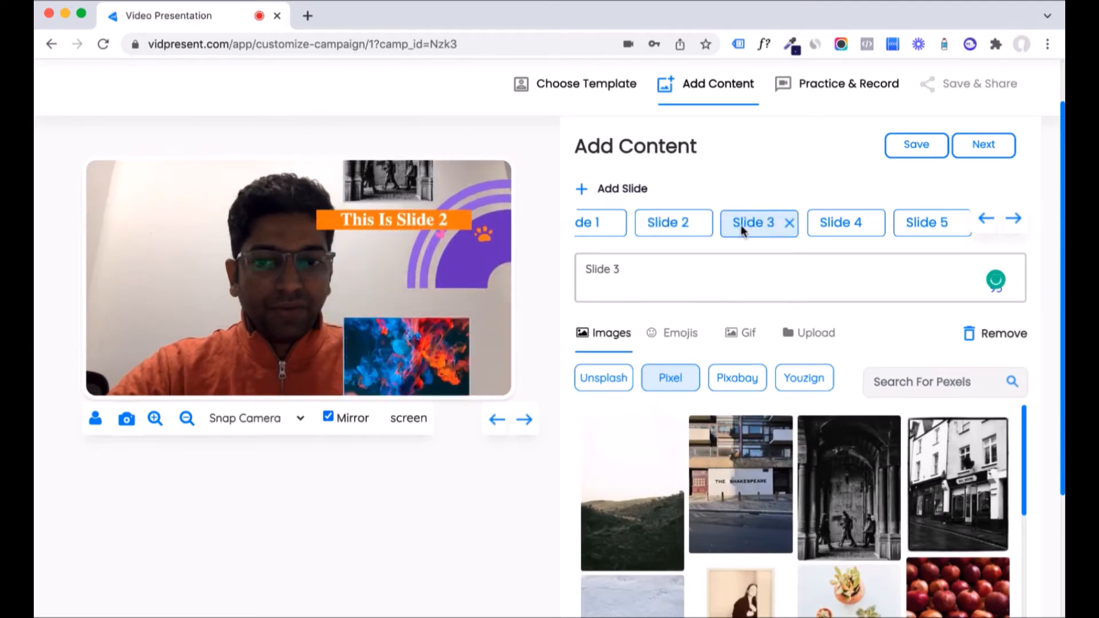
Step: Replace the sample text on Slide 4 with "this is slide 4"
click(826, 225)
triple_click(677, 272)
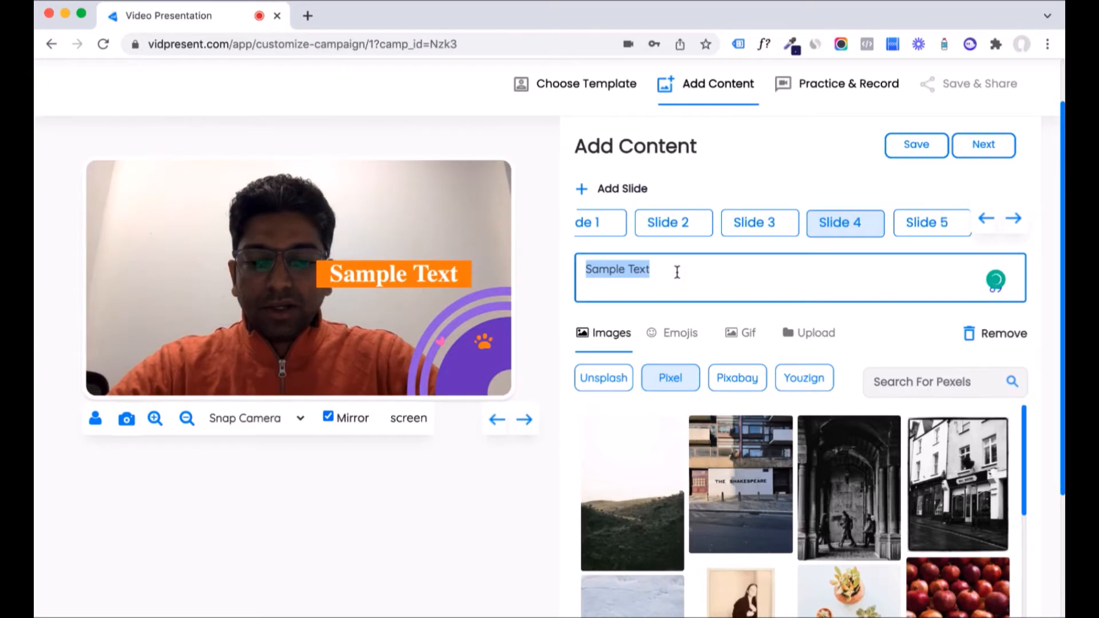
text(this)
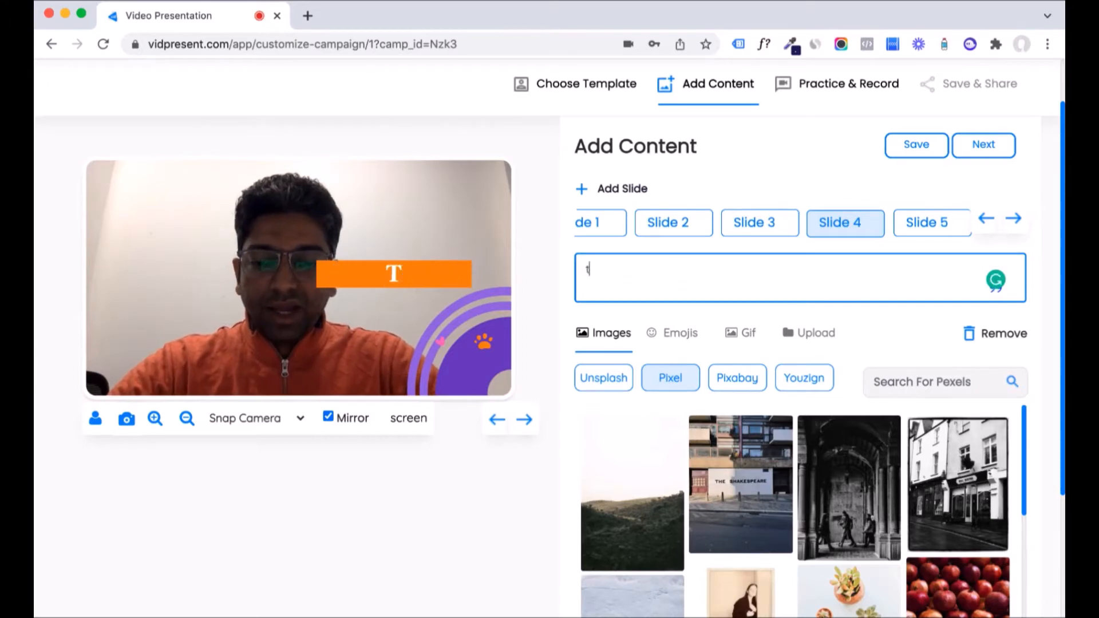
text( i)
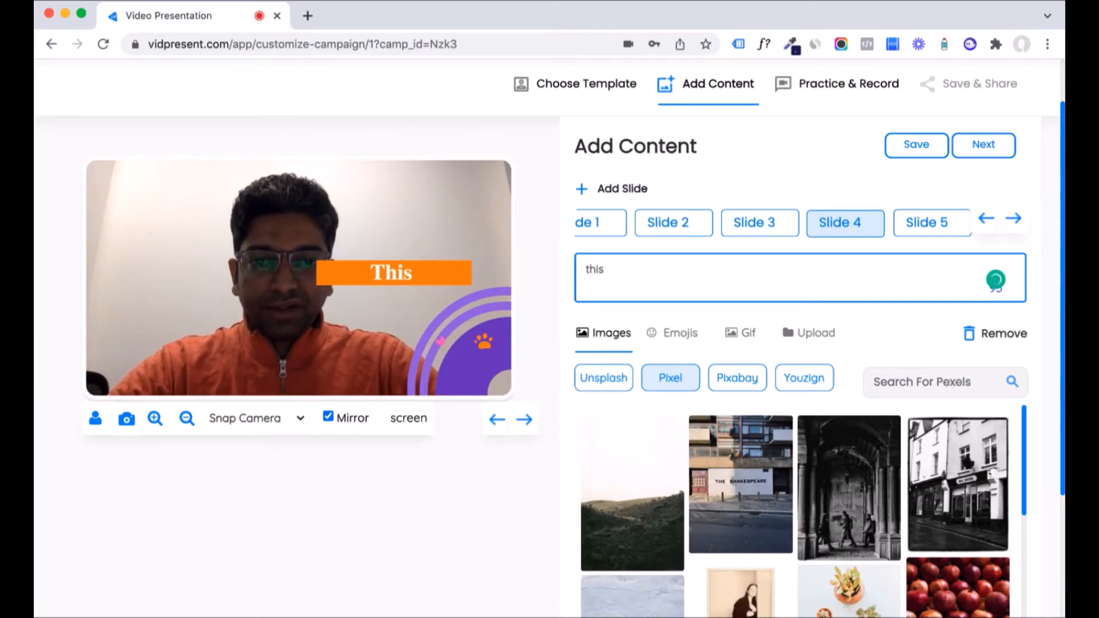
text(s slide 4)
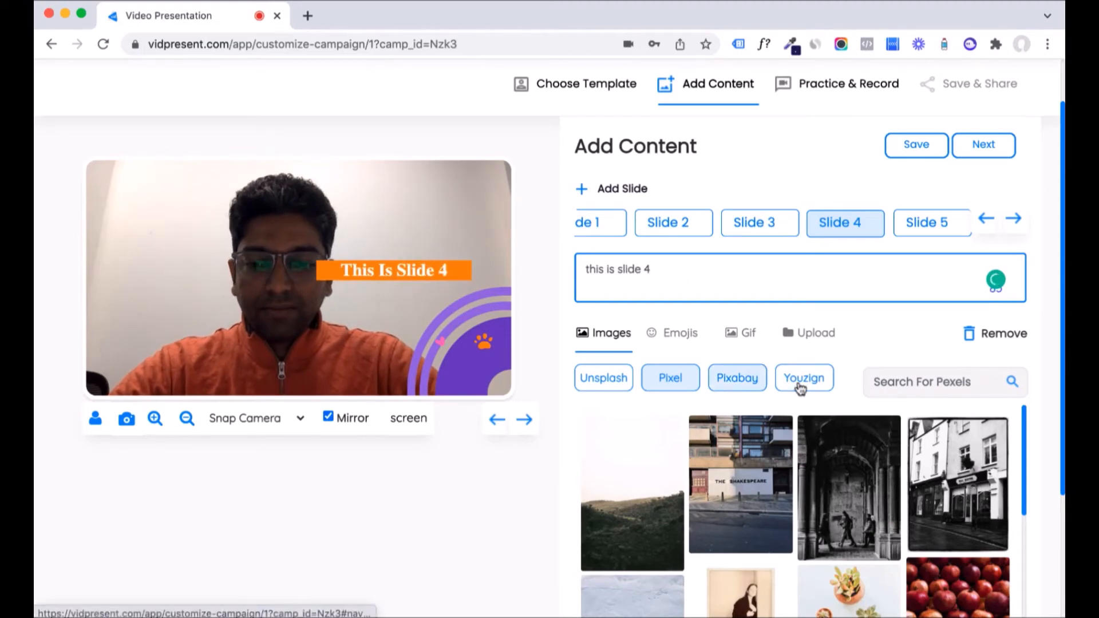
Step: Try Pixabay's aurora mountain image on Slide 4, look at the emojis, and settle on the causeway castle image
click(738, 383)
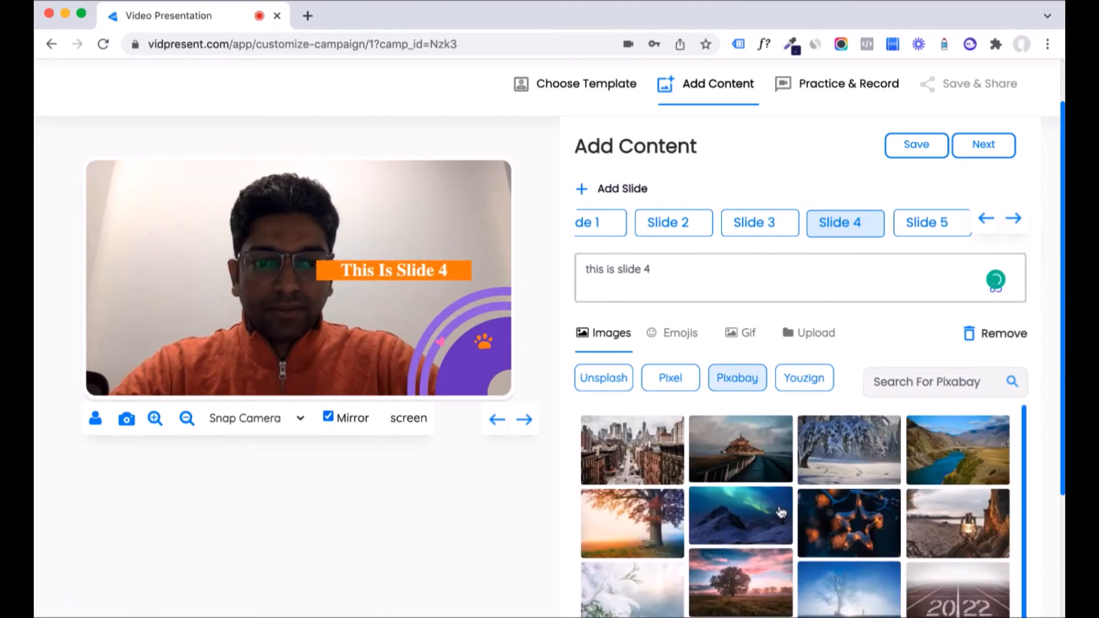
click(742, 517)
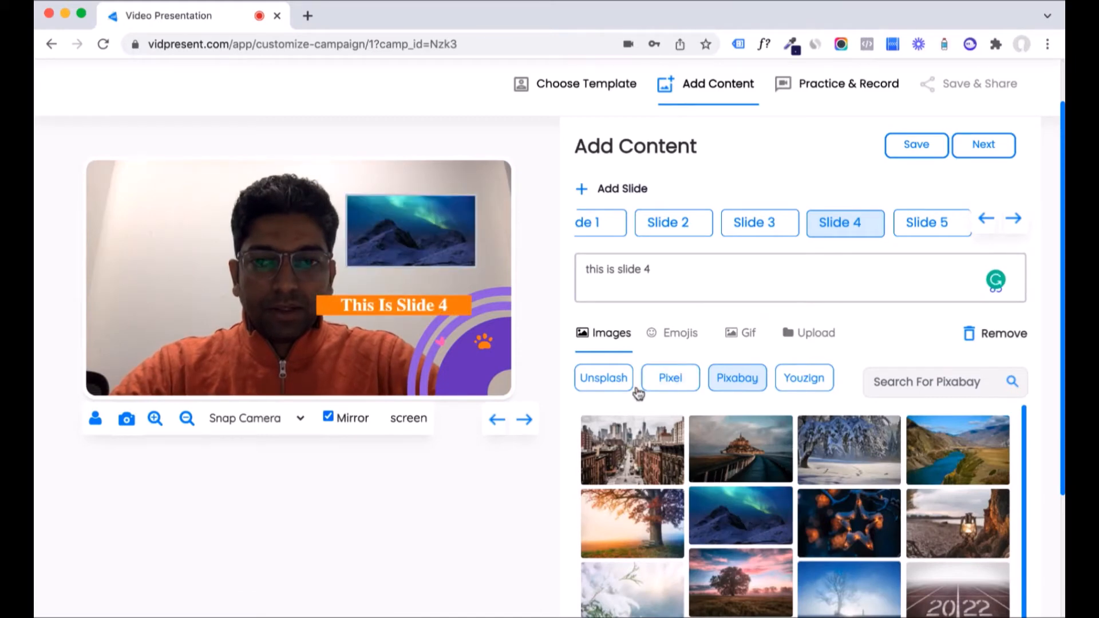
click(667, 337)
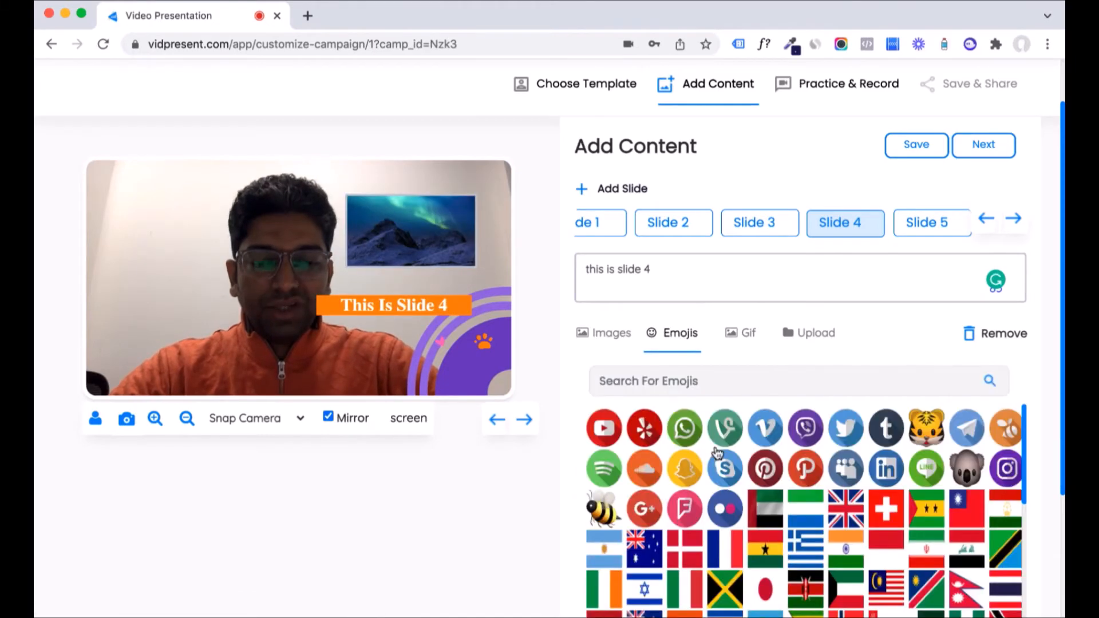
click(685, 429)
Step: Replace the sample text on Slide 5 with "slide 5" and place the snowy tree image from Pixabay on it
click(909, 221)
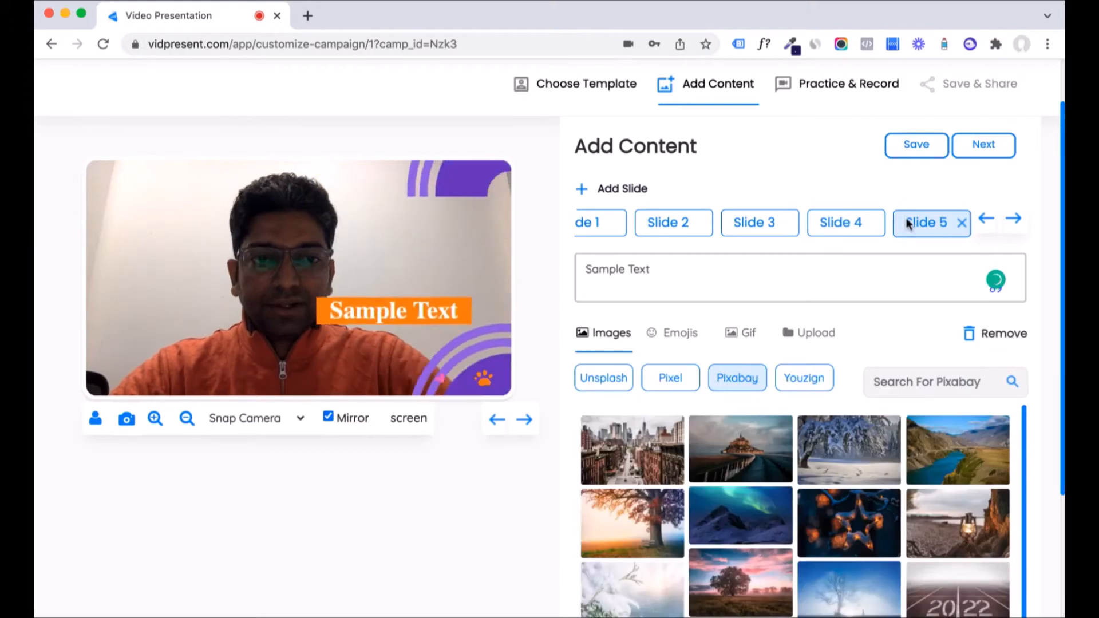
triple_click(689, 265)
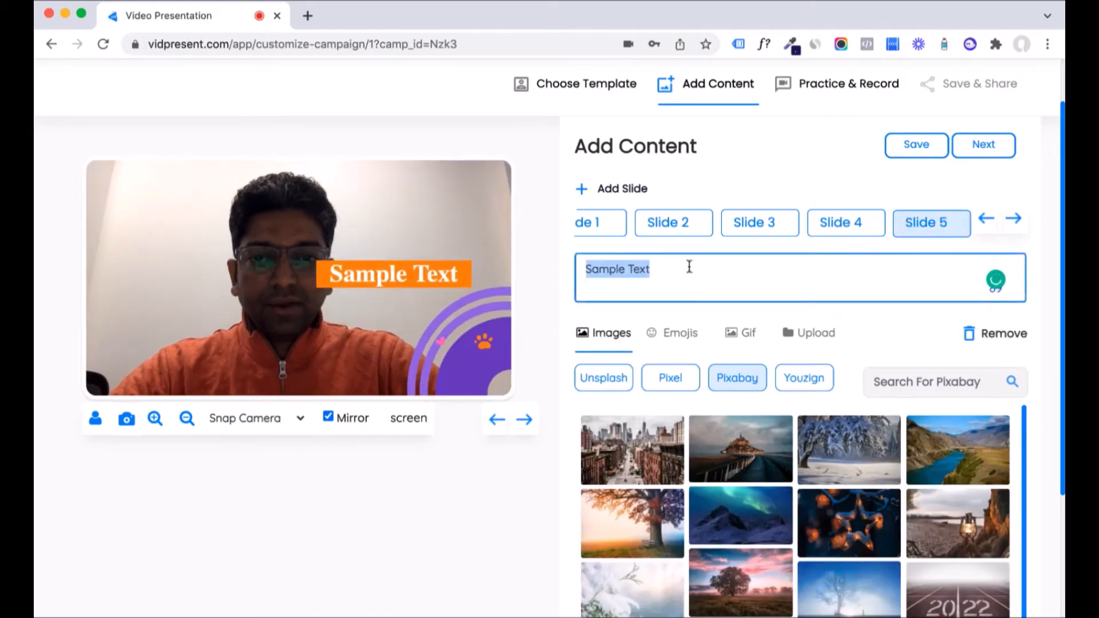
text(slide 5)
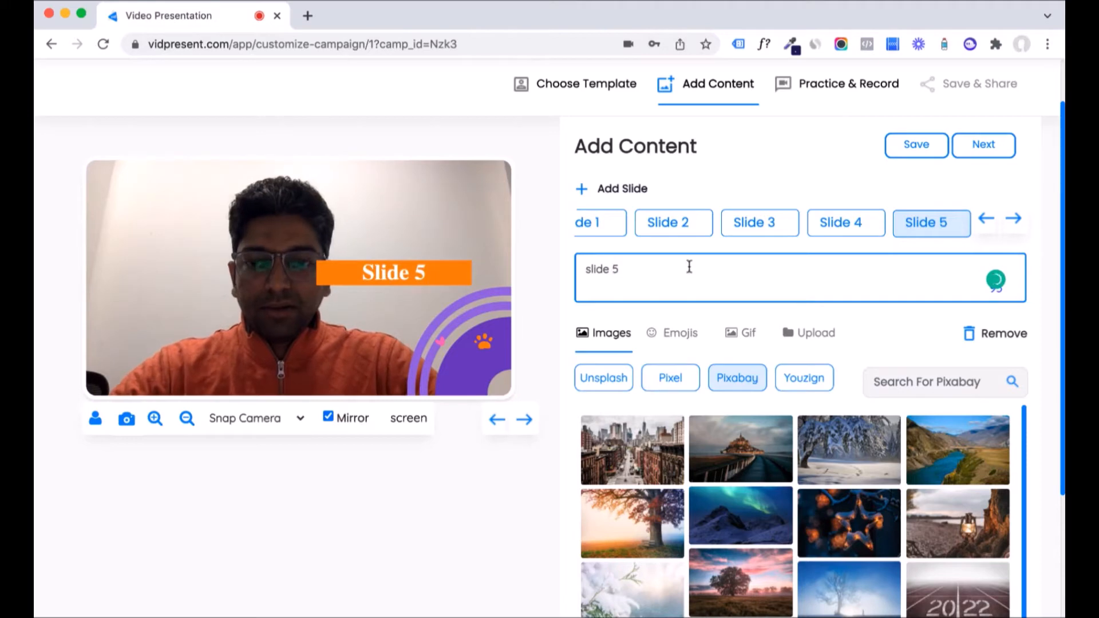
click(839, 466)
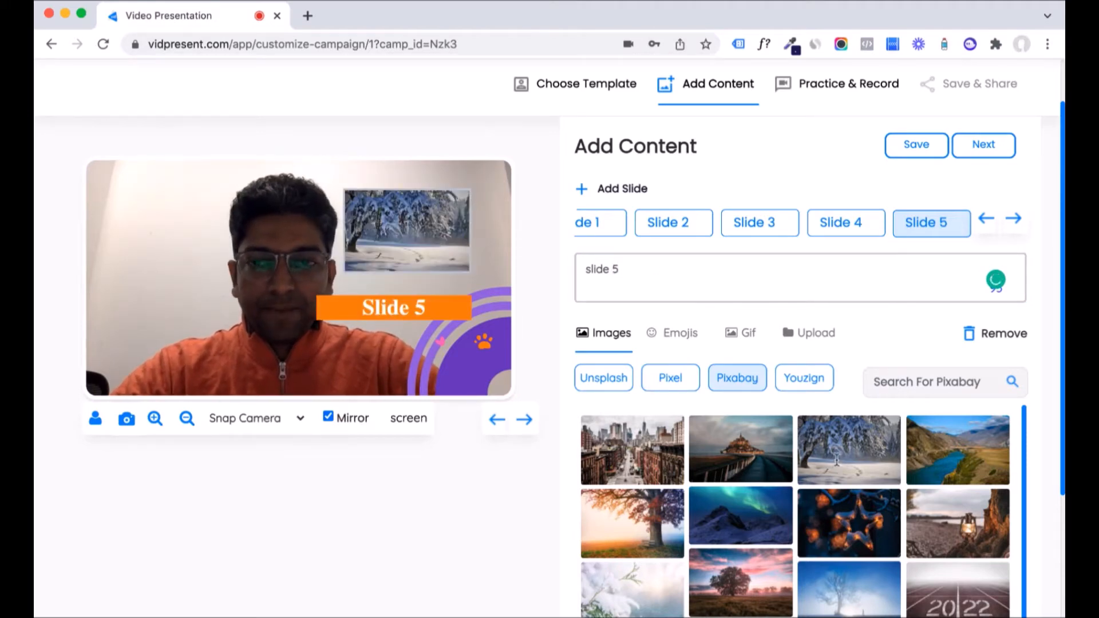
Step: Save the slide content and proceed to the Practice & Record stage
scroll(665, 265, up, 2)
scroll(740, 308, down, 2)
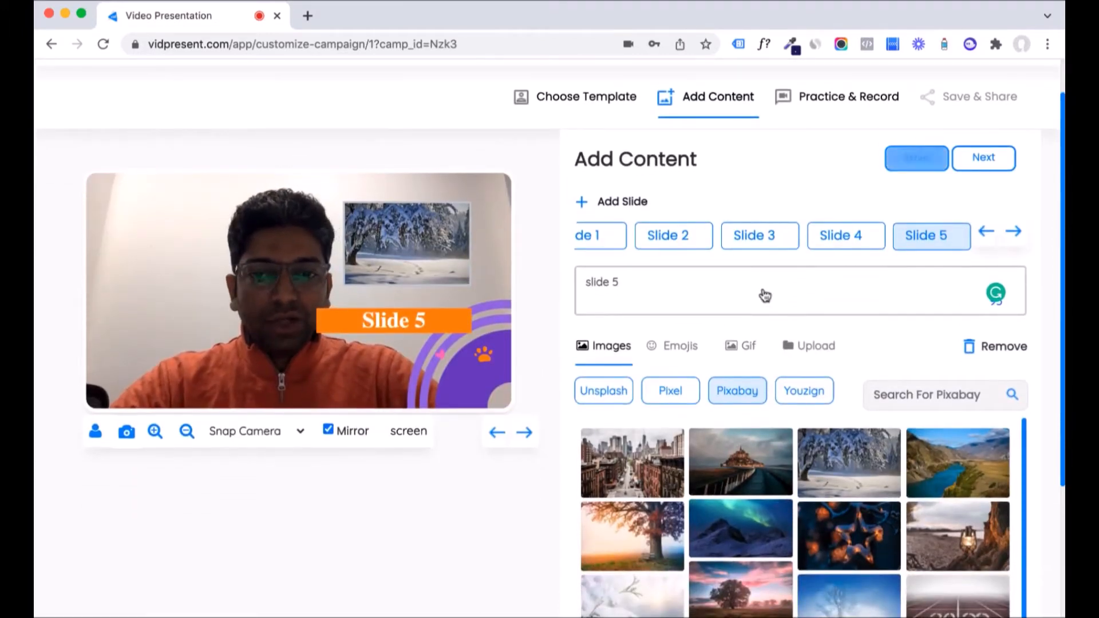
click(975, 158)
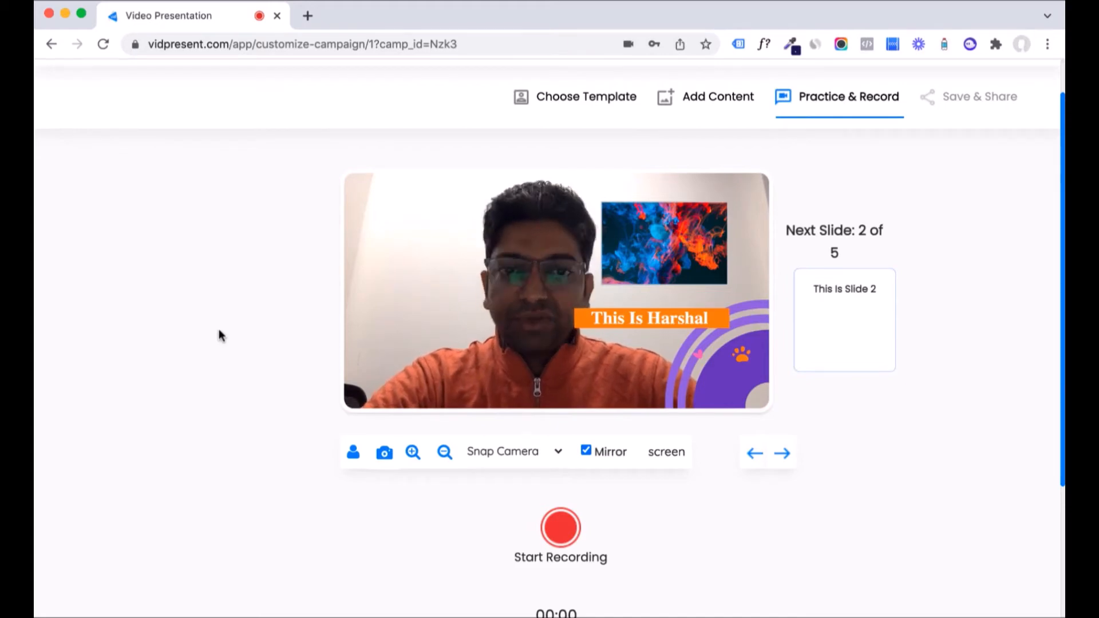
Step: Hide and restore the slide overlay on the camera preview, then enlarge the slide image and shrink it back
click(354, 453)
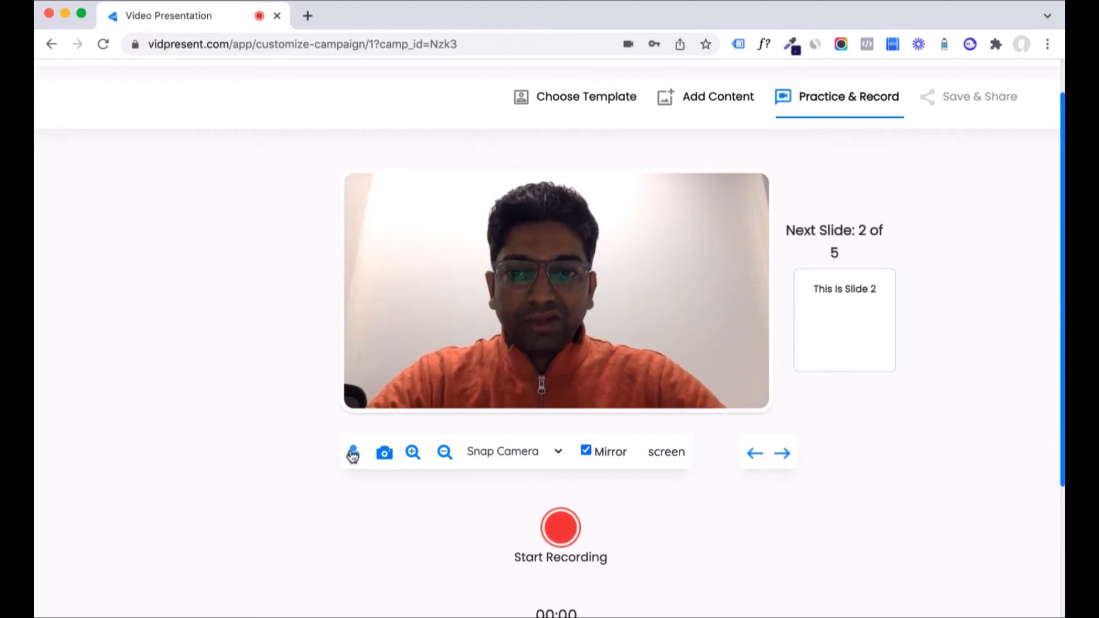
click(353, 453)
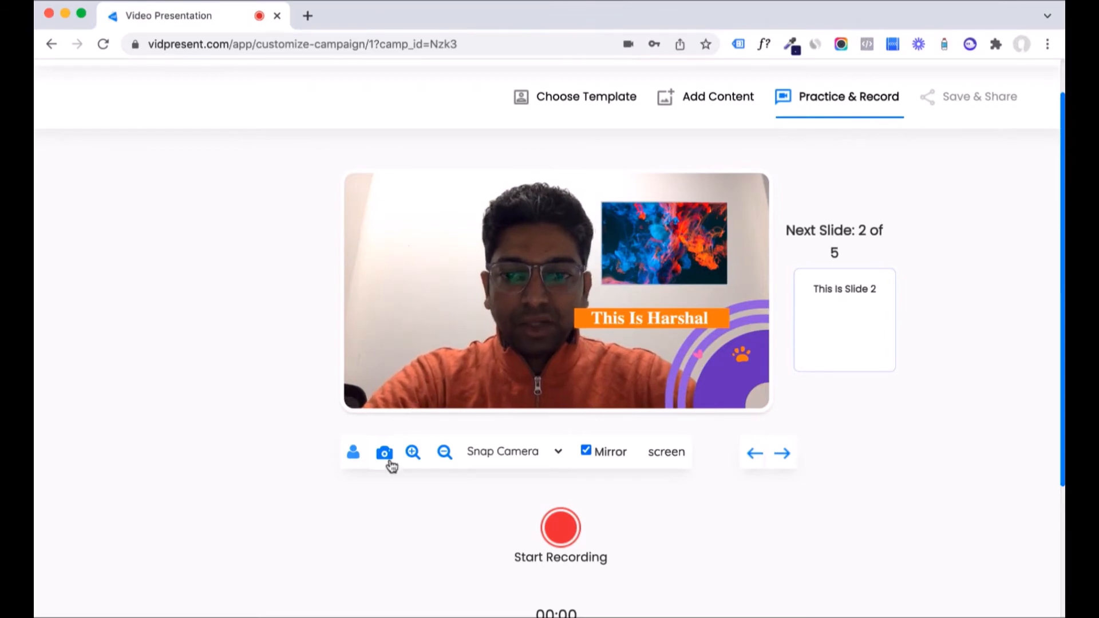
click(412, 455)
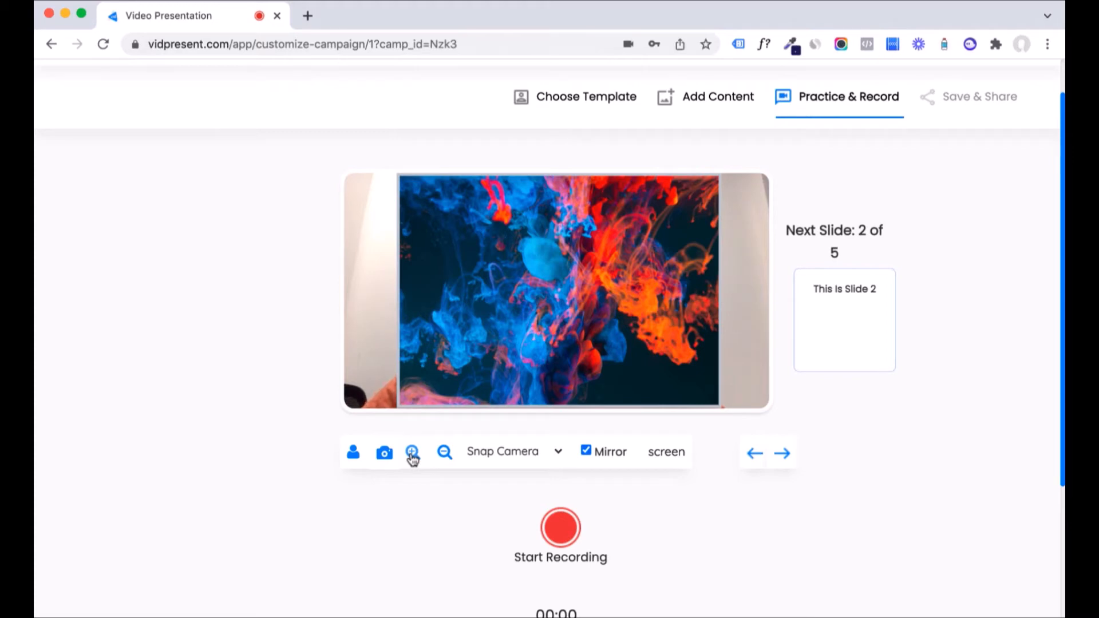
click(445, 452)
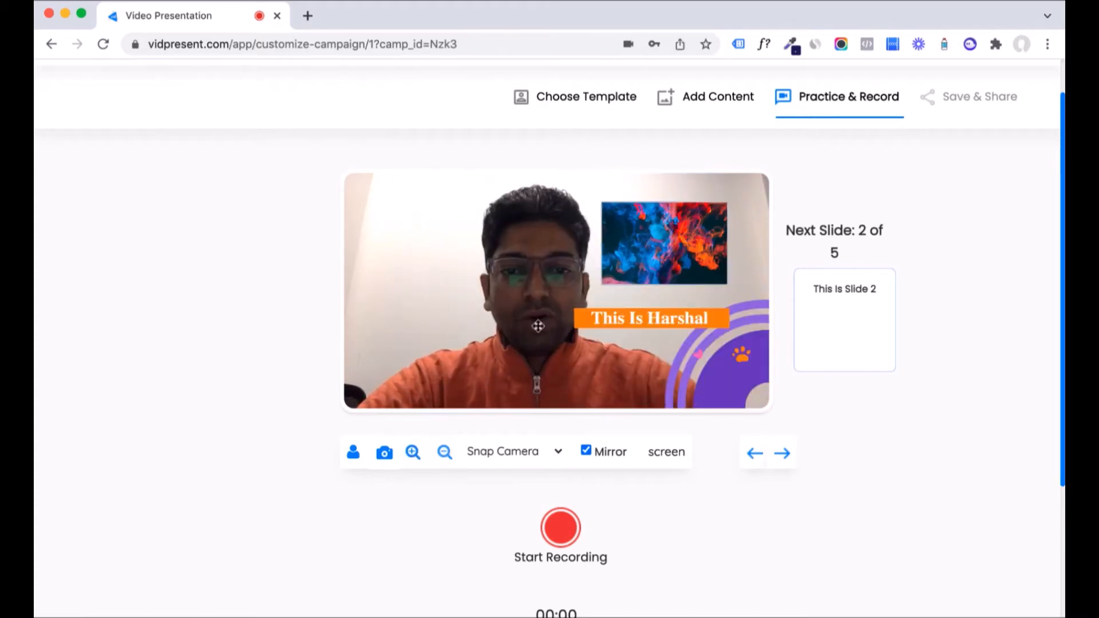
Step: View the available camera sources, keeping Snap Camera, and switch the Mirror option off and on to compare the preview
click(559, 452)
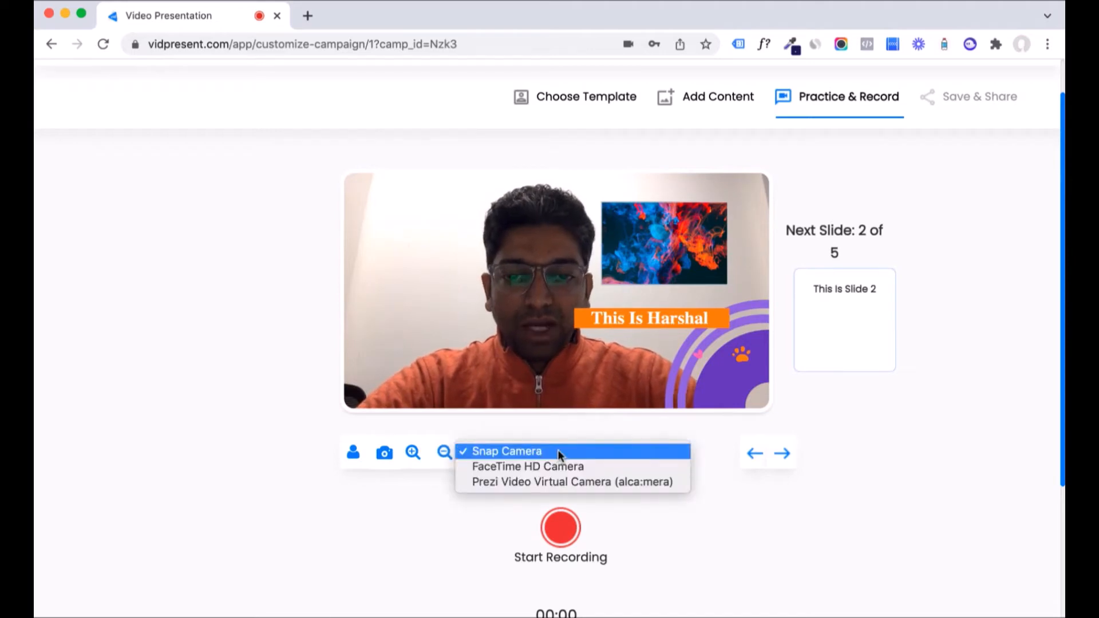
click(458, 513)
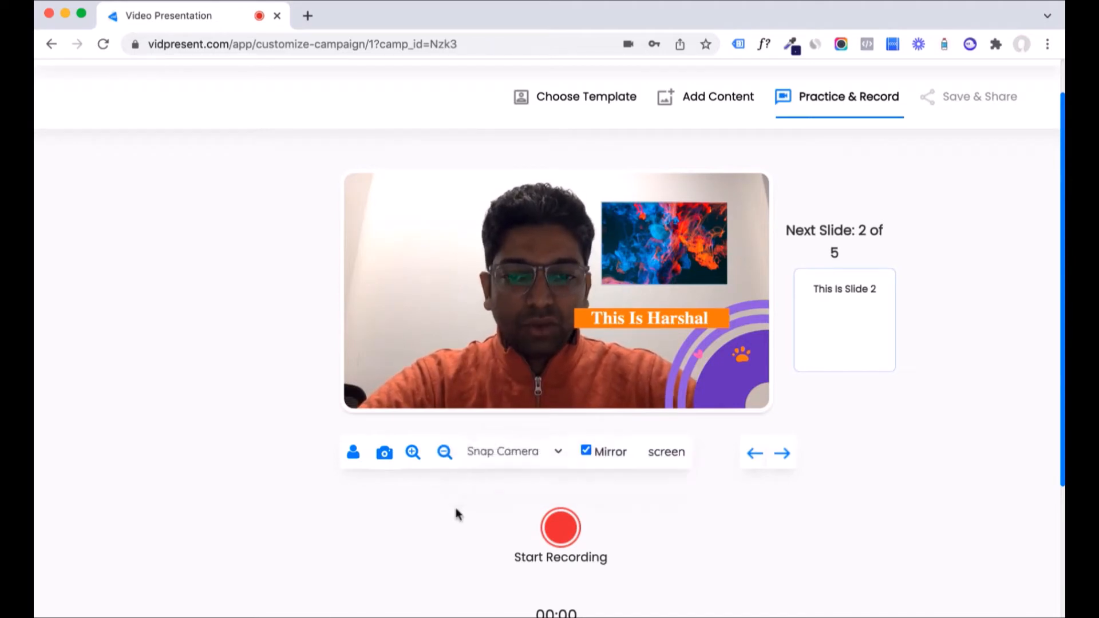
click(586, 452)
click(586, 453)
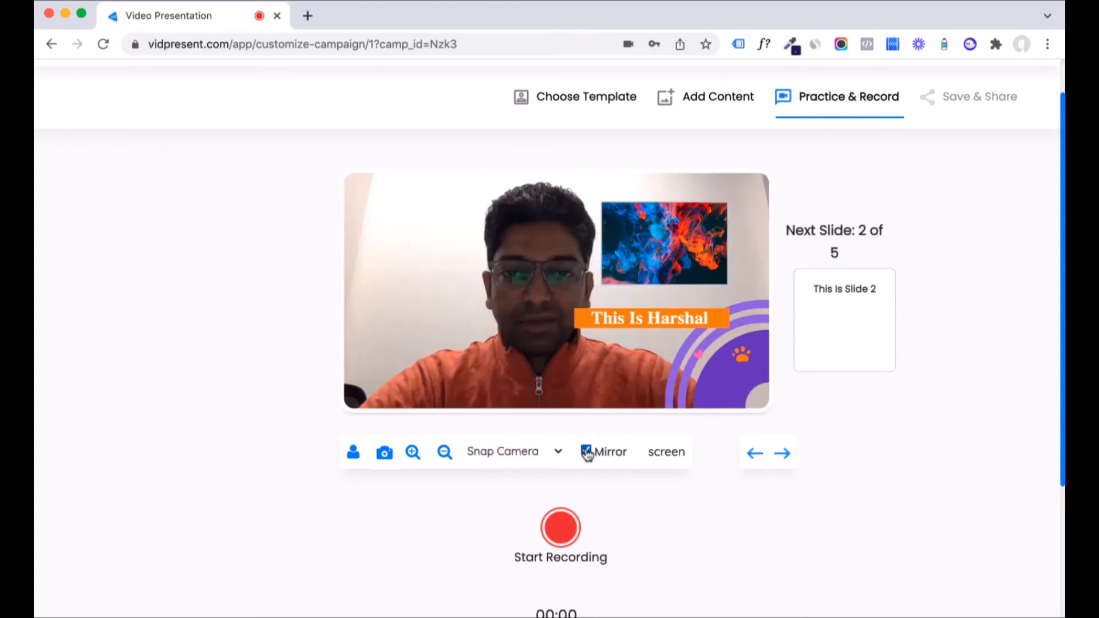
click(587, 452)
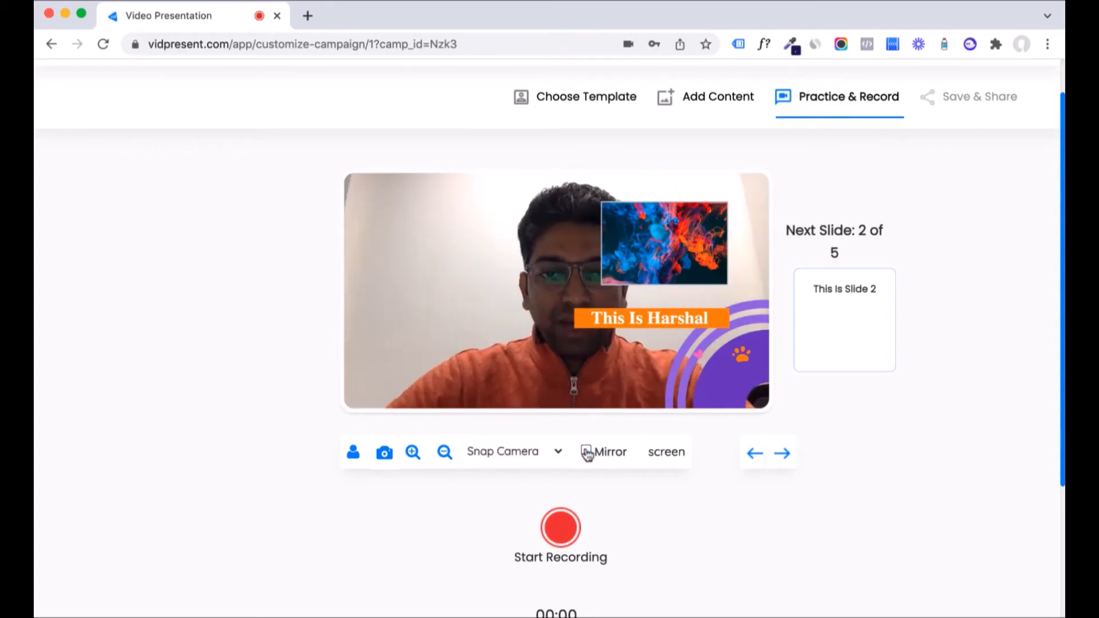
click(586, 452)
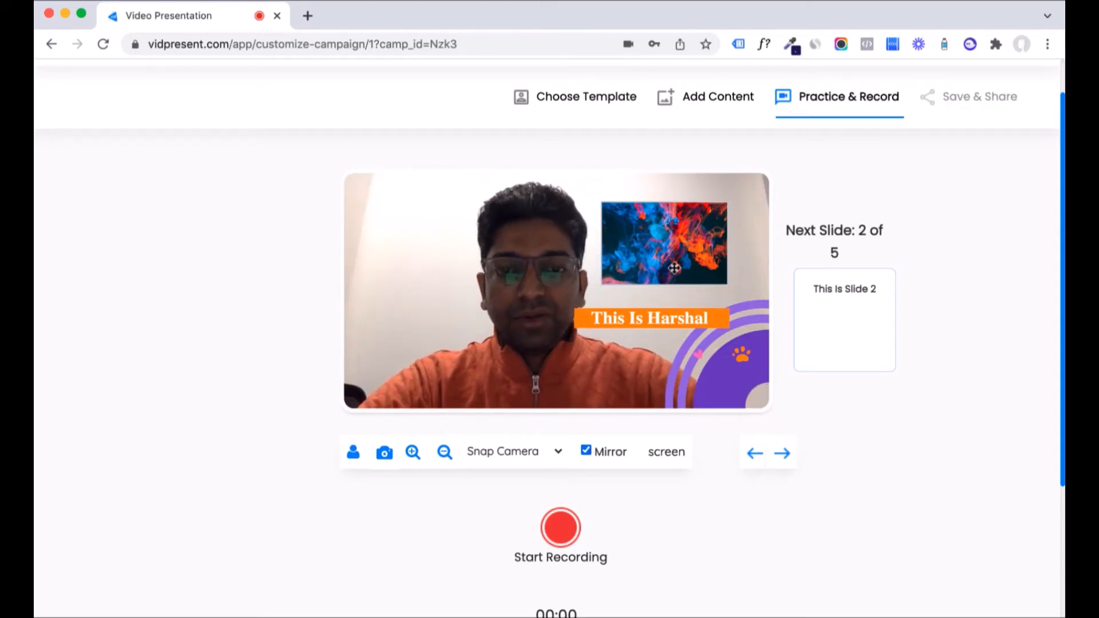
click(588, 452)
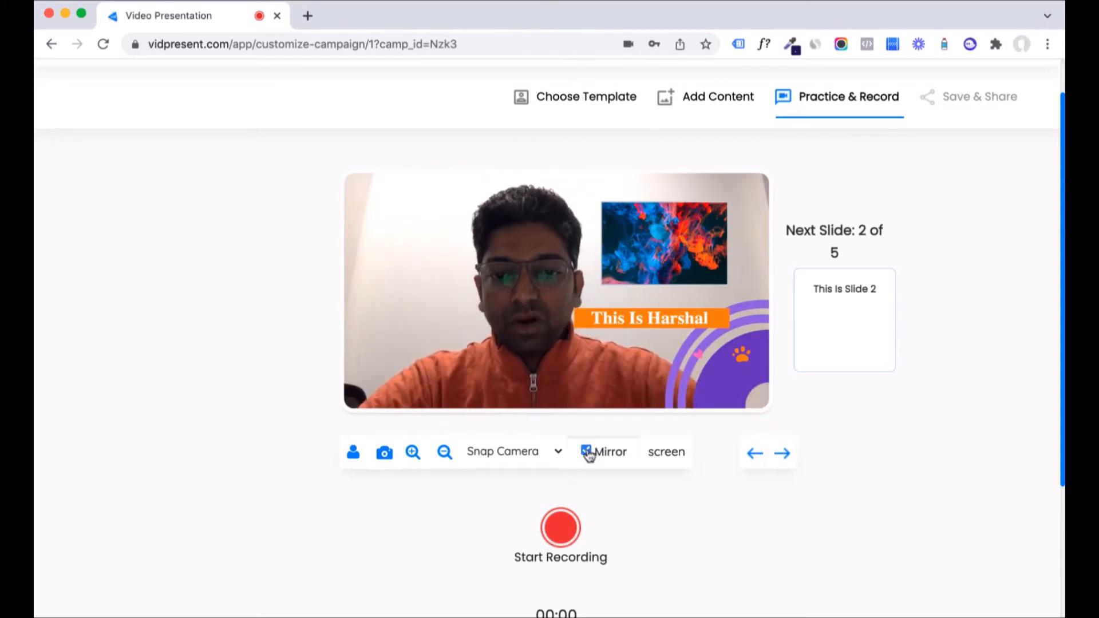
click(587, 452)
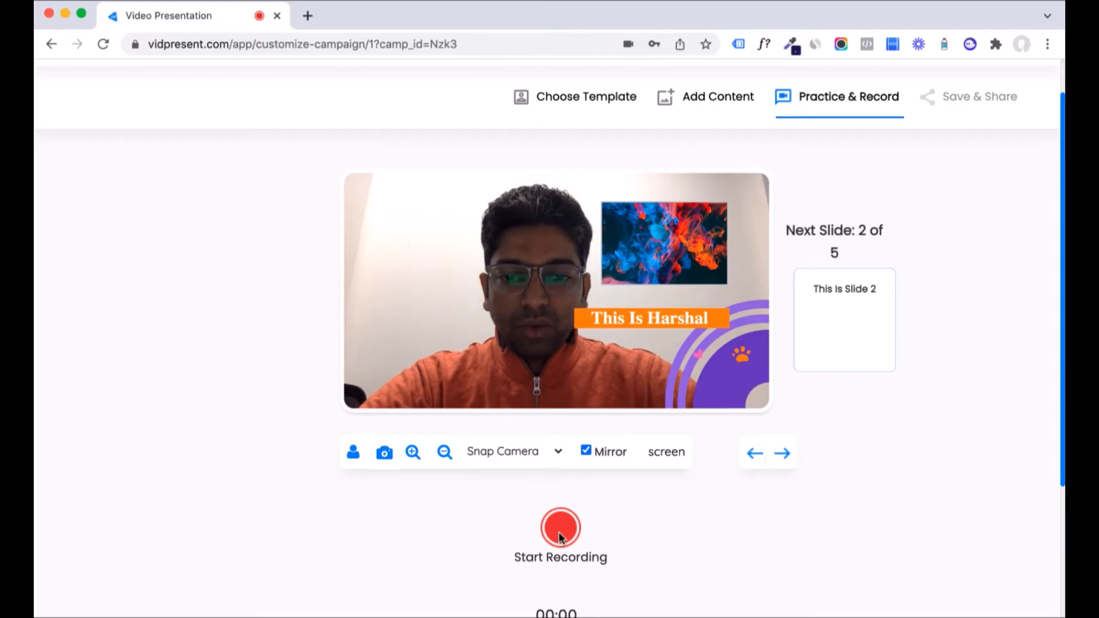
Step: Practice moving forward through the slides to Slide 3, then go back to Slide 1
click(783, 454)
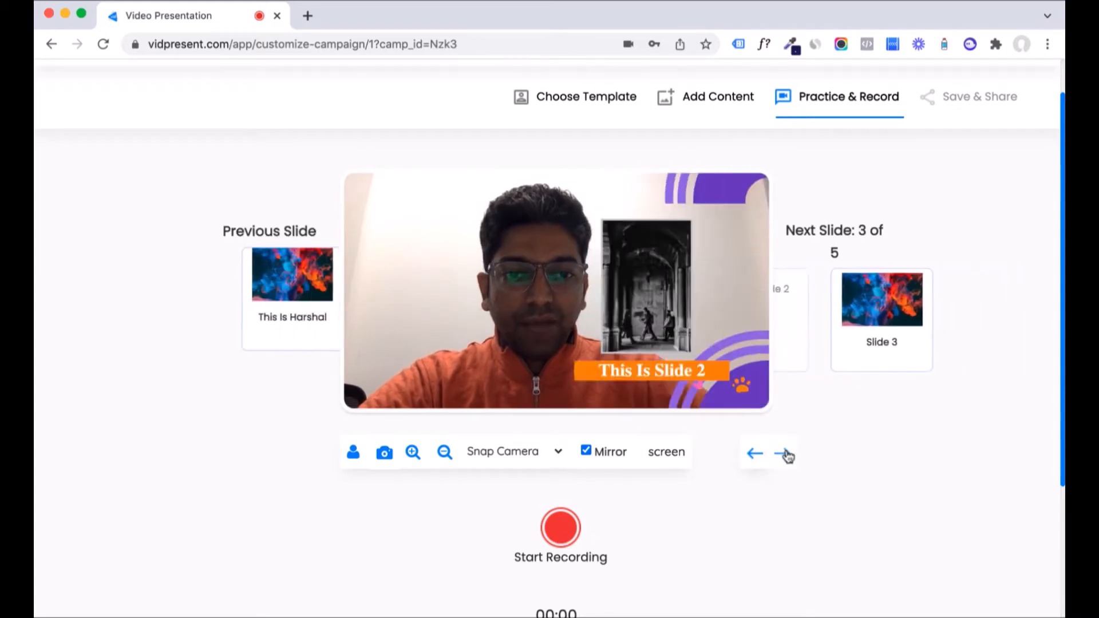
click(784, 453)
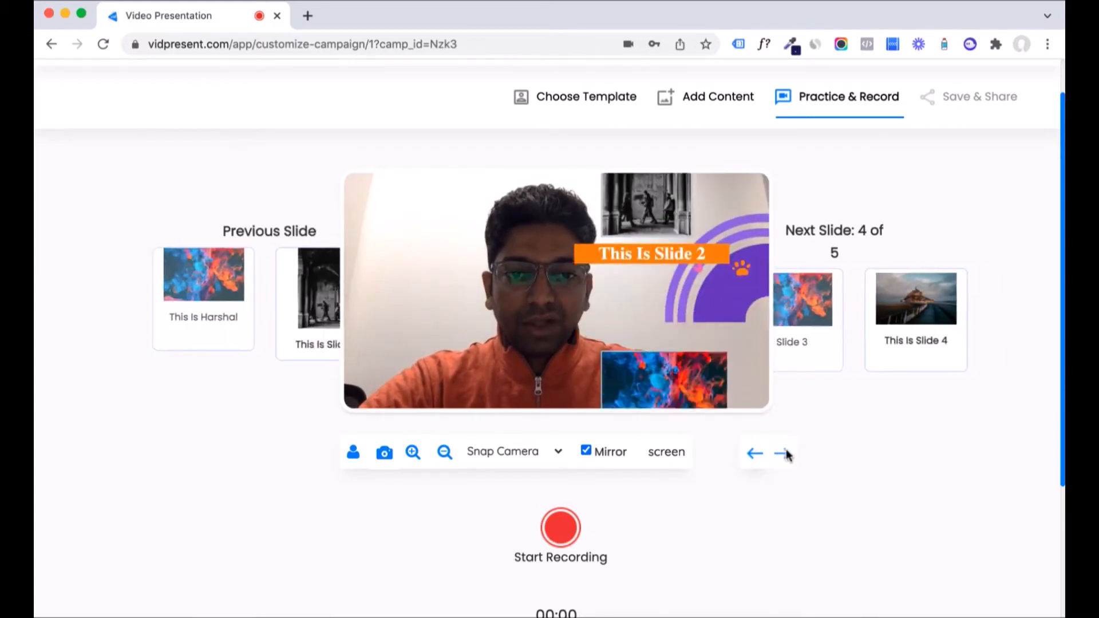
key(Left)
key(Left)
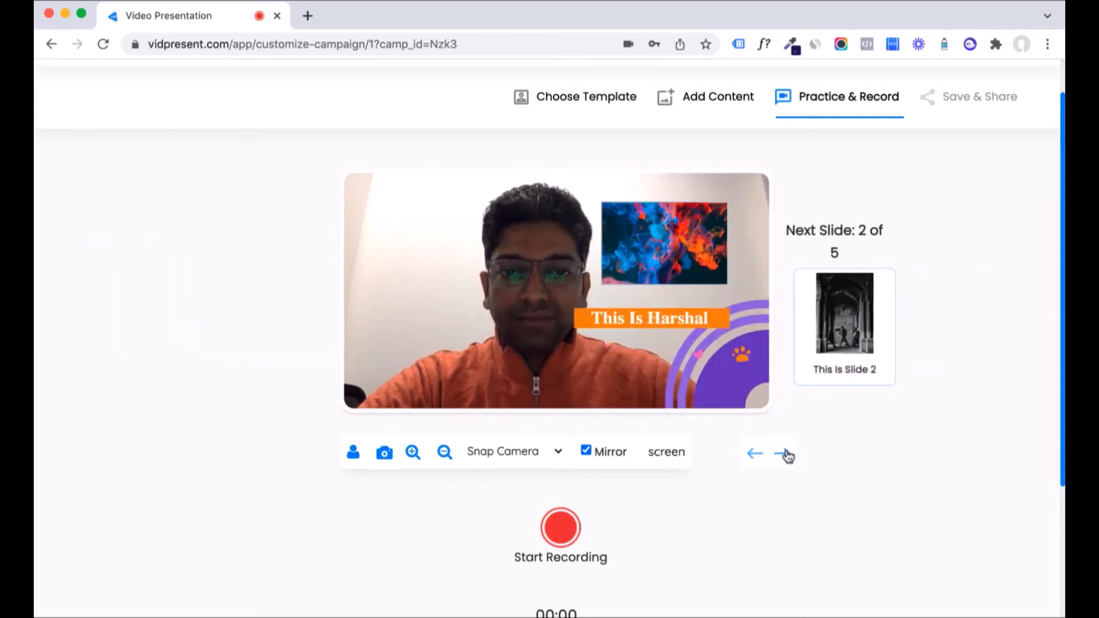
Step: Start recording the presentation from Slide 1
click(572, 530)
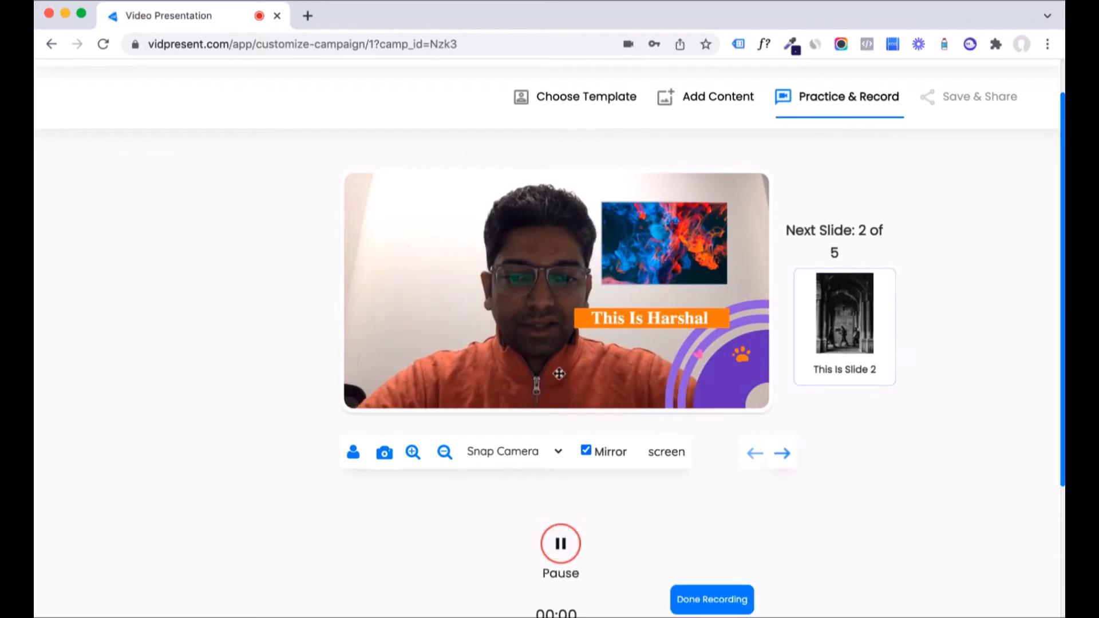
scroll(541, 584, down, 2)
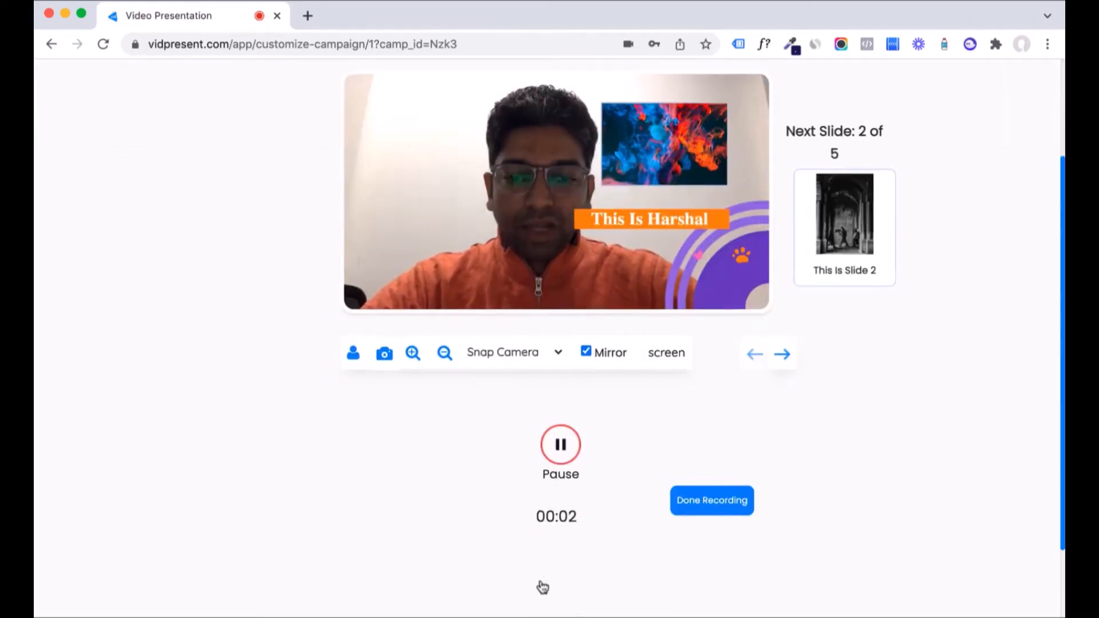
scroll(543, 587, up, 3)
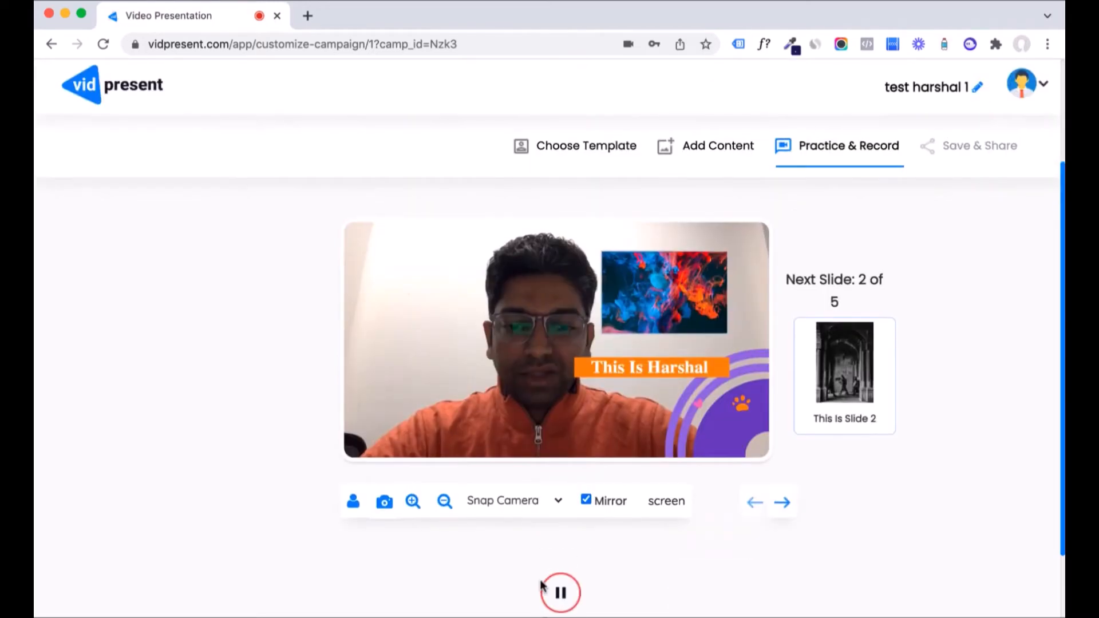
Step: While recording, advance the presentation to Slide 2, enlarge its image over the camera view and shrink it back
click(783, 503)
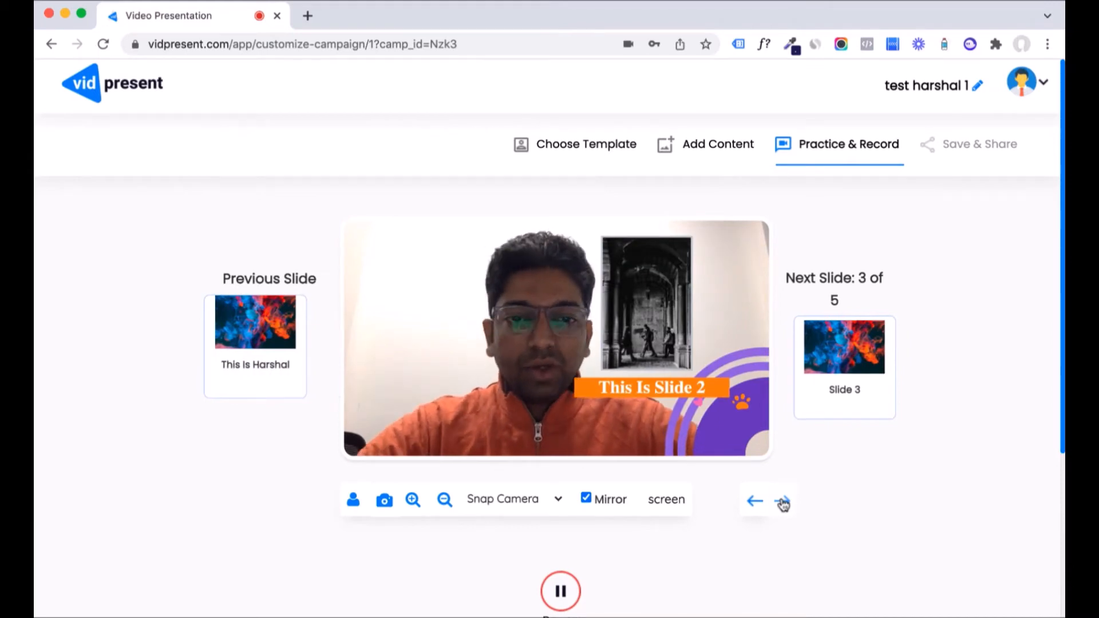
click(413, 501)
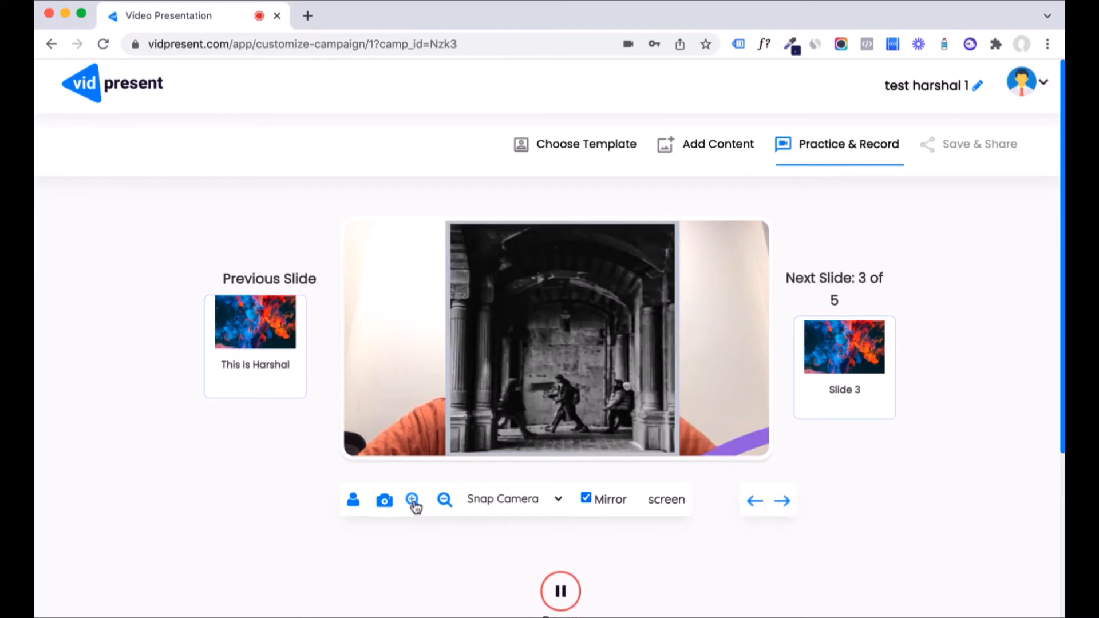
click(445, 501)
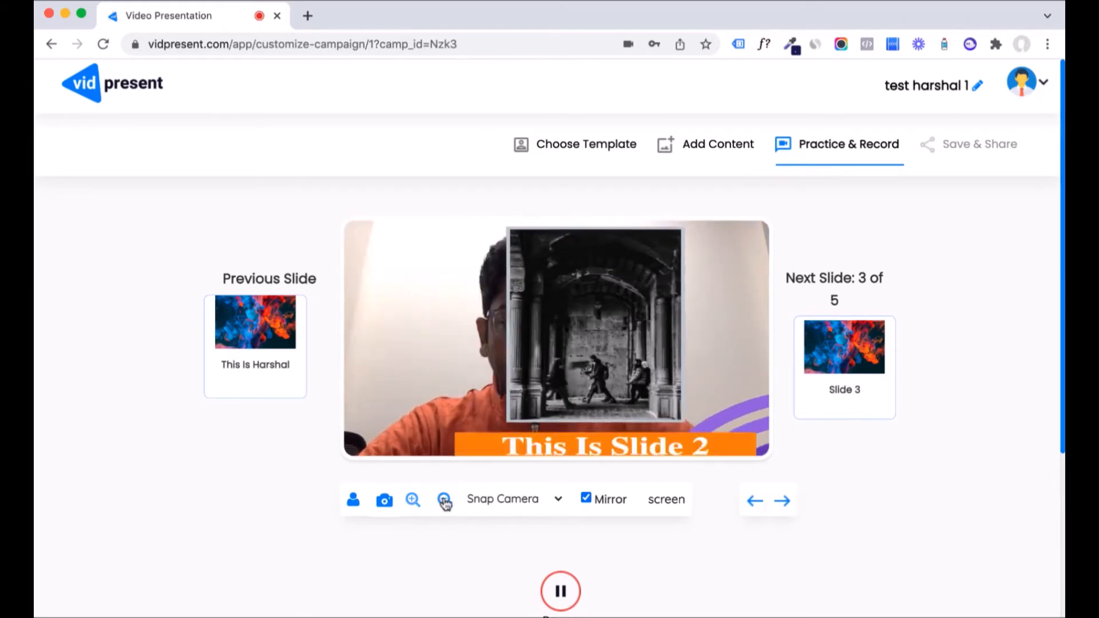
Step: Advance the recorded presentation through Slides 3 and 4 to Slide 5, then finish the recording
click(784, 503)
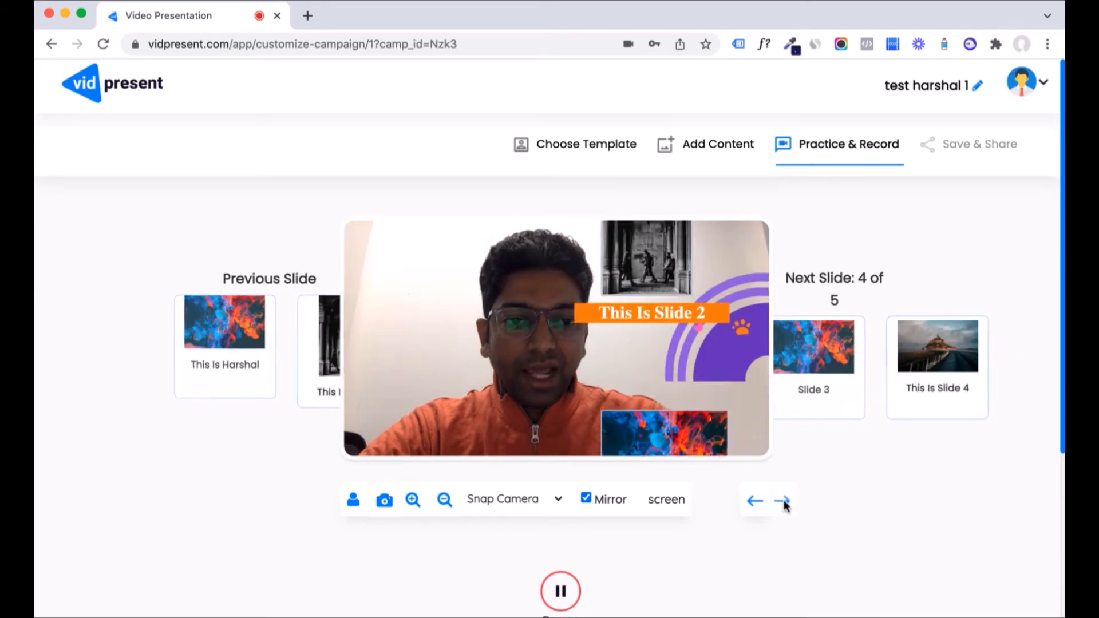
click(784, 502)
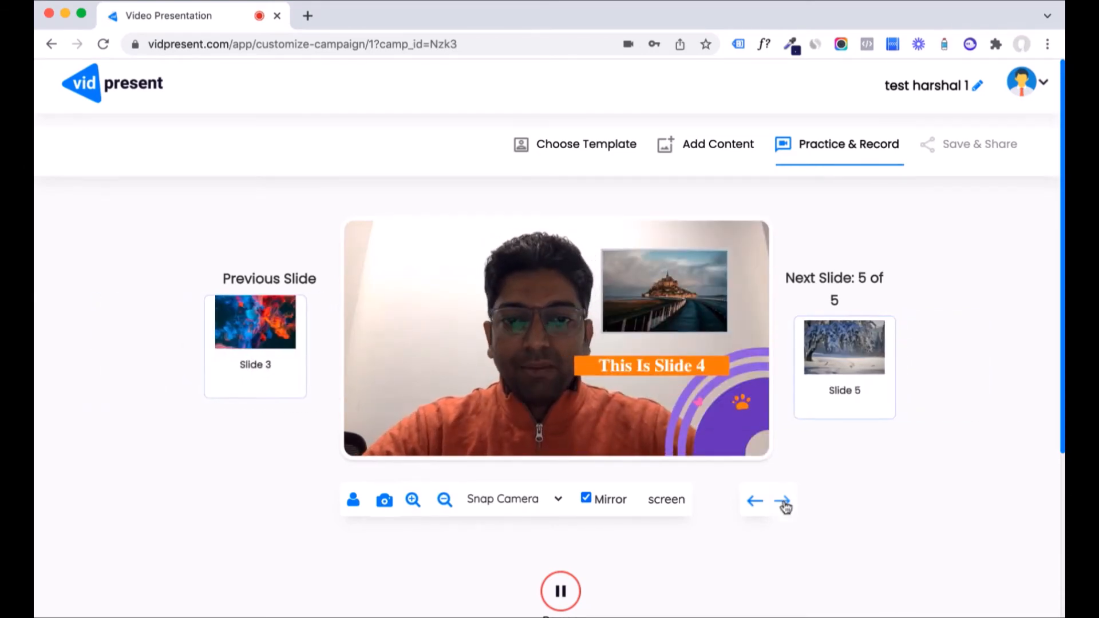
click(783, 503)
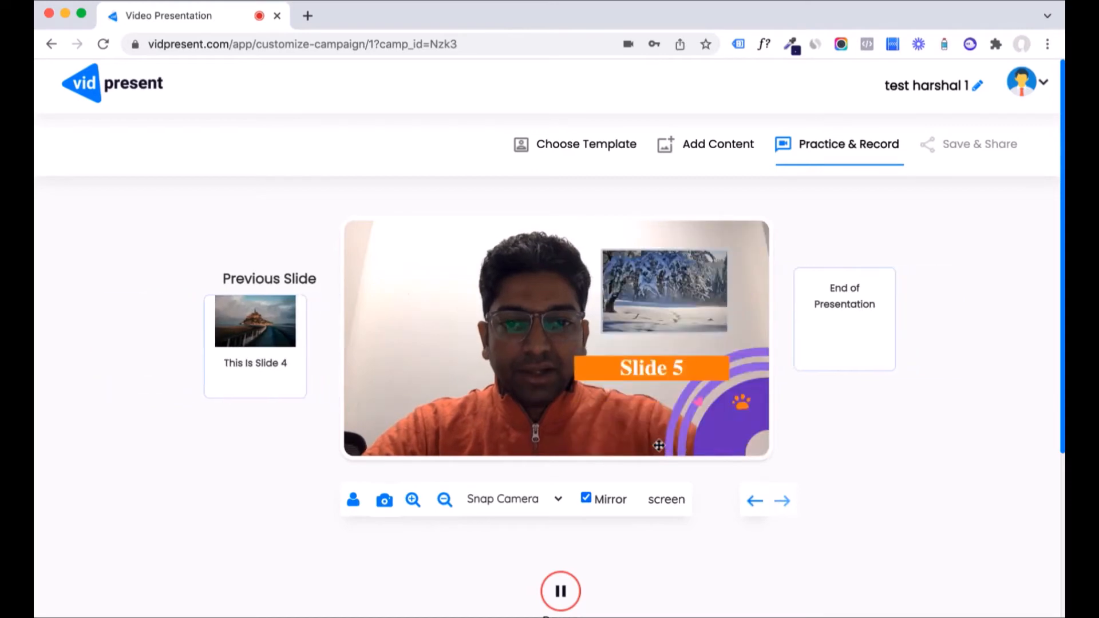
scroll(659, 446, down, 3)
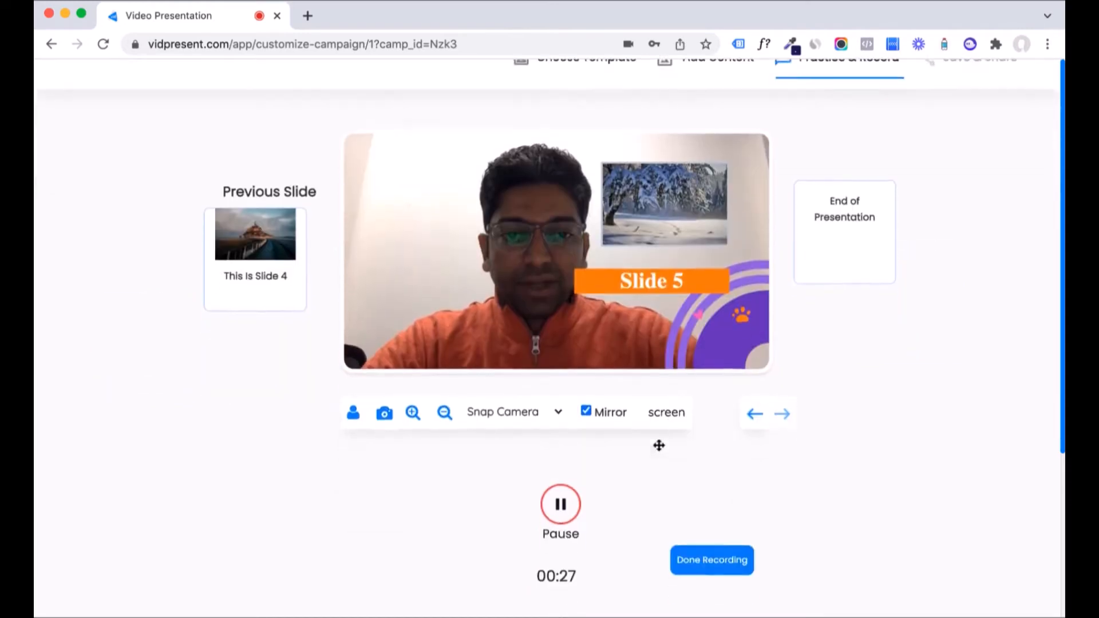
click(710, 561)
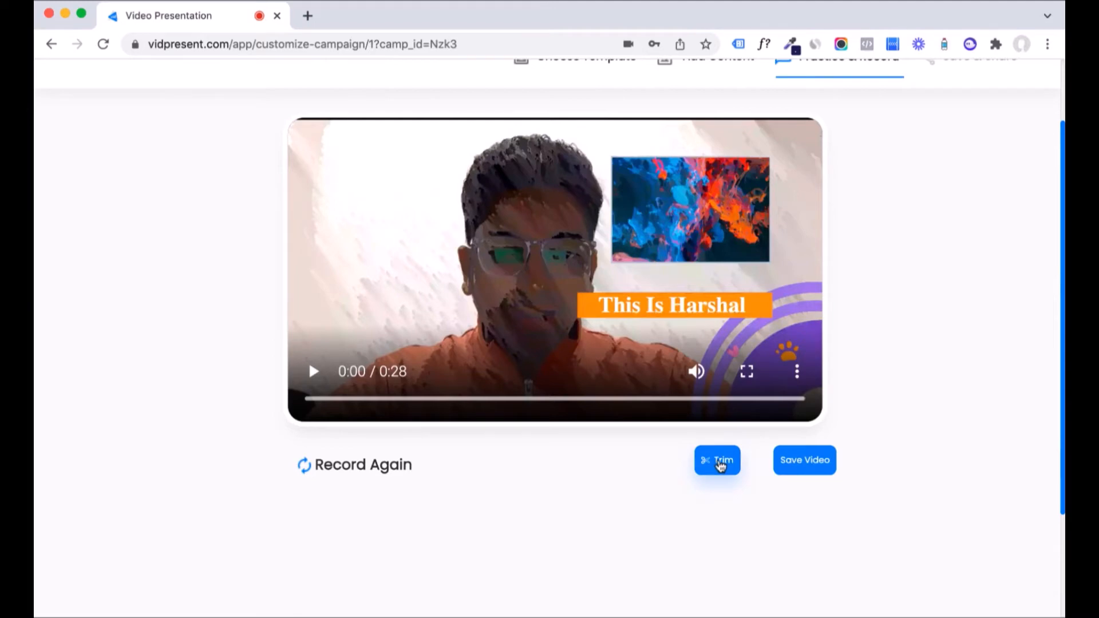
Step: Open the recording for trimming, keep its full length, and save the video for sharing
click(719, 462)
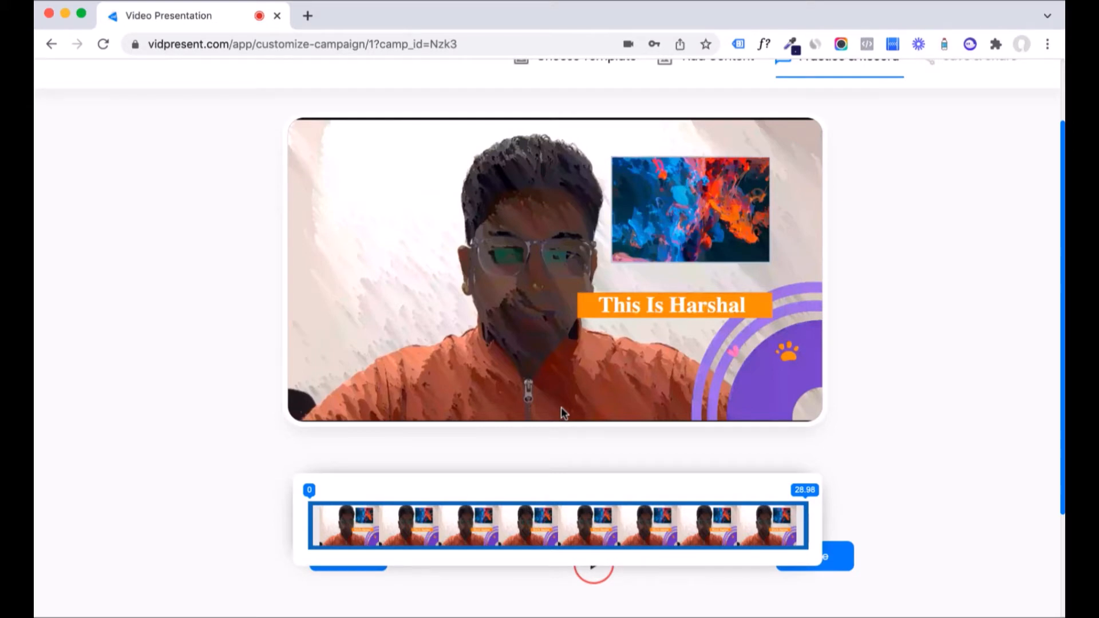
scroll(821, 455, down, 3)
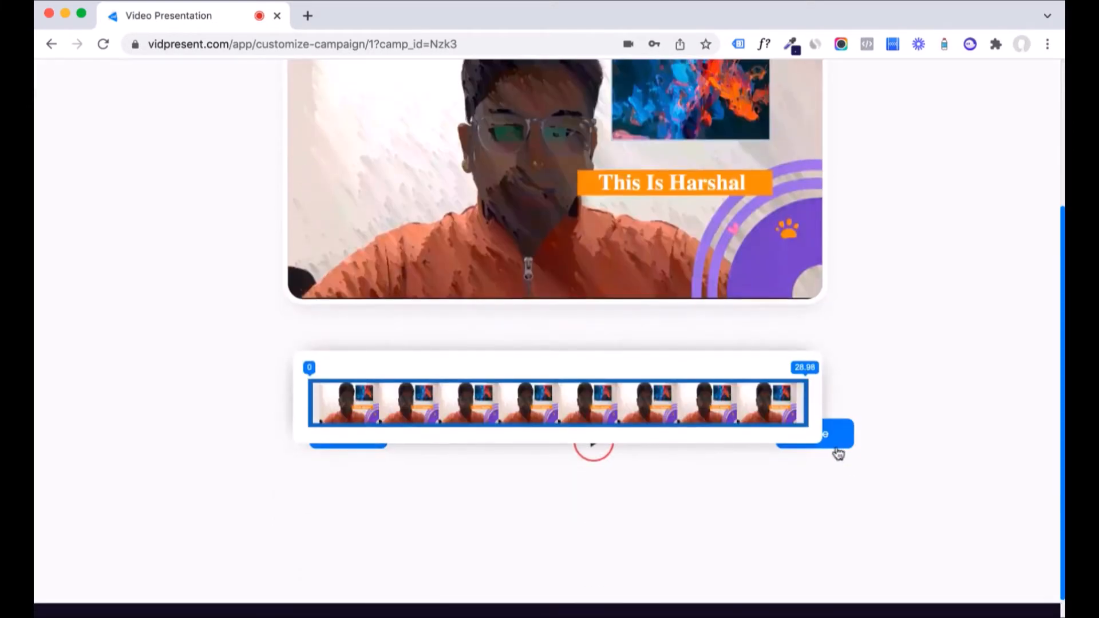
click(834, 435)
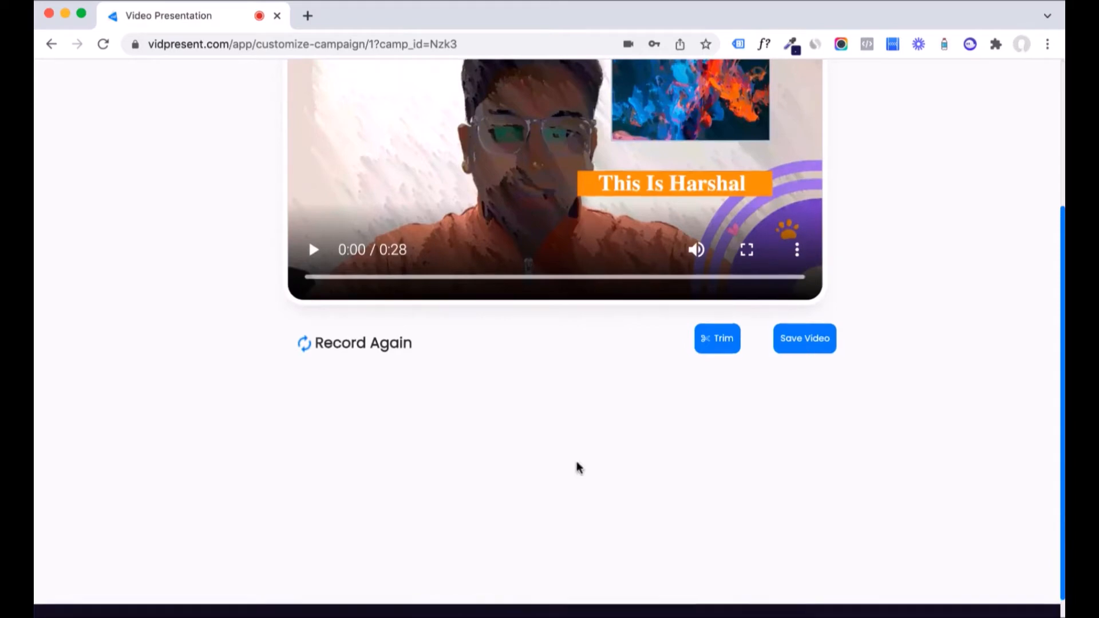
click(798, 410)
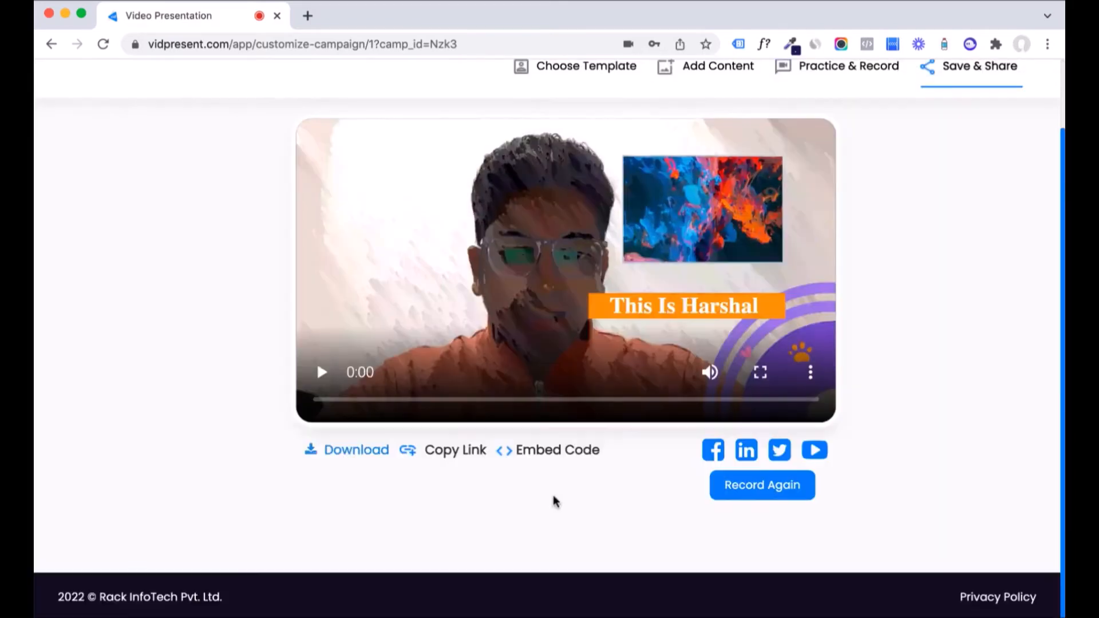
Step: Return to the dashboard and open the DFY templates library
scroll(553, 502, up, 2)
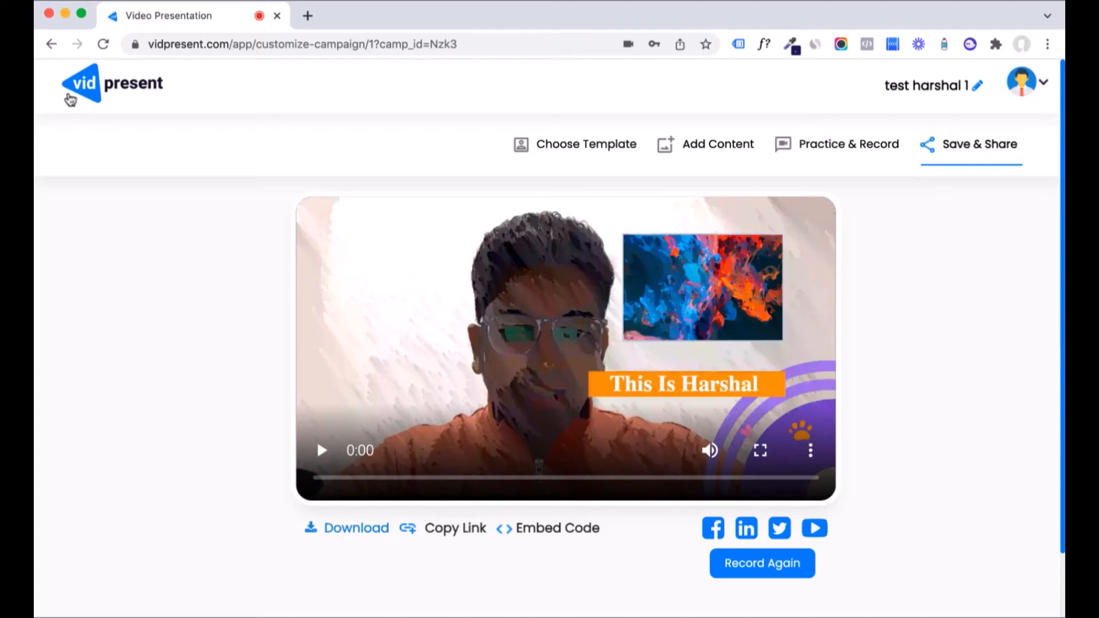
click(82, 91)
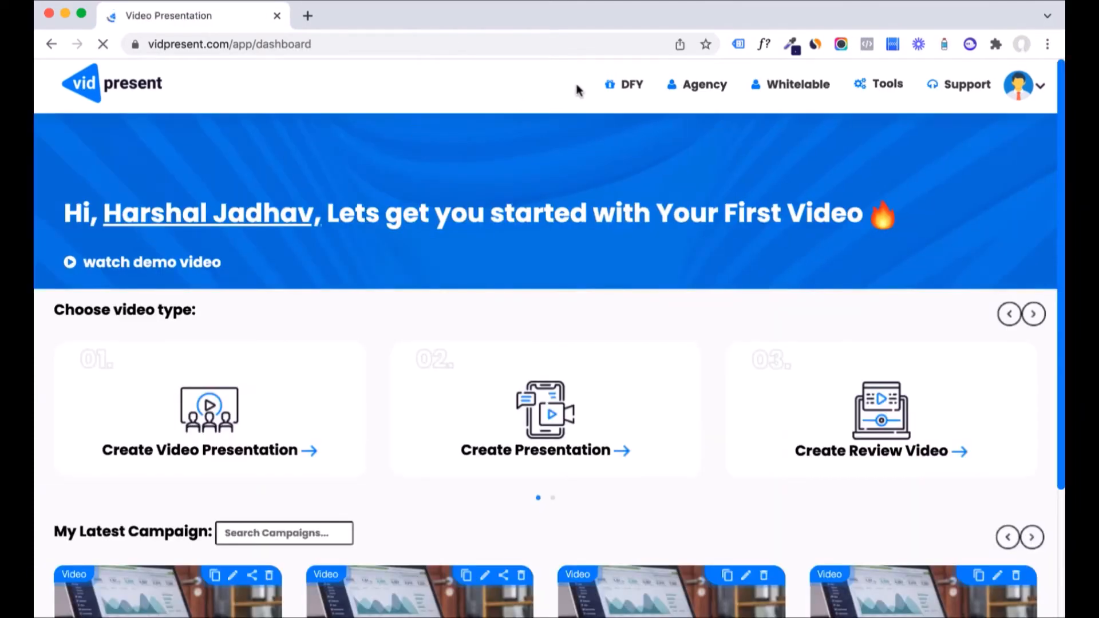
click(626, 87)
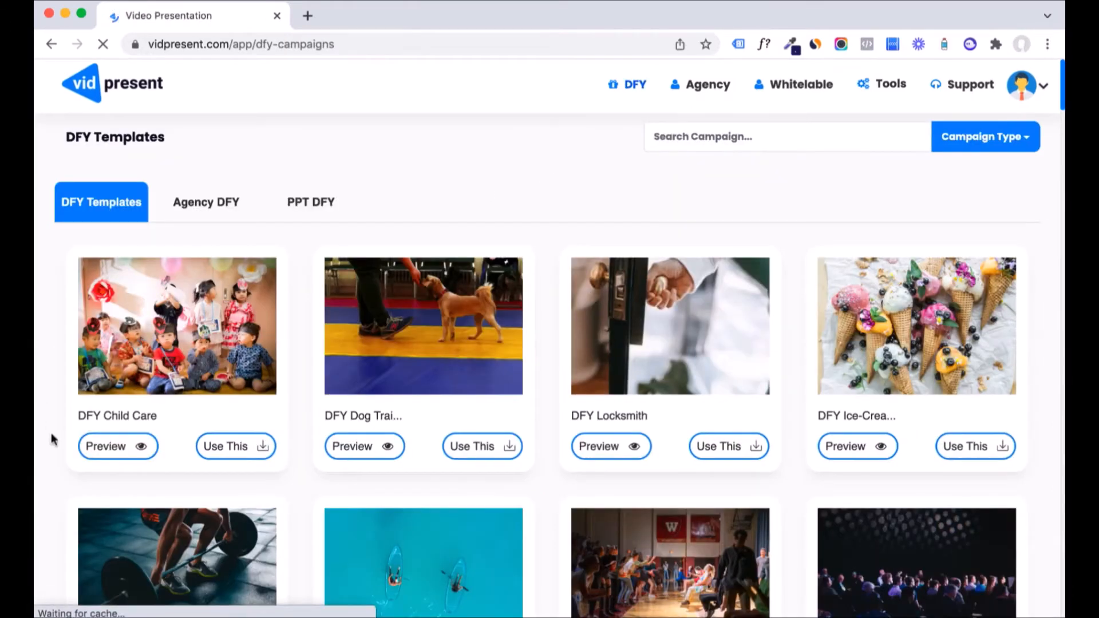
Step: Browse the full collection of DFY Templates to examine the business niches covered, including the PRO templates
scroll(61, 454, down, 1)
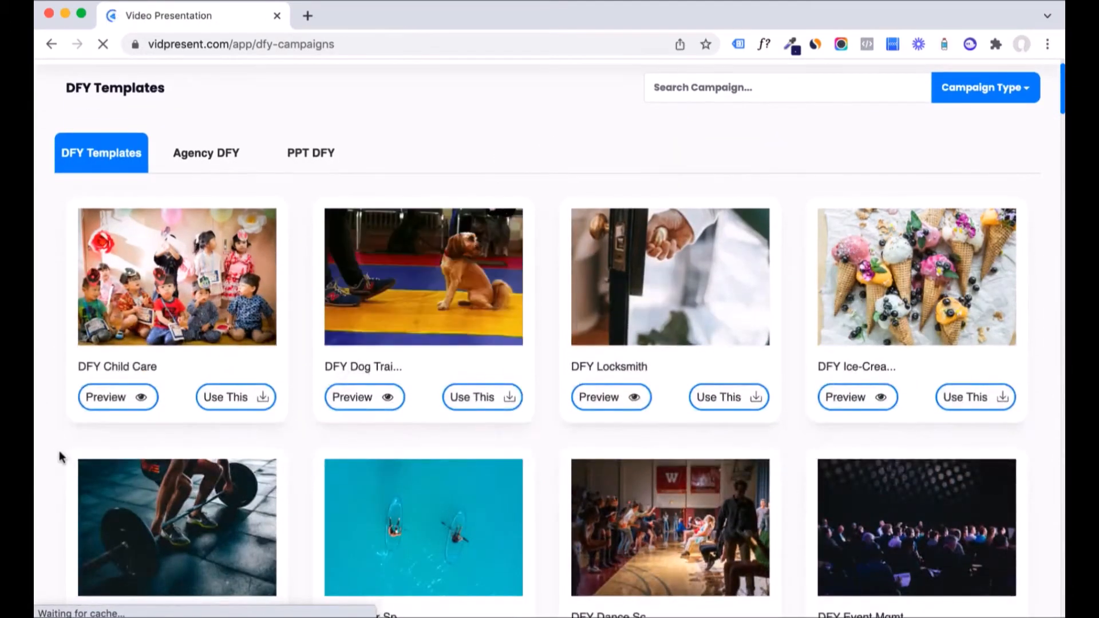
scroll(536, 333, down, 3)
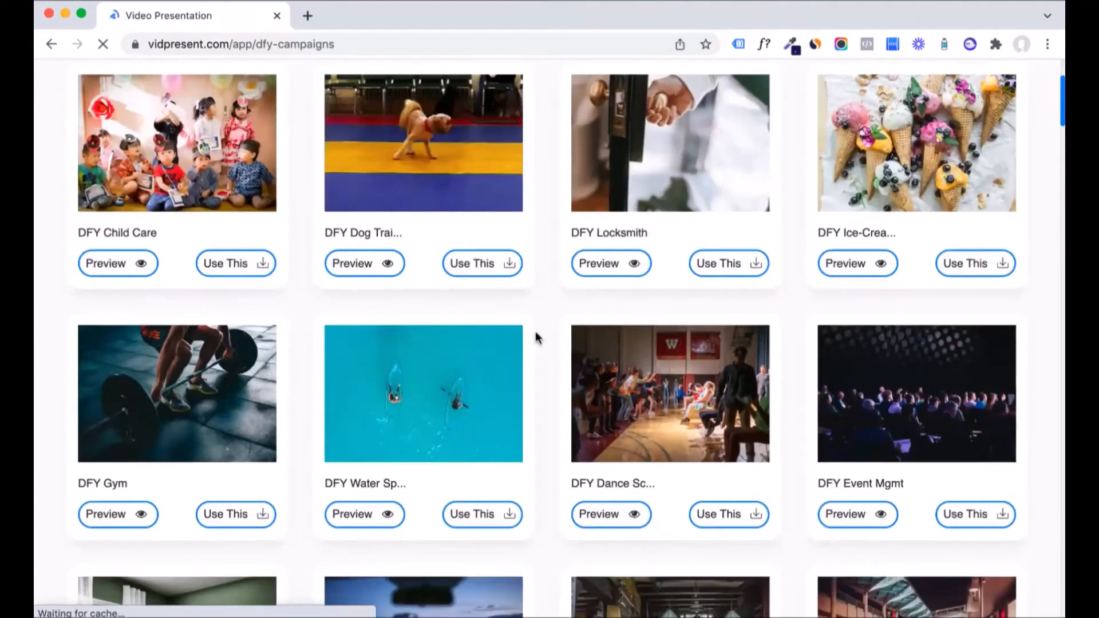
scroll(536, 334, down, 2)
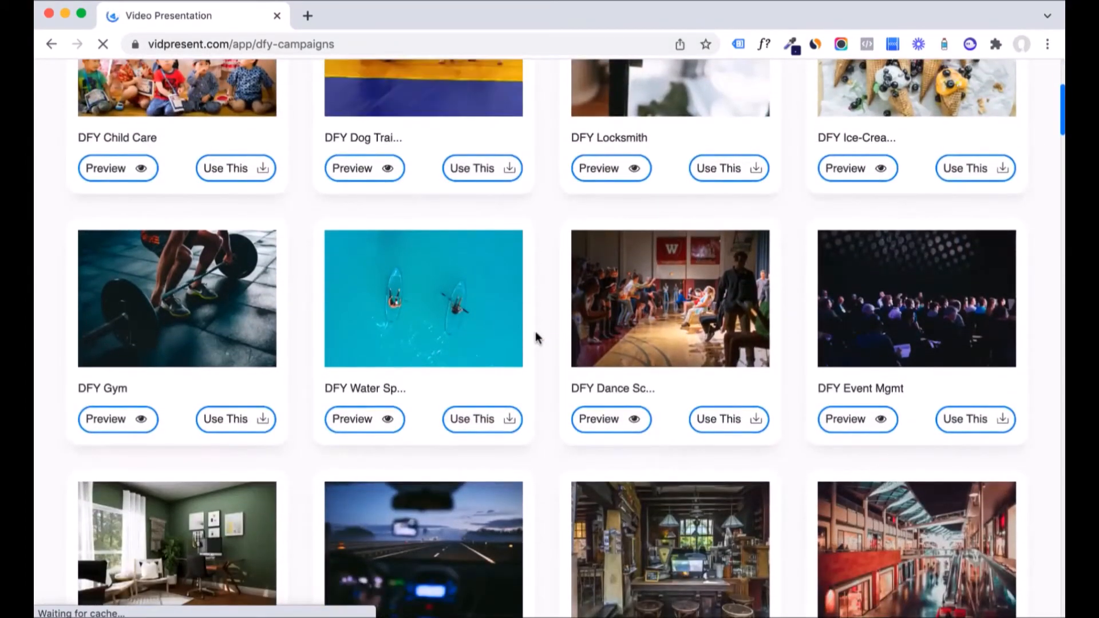
scroll(536, 333, down, 2)
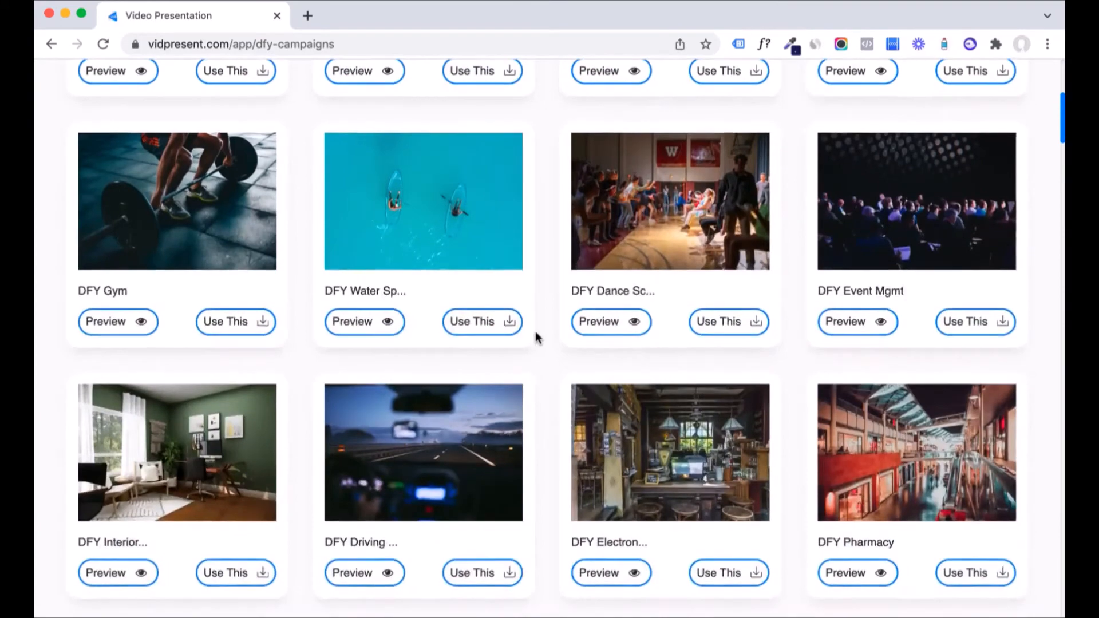
scroll(536, 335, down, 2)
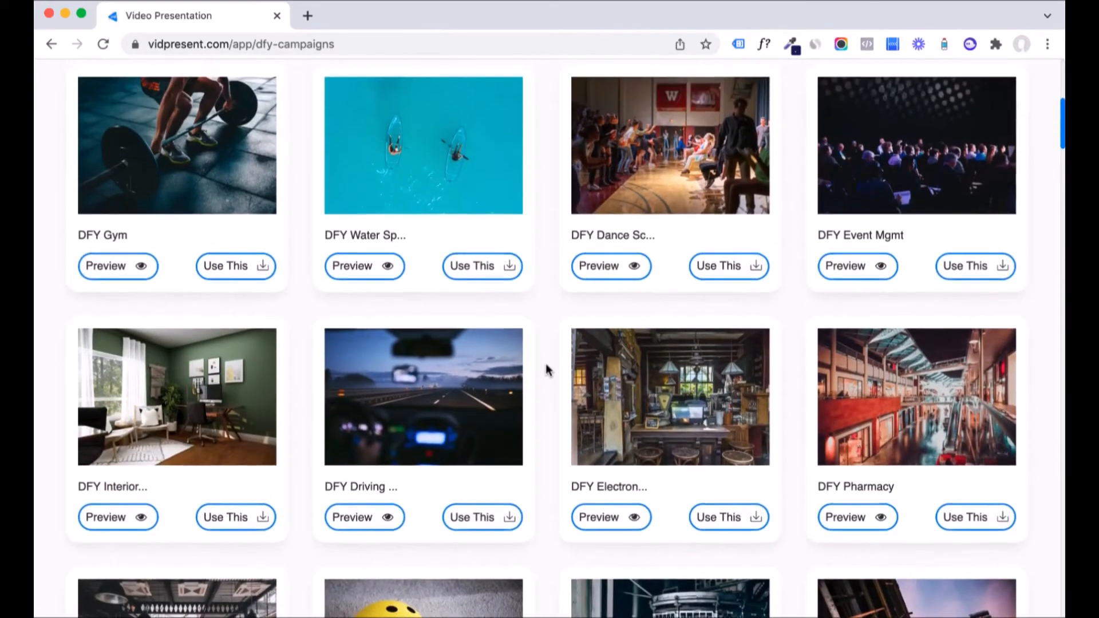
scroll(546, 366, up, 10)
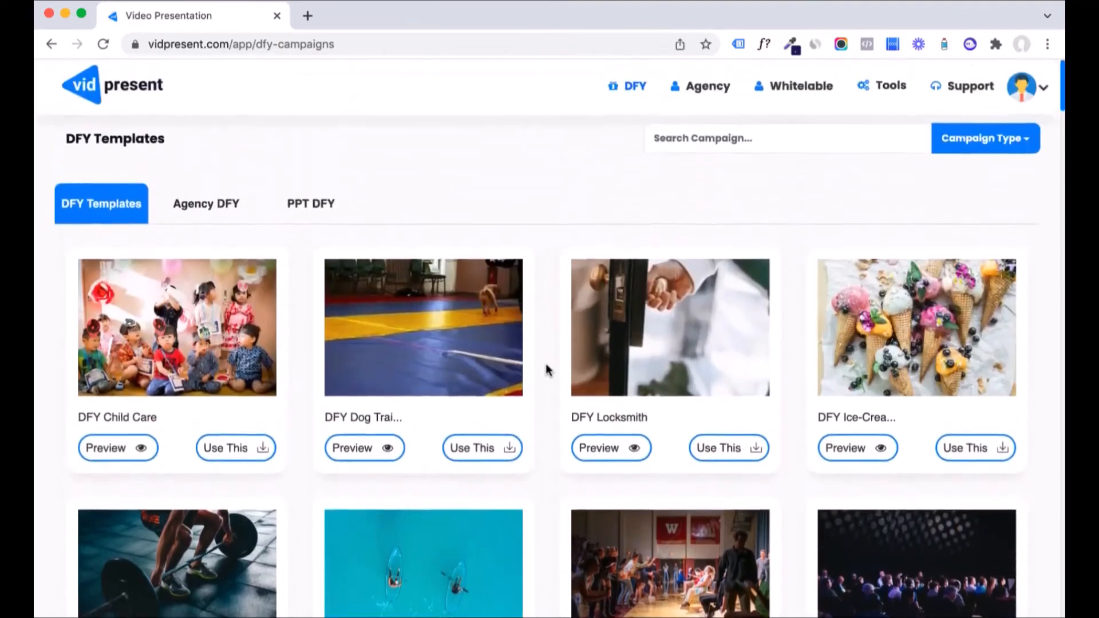
scroll(546, 367, down, 4)
scroll(546, 366, up, 4)
scroll(546, 367, down, 6)
scroll(545, 368, down, 3)
scroll(544, 368, up, 3)
click(352, 392)
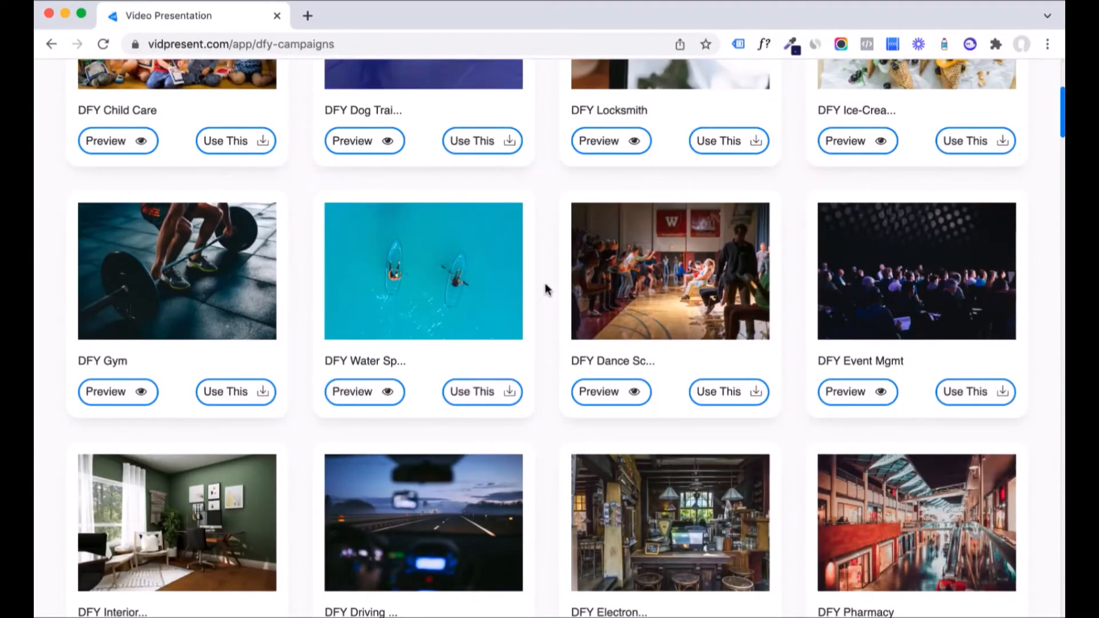
scroll(545, 283, down, 3)
scroll(547, 289, down, 15)
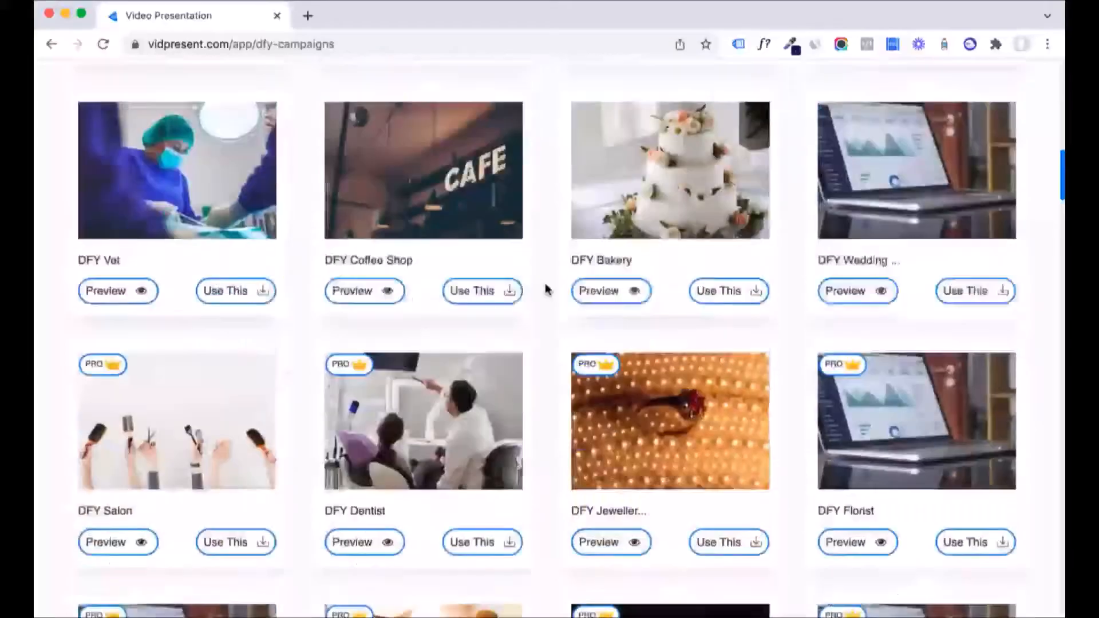
scroll(547, 289, down, 20)
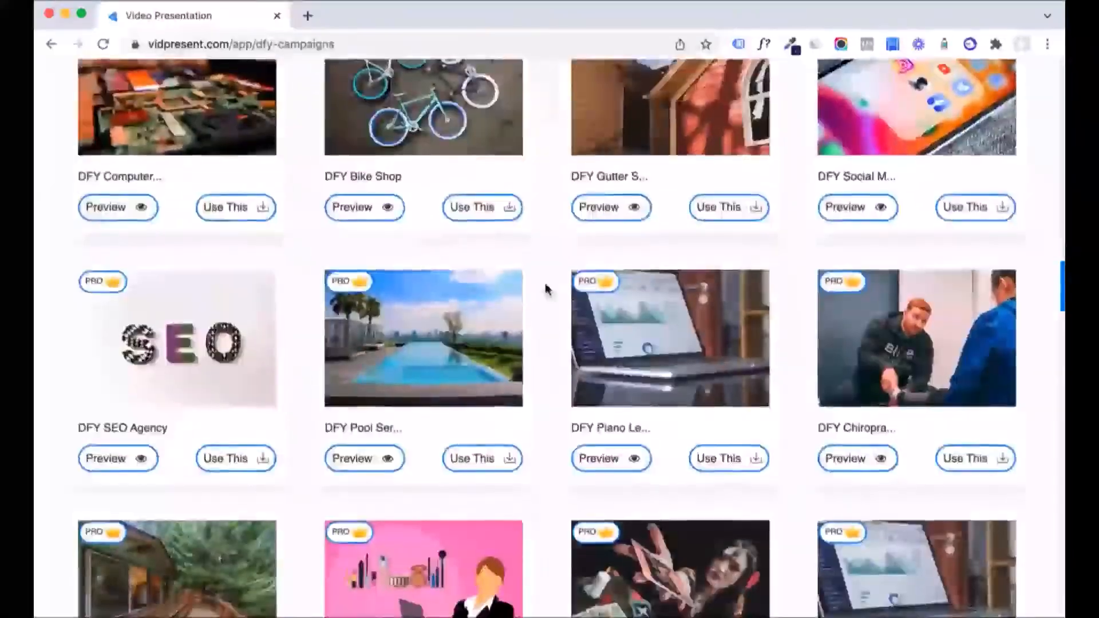
scroll(547, 289, down, 15)
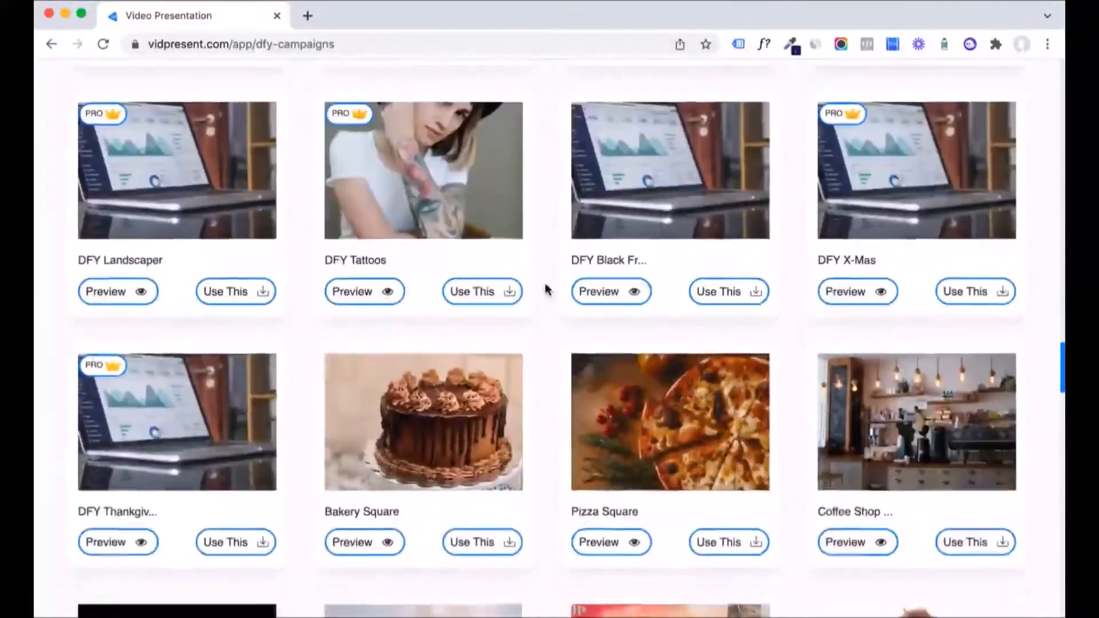
scroll(546, 289, down, 12)
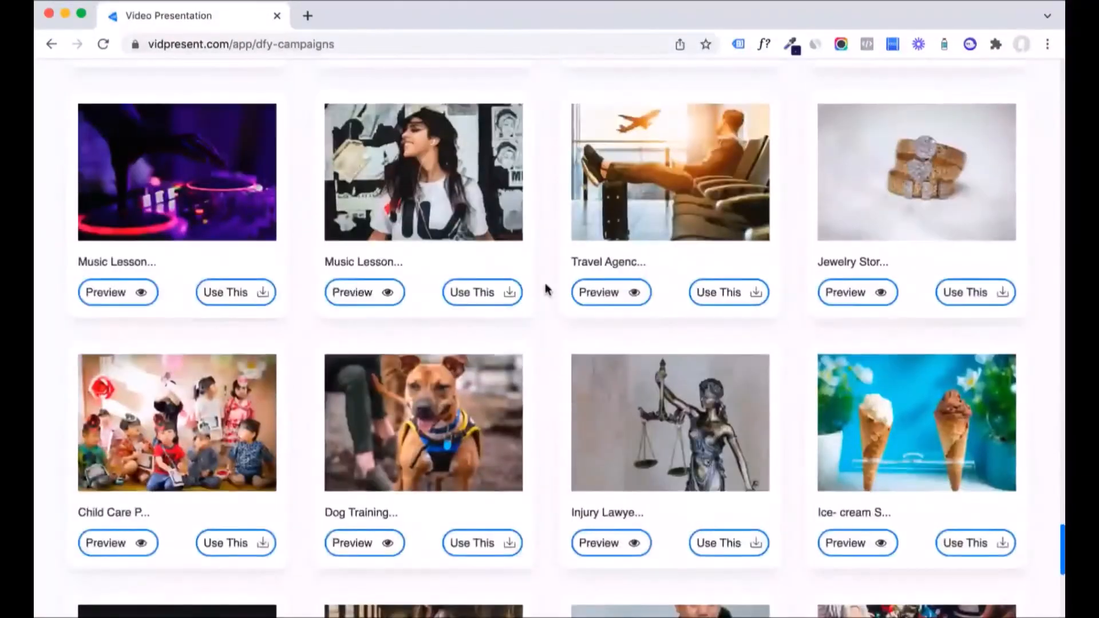
scroll(546, 289, down, 7)
scroll(545, 289, up, 8)
scroll(545, 289, up, 20)
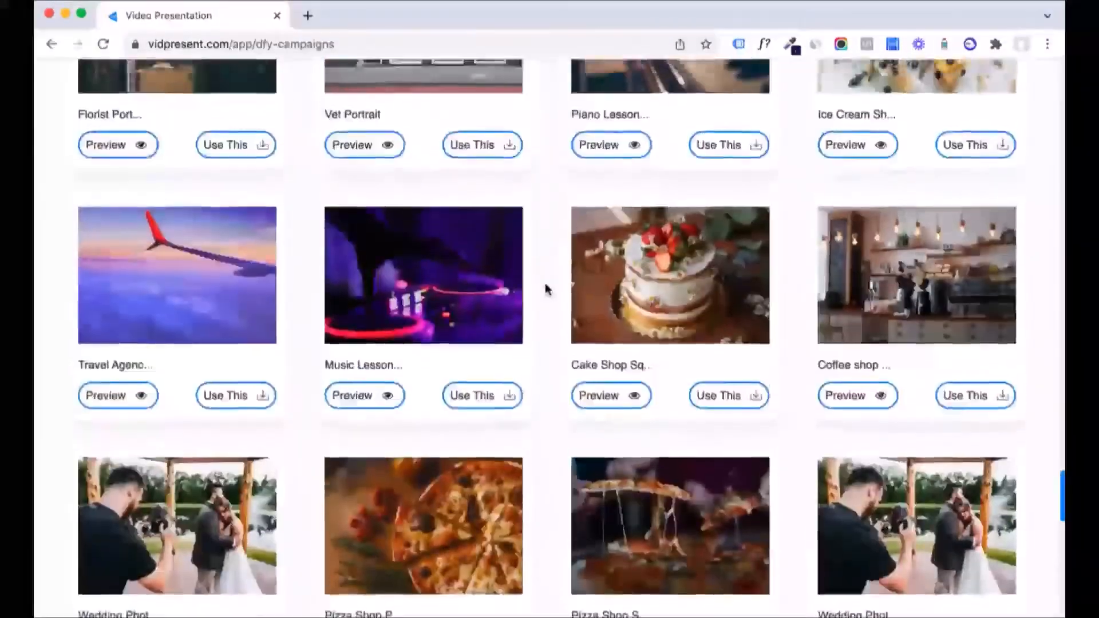
scroll(545, 289, up, 10)
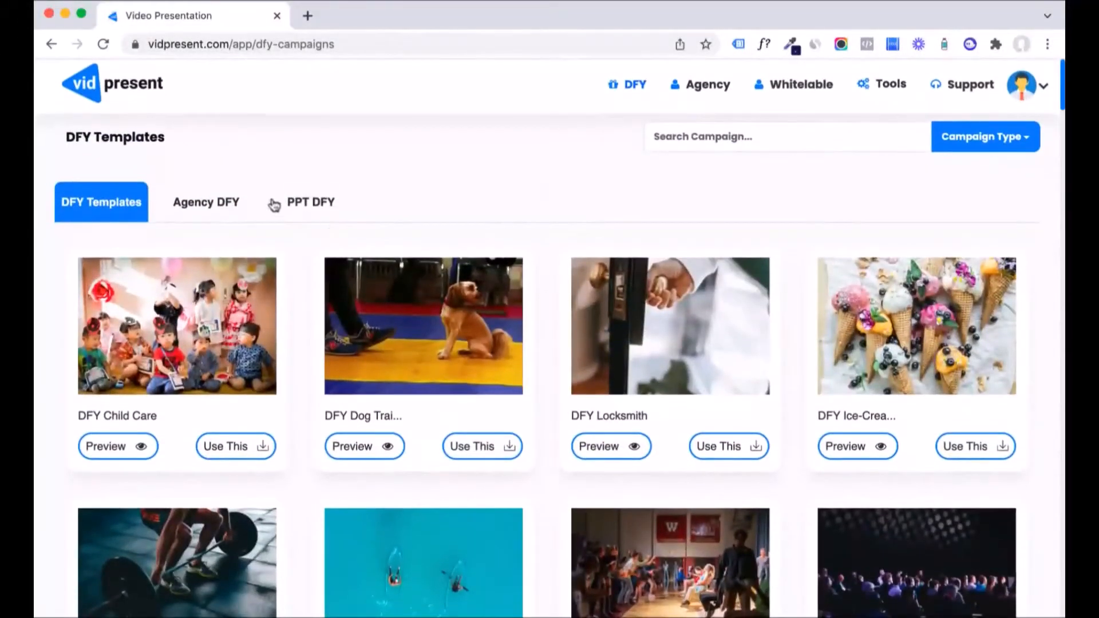
Step: Open the PPT DFY collection and look through its presentation templates
click(275, 205)
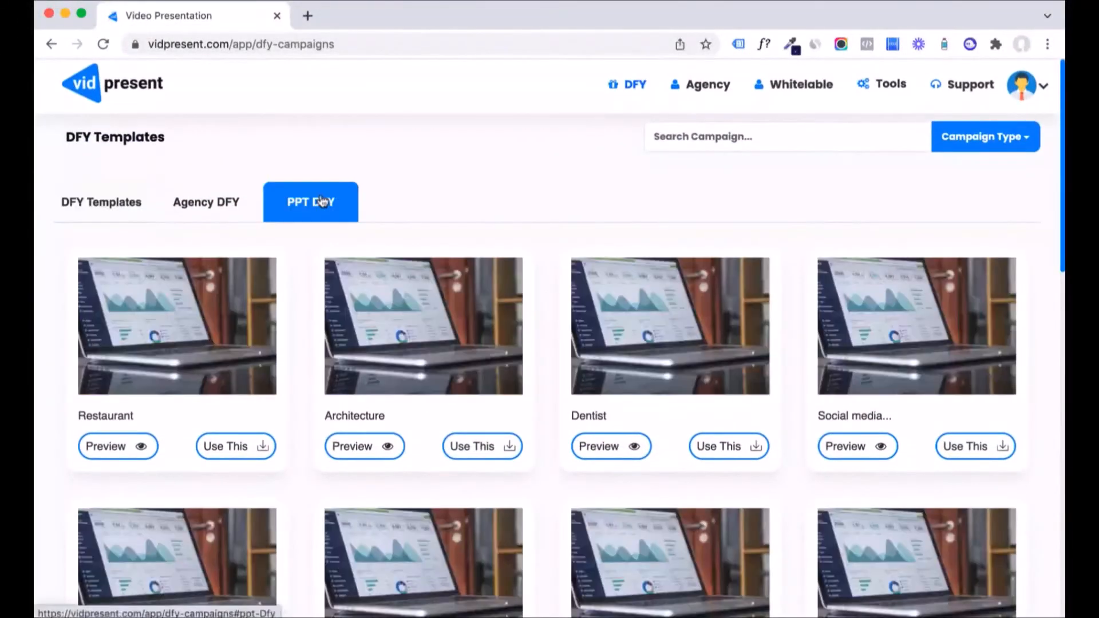
scroll(538, 204, down, 3)
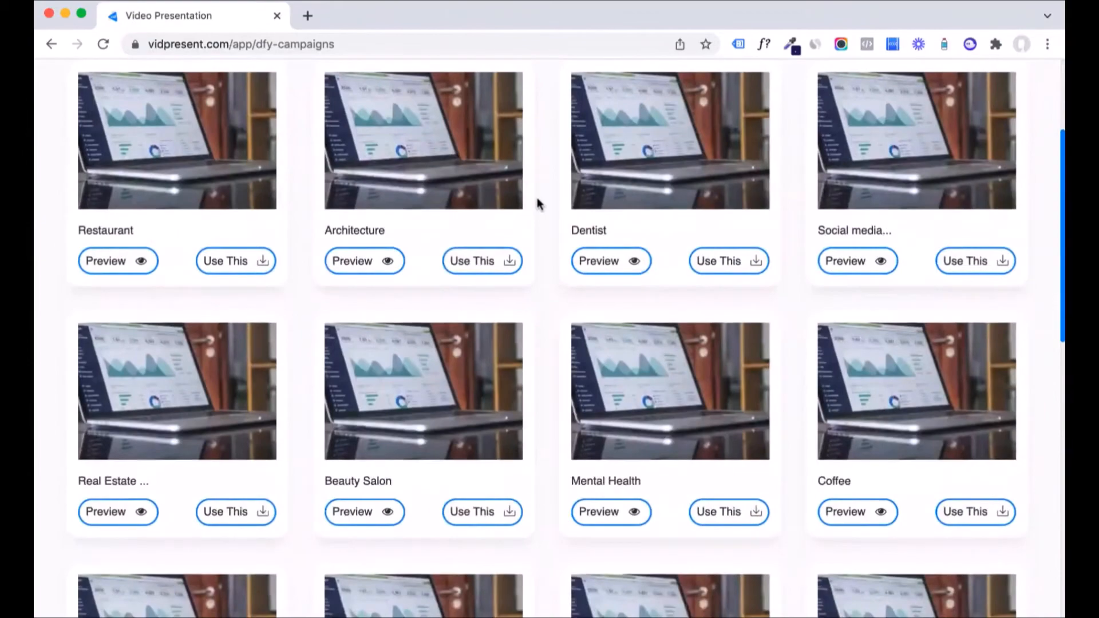
scroll(544, 266, down, 5)
scroll(545, 267, down, 3)
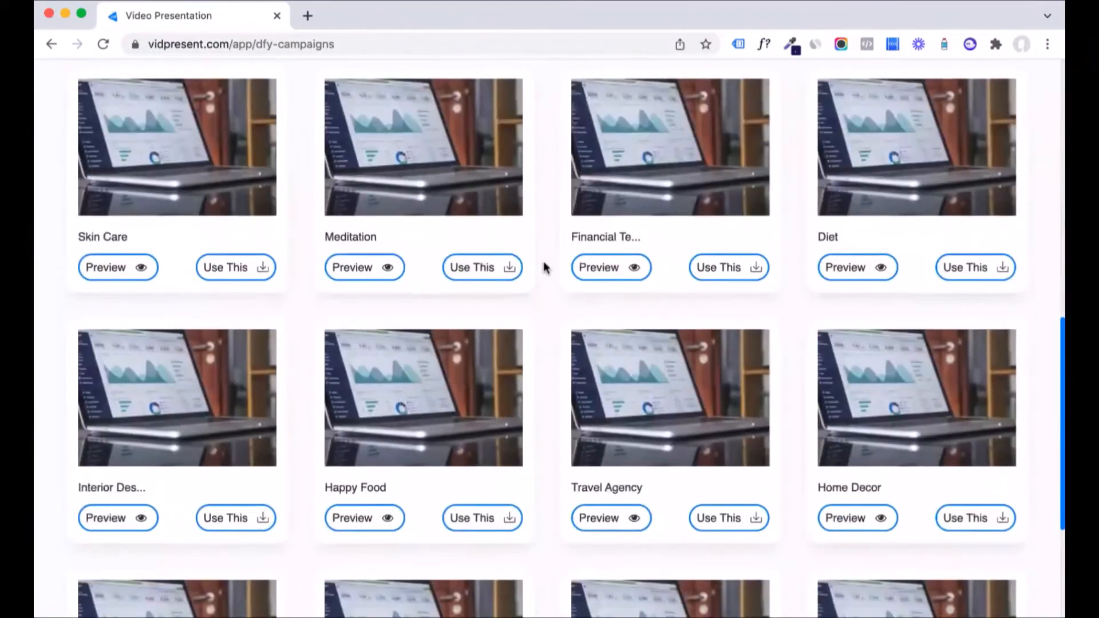
scroll(545, 267, down, 4)
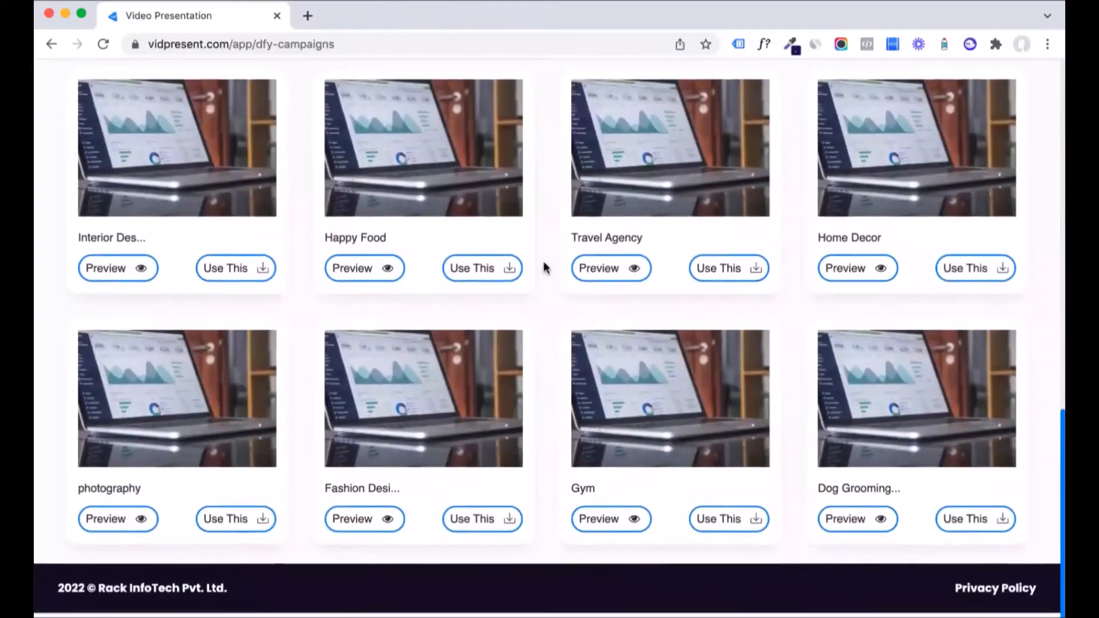
scroll(545, 267, up, 8)
scroll(544, 268, up, 5)
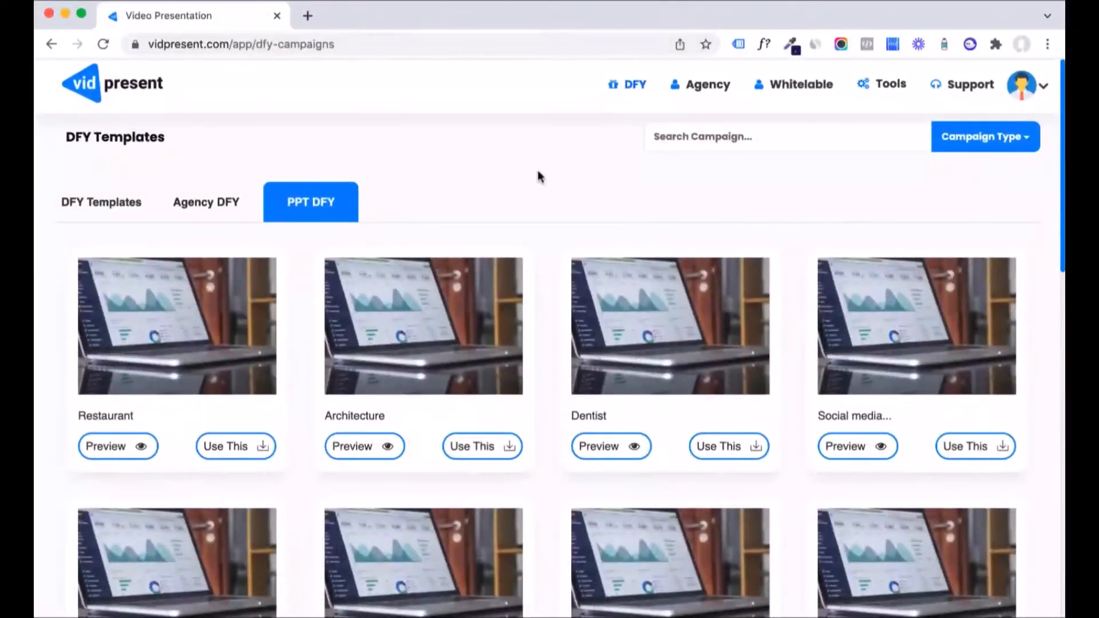
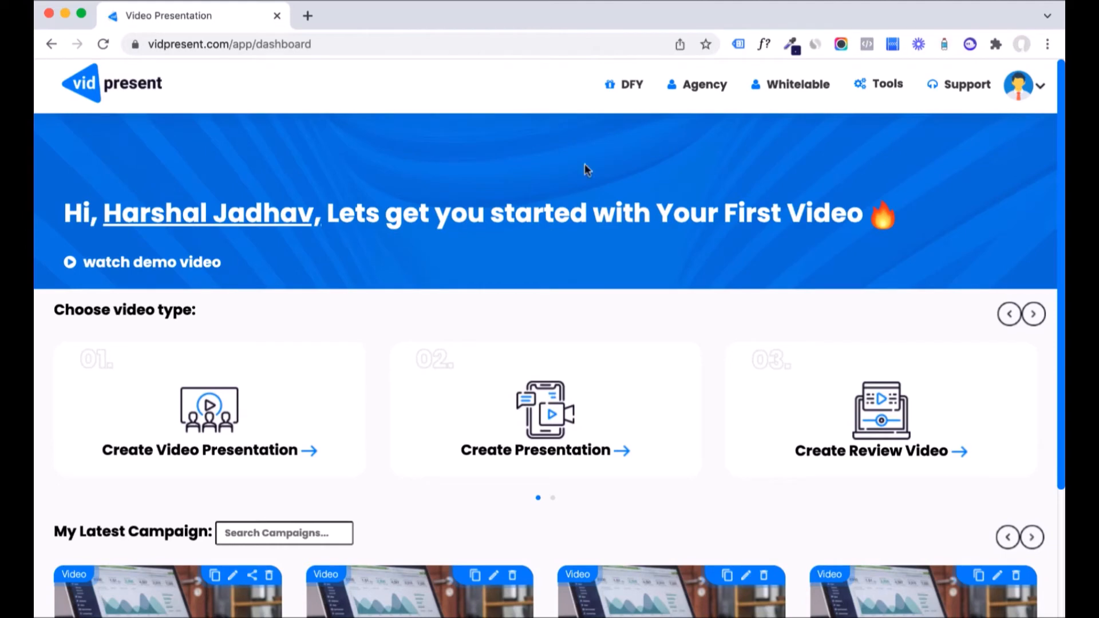
scroll(312, 289, down, 5)
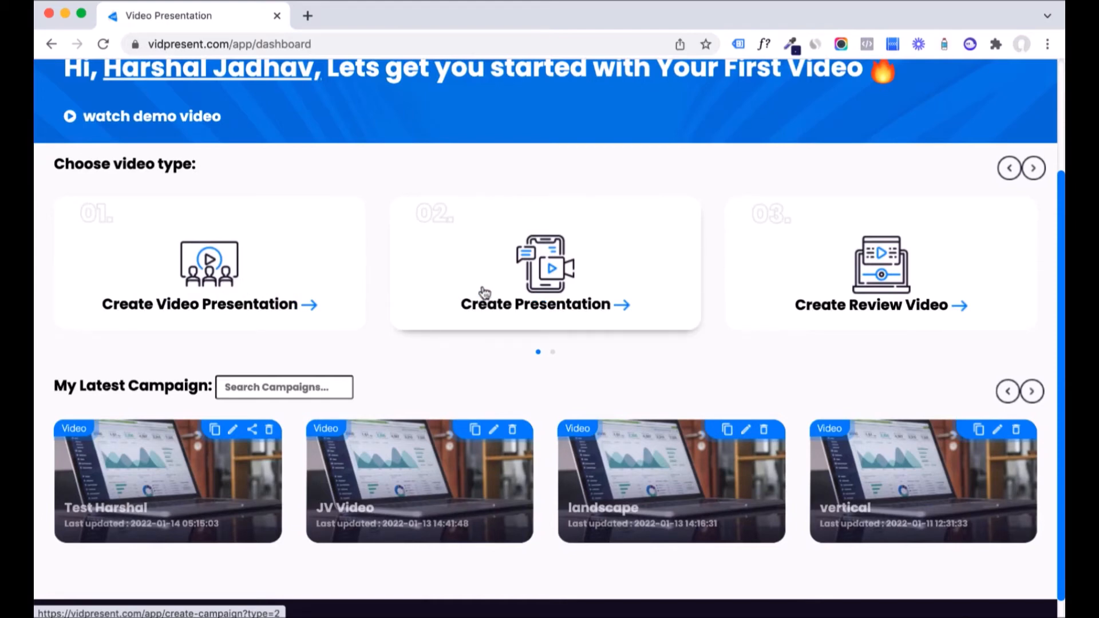
Step: Create a video presentation campaign, enter a campaign name, and select the Landscape View (16:9) campaign type
scroll(484, 292, down, 1)
scroll(484, 292, up, 3)
scroll(483, 292, down, 3)
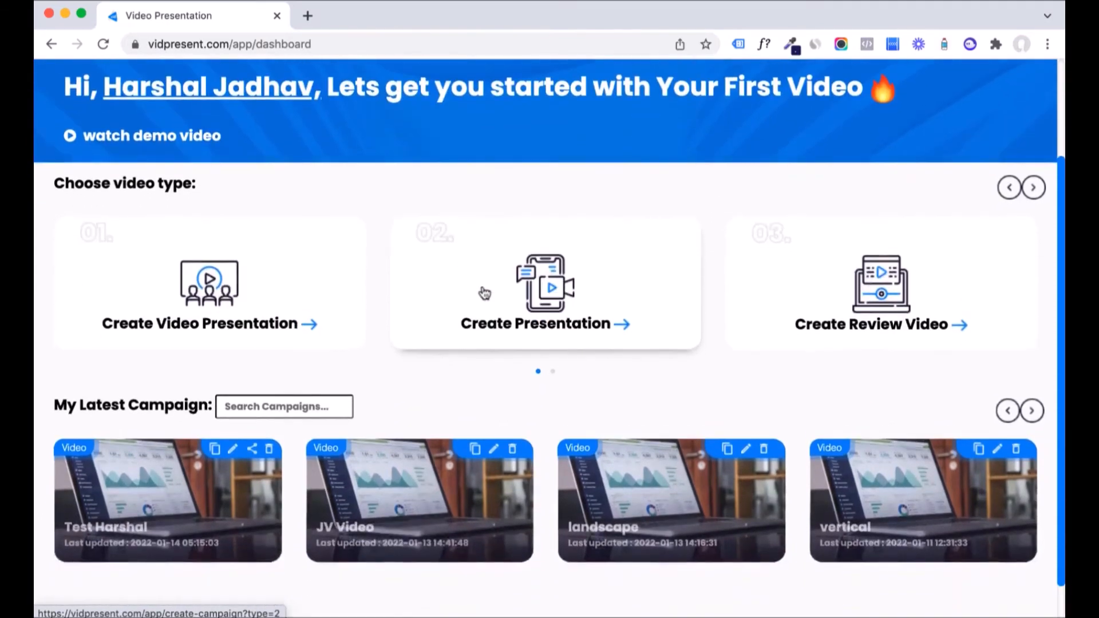
click(229, 230)
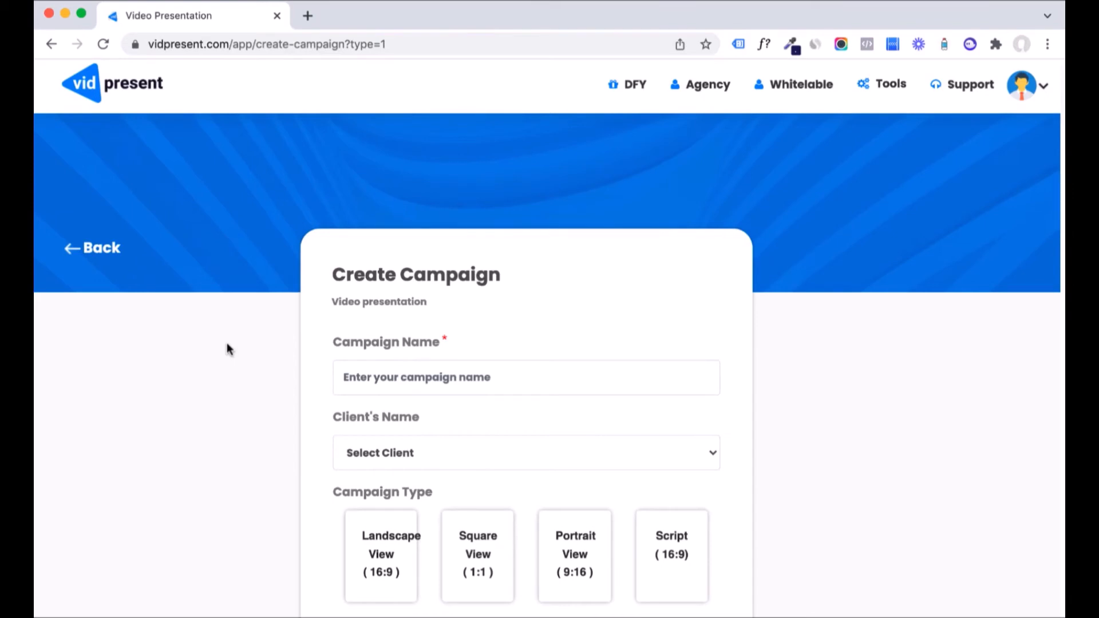
click(397, 374)
text(test harshal 1)
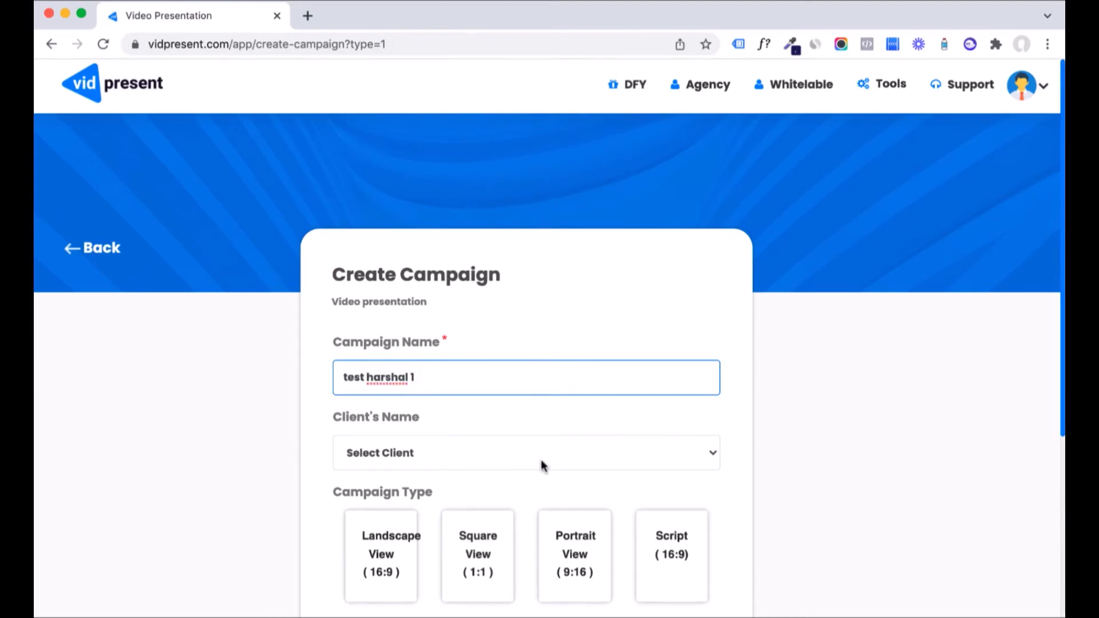
scroll(542, 462, down, 3)
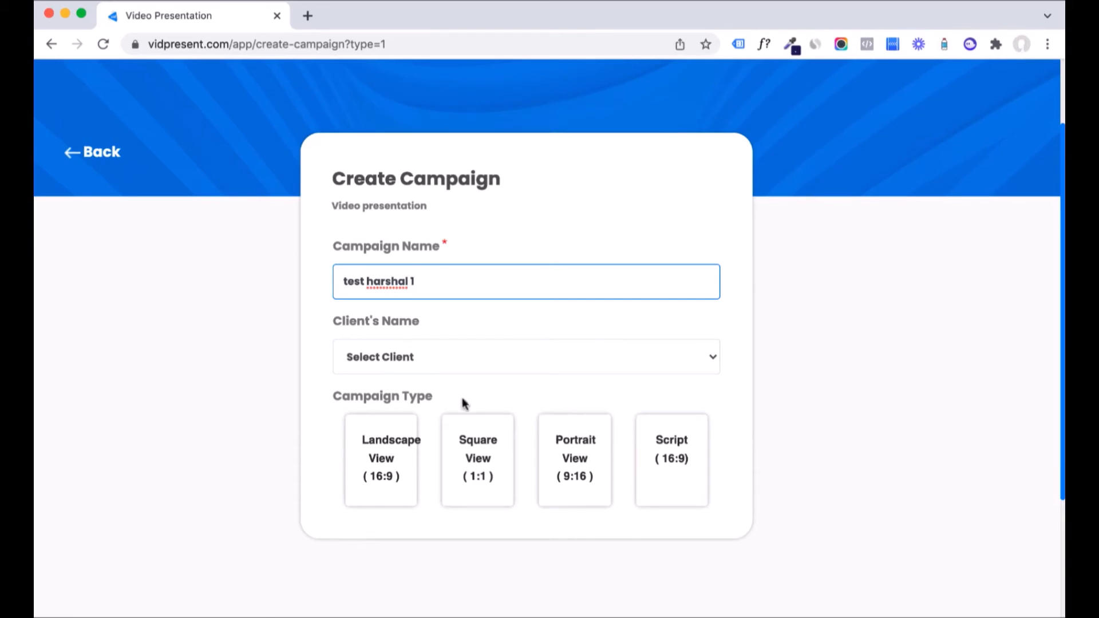
click(376, 458)
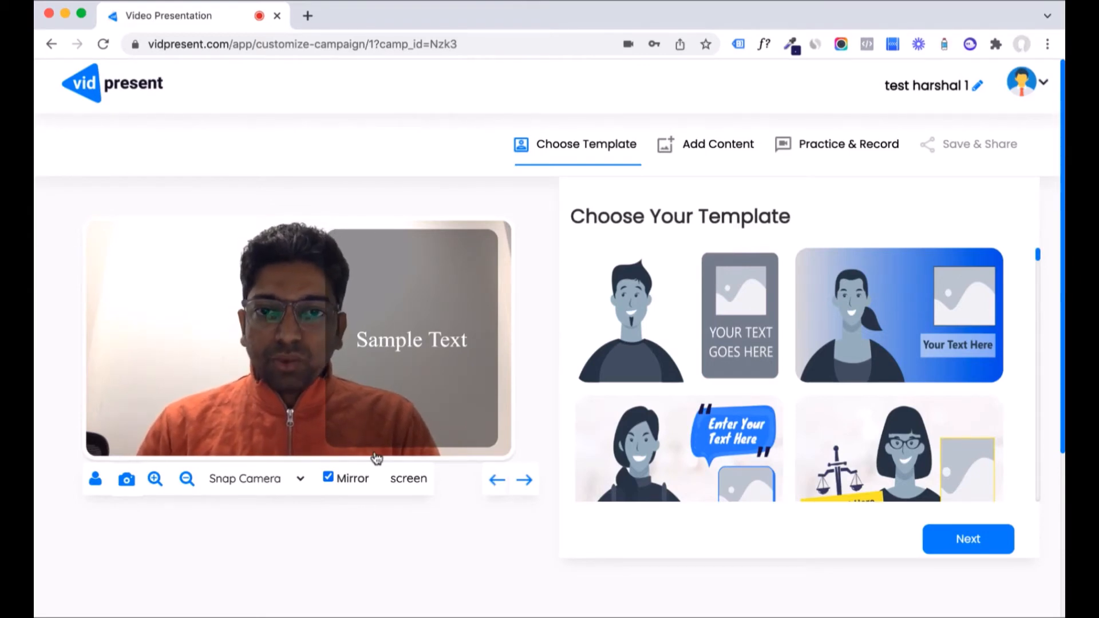
Step: Try the grey text panel, blue speech bubble and legal scales templates on the camera preview
click(661, 331)
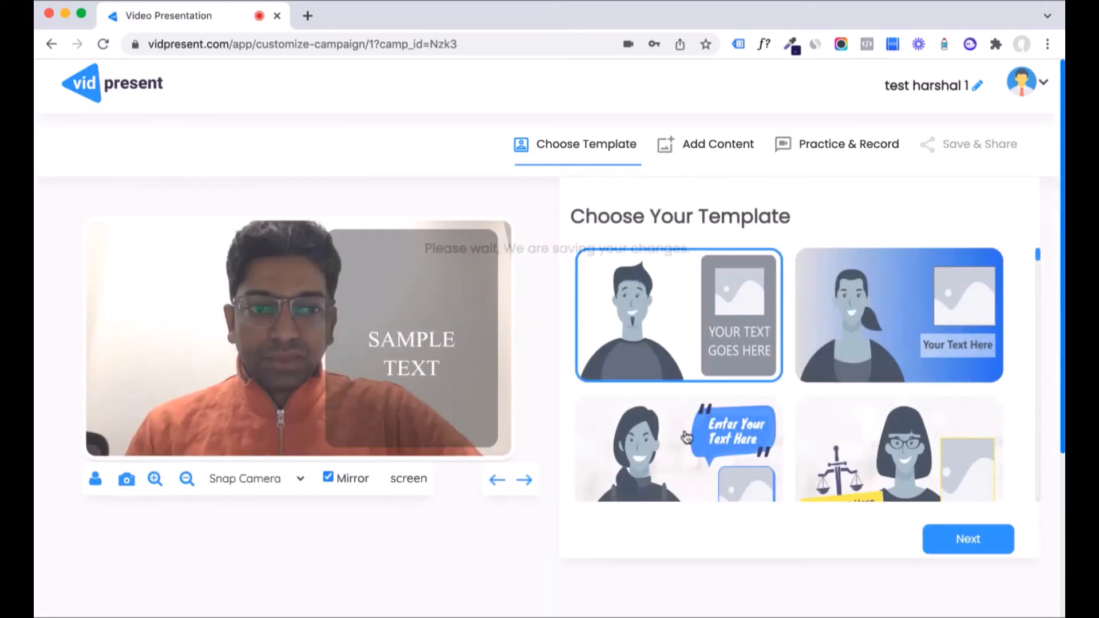
scroll(684, 437, down, 3)
click(678, 360)
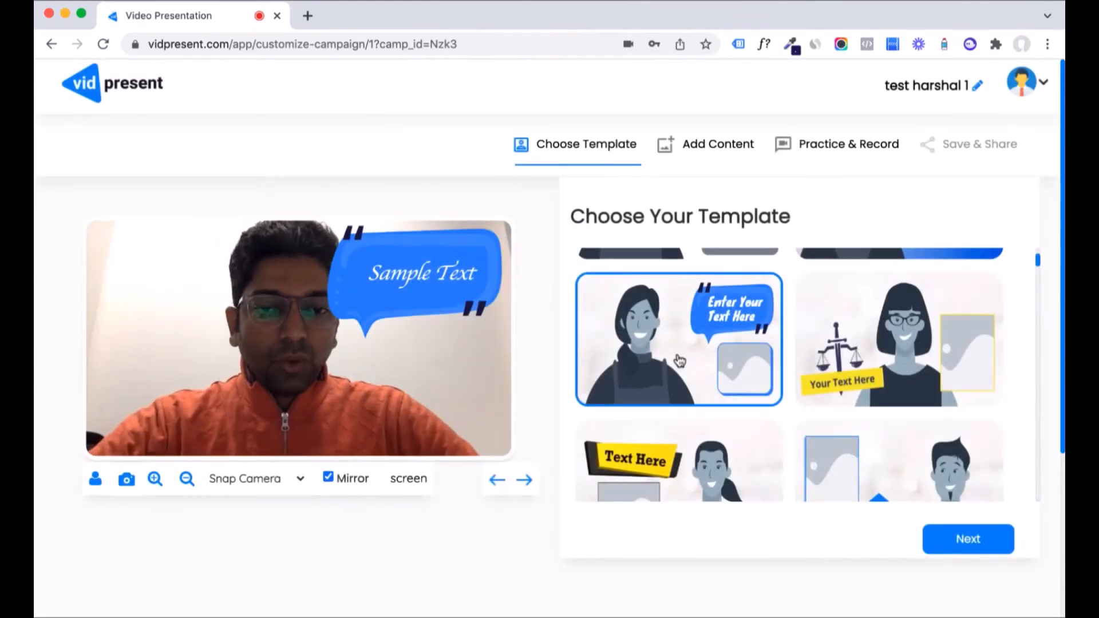
click(855, 347)
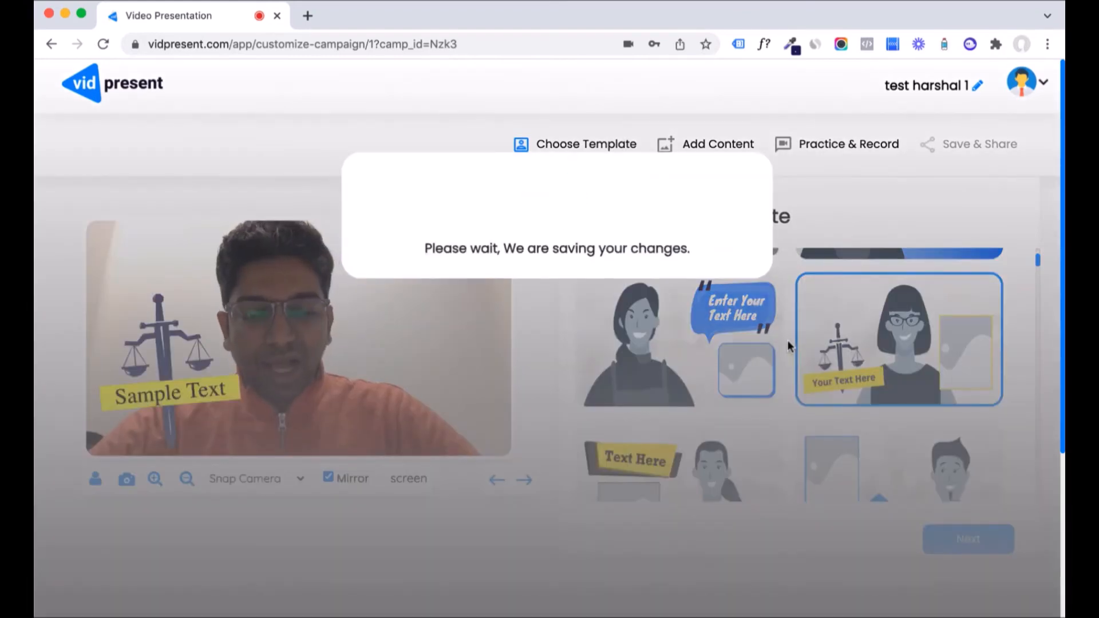
Step: Browse the template collection and choose the pet template with the orange text banner and purple arcs
scroll(790, 347, down, 3)
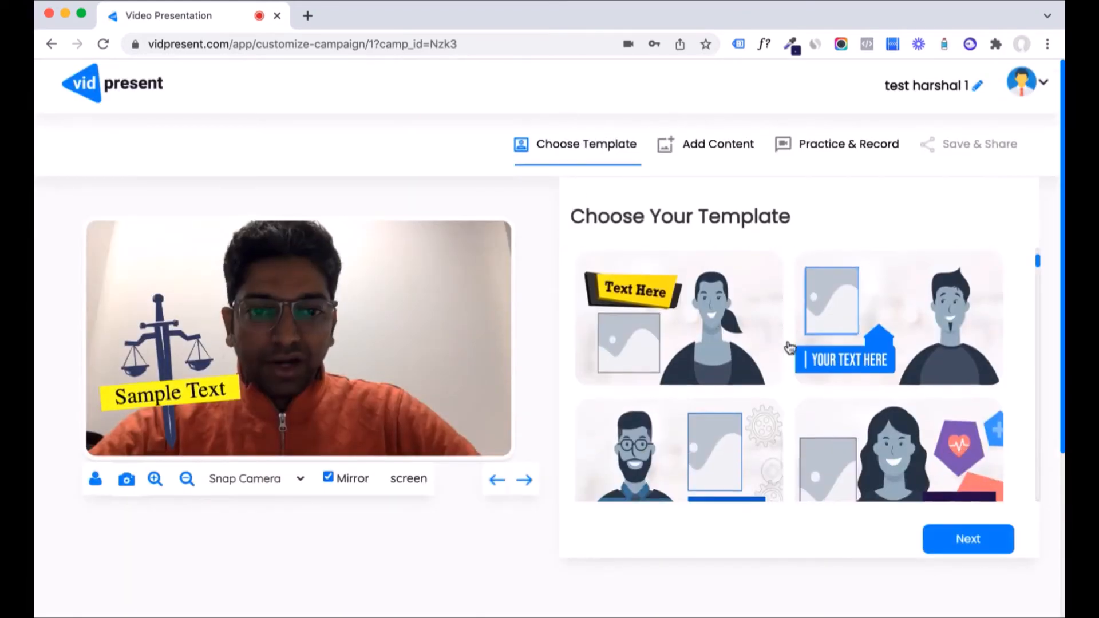
scroll(790, 347, down, 3)
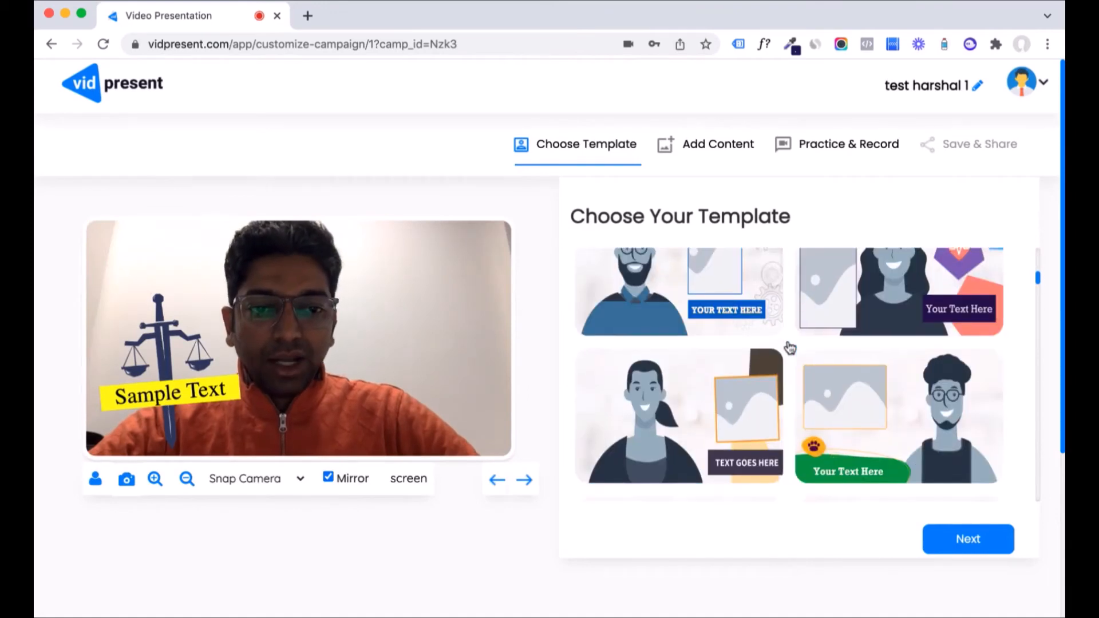
scroll(790, 347, down, 2)
scroll(790, 347, down, 2)
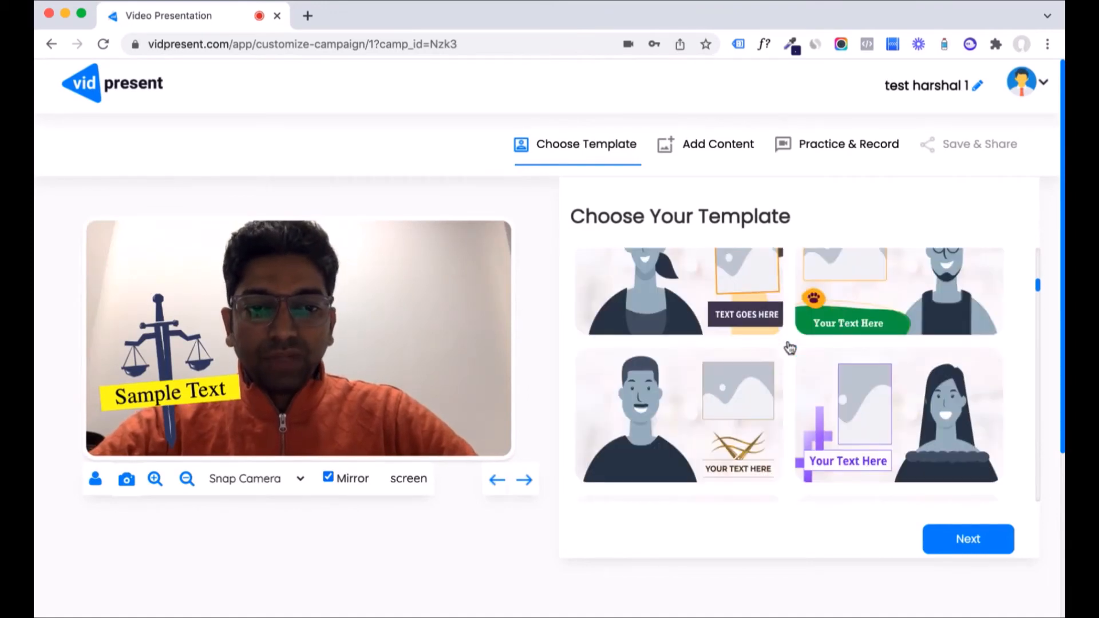
scroll(790, 347, up, 6)
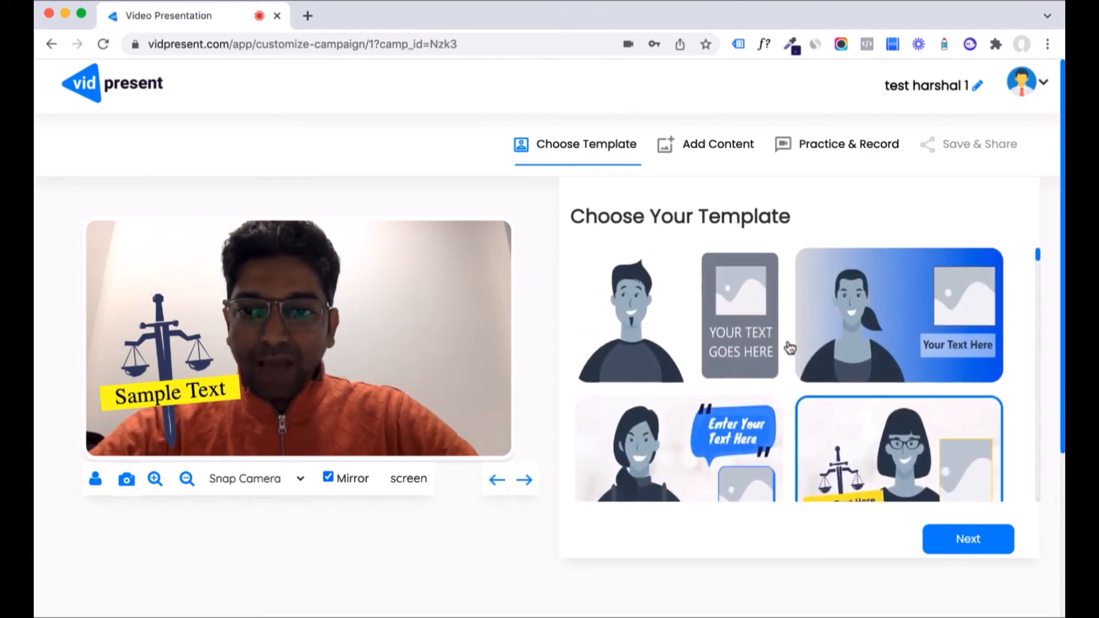
scroll(790, 347, down, 4)
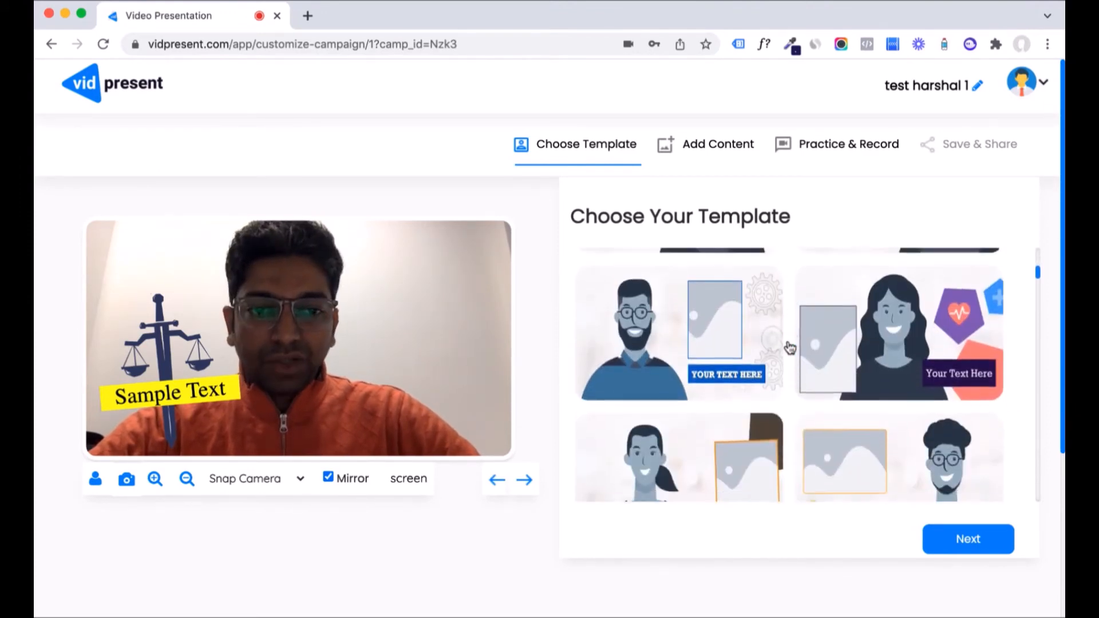
scroll(790, 347, down, 4)
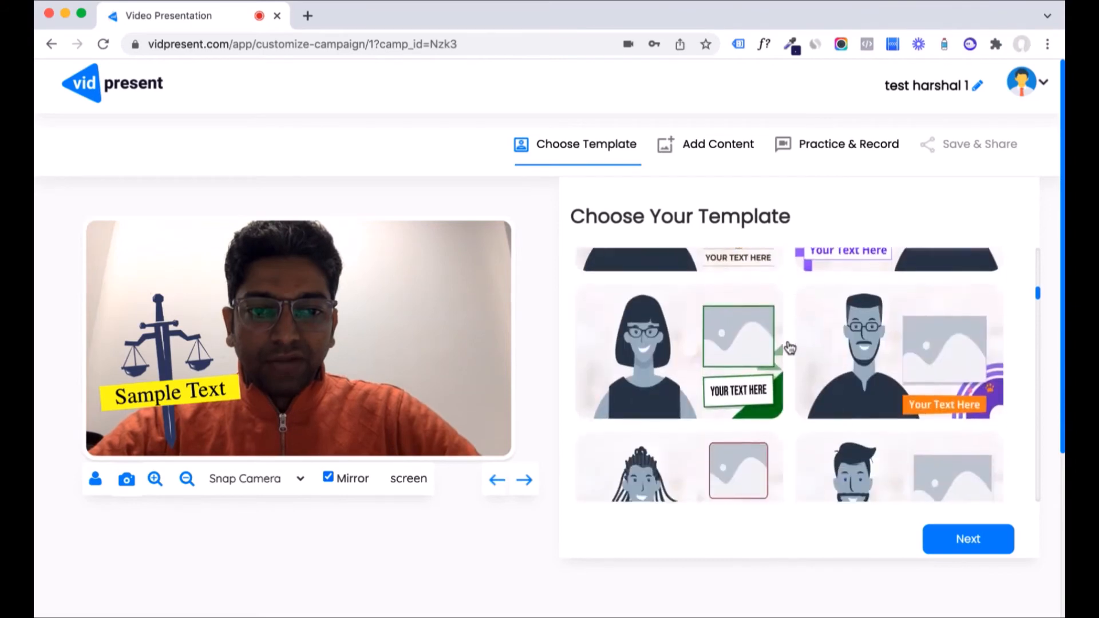
click(862, 346)
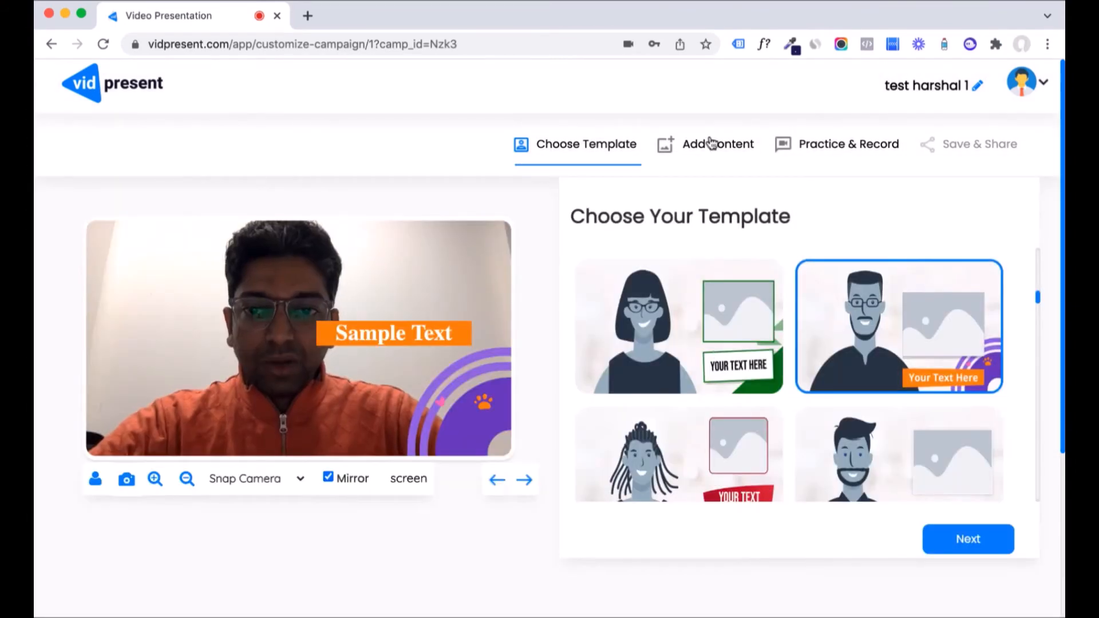
Step: Proceed to adding content and add four more slides after Slide 1
click(710, 143)
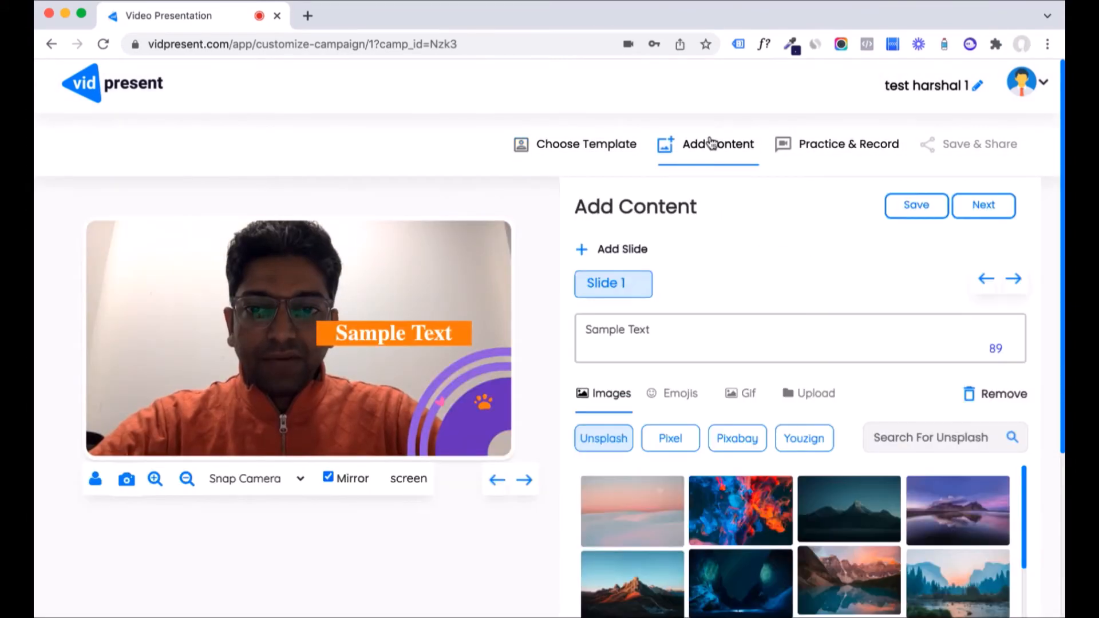
triple_click(674, 332)
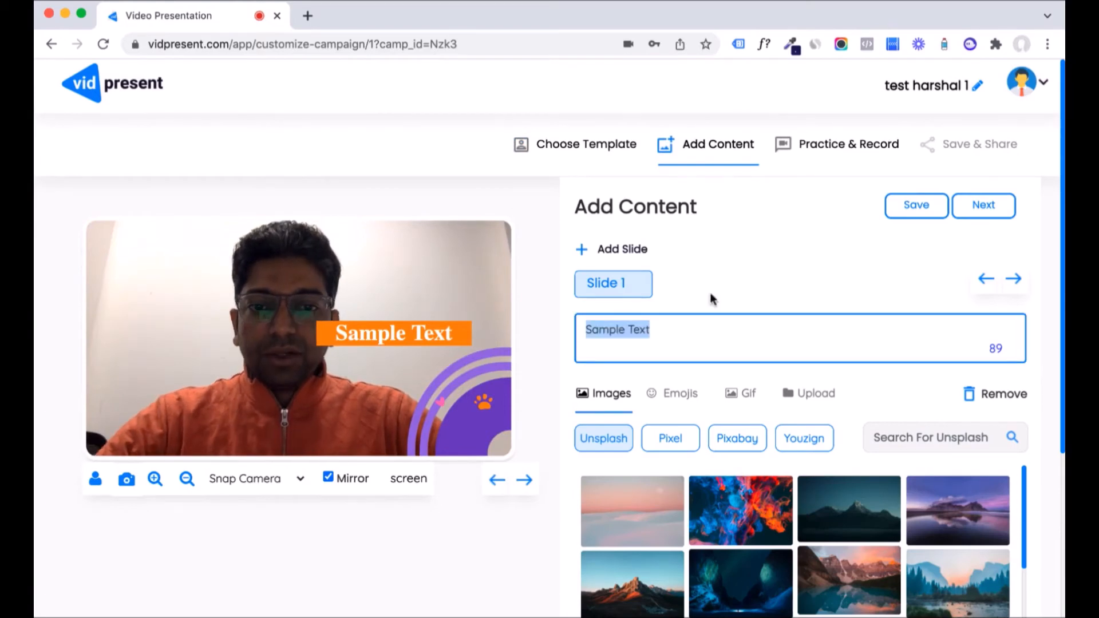
click(729, 269)
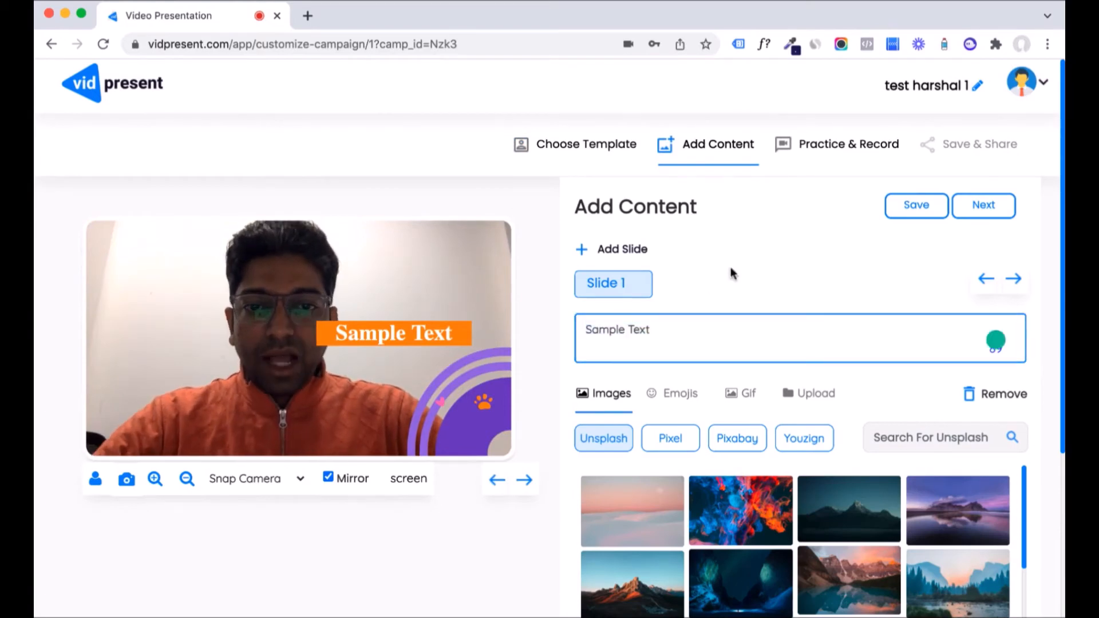
click(581, 249)
click(627, 249)
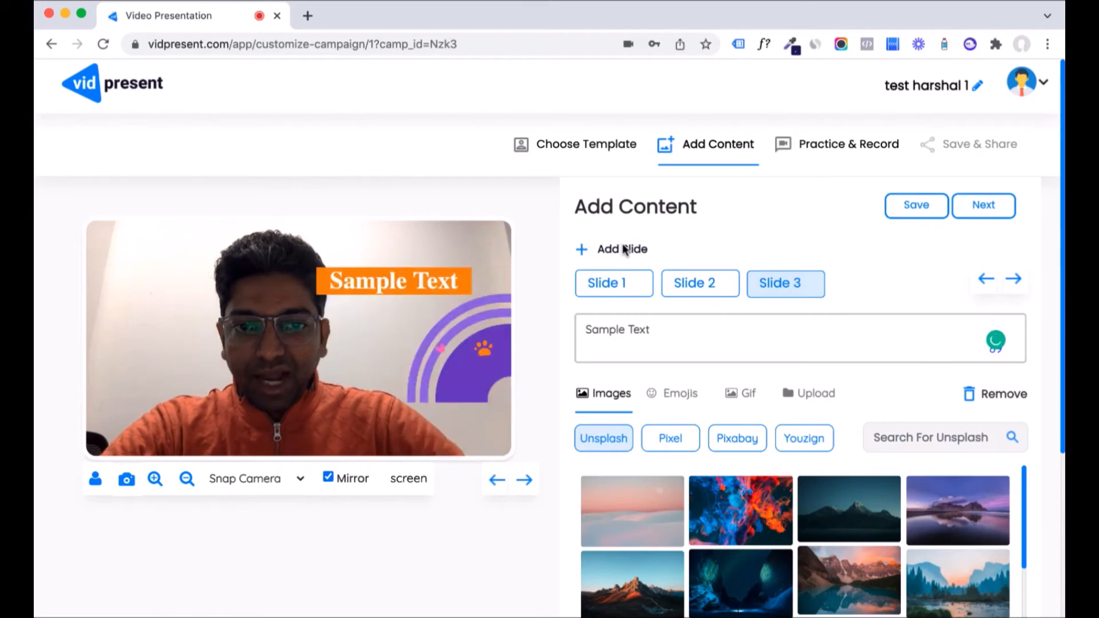
click(625, 250)
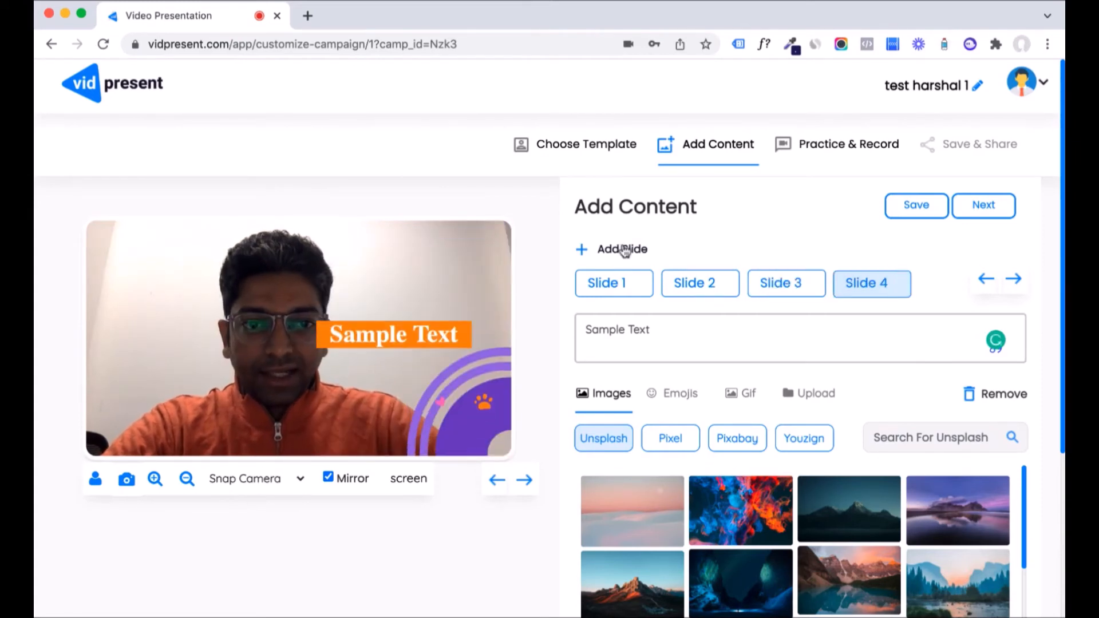
click(625, 250)
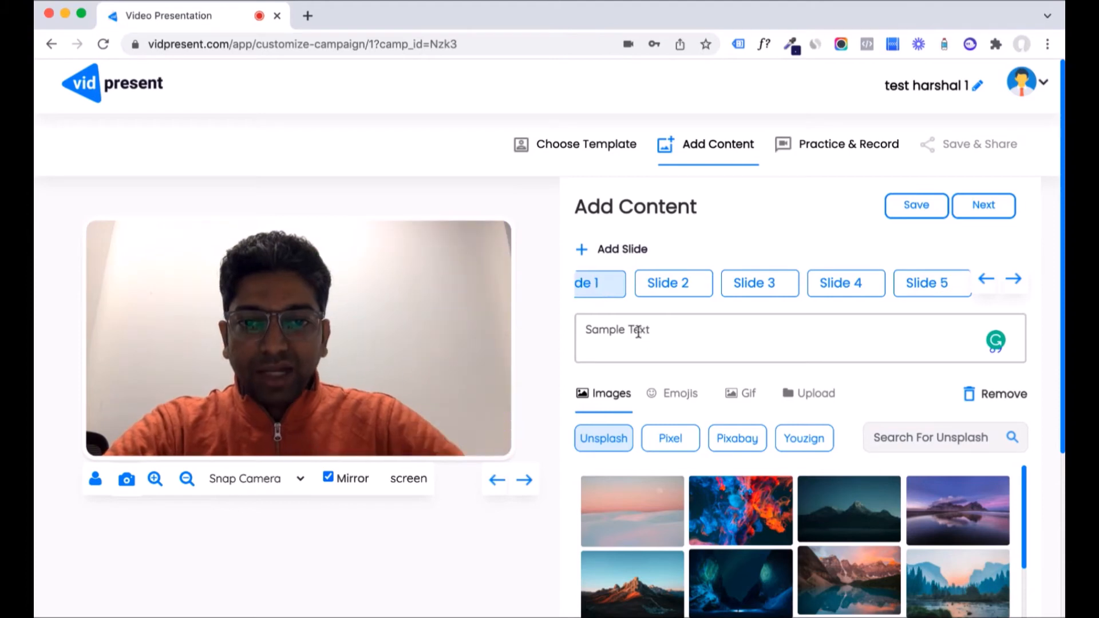
Step: Replace the sample text on Slide 1 with "This is" followed by the presenter's first name
triple_click(638, 332)
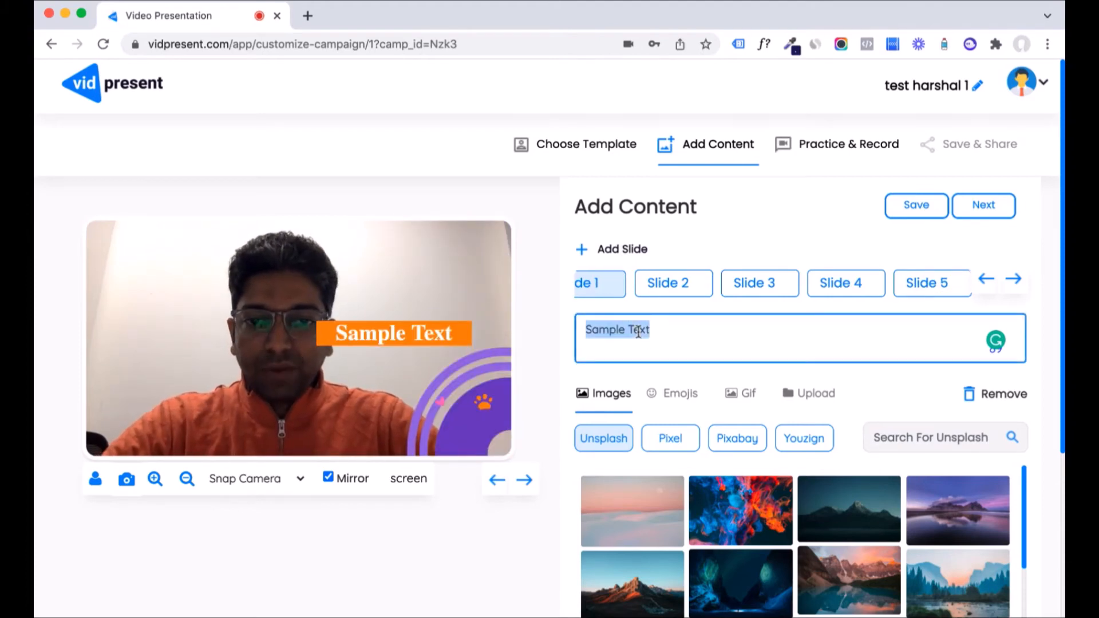
text(This is )
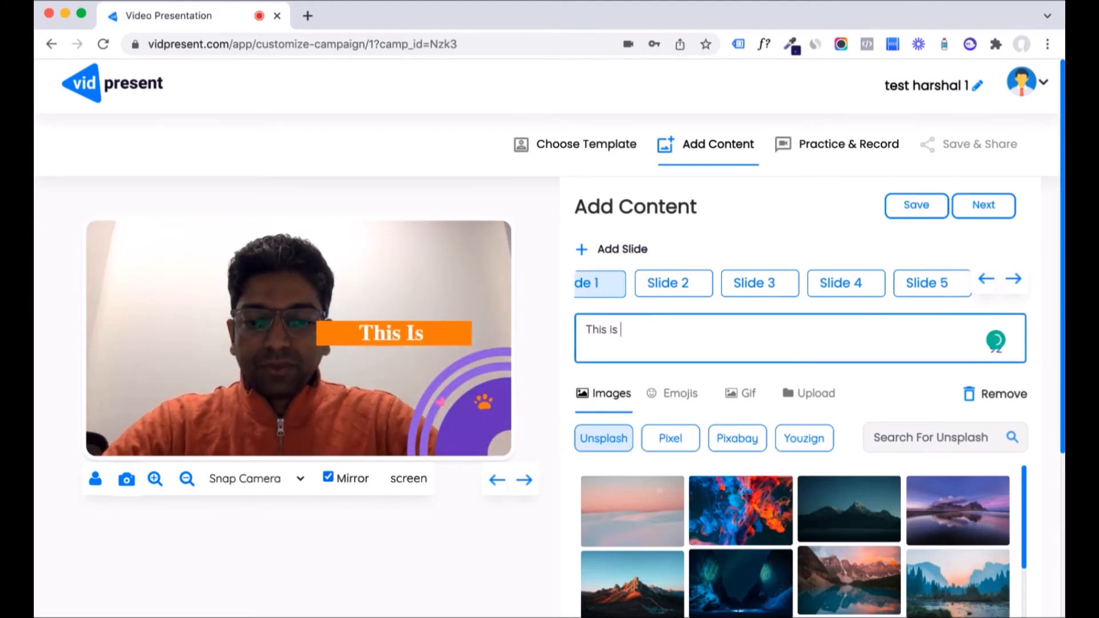
text(Harshal)
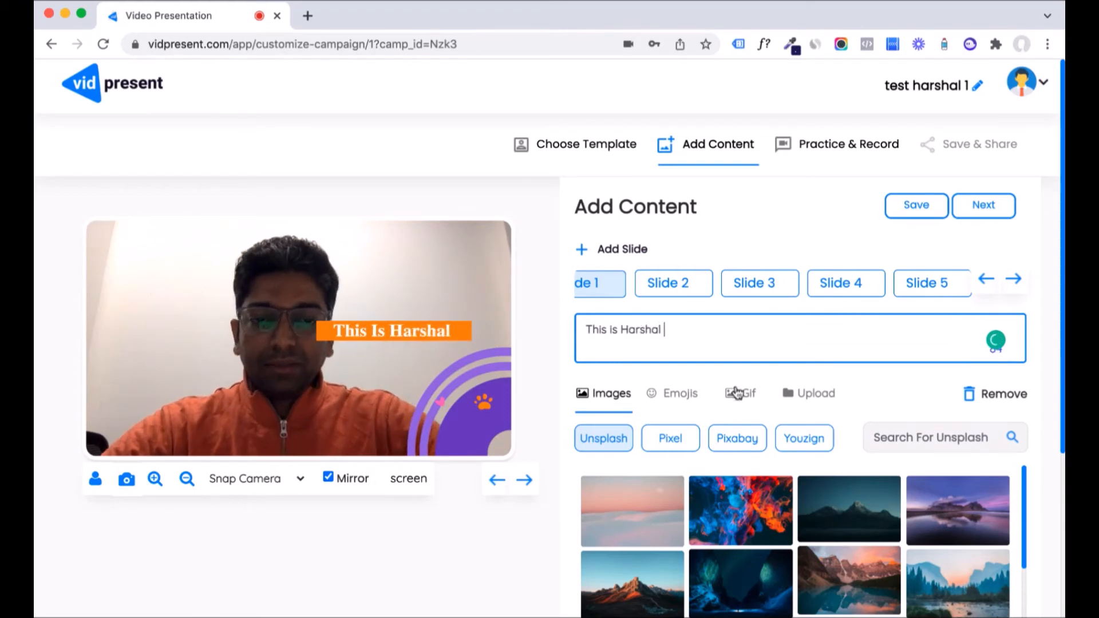
Step: Add the blue-and-red smoke image from Unsplash to Slide 1 and look over the uploaded image and GIF sources
scroll(674, 364, down, 2)
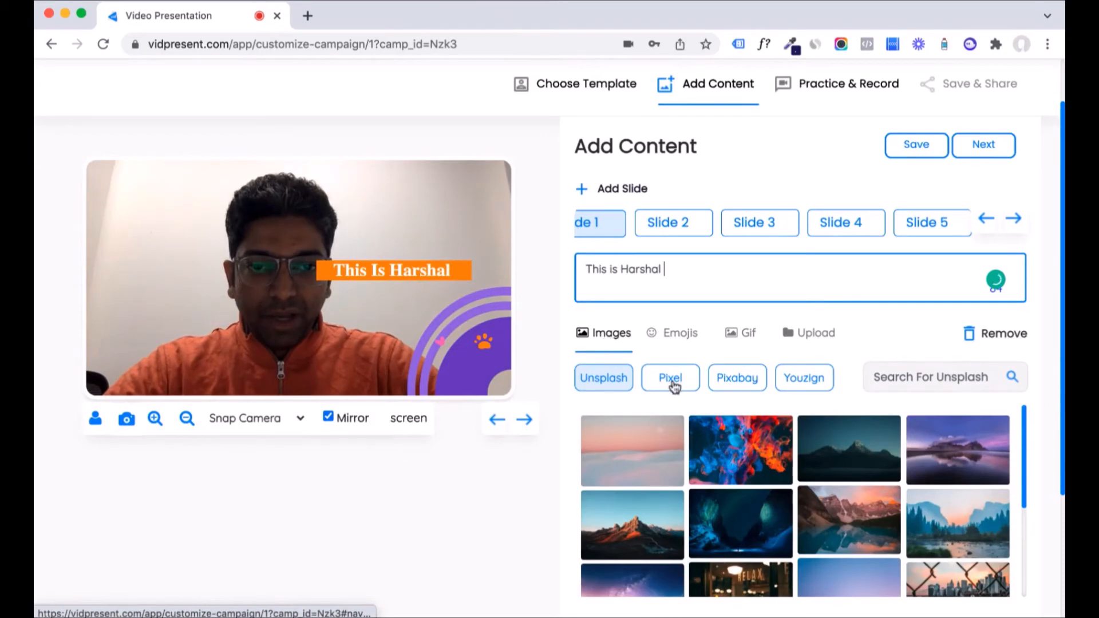
click(807, 382)
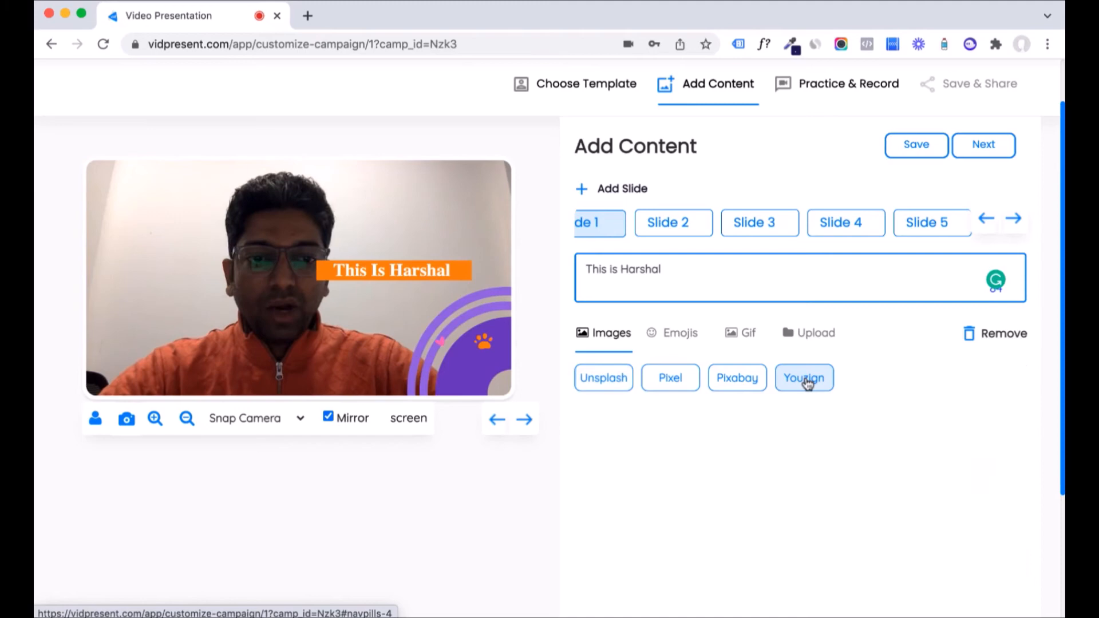
click(606, 390)
click(771, 473)
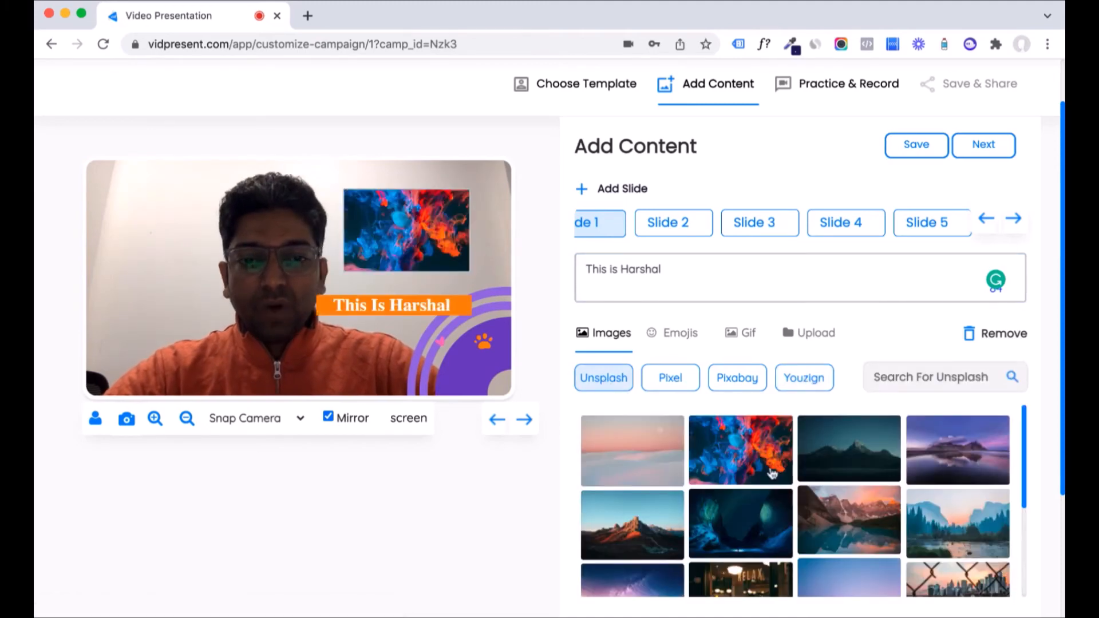
click(752, 341)
click(809, 340)
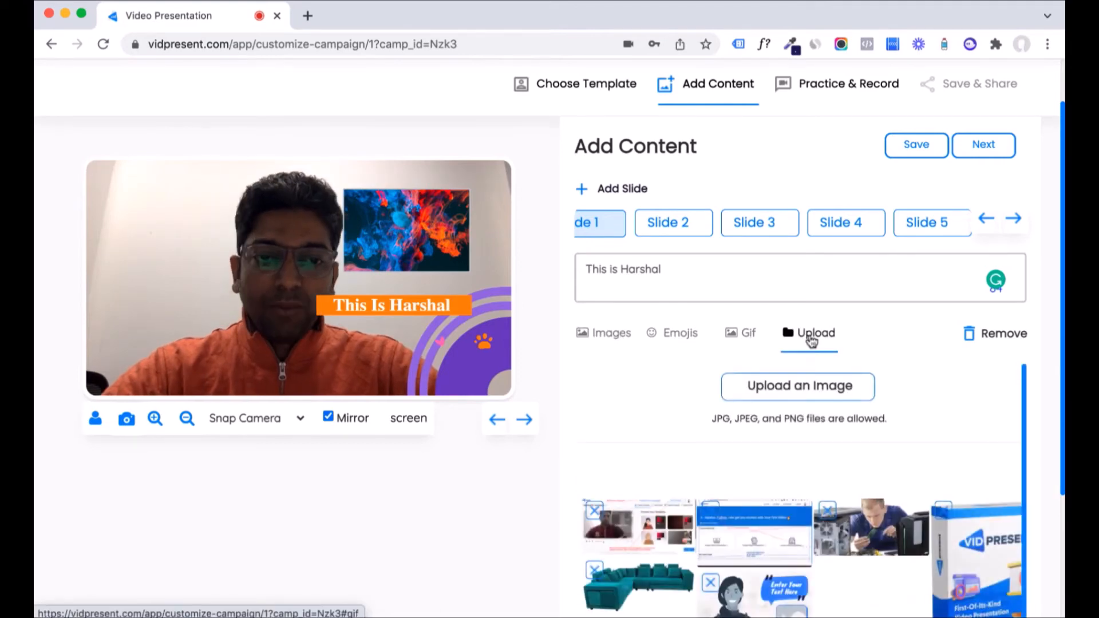
click(744, 334)
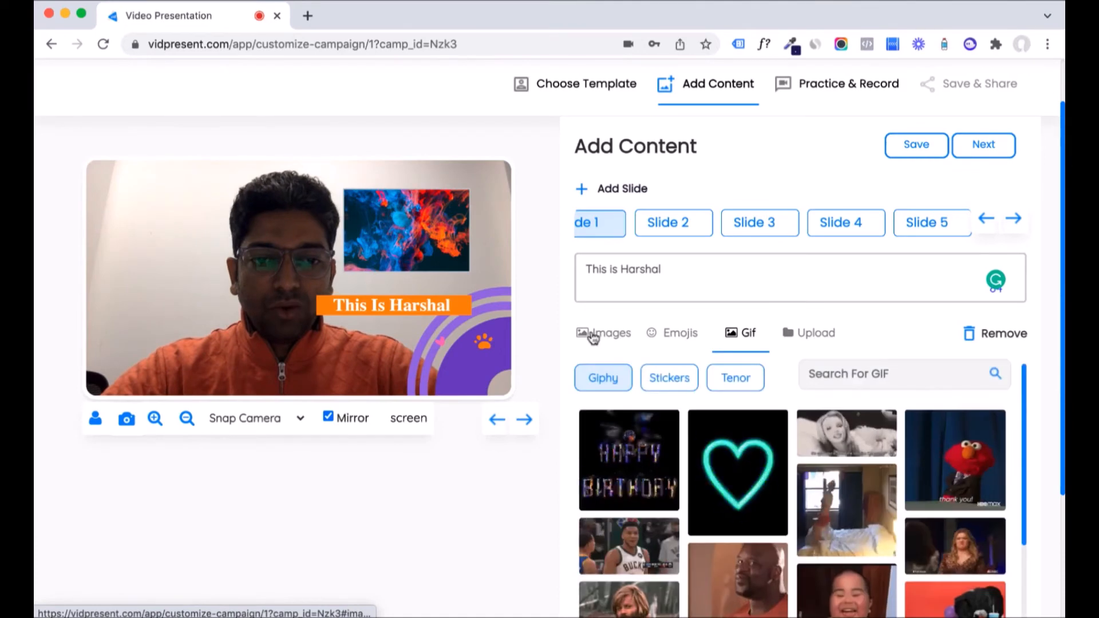
click(593, 338)
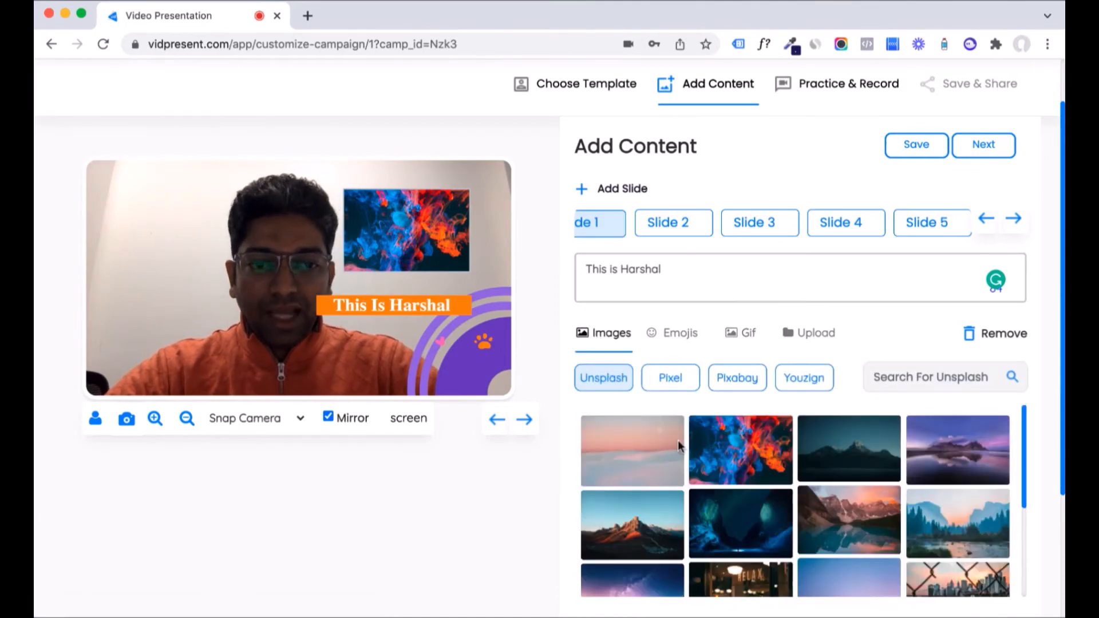
Step: Replace the sample text on Slide 2 with "This is slide 2"
click(667, 228)
triple_click(663, 266)
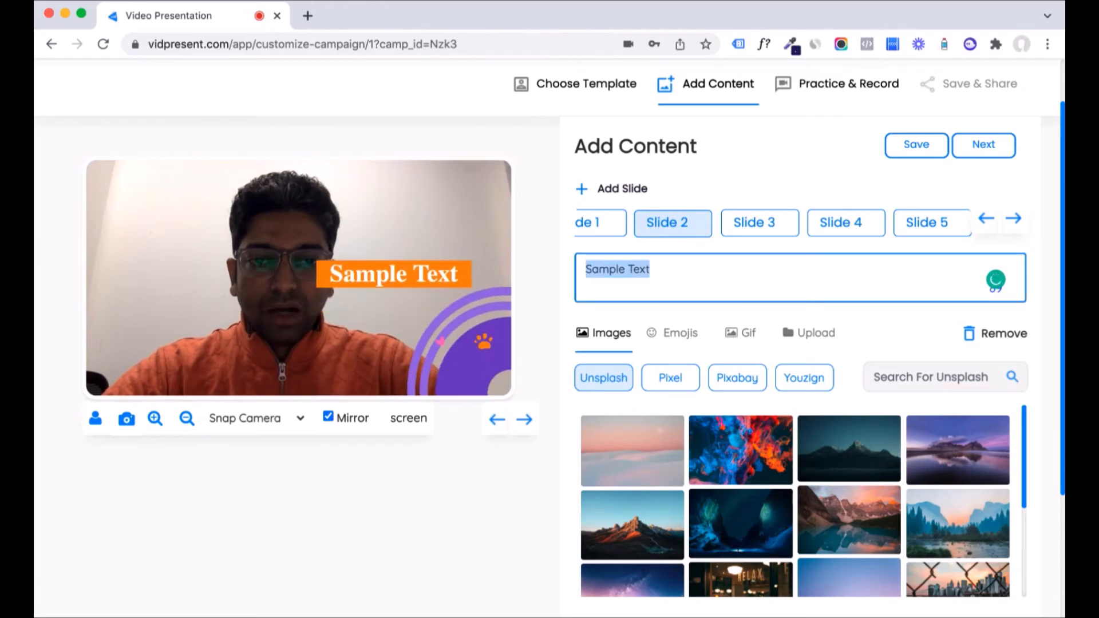
text(Thisis)
key(BackSpace)
key(BackSpace)
text(is slide 2)
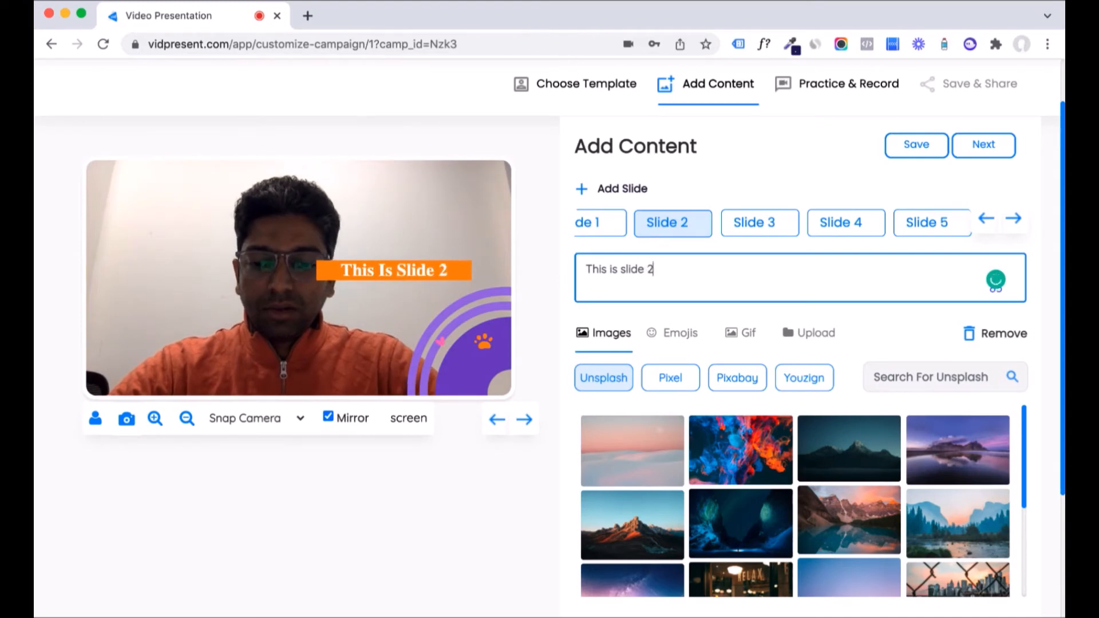
Step: Set the text of Slide 3 to "slide 3" and add the blue-and-red smoke image from Unsplash
click(740, 222)
triple_click(679, 270)
text(slide 3)
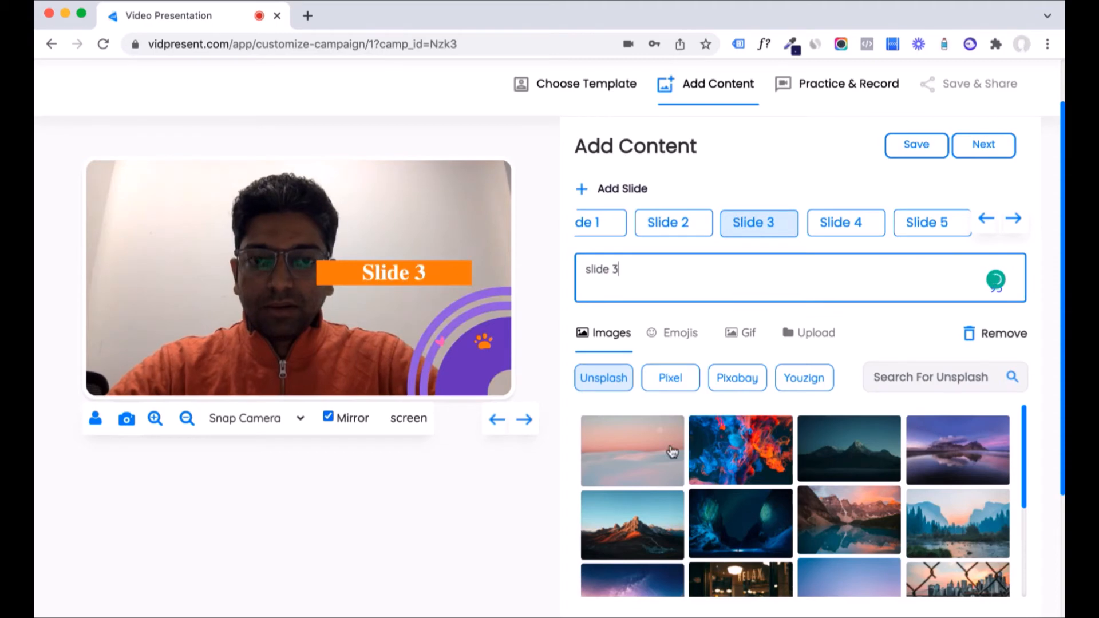
click(741, 458)
Step: Add the black-and-white archway photo from the Pixel image source to Slide 2
click(668, 224)
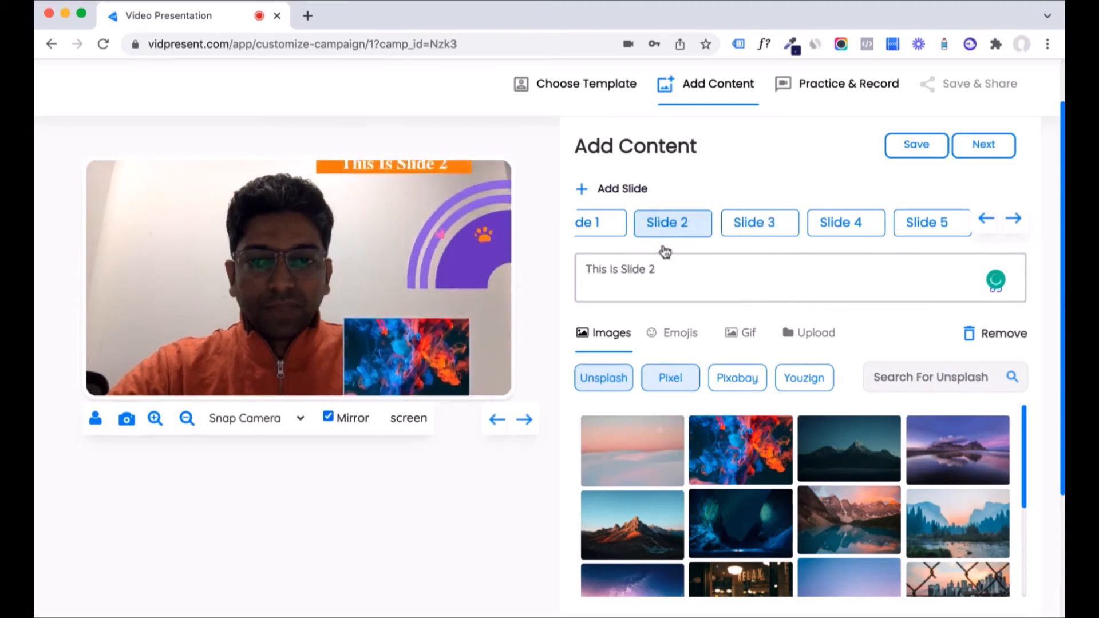
click(827, 476)
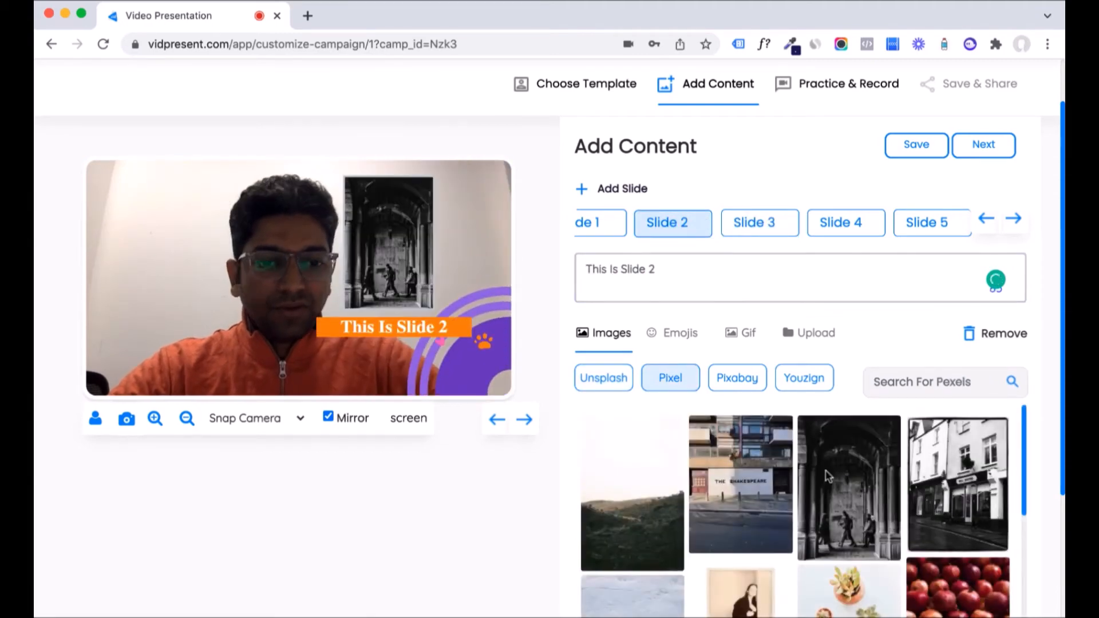
Step: Replace the sample text on Slide 4 with "this is slide 4"
click(744, 224)
click(826, 226)
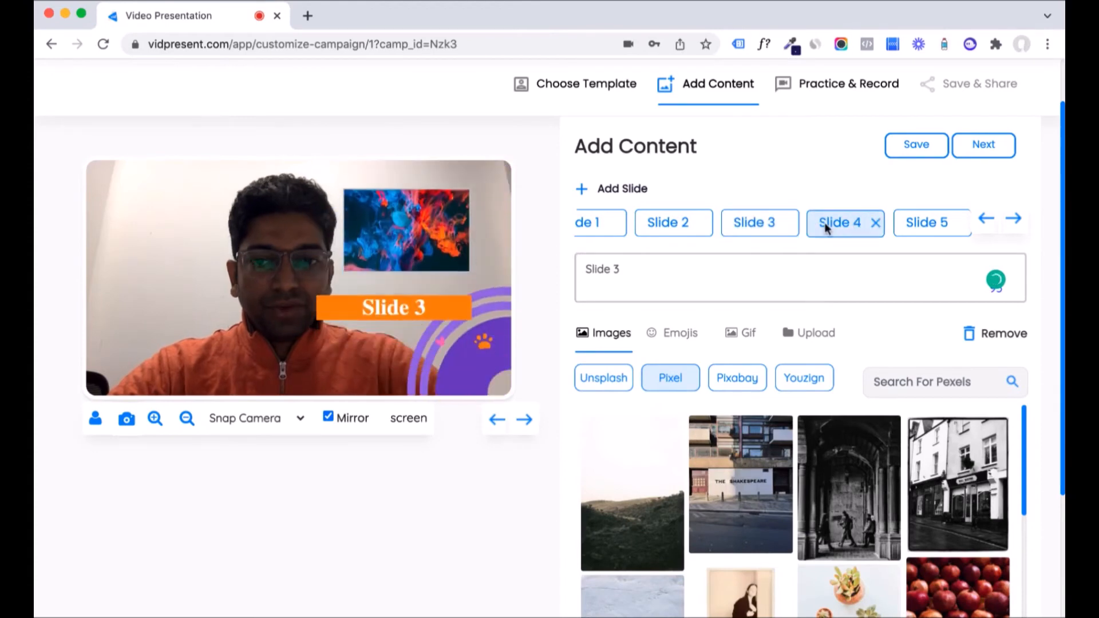
click(677, 271)
key(ctrl+a)
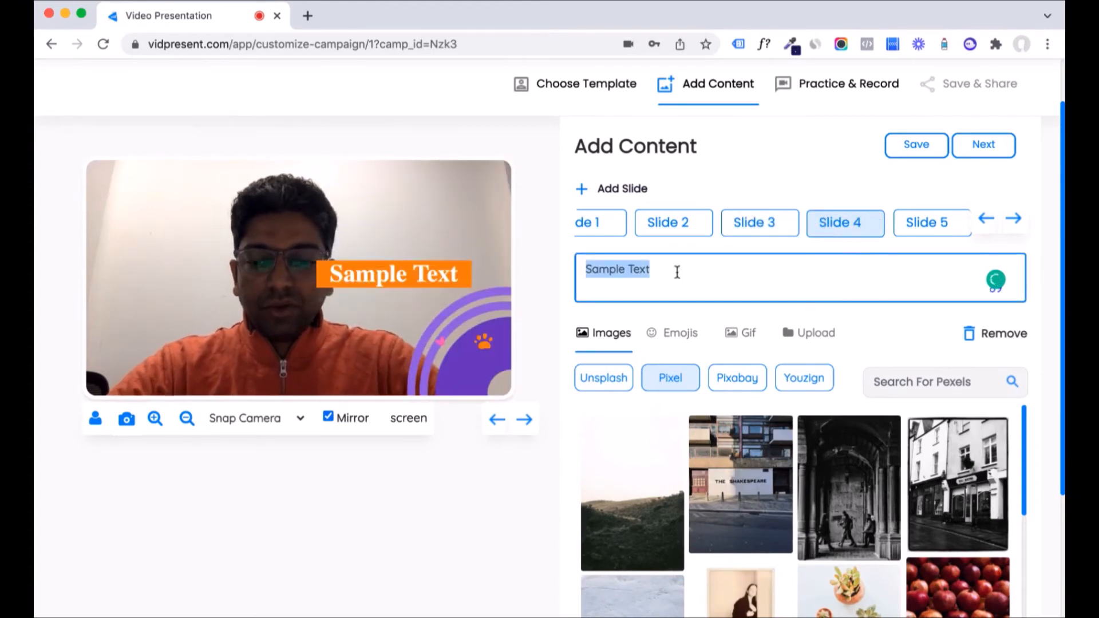
text(this)
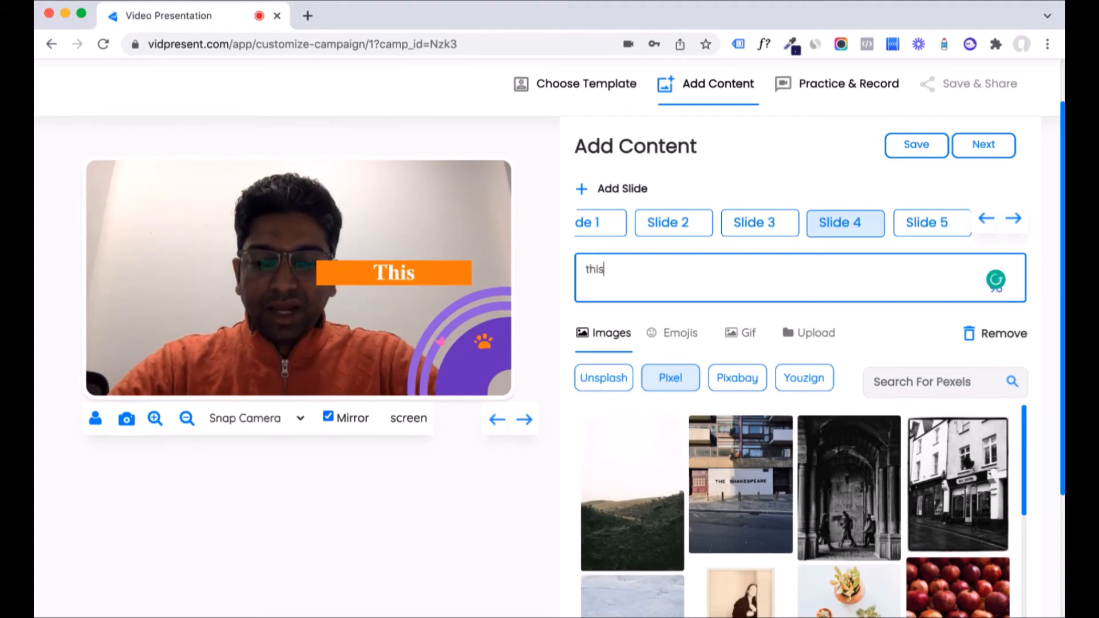
text( is slide 4)
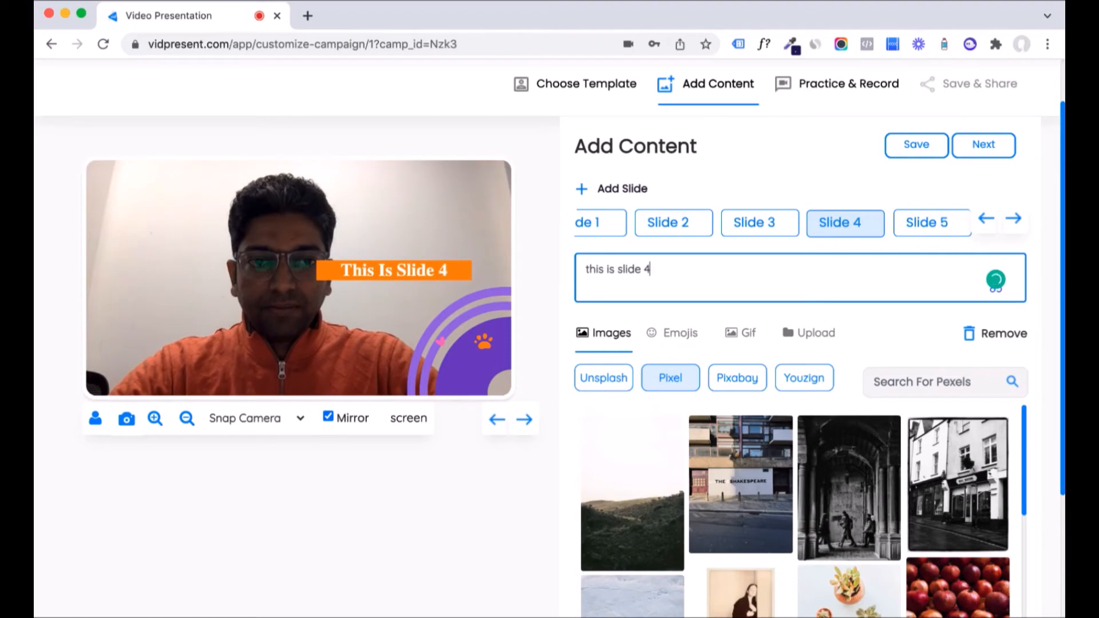
Step: Add the northern-lights mountain photo from Pixabay to Slide 4 and replace it with the WhatsApp emoji
click(738, 389)
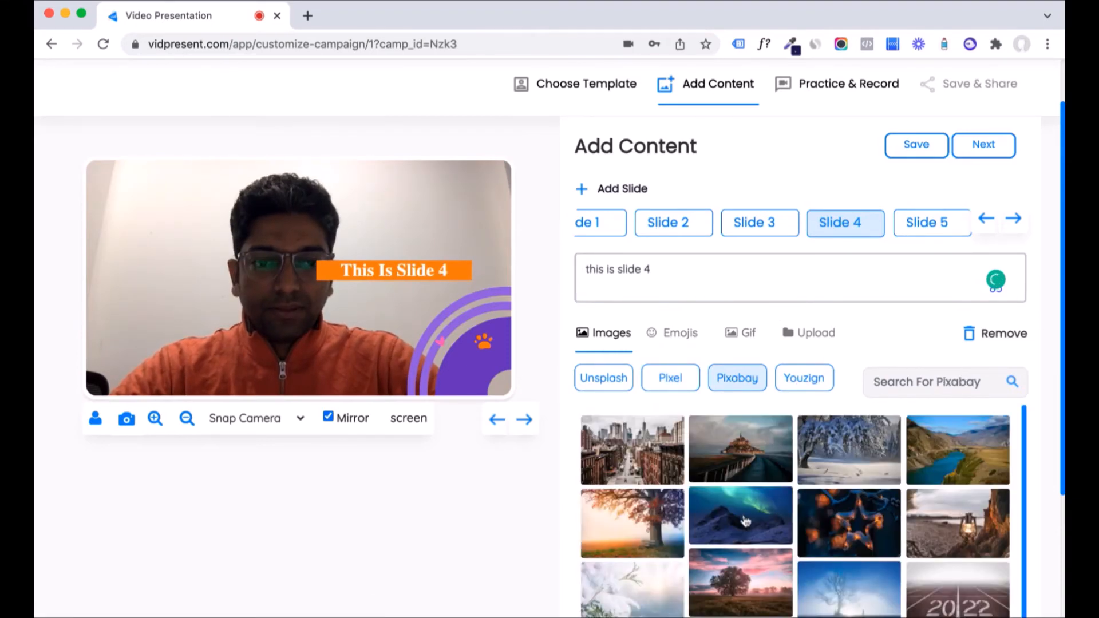
click(745, 521)
click(672, 332)
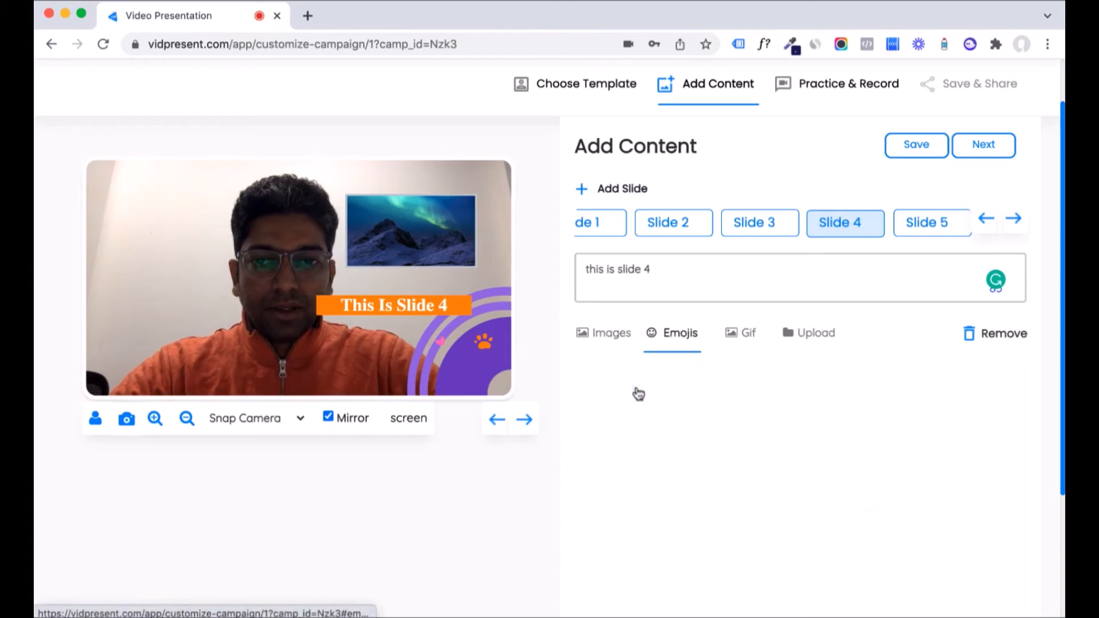
click(684, 428)
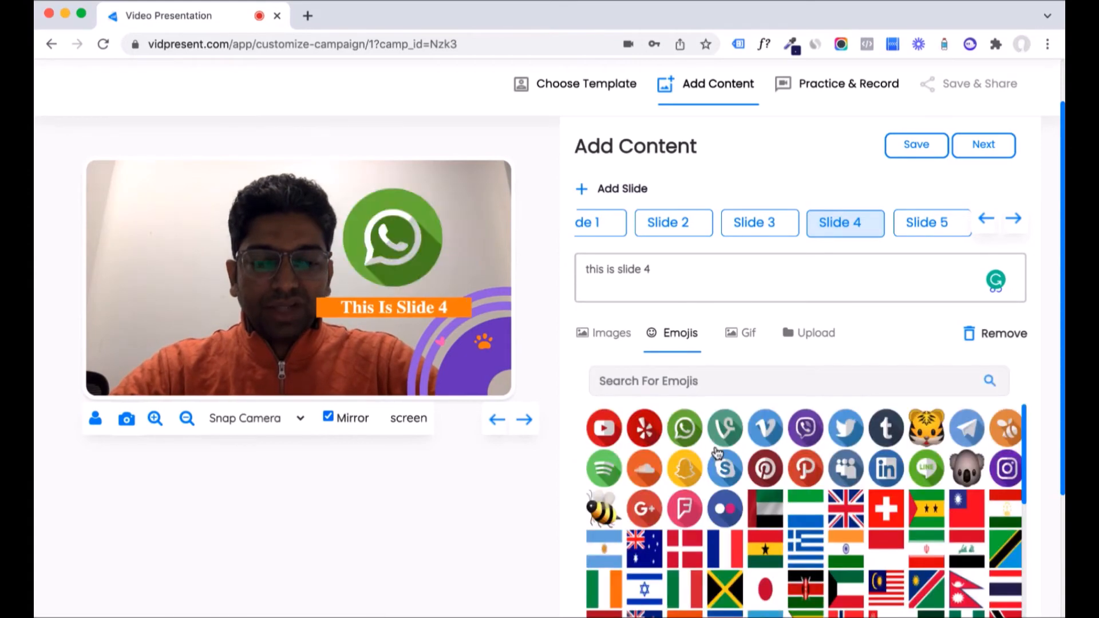
Step: Set the text of Slide 5 to "slide 5" and add the snow-covered tree photo from Pixabay
click(910, 221)
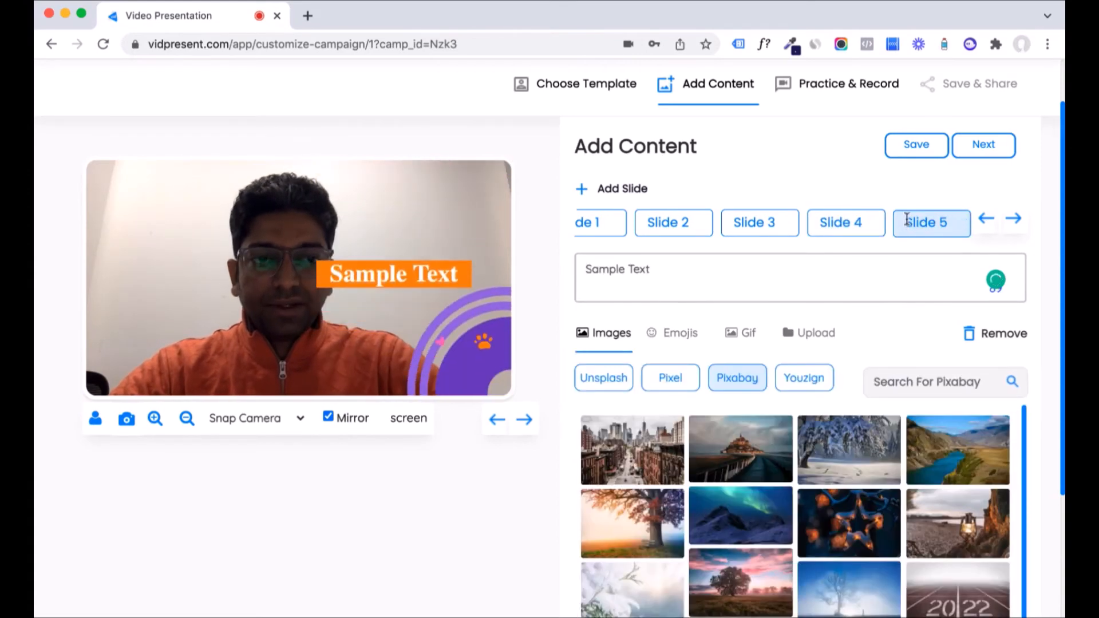
triple_click(689, 267)
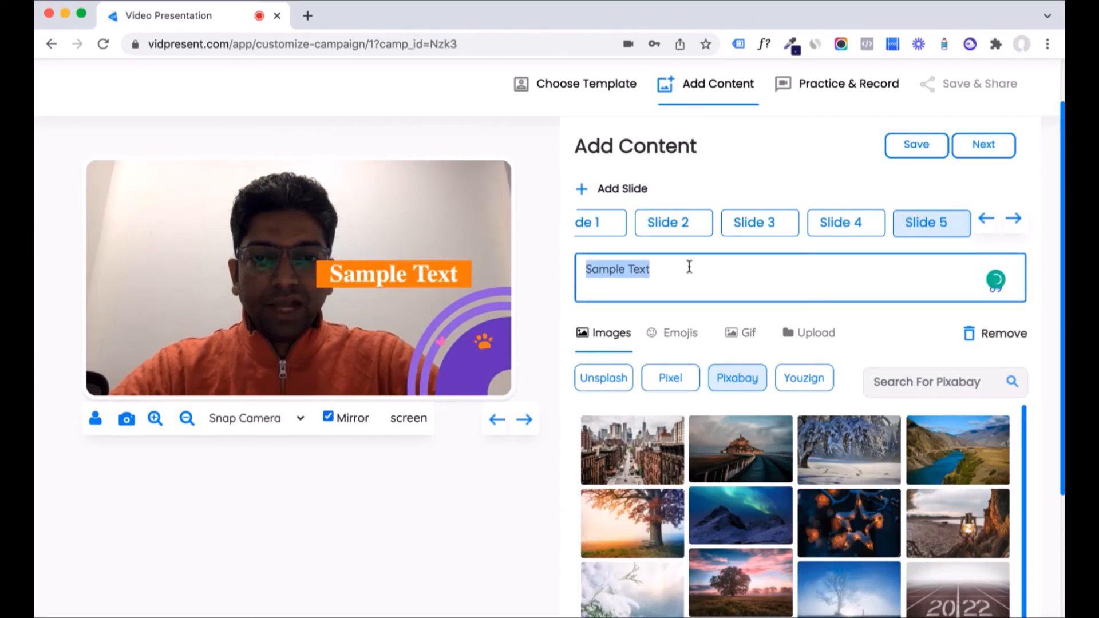
text(slide 5)
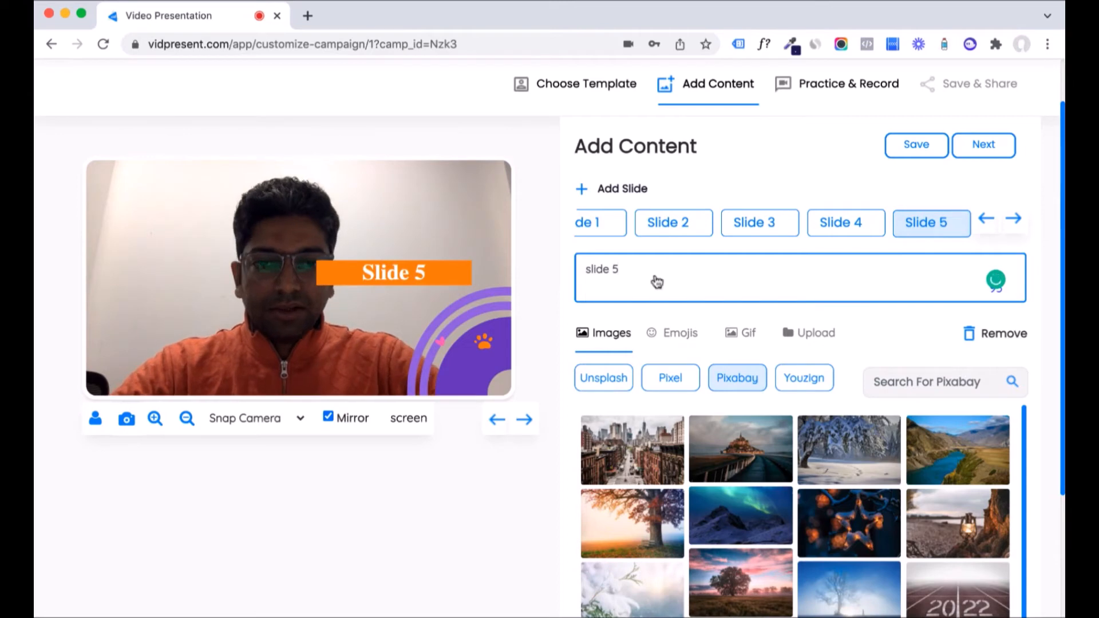
click(838, 466)
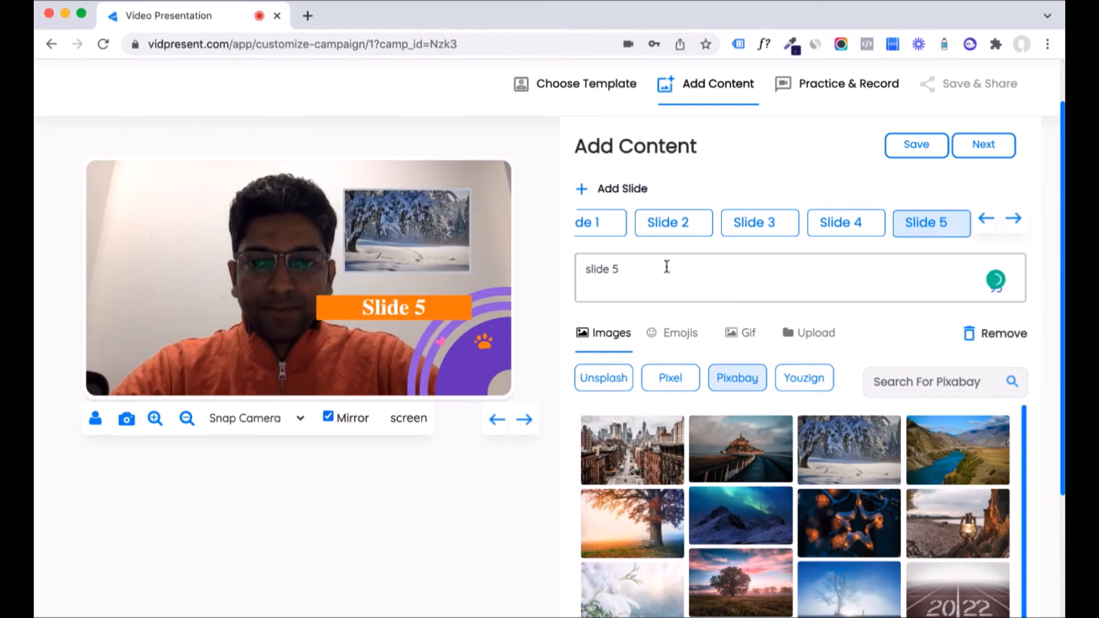
scroll(740, 309, up, 2)
scroll(741, 309, down, 2)
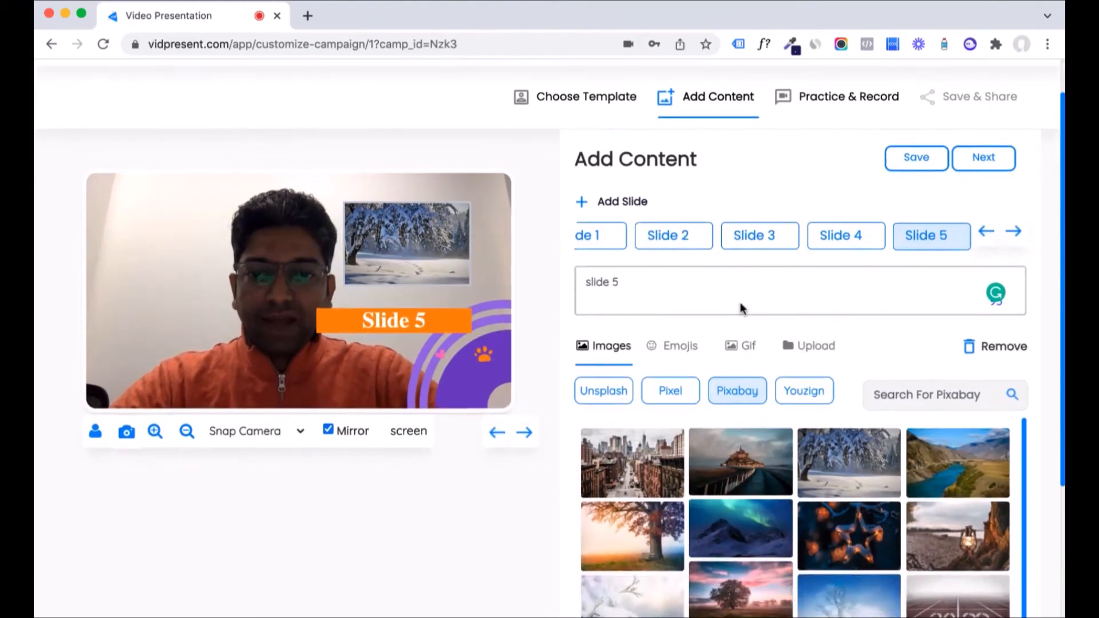
Step: Proceed to Practice & Record and try the presenter-only view and the enlarged slide image on Slide 1
click(979, 157)
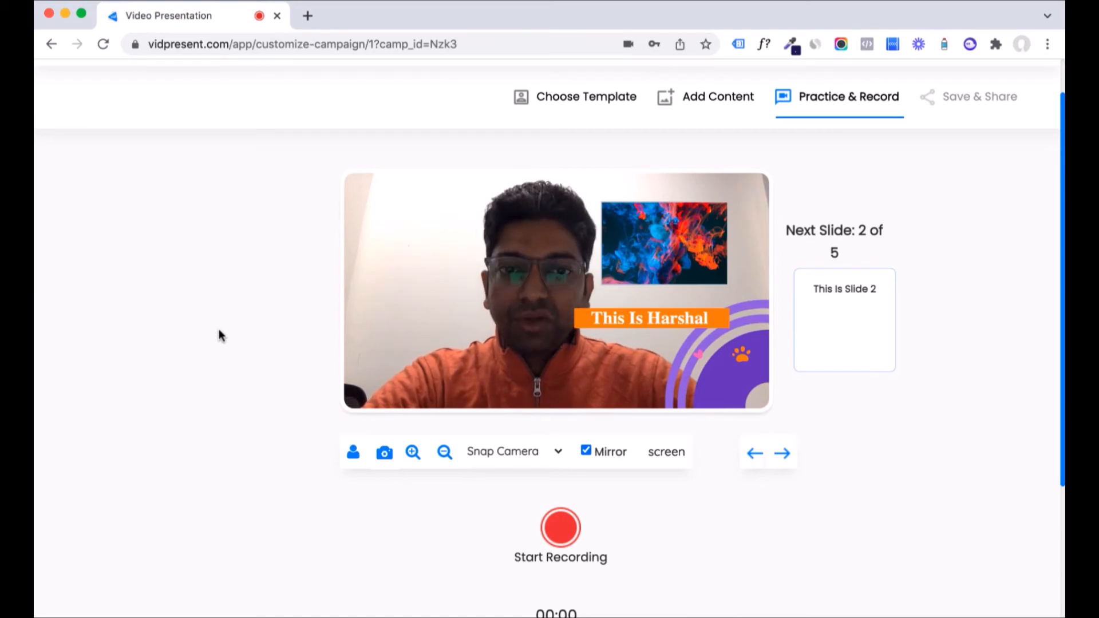
click(353, 454)
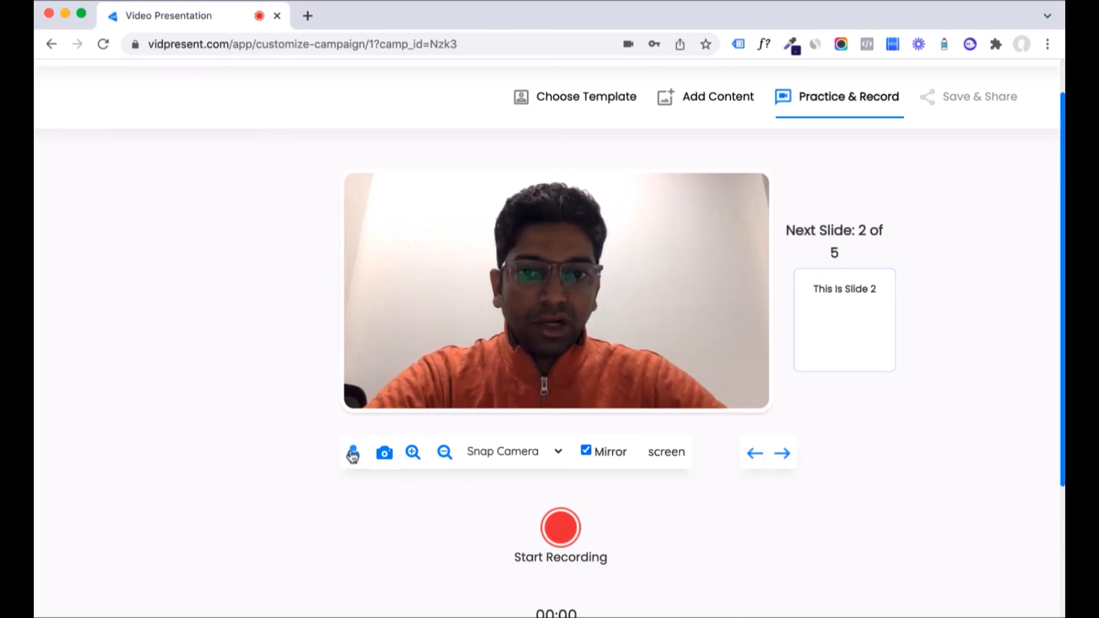
click(352, 454)
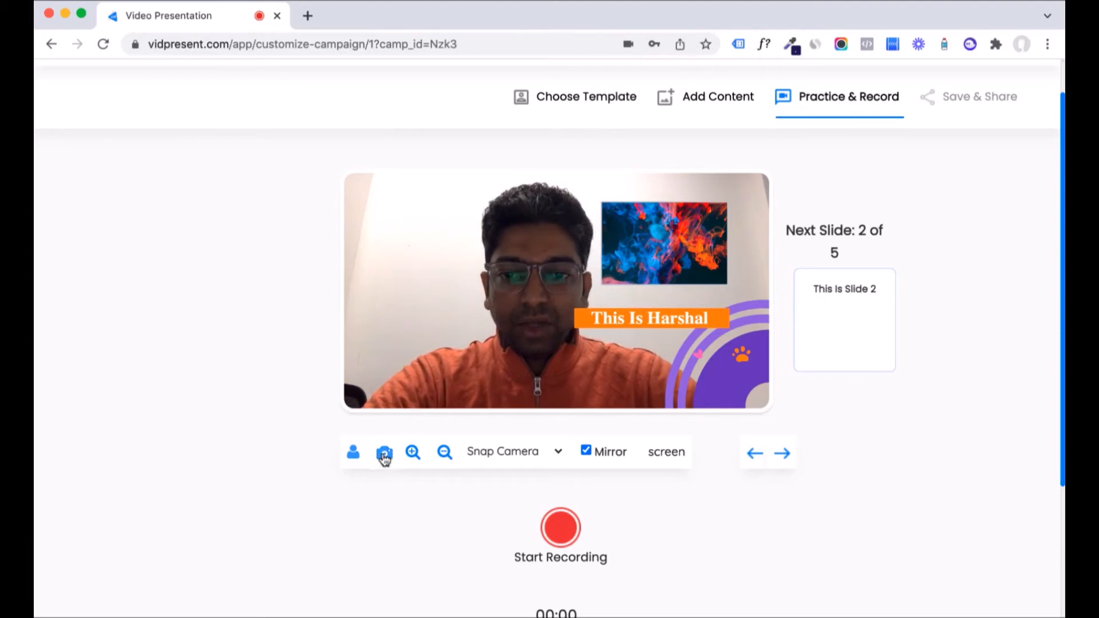
click(412, 454)
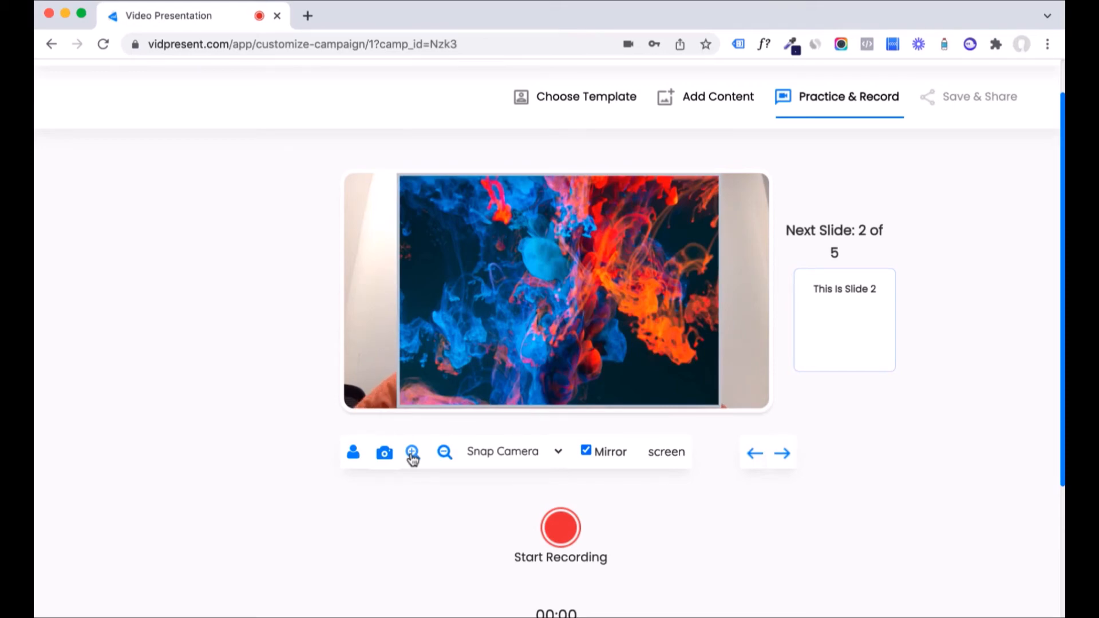
click(444, 452)
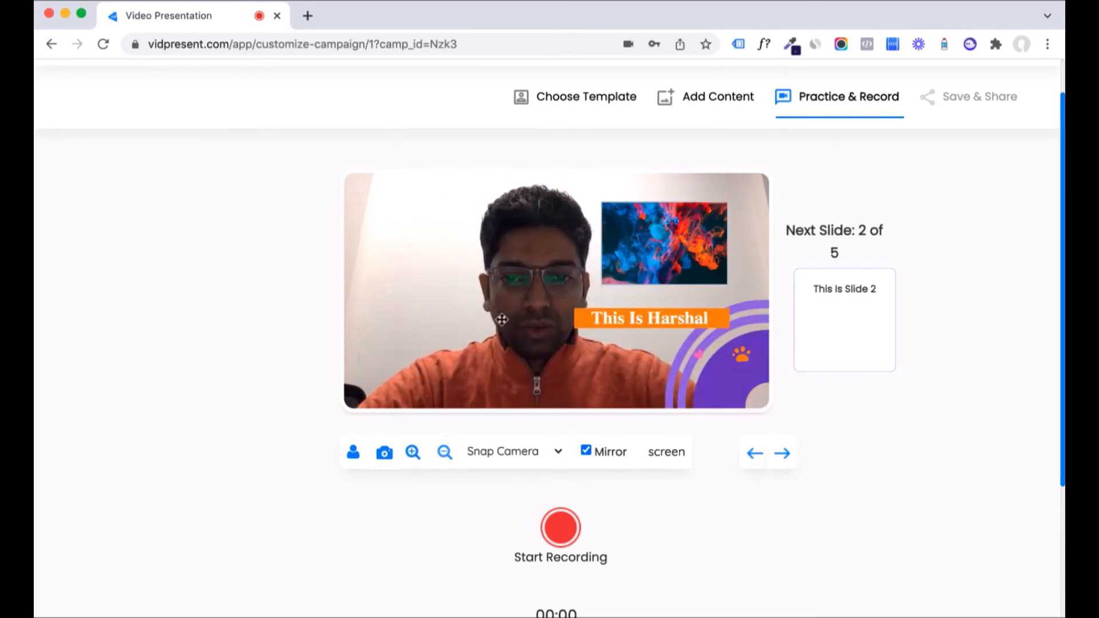
Step: Look over the available camera sources and toggle mirroring of the camera preview off and back on
click(558, 452)
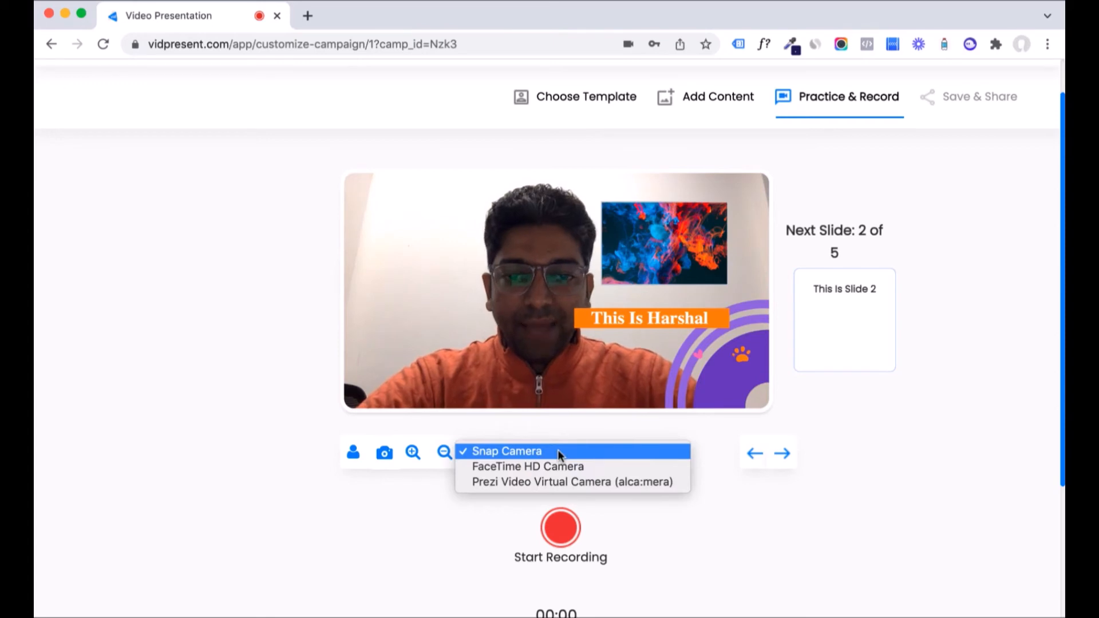
click(458, 514)
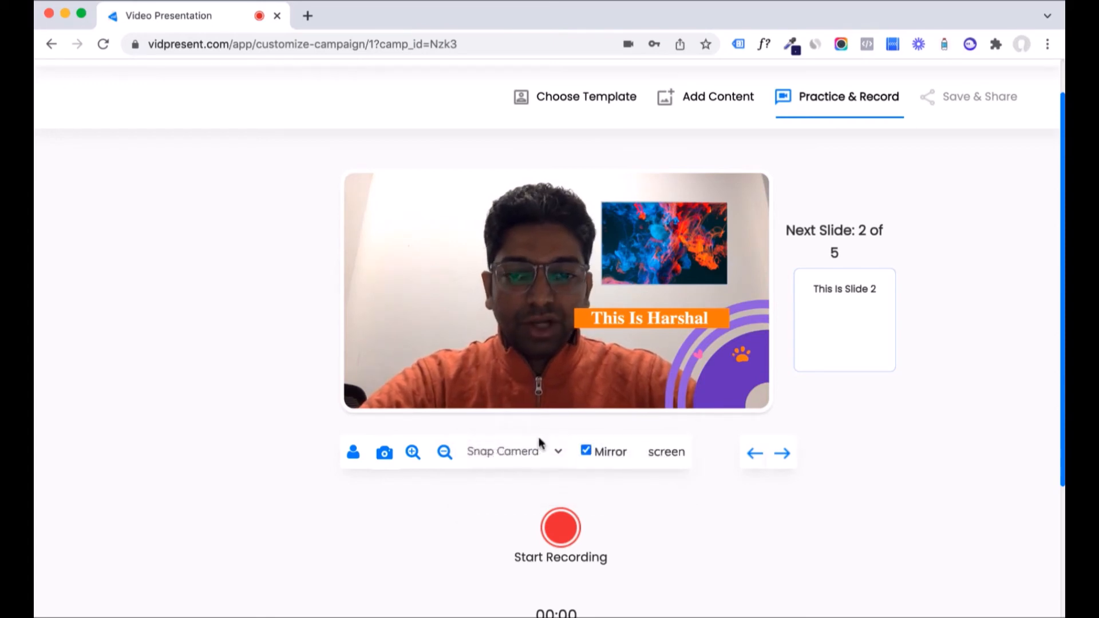
click(586, 451)
click(585, 449)
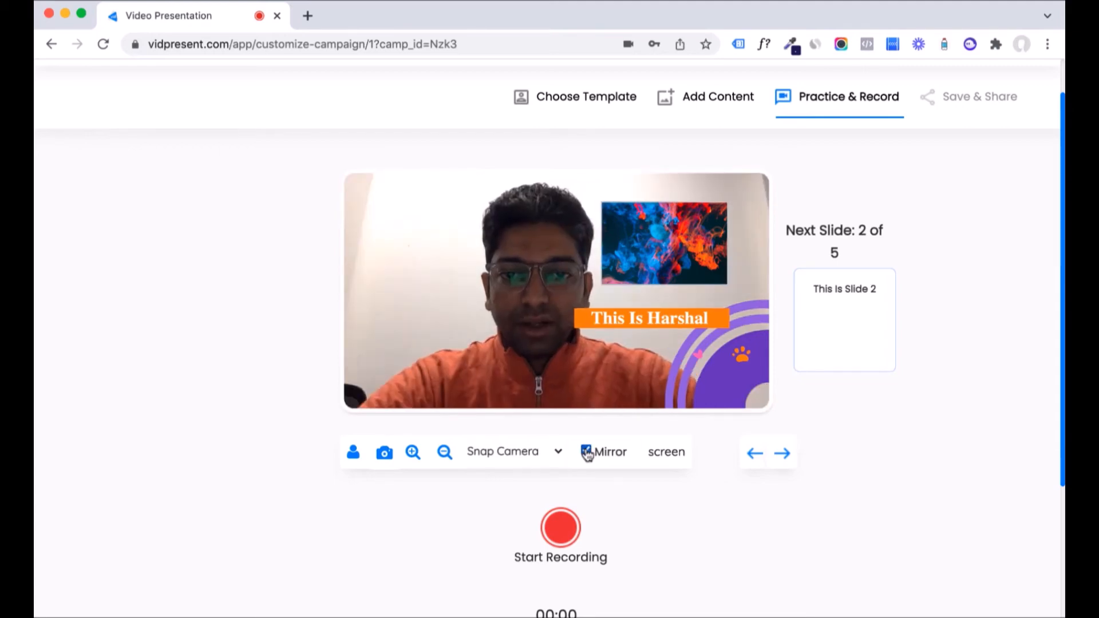
click(586, 451)
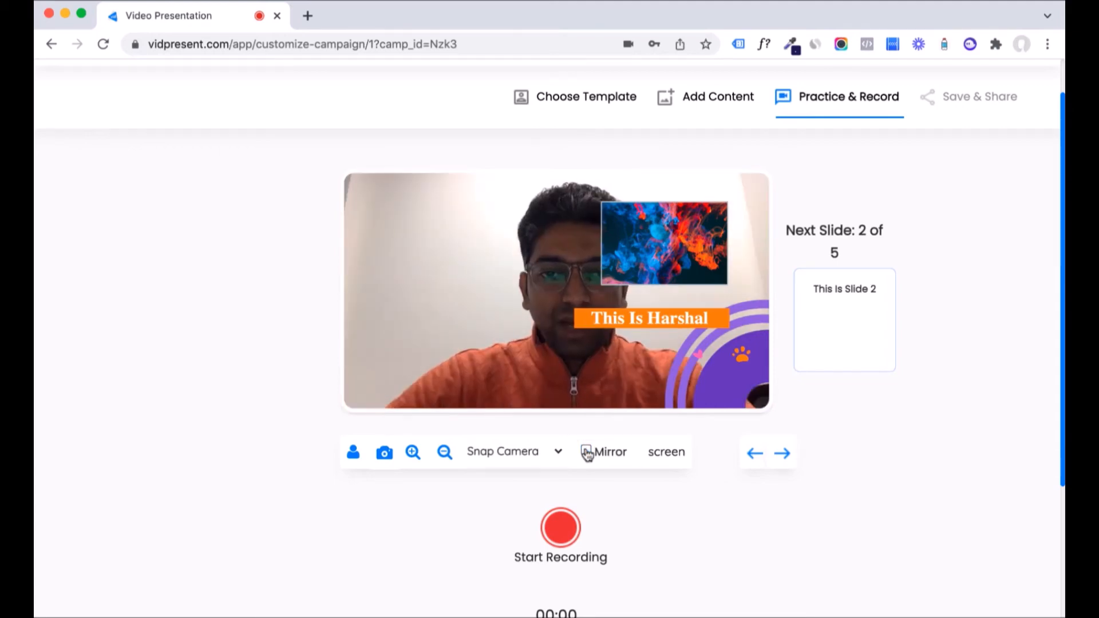
click(586, 452)
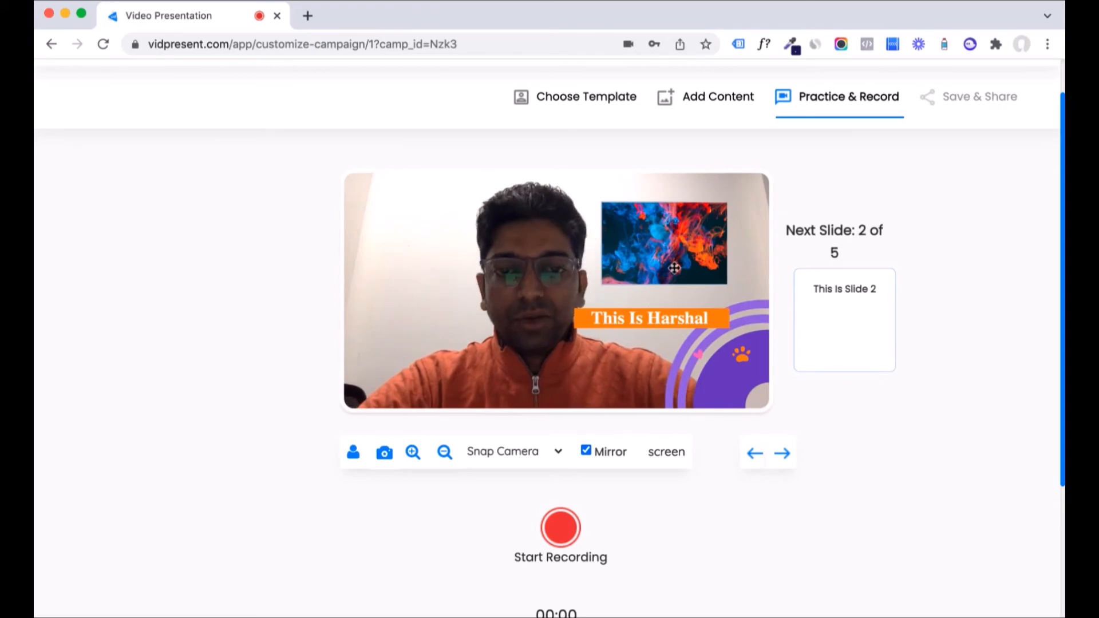
click(588, 452)
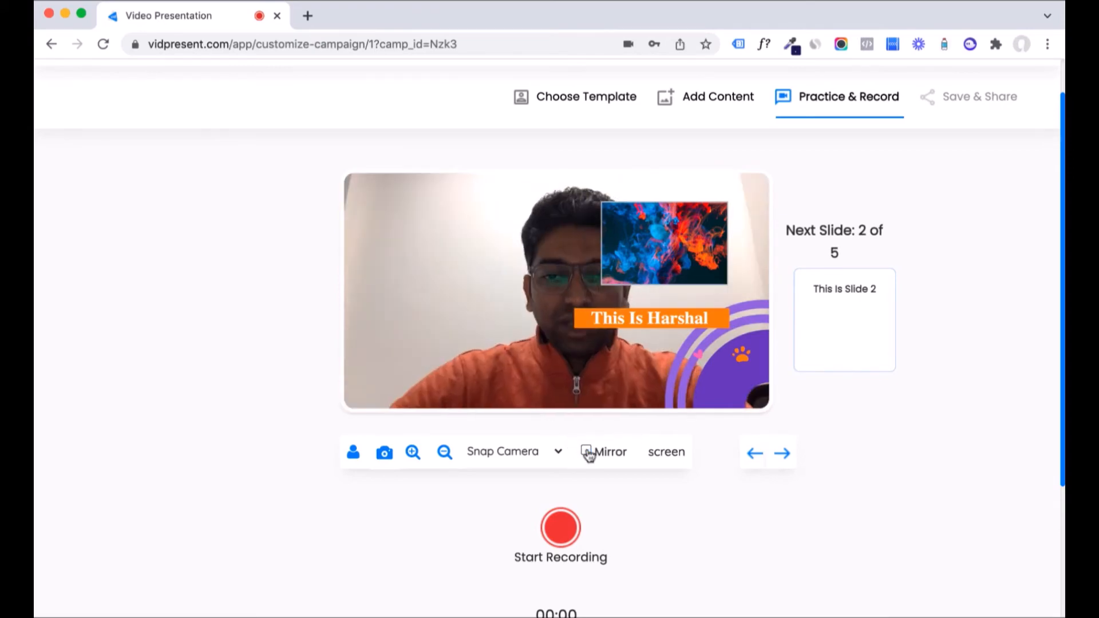
click(587, 452)
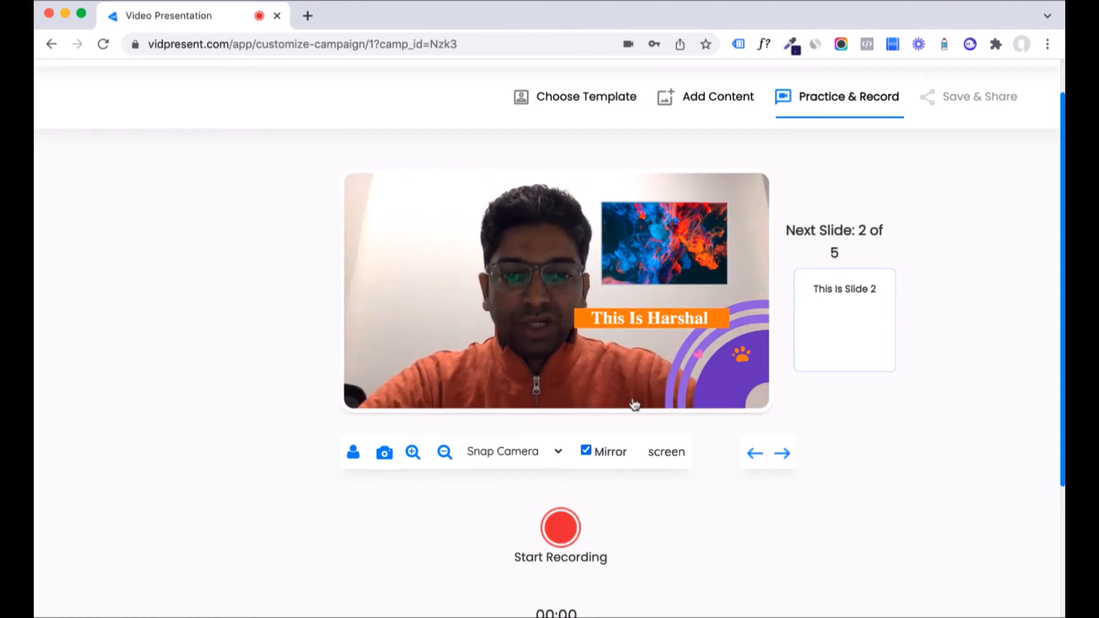
Step: Practice paging through the presentation from Slide 1 forward to Slide 3 and back to Slide 1
click(785, 453)
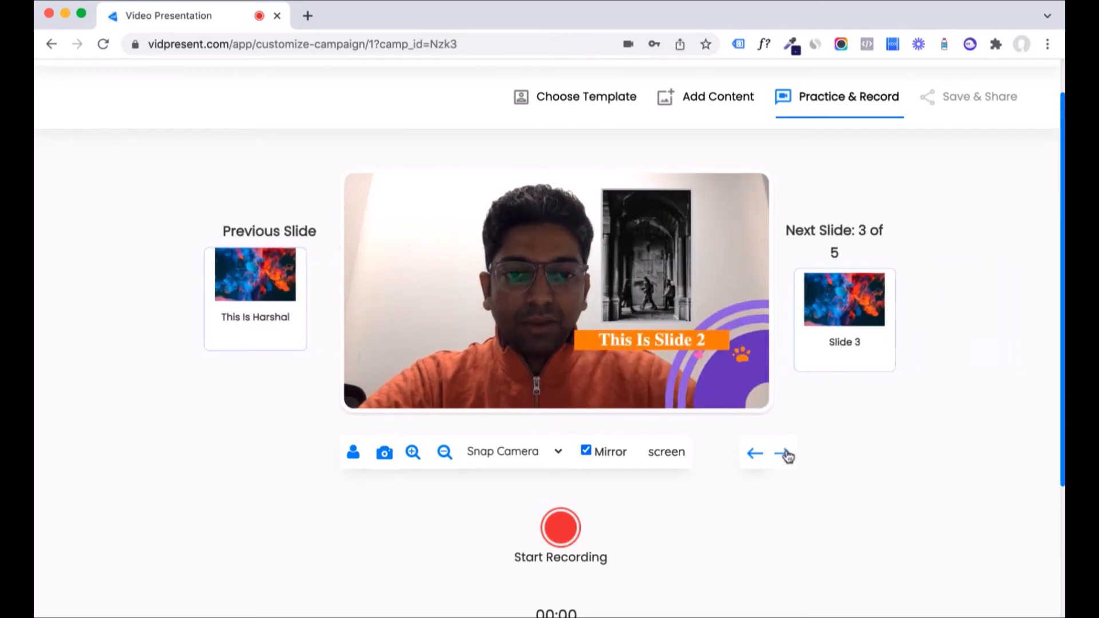
click(785, 454)
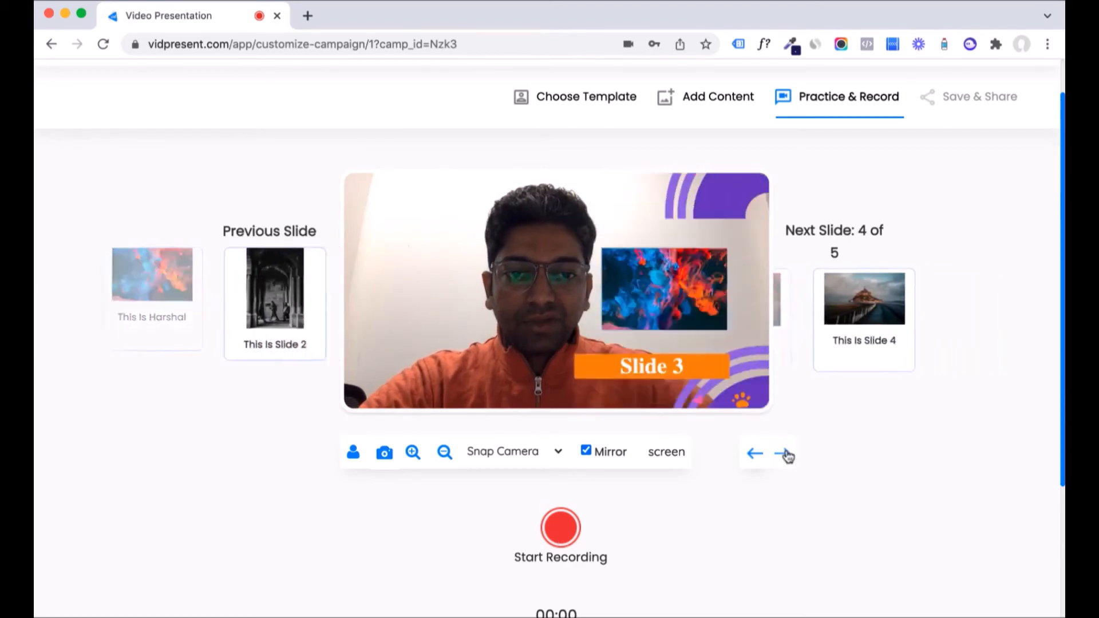
key(Left)
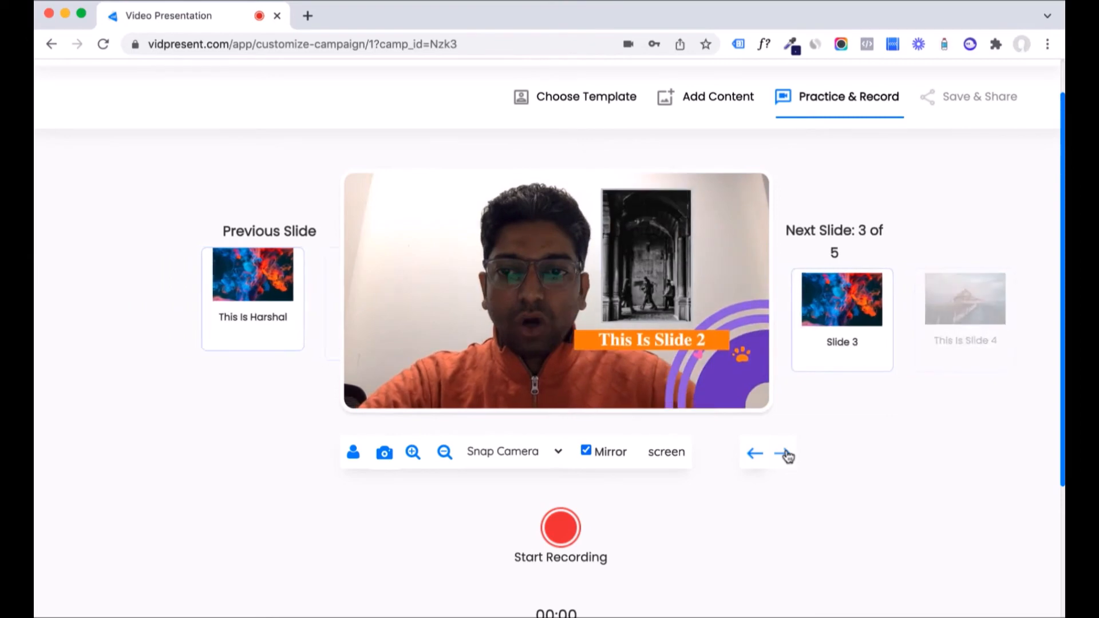
key(Left)
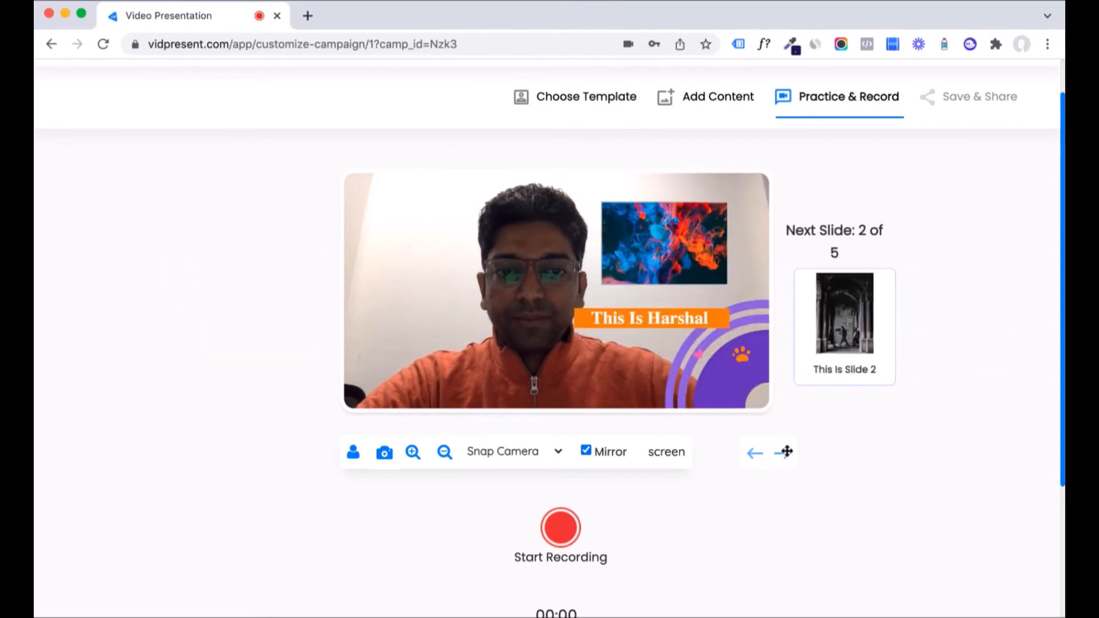
Step: Start recording the presentation on Slide 1 and advance to Slide 2
click(561, 527)
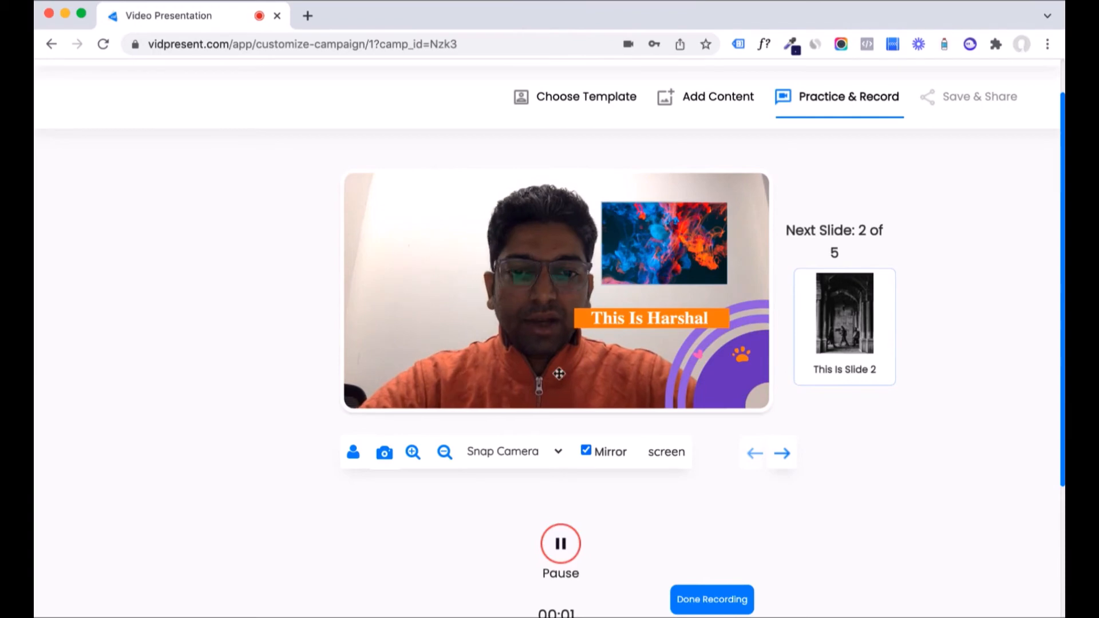
scroll(542, 585, down, 2)
scroll(543, 584, up, 3)
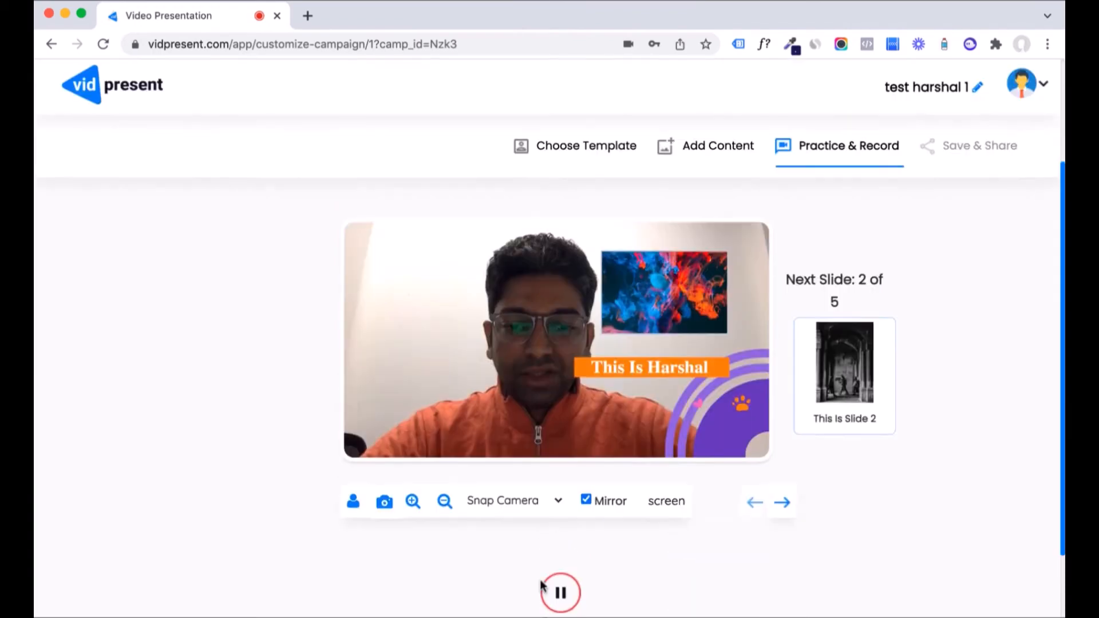
click(783, 502)
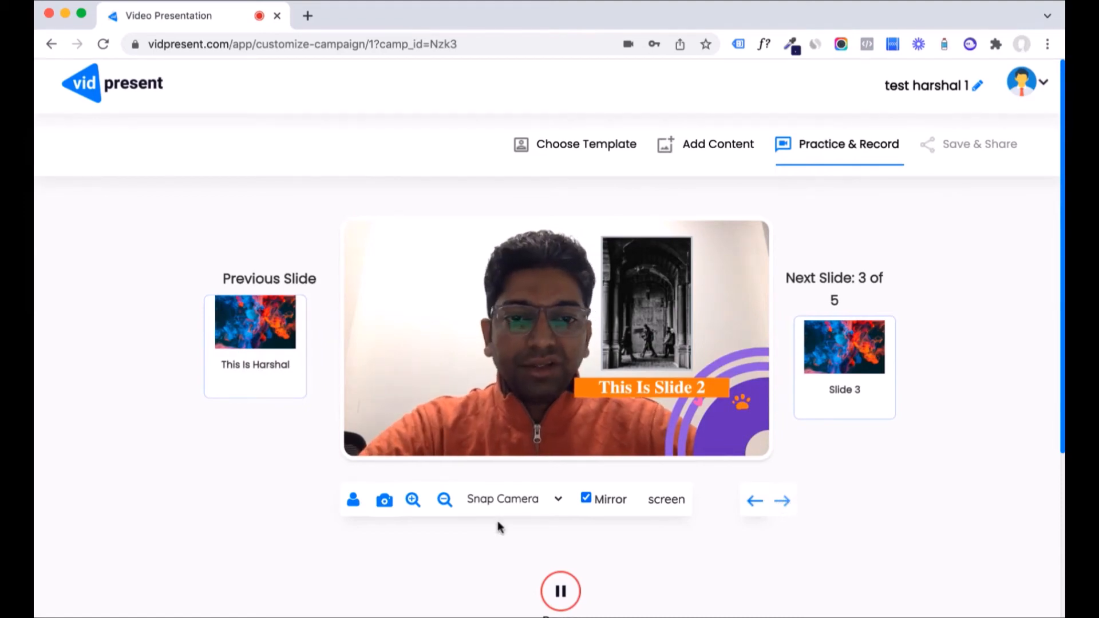
Step: Enlarge the archway photo on Slide 2 during the recording, restore the normal view and advance to Slide 4
click(412, 502)
click(412, 501)
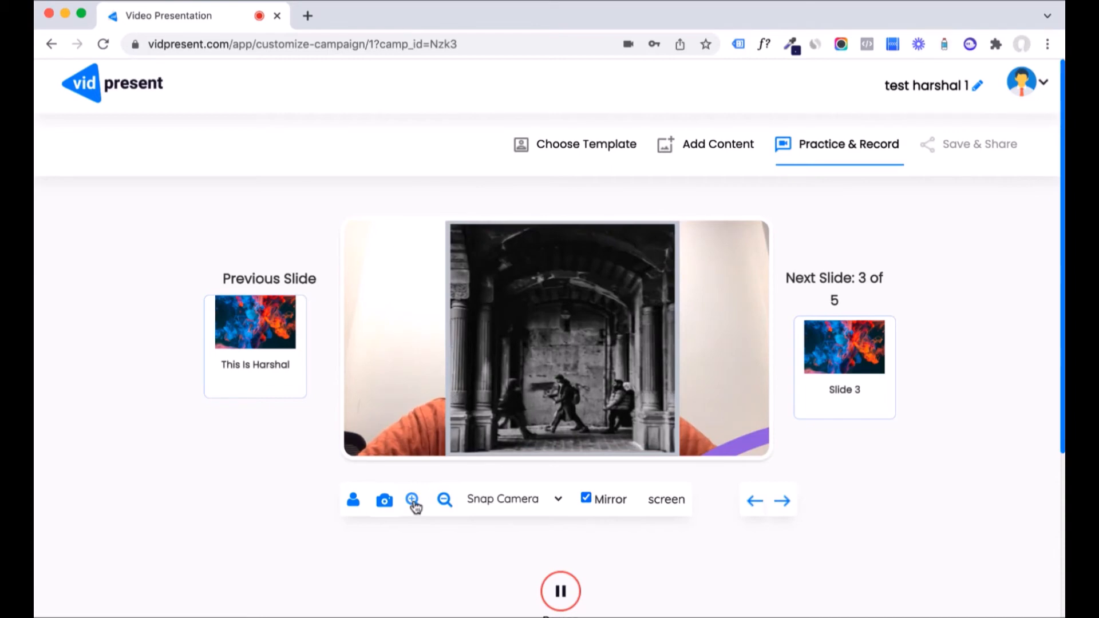
click(444, 500)
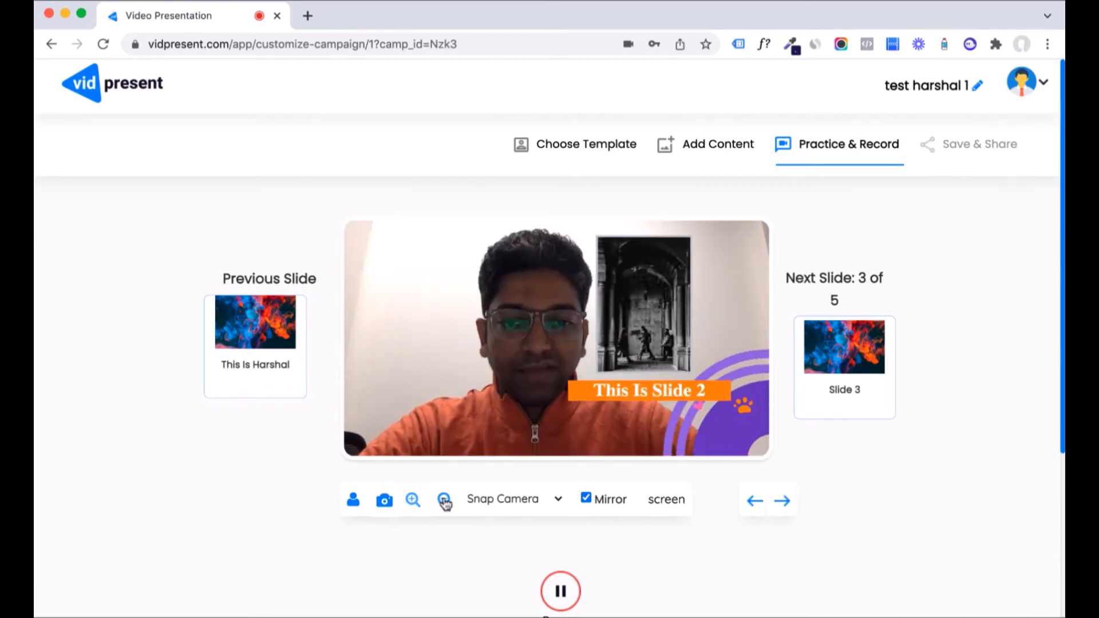
click(783, 501)
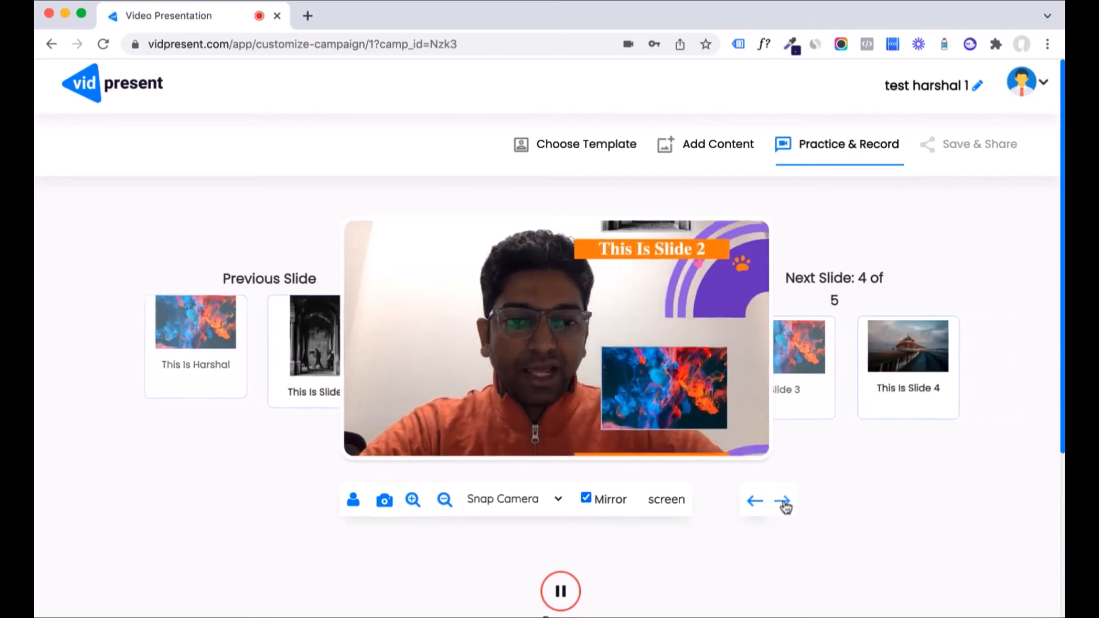
click(784, 503)
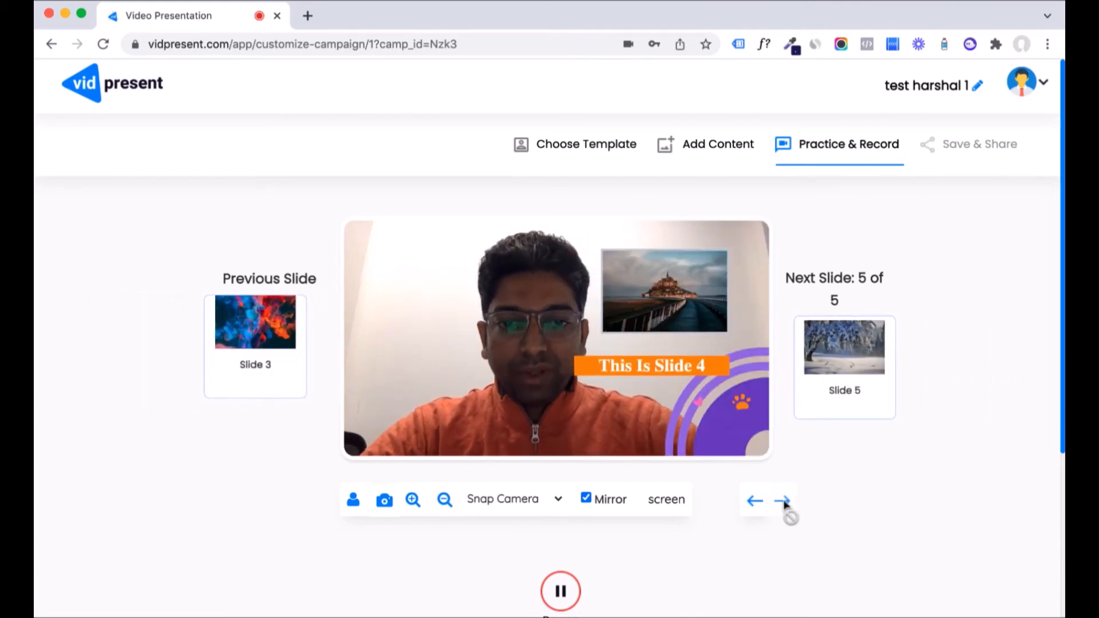
Step: Advance the presentation to Slide 5 and finish the recording
click(783, 501)
scroll(659, 445, down, 2)
scroll(659, 446, down, 1)
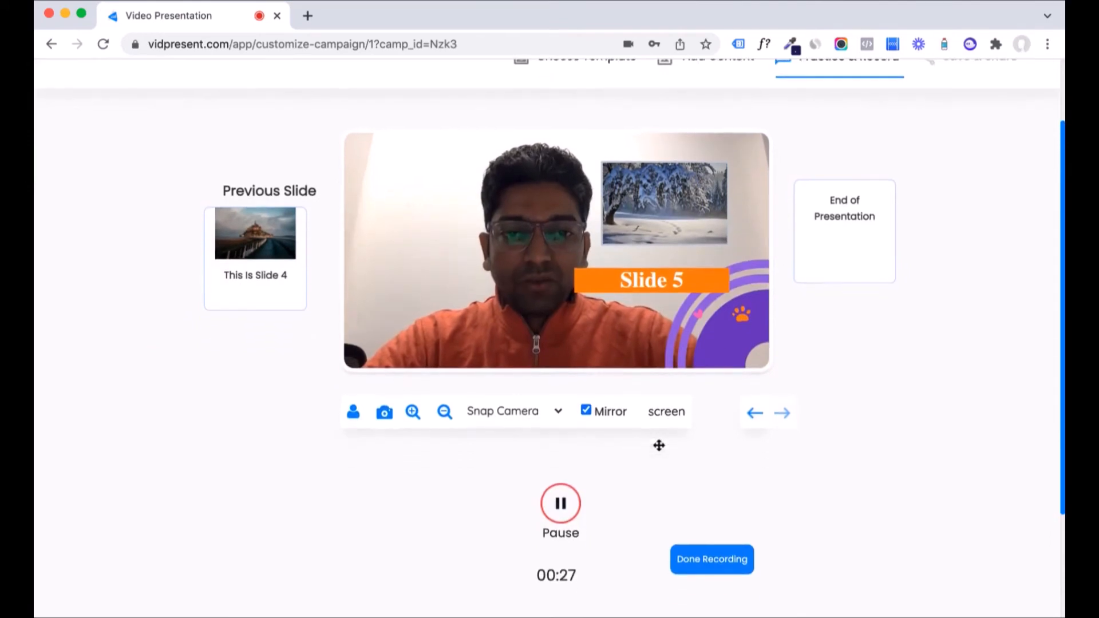
click(709, 558)
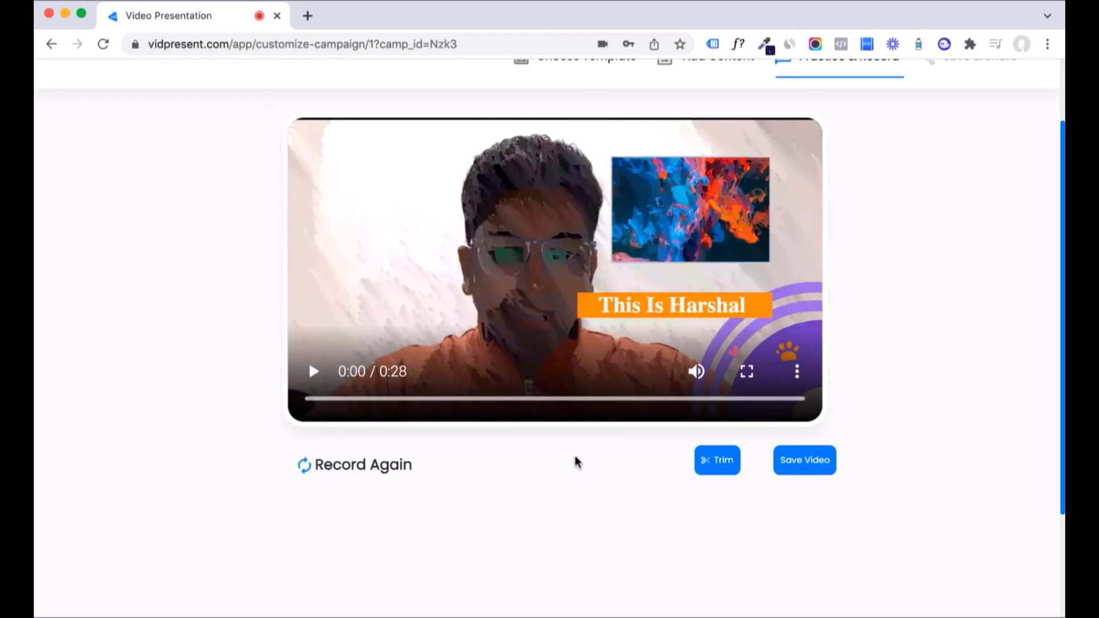
Step: Pass the recording through the trimmer with its full length kept and save the video
click(720, 465)
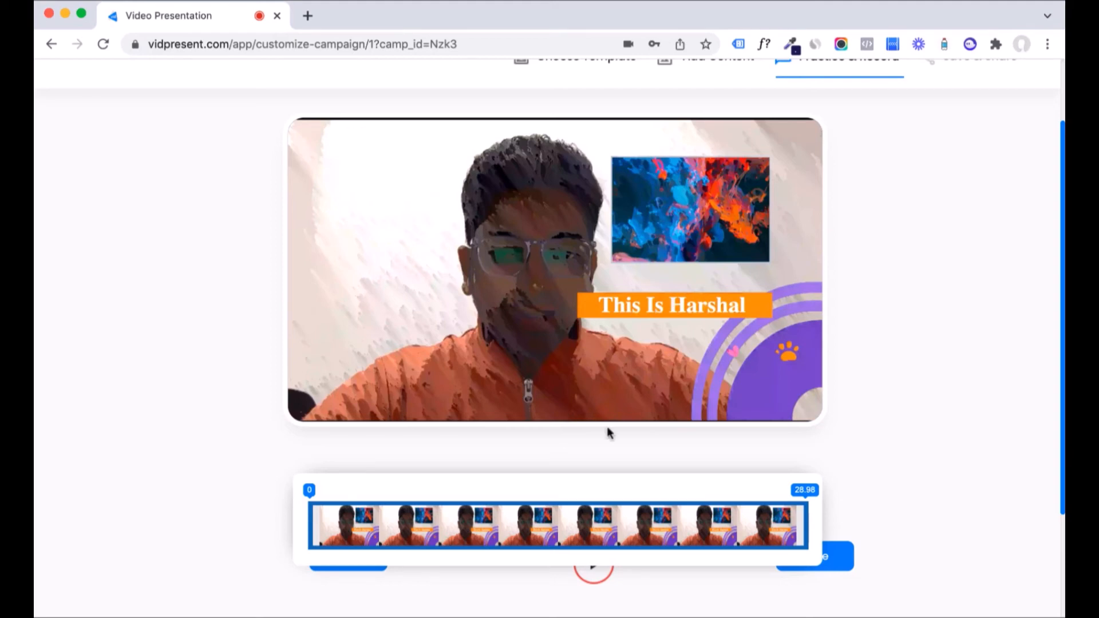
scroll(823, 461, down, 3)
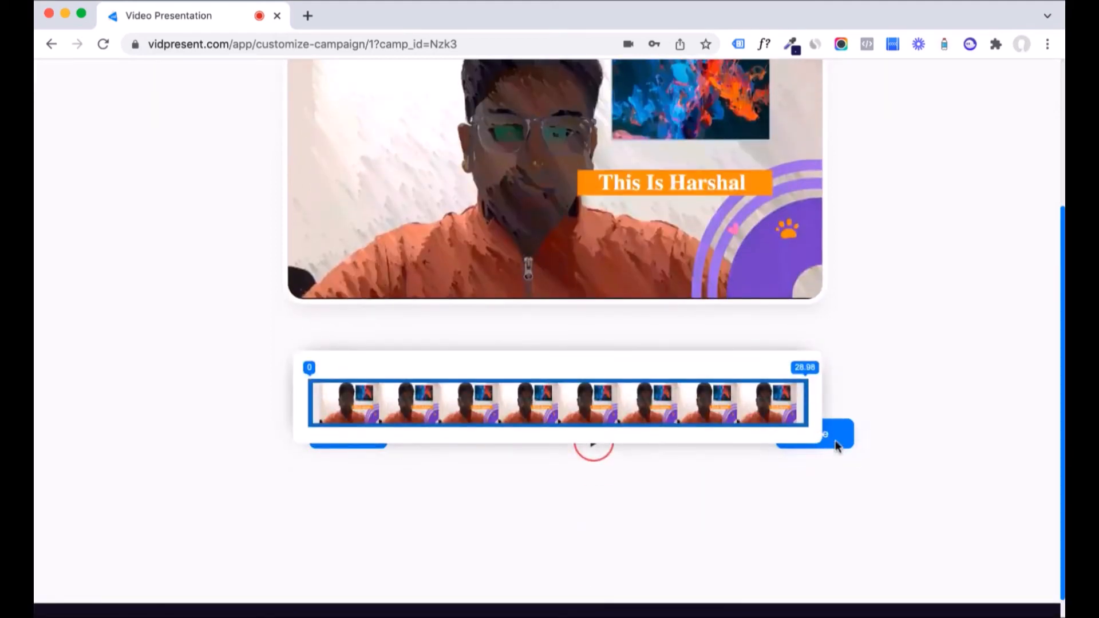
click(831, 436)
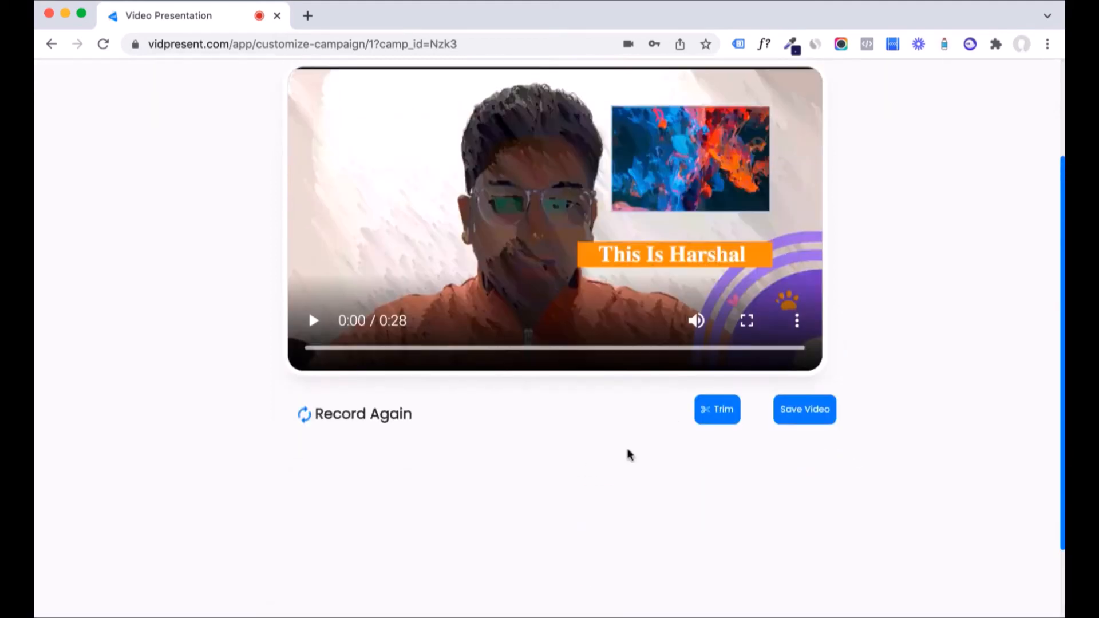
click(802, 407)
scroll(554, 501, up, 3)
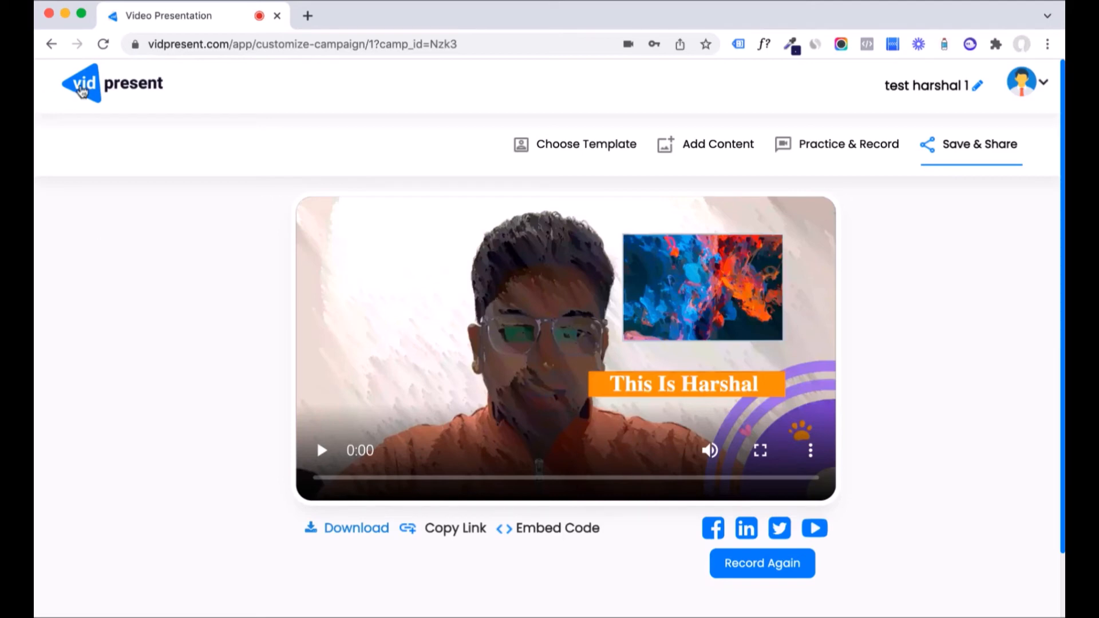
Step: Return to the dashboard, open the DFY library and look through the DFY Templates from beginning to end
click(82, 91)
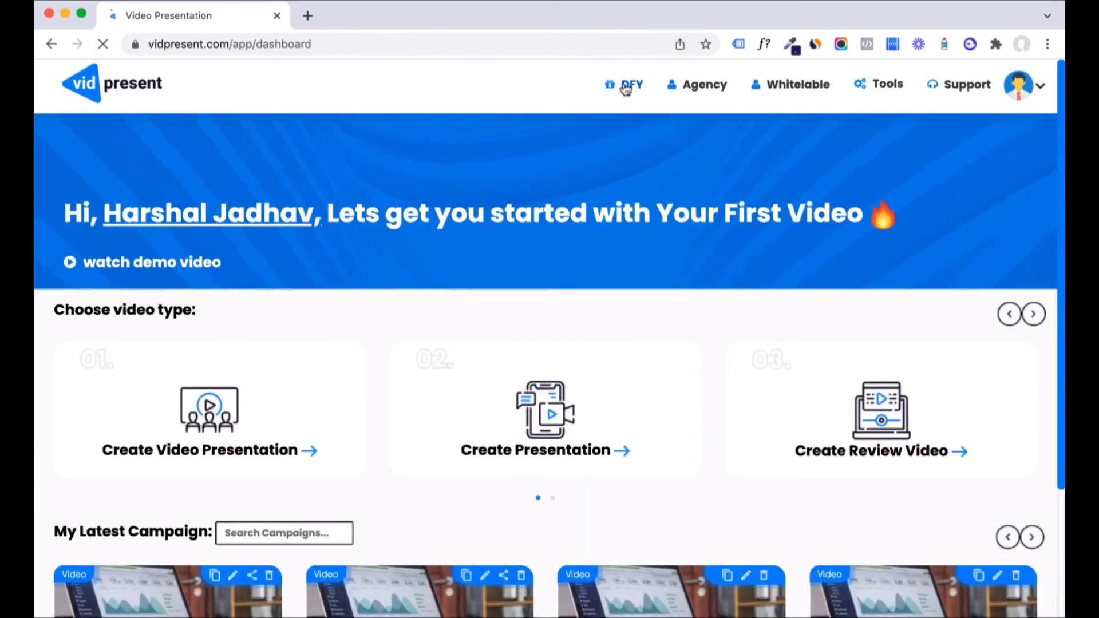
click(626, 87)
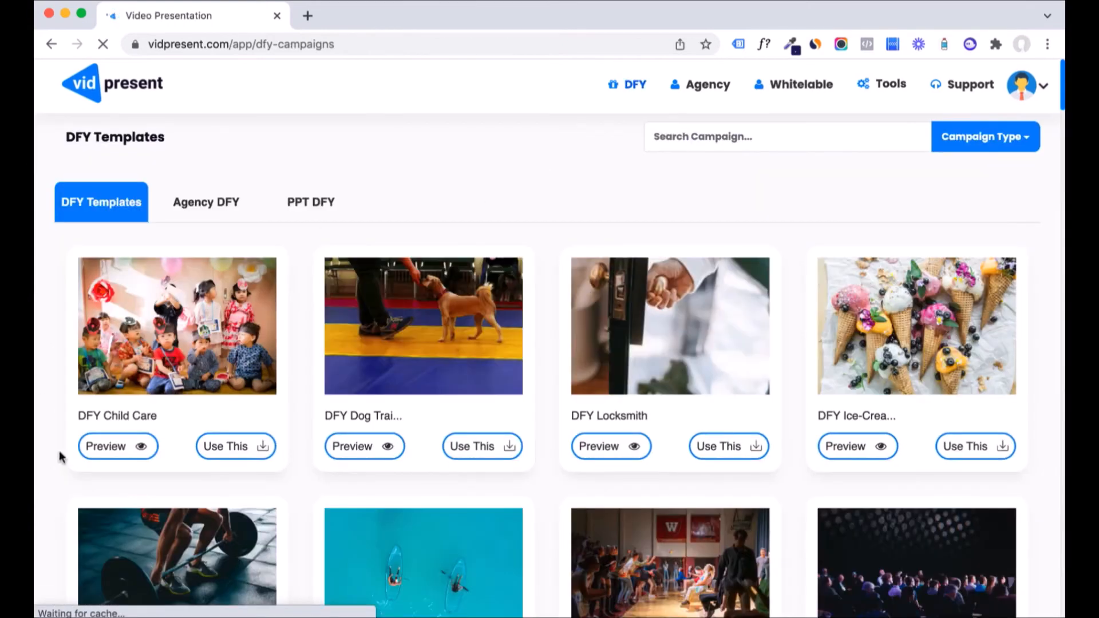
scroll(60, 455, down, 2)
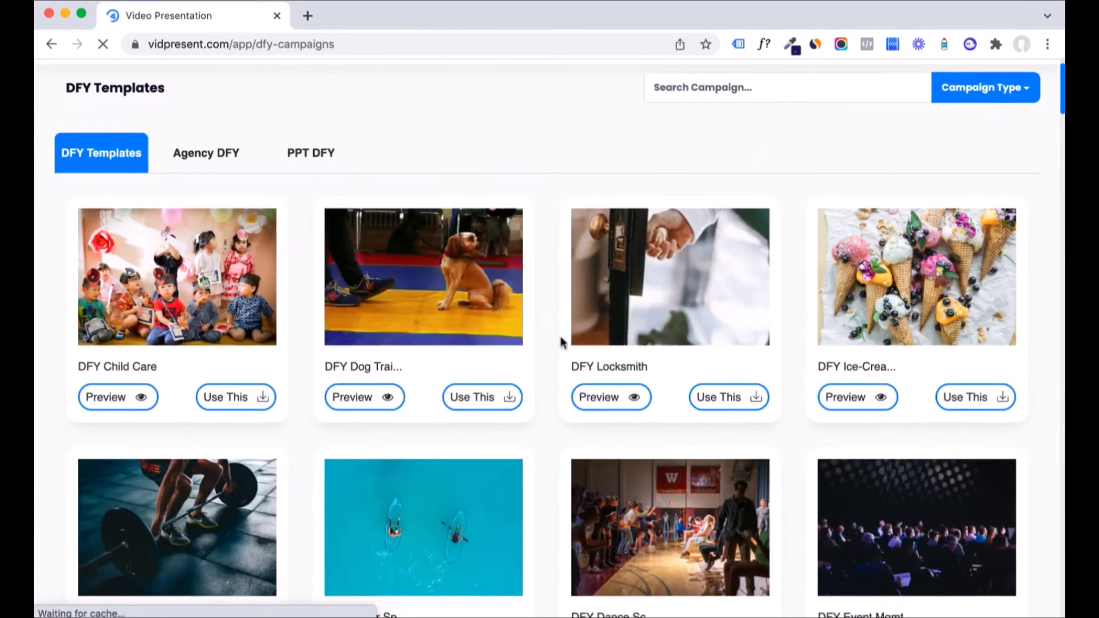
scroll(536, 338, down, 3)
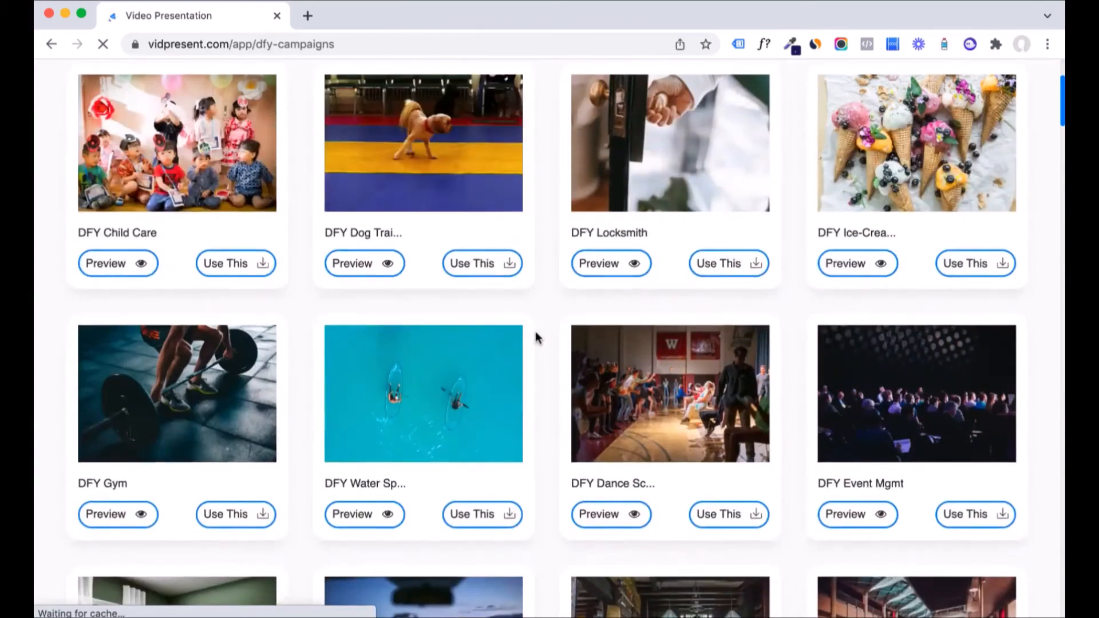
scroll(536, 338, down, 2)
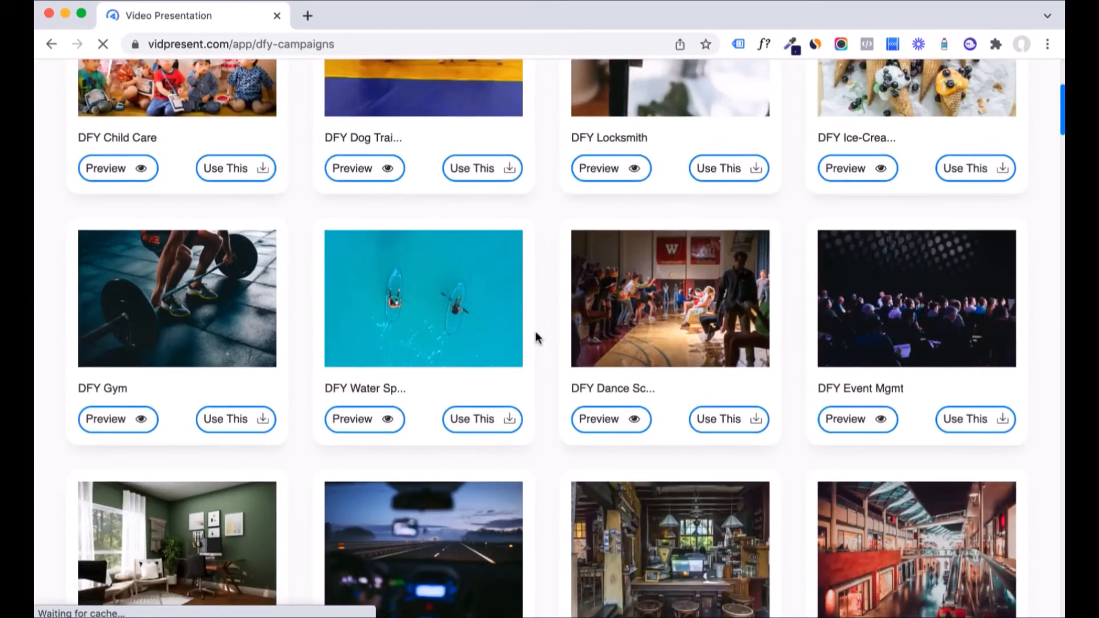
scroll(537, 337, down, 2)
scroll(535, 331, down, 2)
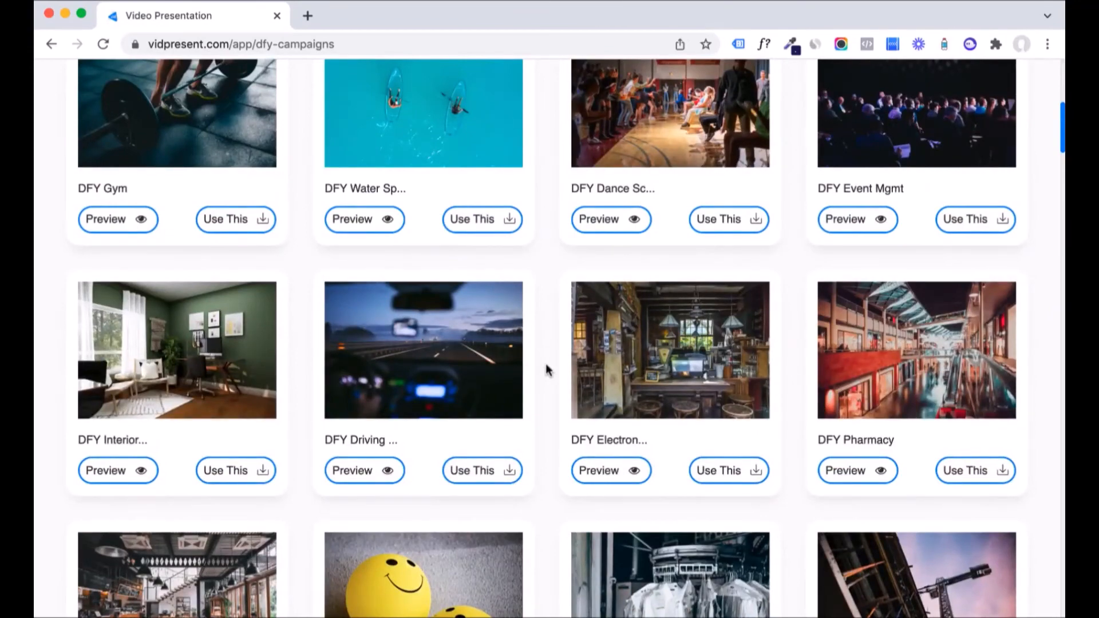
scroll(546, 366, up, 5)
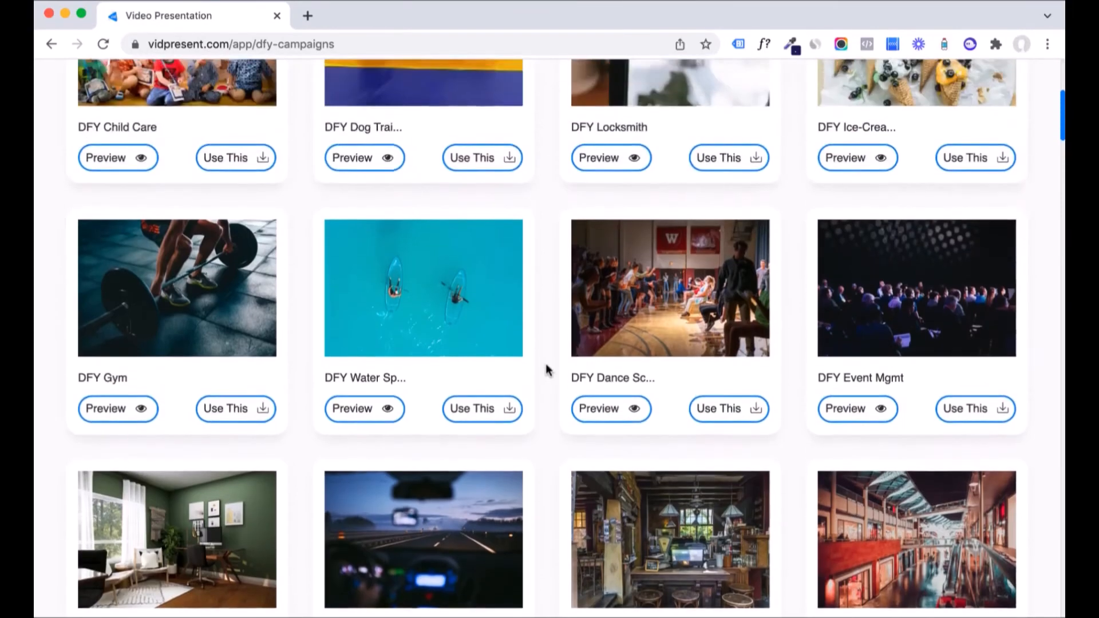
scroll(545, 363, up, 3)
scroll(545, 363, down, 3)
scroll(545, 363, up, 3)
scroll(545, 363, down, 3)
scroll(545, 363, down, 5)
scroll(544, 362, up, 3)
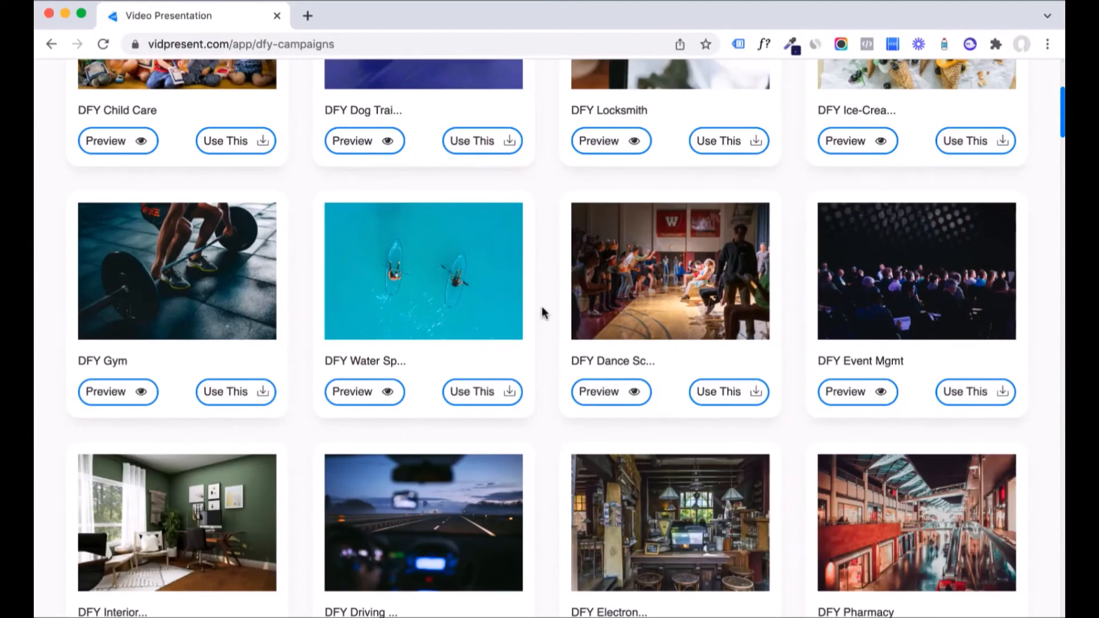
scroll(547, 289, down, 12)
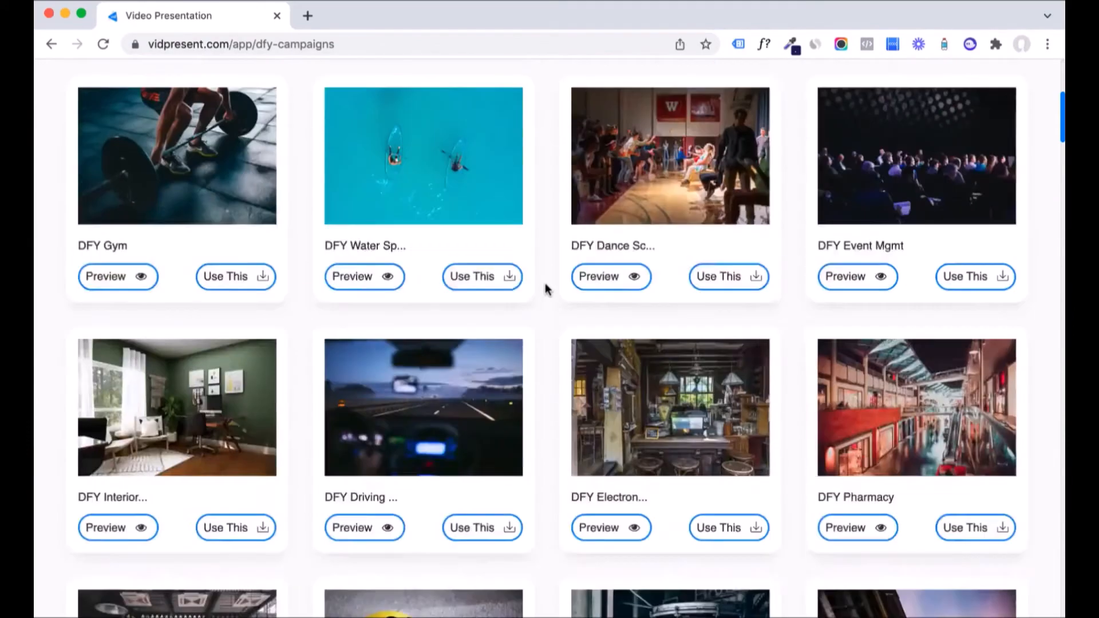
scroll(546, 289, down, 12)
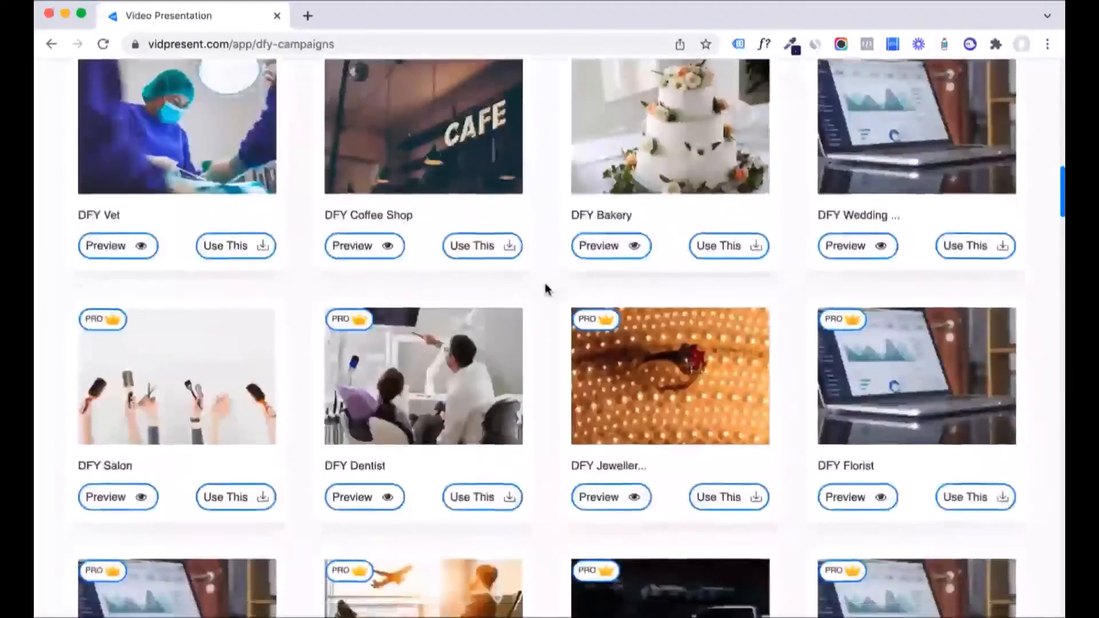
scroll(546, 289, down, 10)
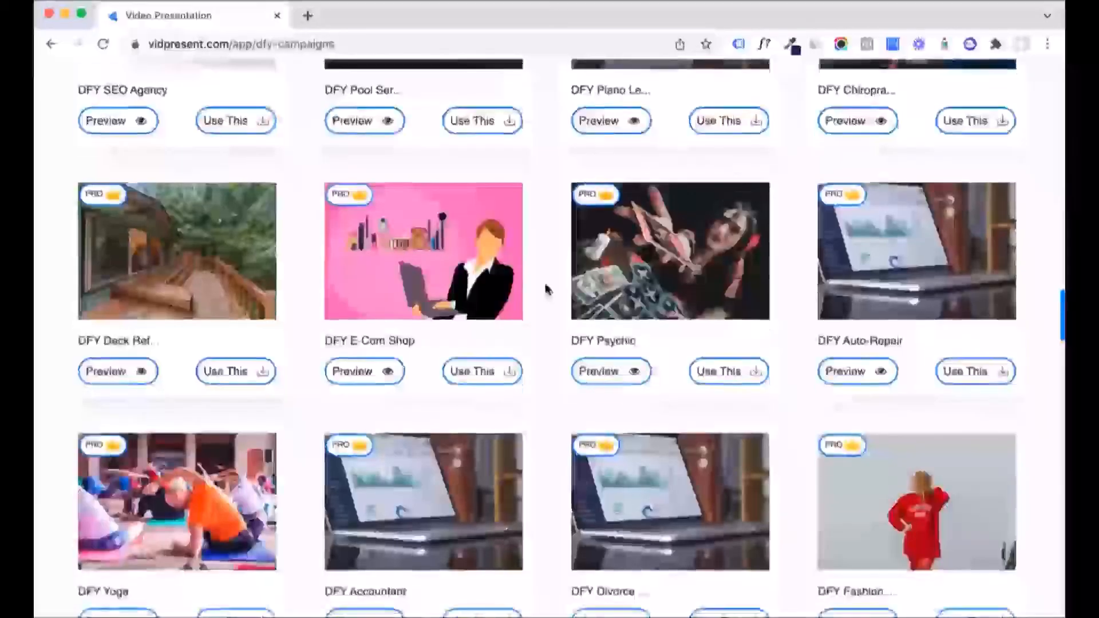
scroll(546, 289, down, 10)
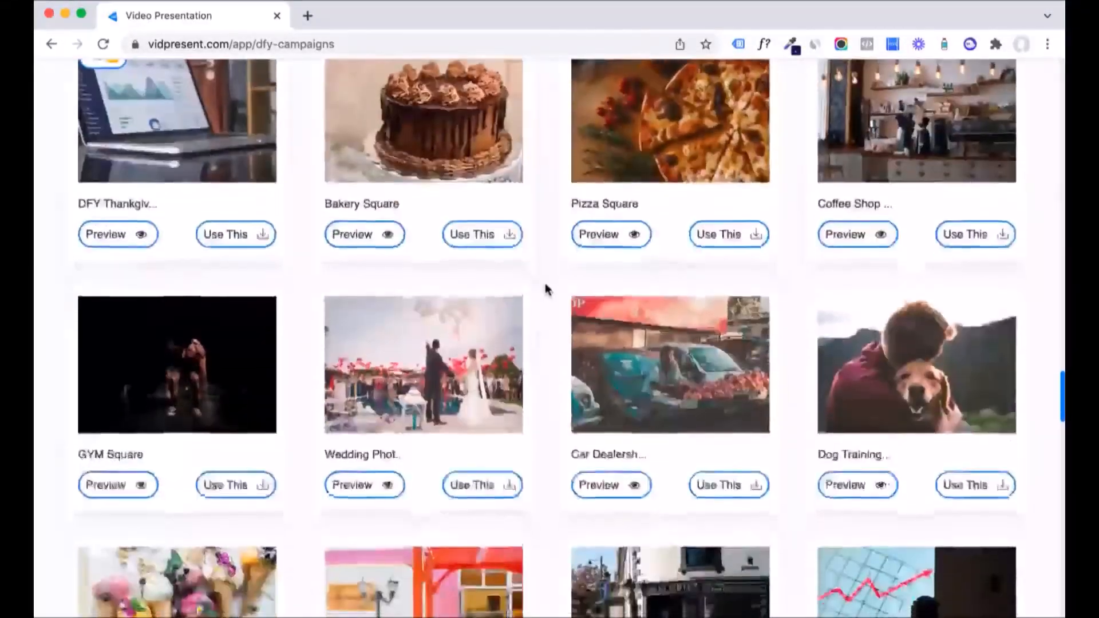
scroll(547, 289, down, 12)
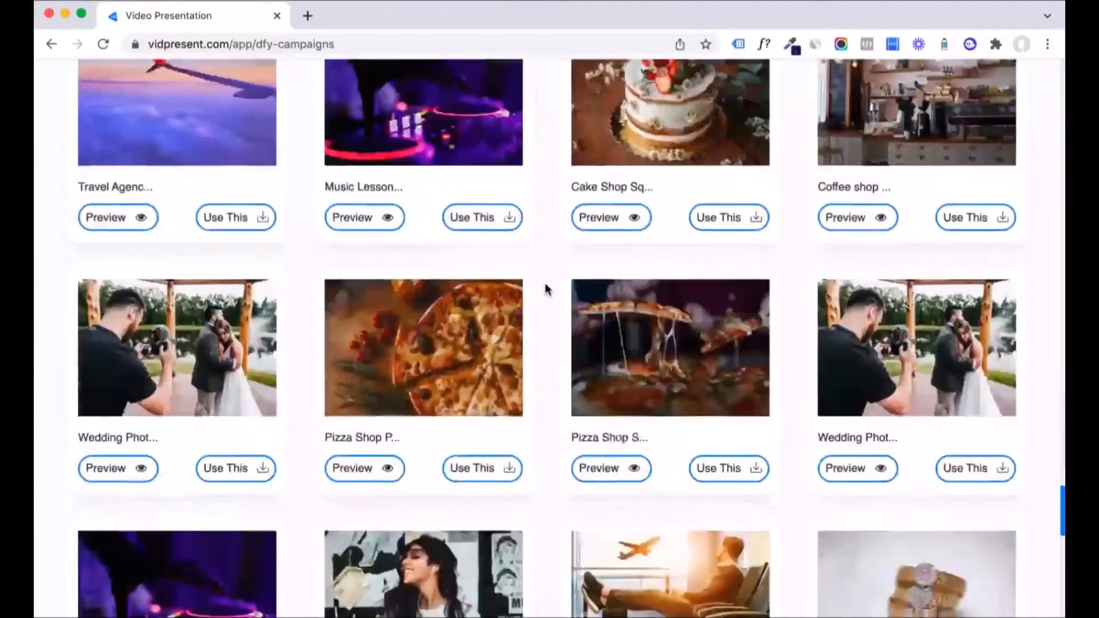
scroll(546, 289, down, 8)
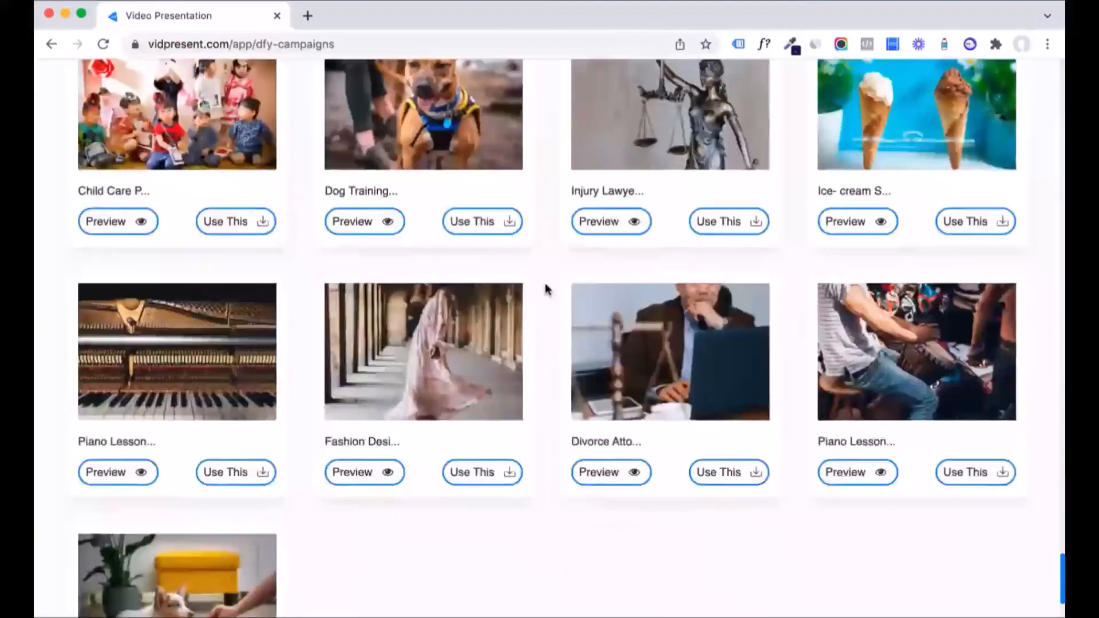
scroll(546, 289, up, 15)
scroll(546, 289, up, 20)
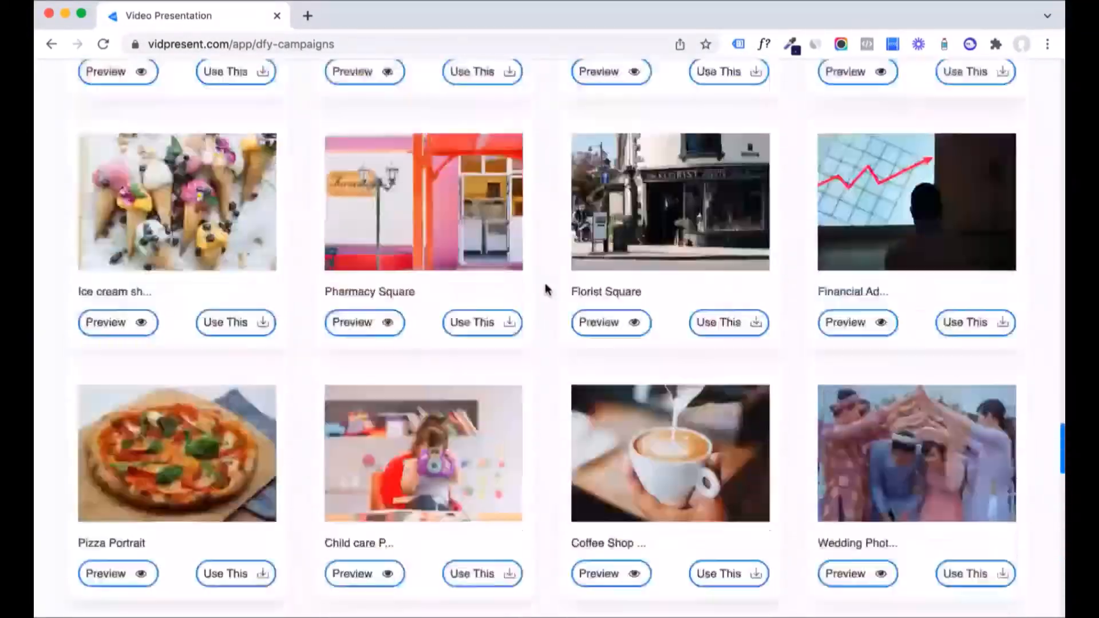
scroll(546, 289, up, 5)
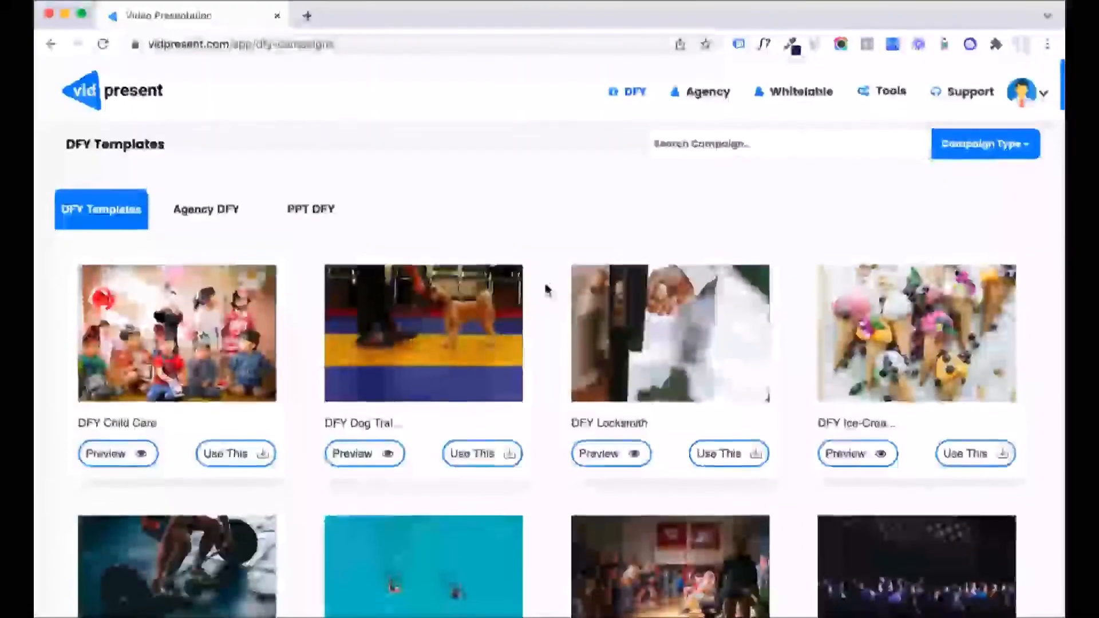
Step: Look through the PPT DFY templates, from Restaurant past the Travel Agency and Home Decor rows
click(320, 201)
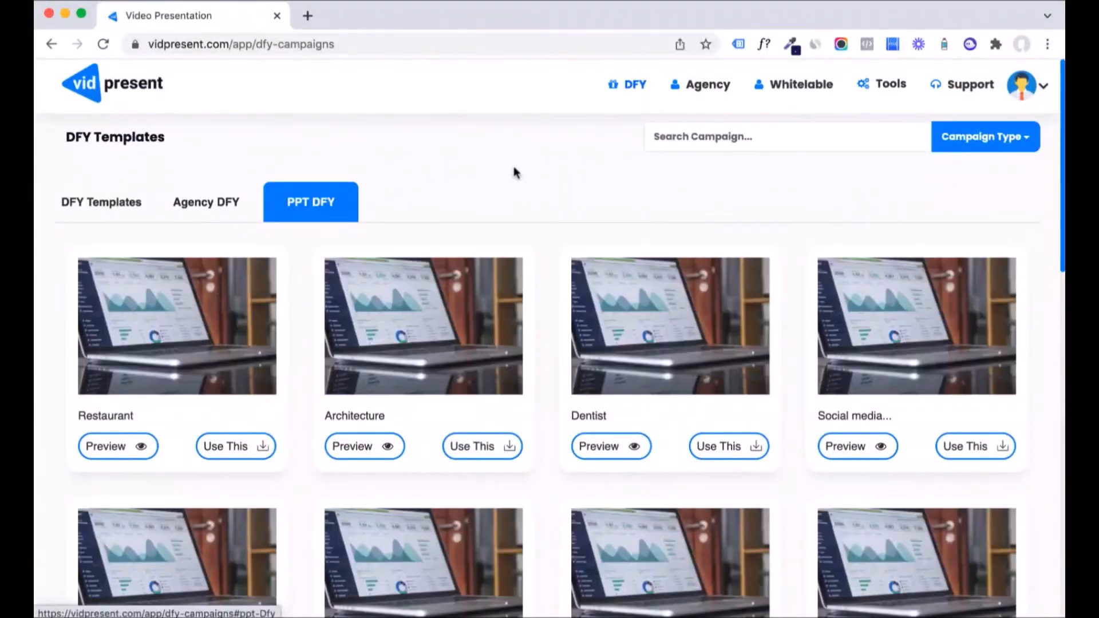
scroll(538, 204, down, 3)
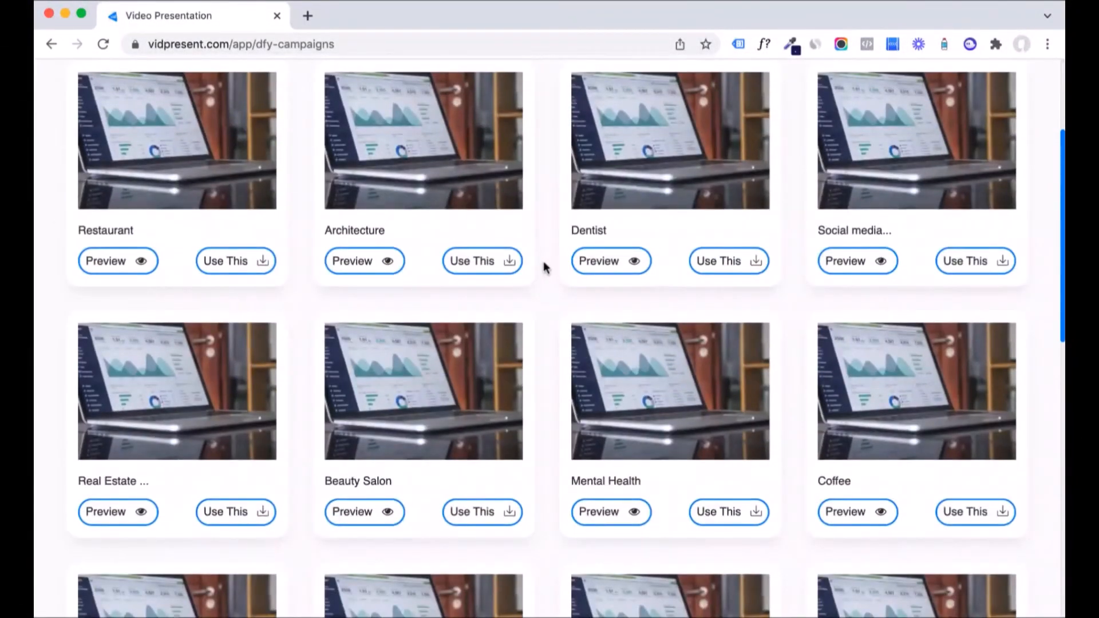
scroll(545, 267, down, 5)
scroll(545, 266, down, 3)
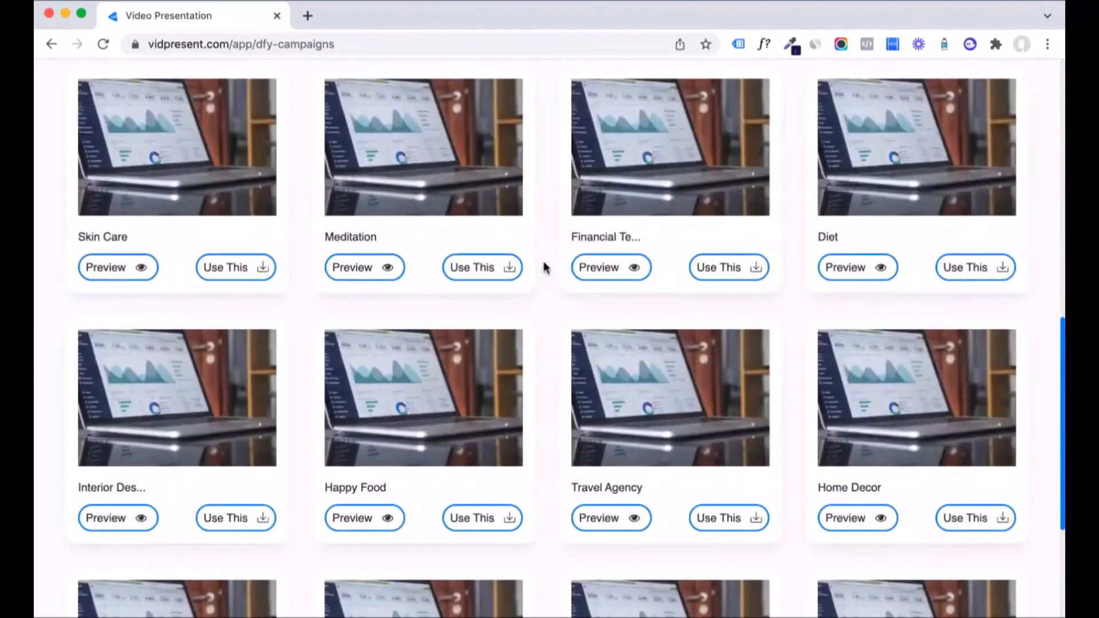
scroll(546, 268, down, 3)
scroll(546, 267, up, 5)
scroll(545, 267, up, 8)
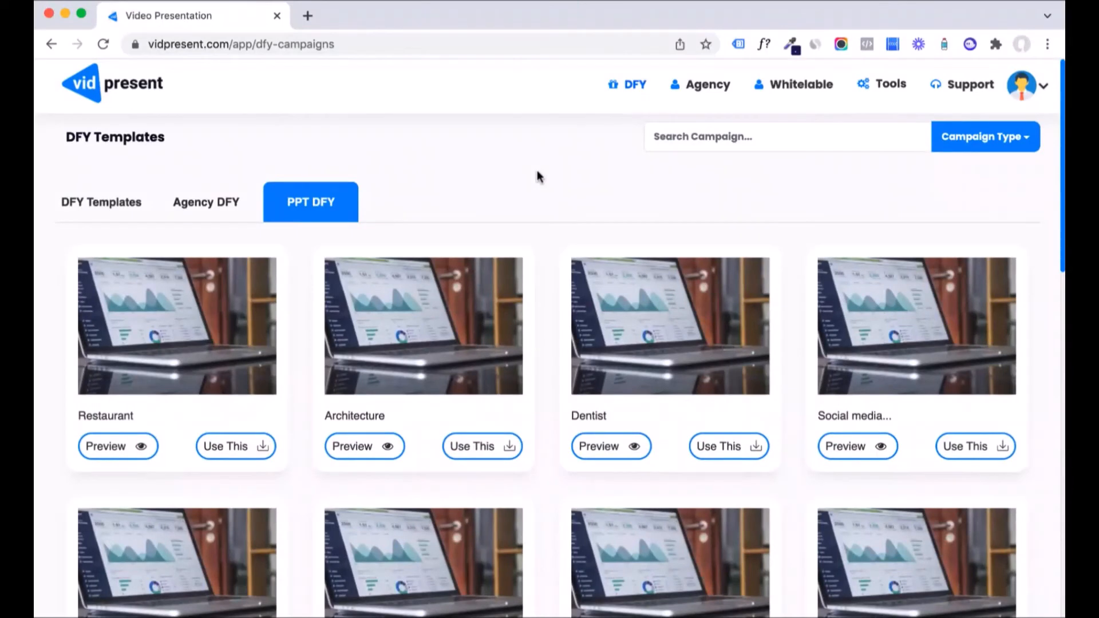
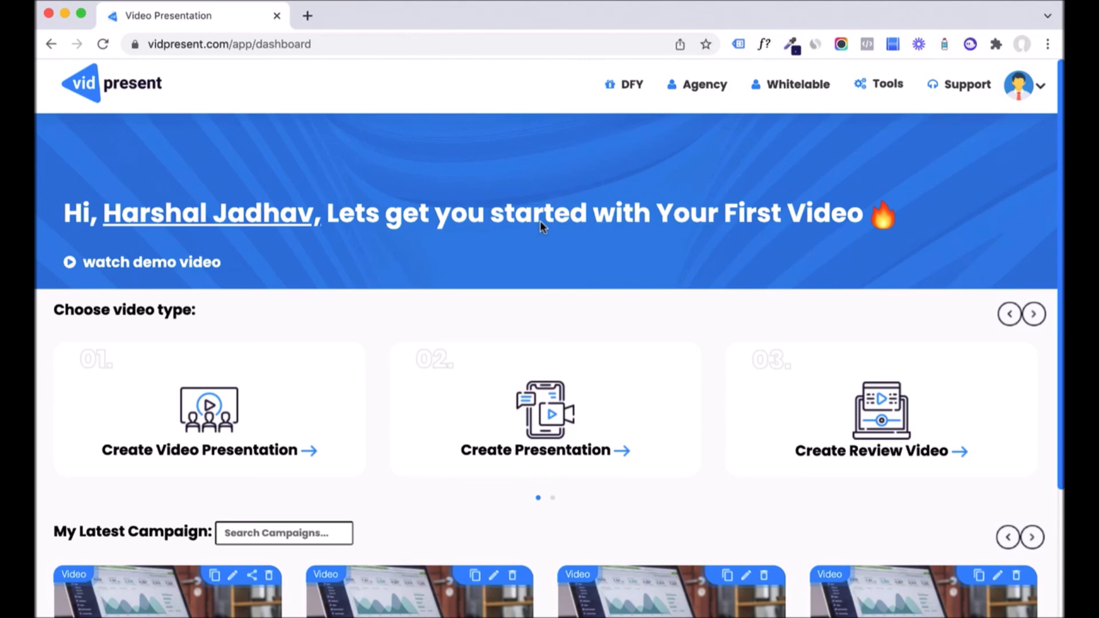
Step: Create a video presentation campaign in Landscape View (16:9), filling in the campaign name and leaving the client unselected
scroll(312, 289, down, 3)
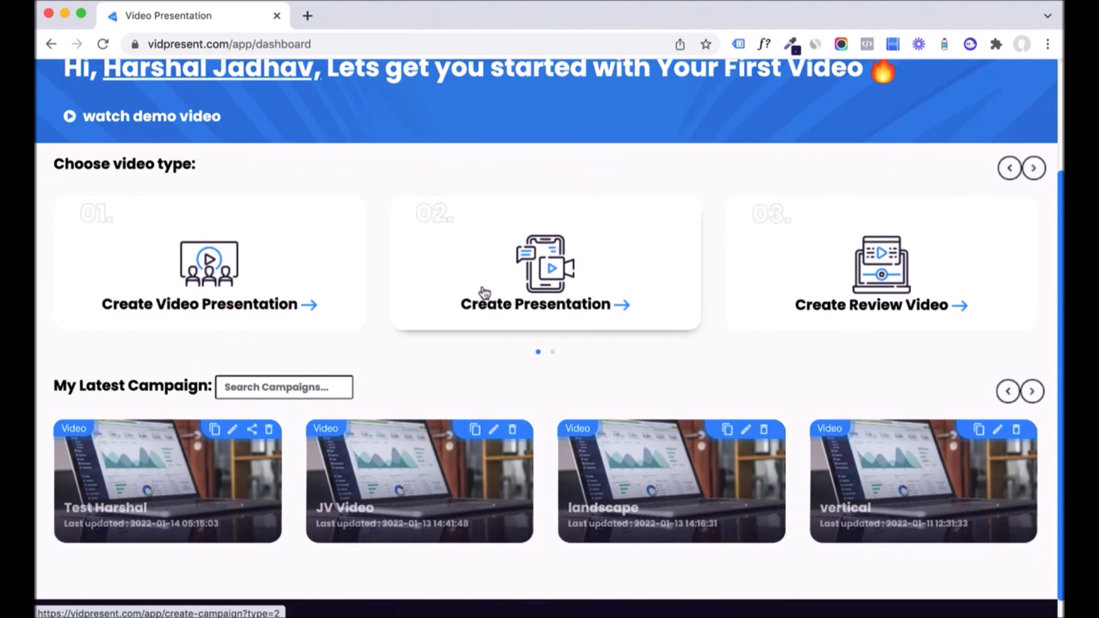
scroll(484, 292, up, 2)
scroll(484, 293, down, 3)
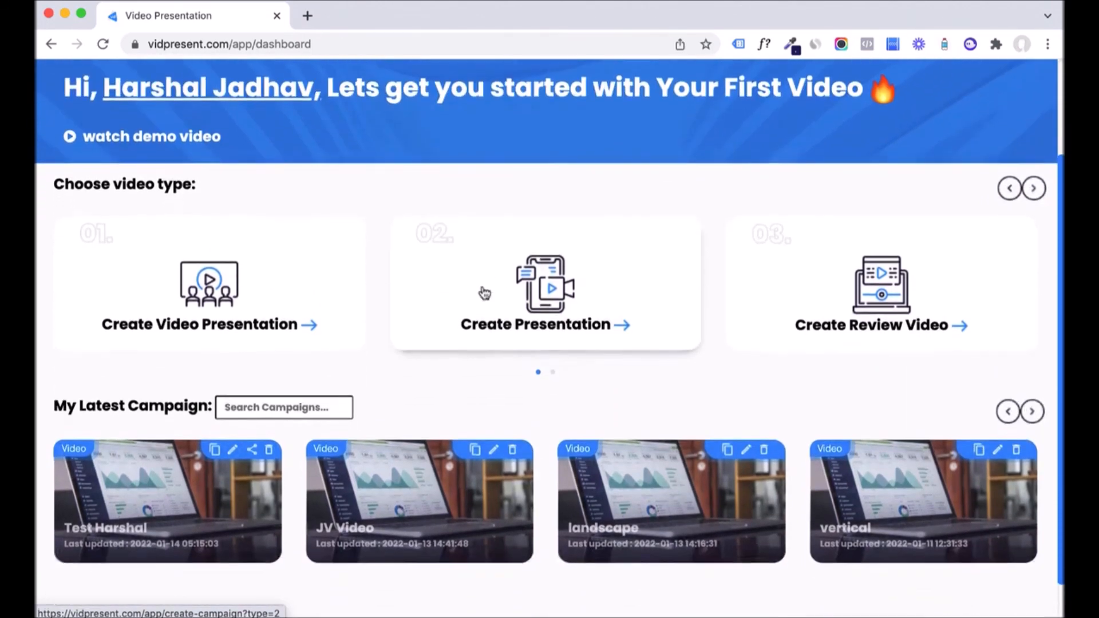
click(229, 230)
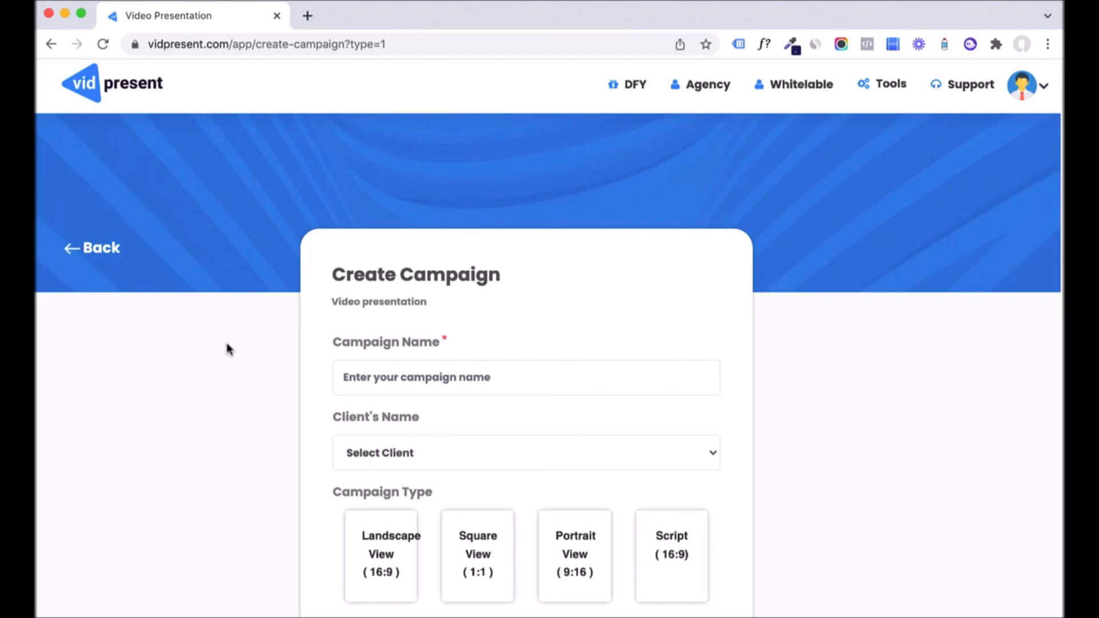
click(399, 372)
text(test harshal 1)
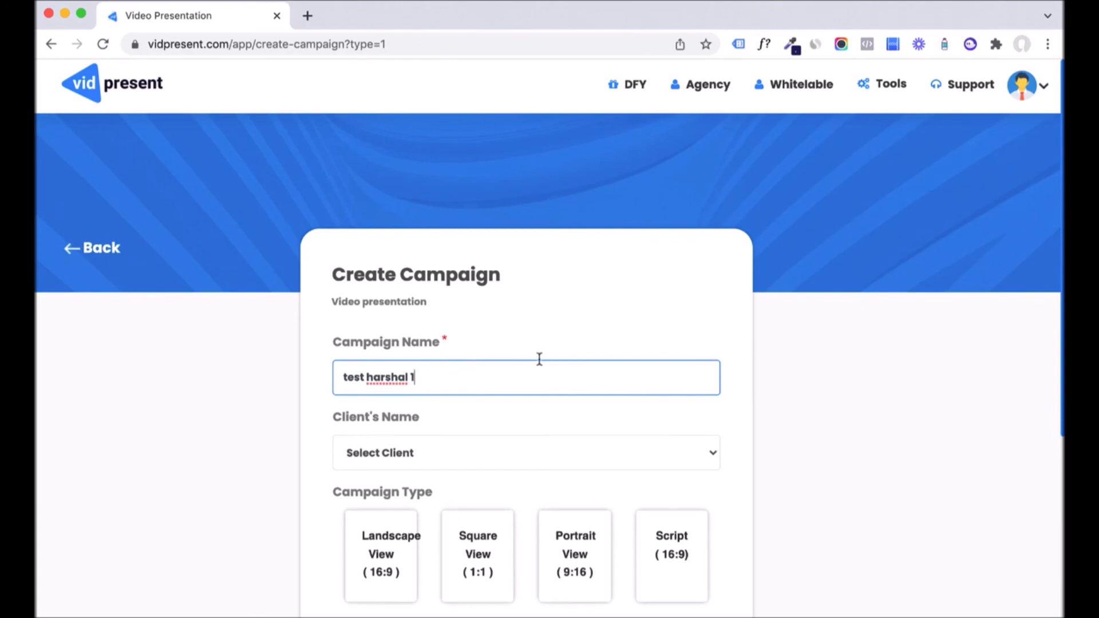
scroll(544, 465, down, 3)
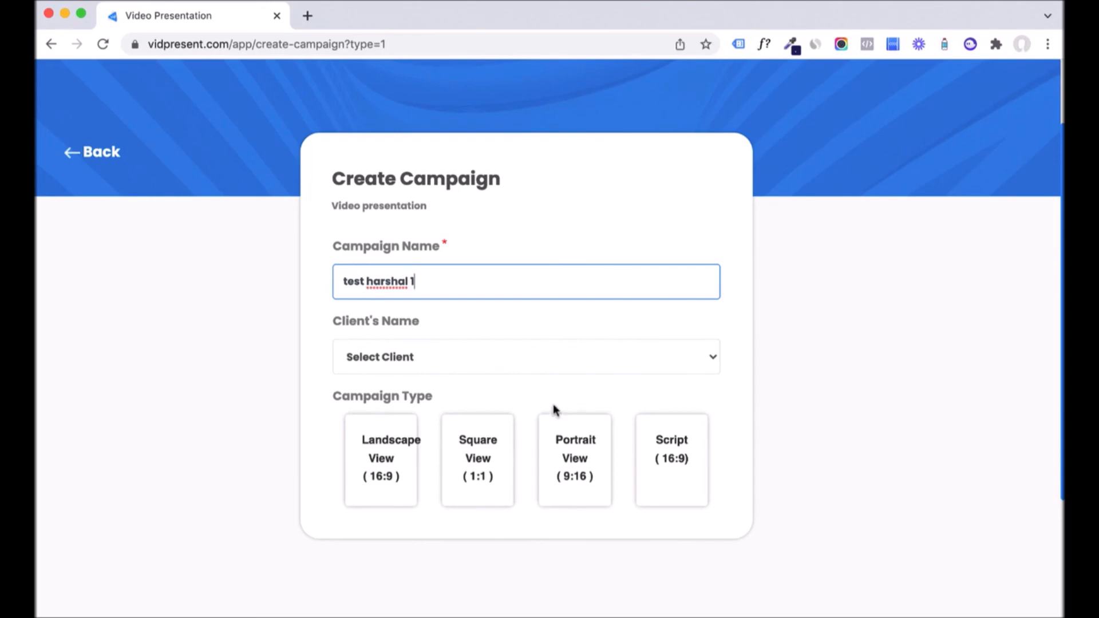
click(375, 453)
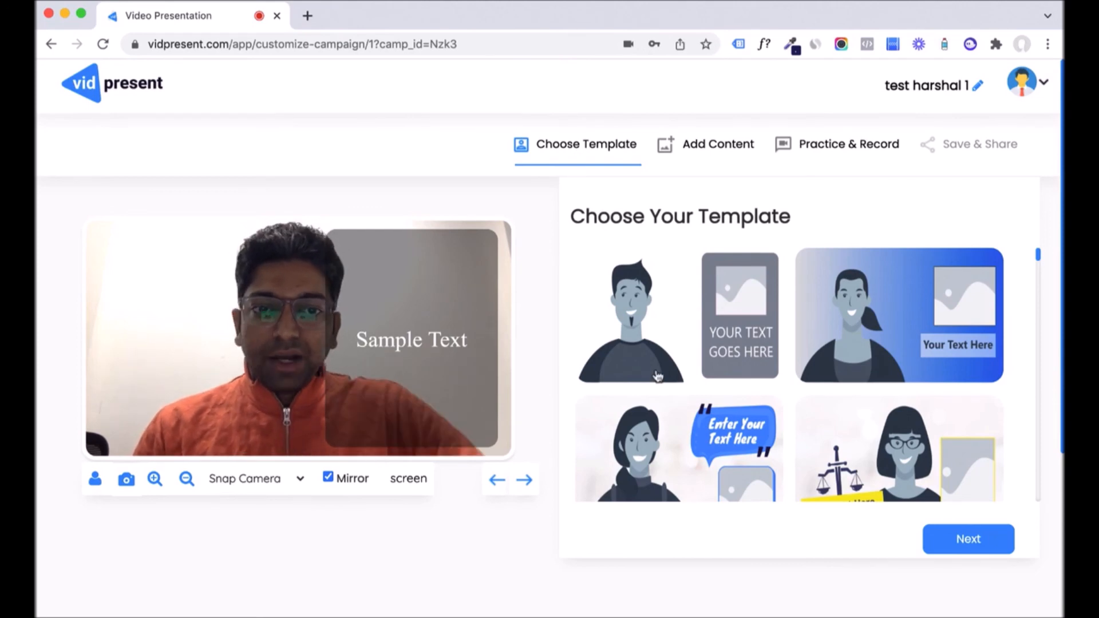
Step: Try the template with the grey text panel, and select the one with the blue speech bubble for the presentation
click(661, 335)
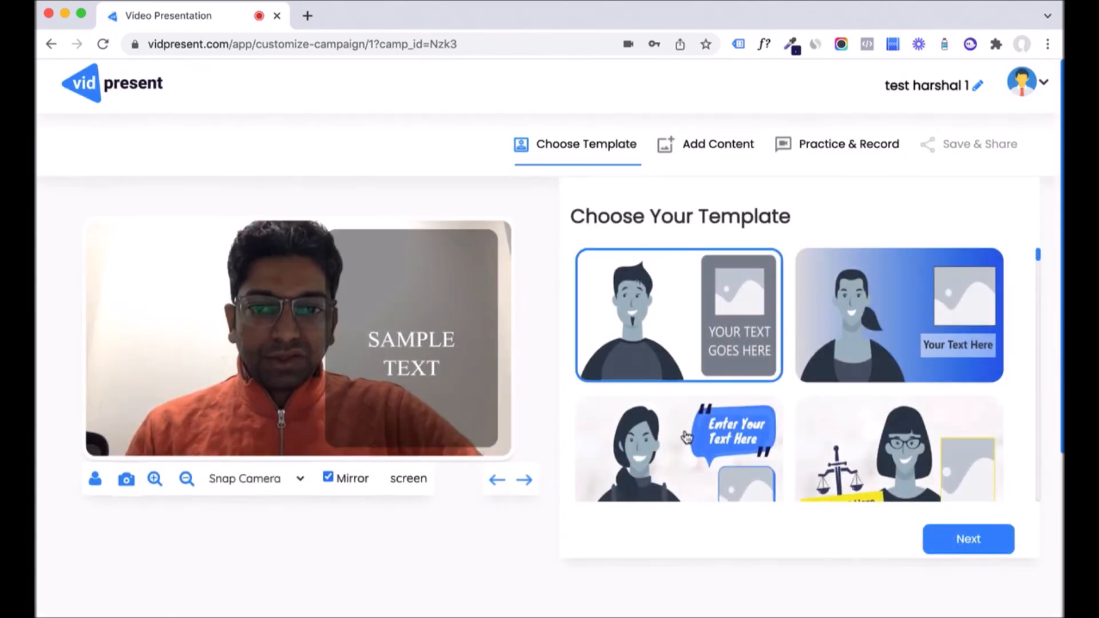
scroll(685, 429, down, 3)
click(678, 355)
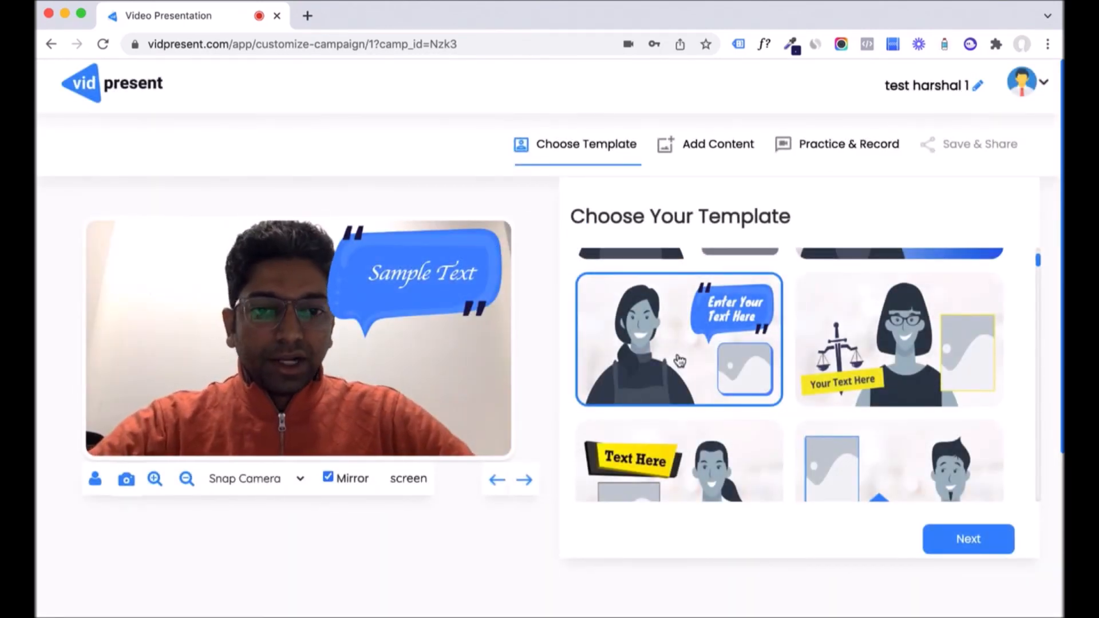
Step: Try the template with the scales of justice, and select the one with the orange text banner and purple paw-print circle
click(855, 349)
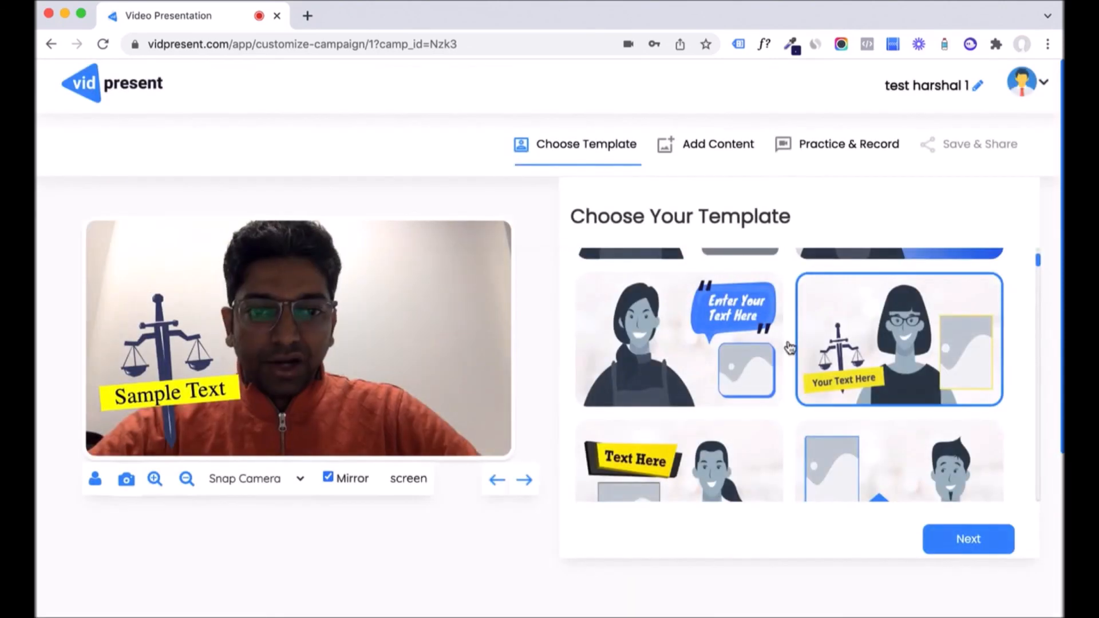
scroll(789, 347, down, 3)
scroll(790, 348, down, 3)
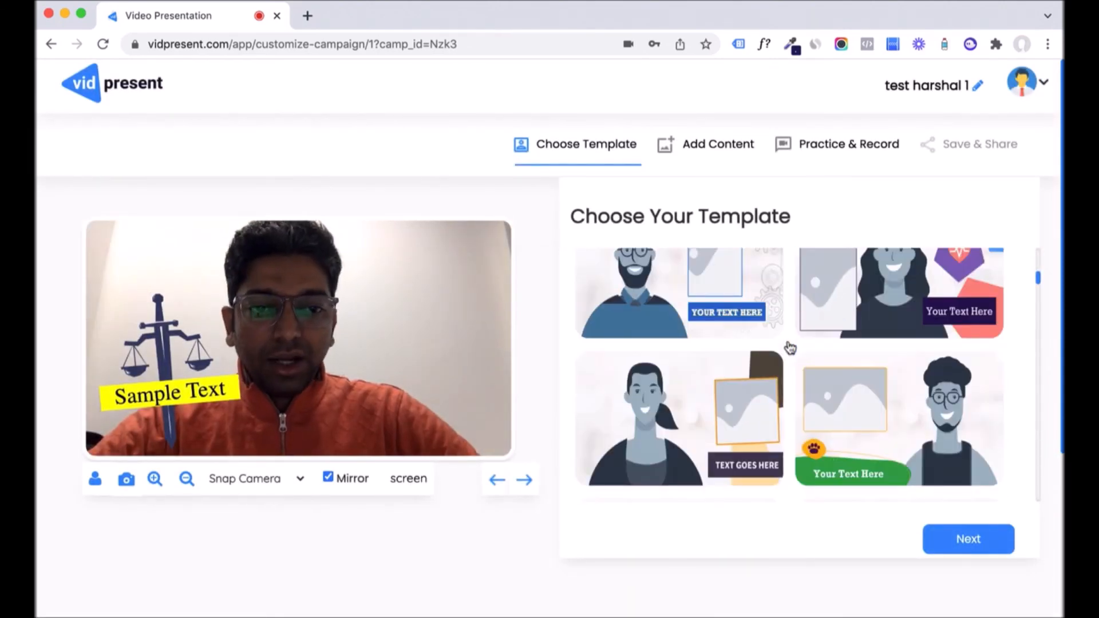
scroll(790, 347, down, 2)
scroll(790, 347, down, 2)
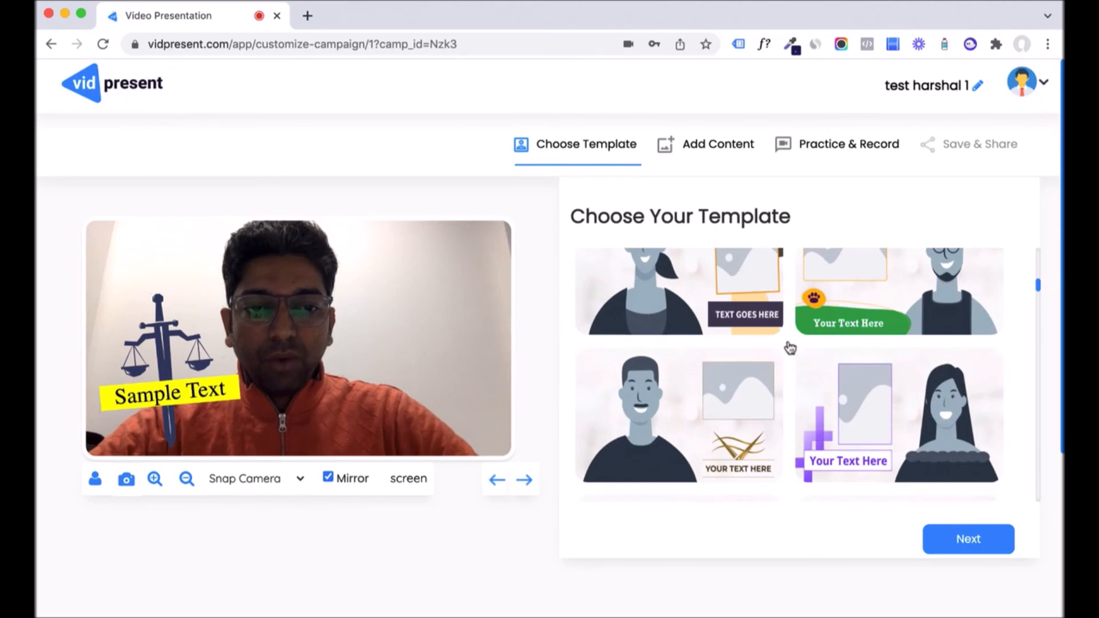
scroll(790, 348, up, 10)
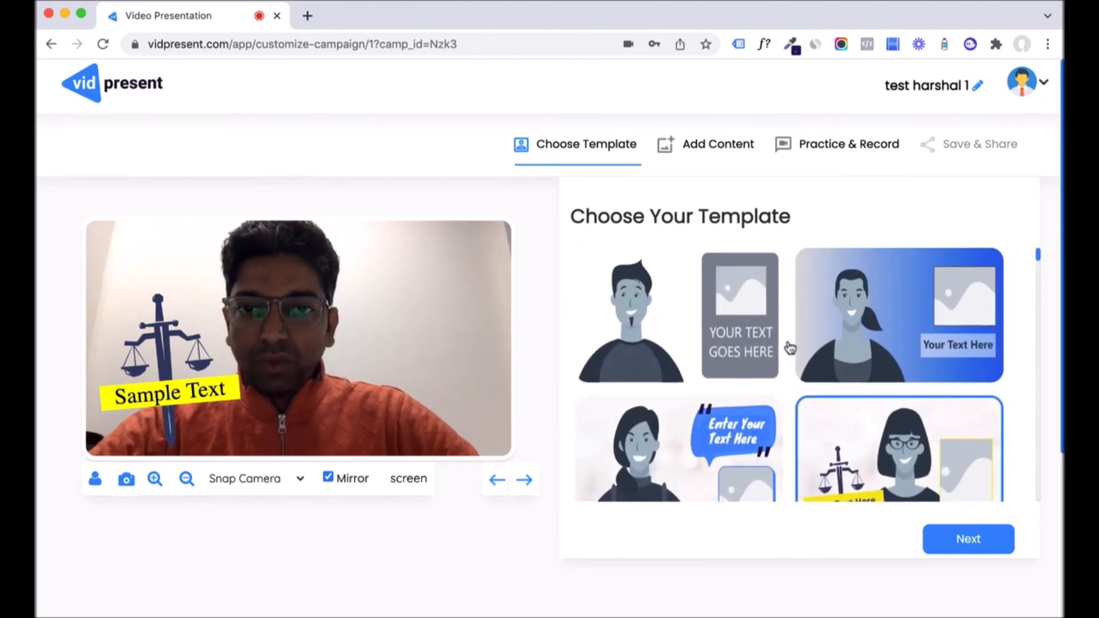
scroll(790, 347, down, 5)
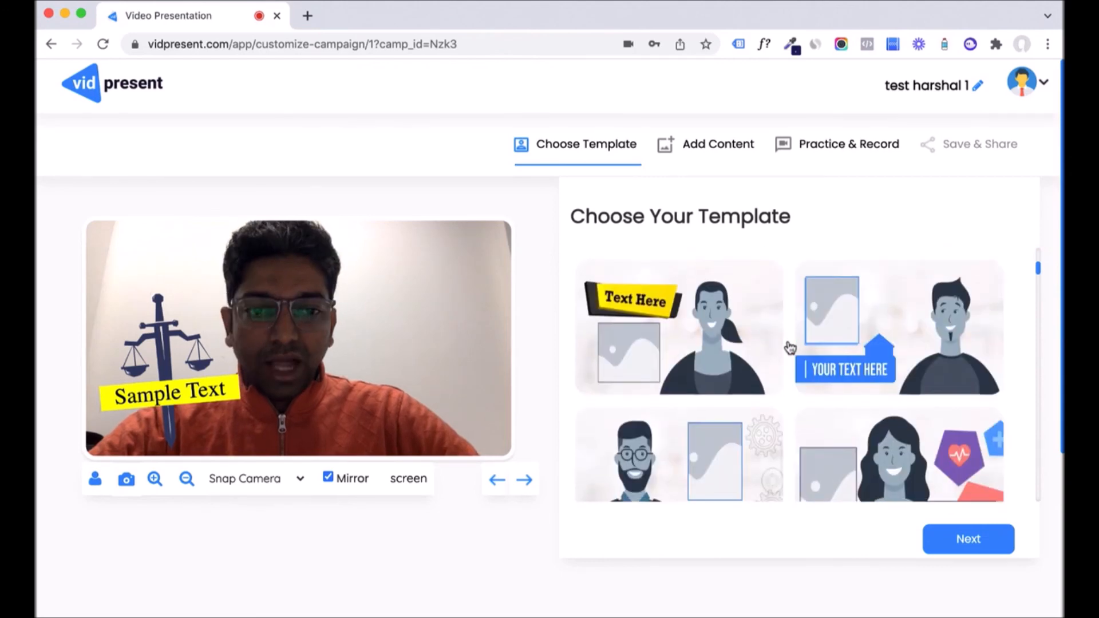
scroll(790, 347, down, 6)
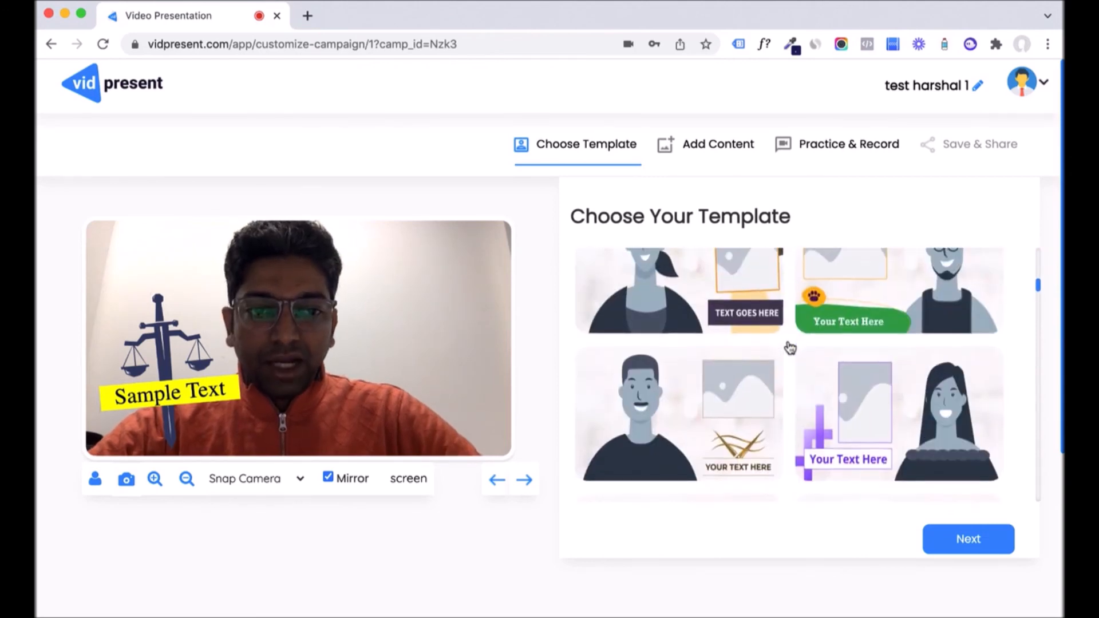
scroll(790, 348, down, 2)
click(821, 340)
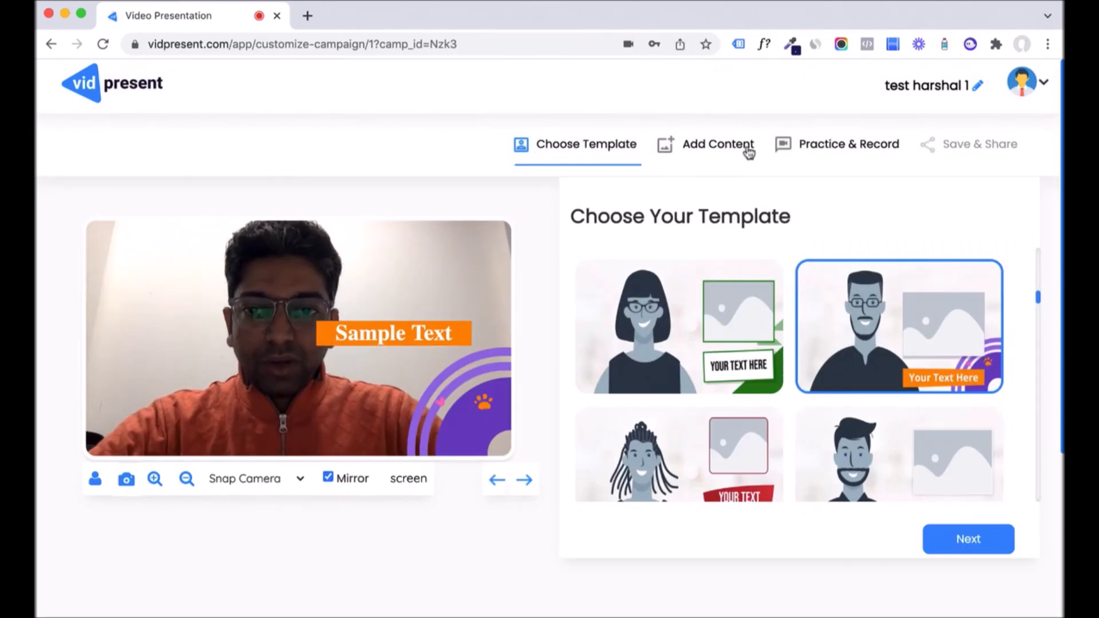
Step: Go to the Add Content stage and add four slides after Slide 1
click(744, 149)
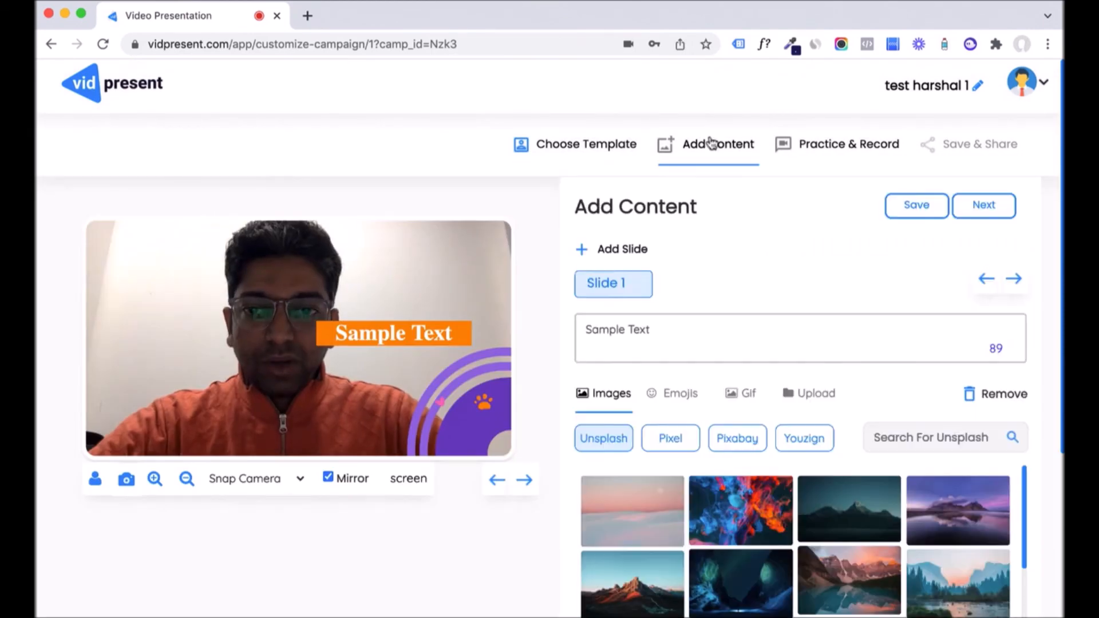
triple_click(674, 332)
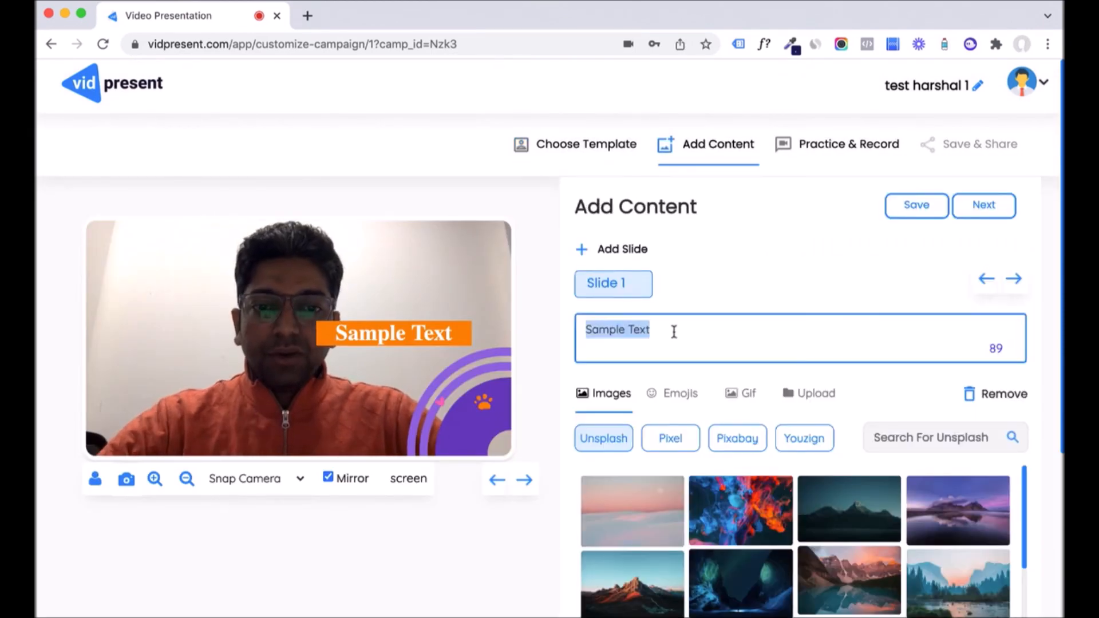
click(730, 266)
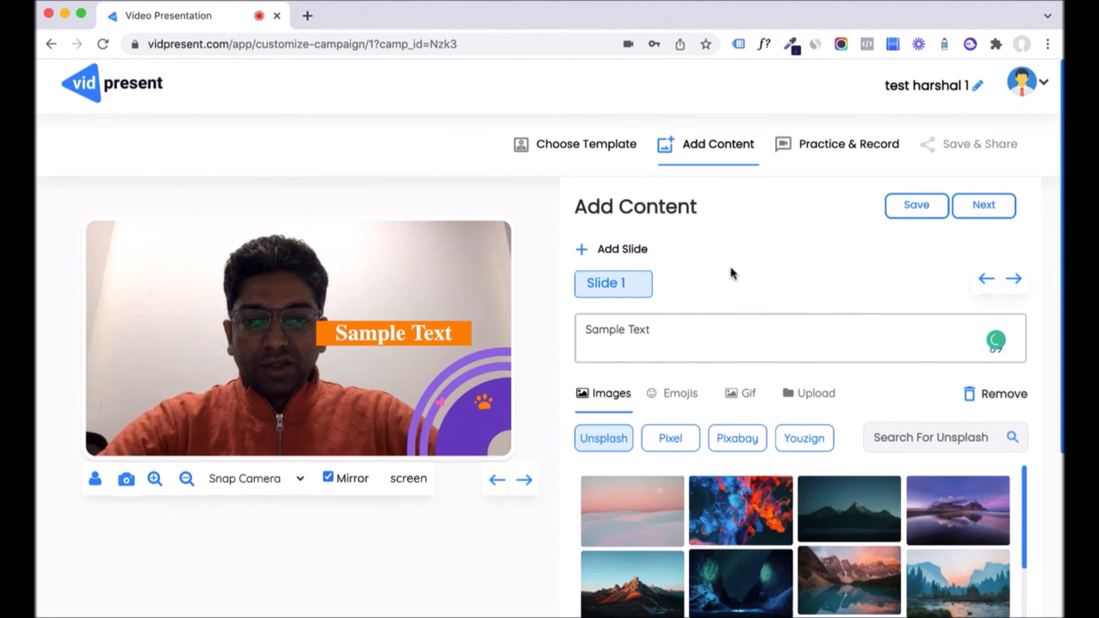
click(583, 250)
click(624, 250)
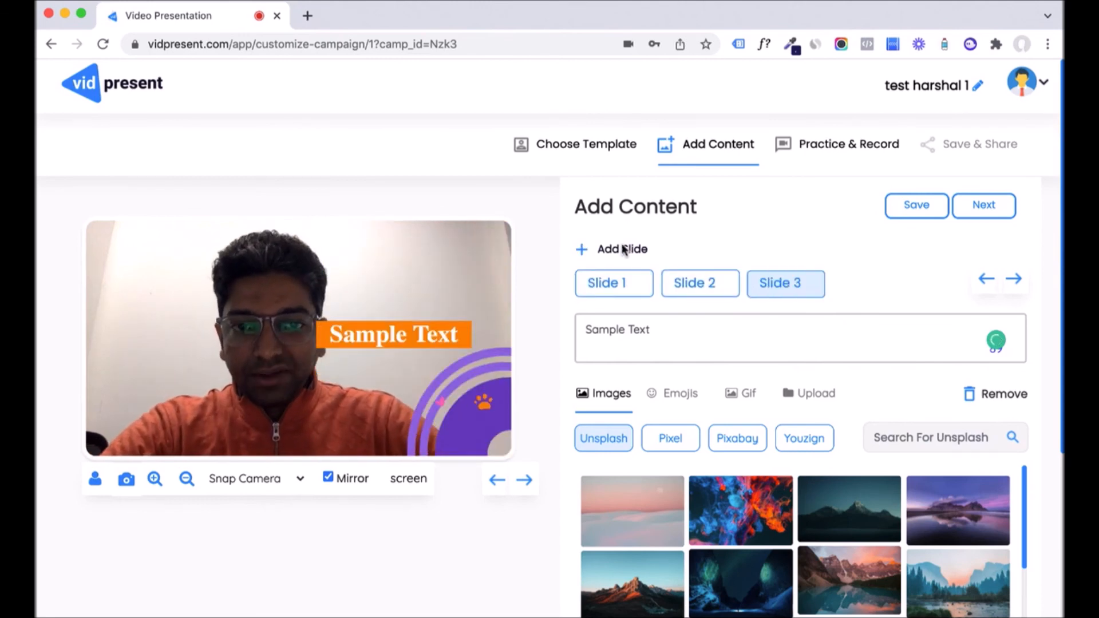
click(624, 251)
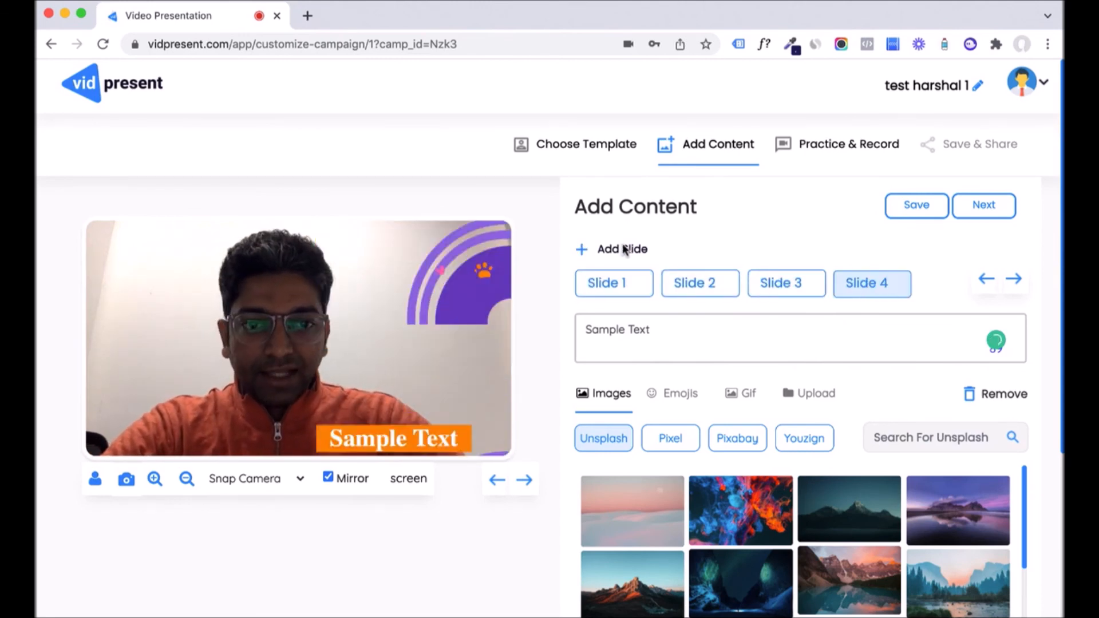
click(625, 250)
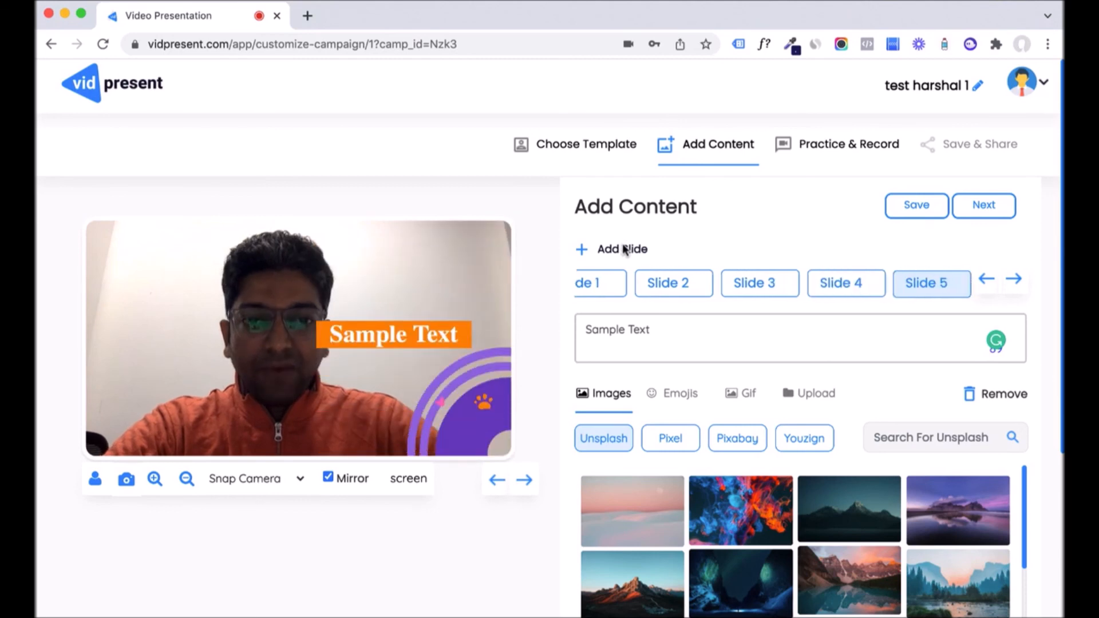
Step: Set Slide 1's text to "This is" plus the presenter's first name, and add the blue-and-orange smoke image from Unsplash
click(589, 282)
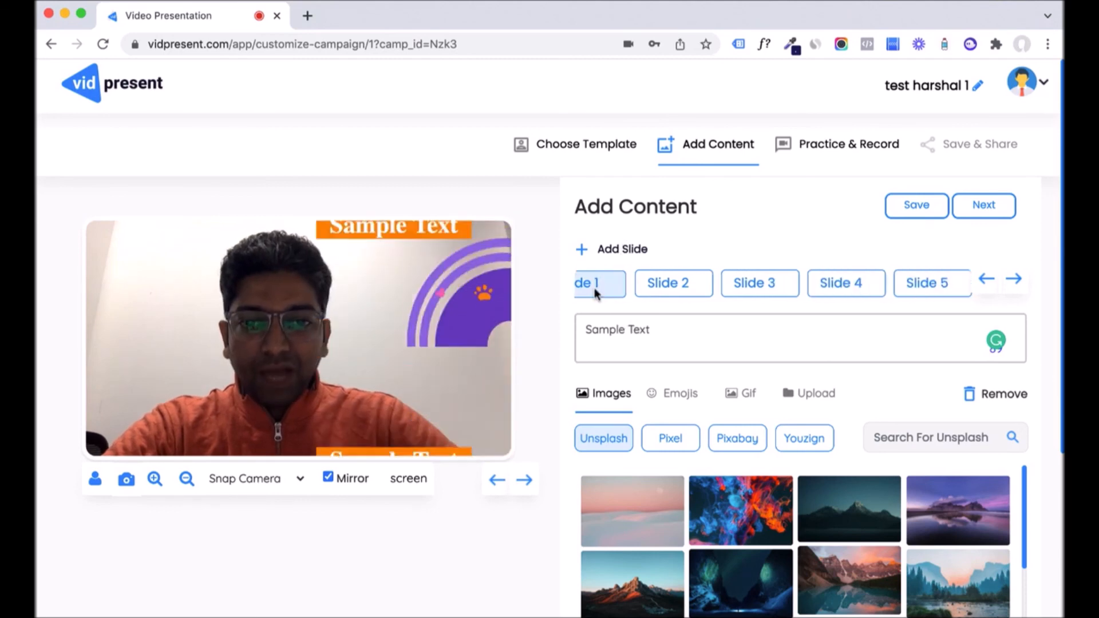
triple_click(638, 332)
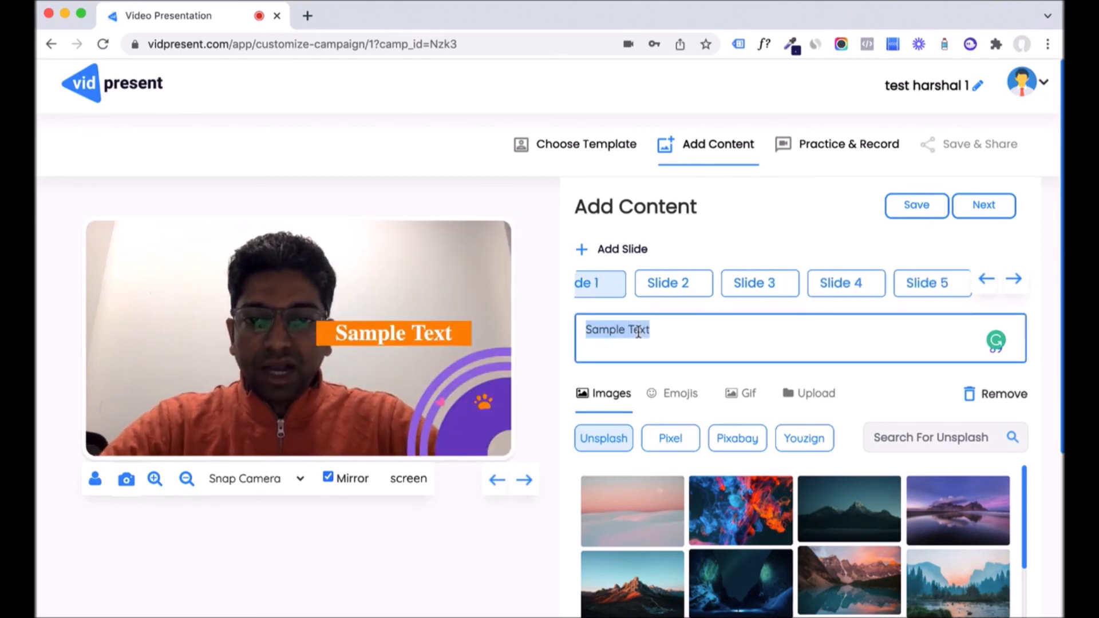
text(This is Harshal)
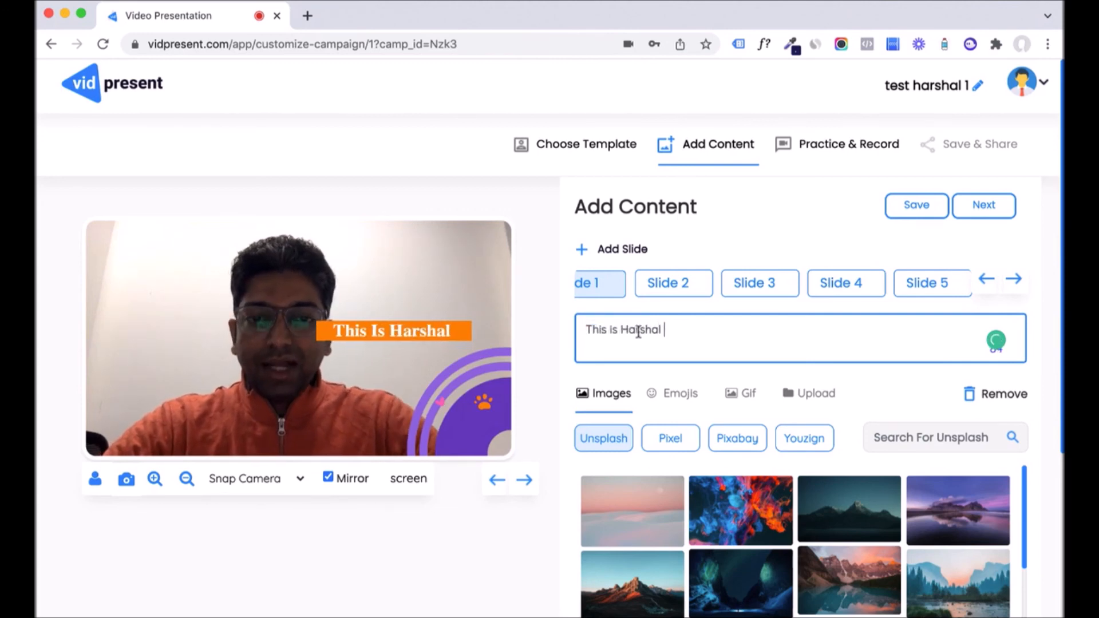
scroll(675, 369, down, 1)
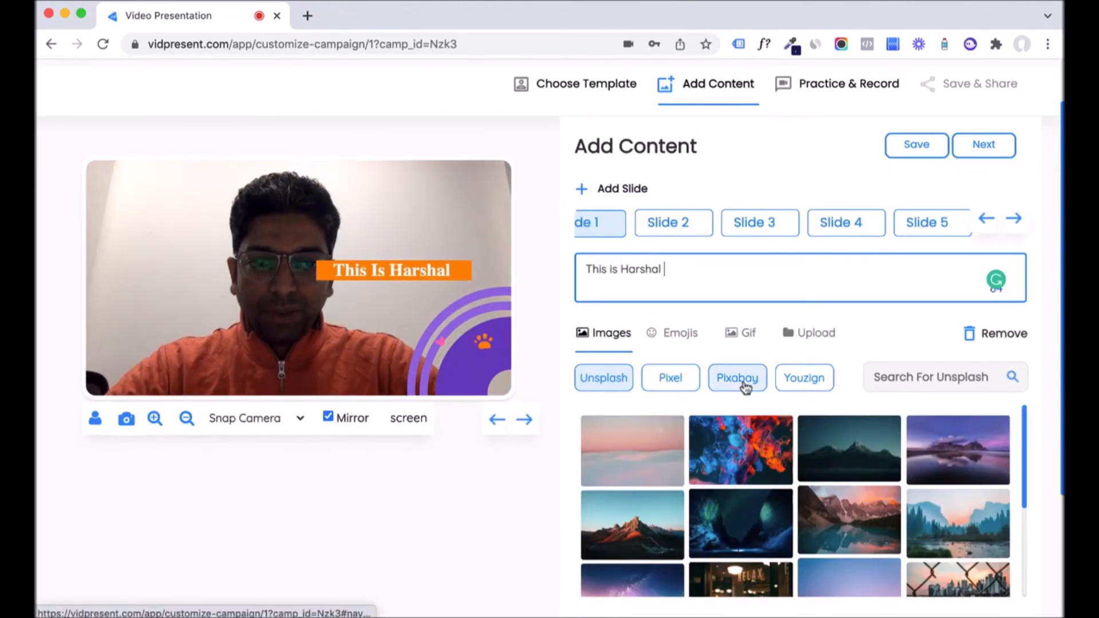
click(807, 382)
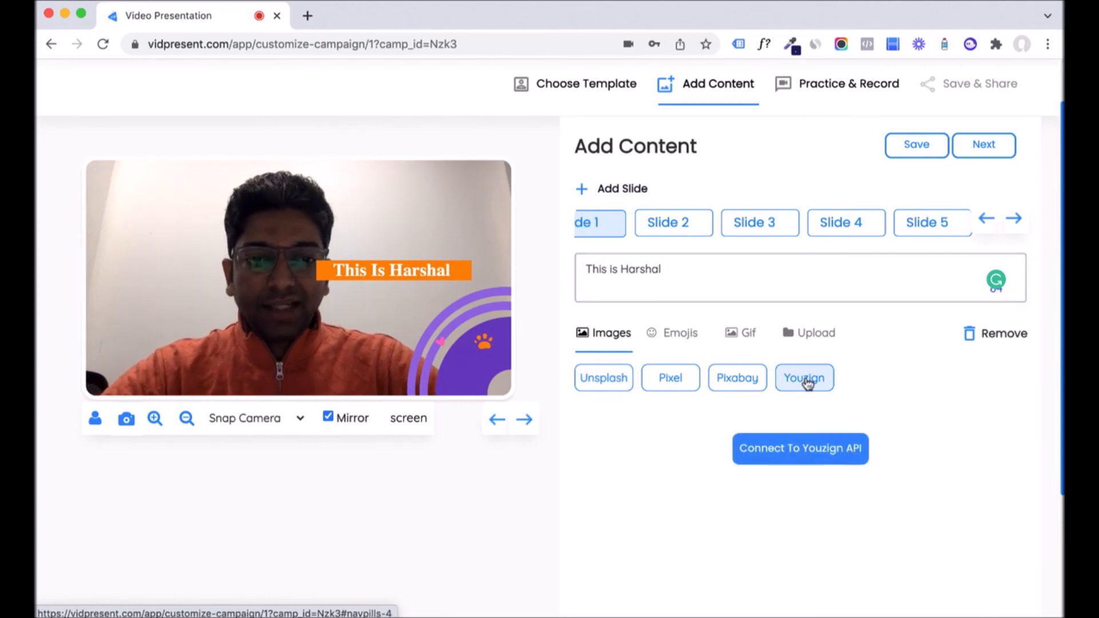
click(605, 384)
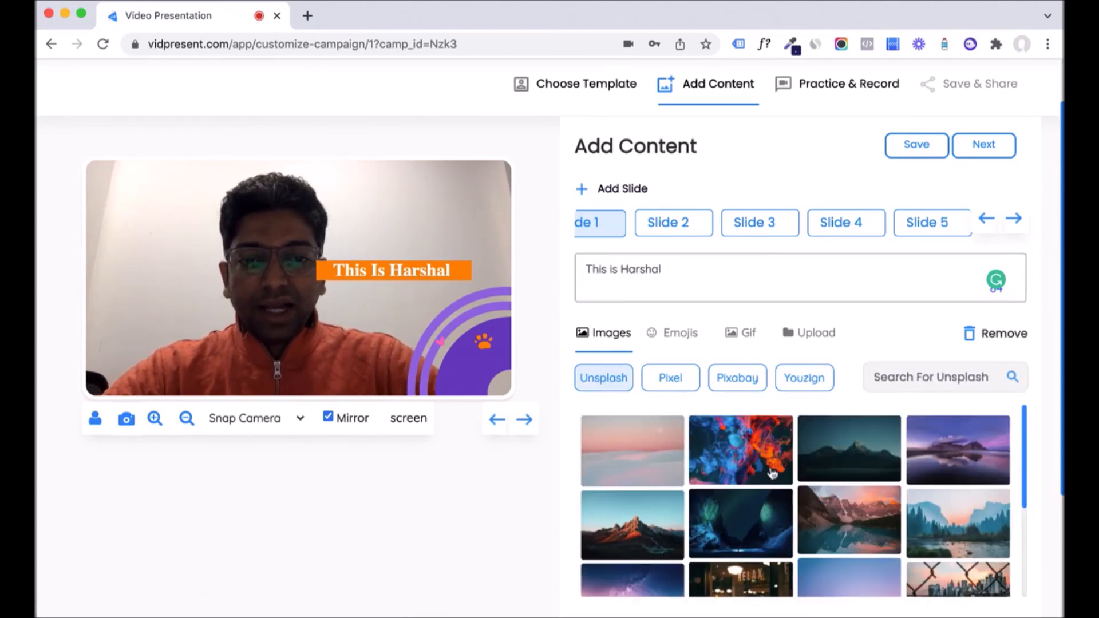
click(773, 473)
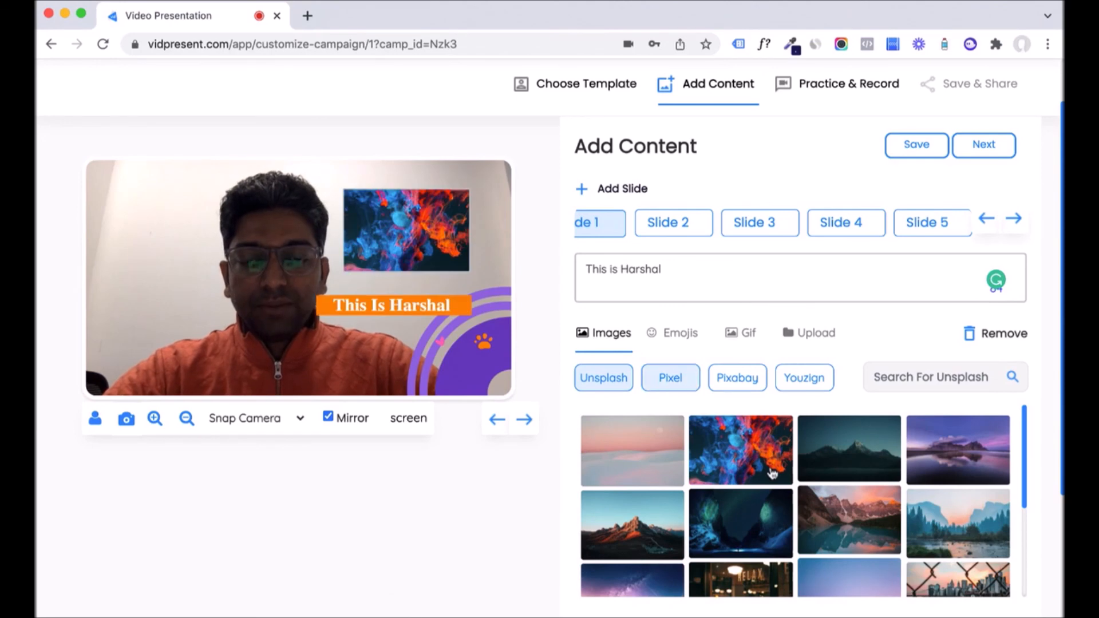
Step: Look at the Upload and Gif media sources and return to the stock images
click(810, 338)
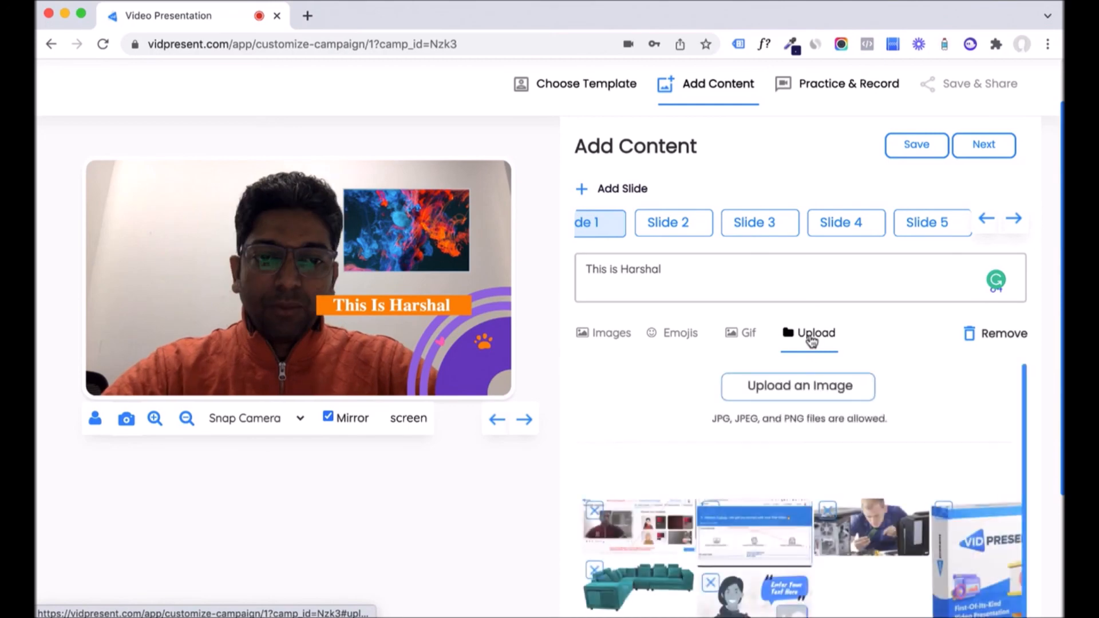
click(742, 335)
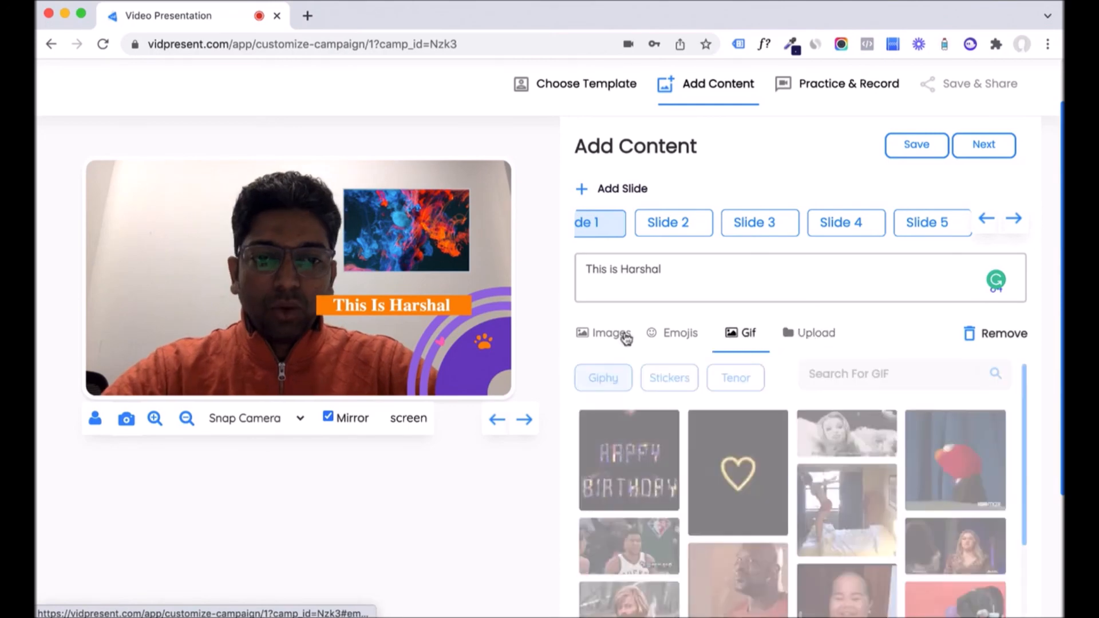
click(593, 337)
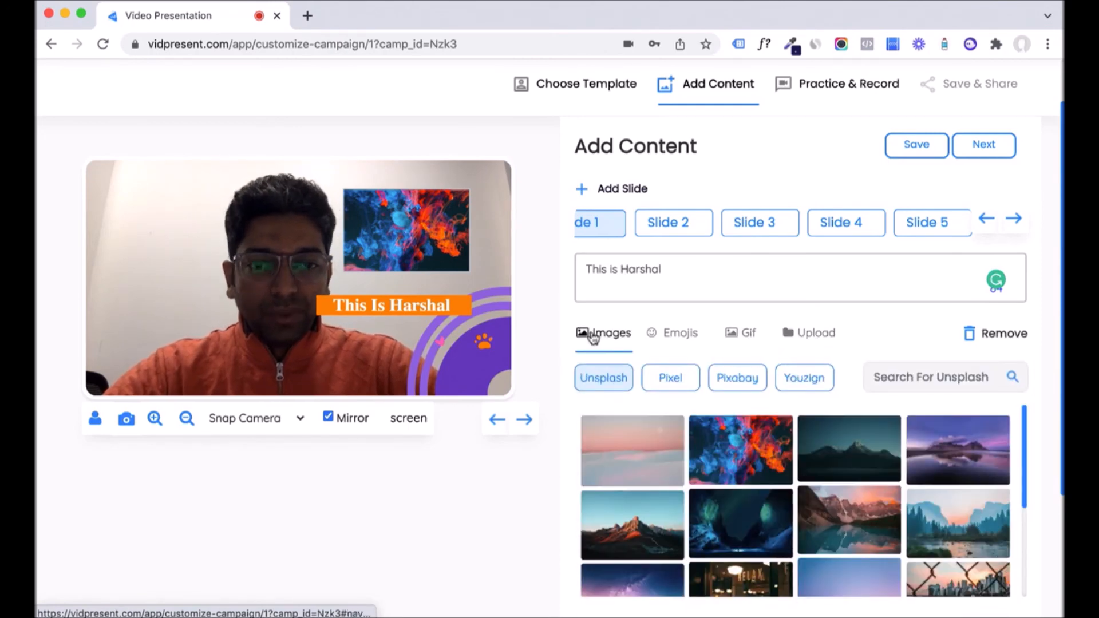
Step: Replace the sample text on Slide 2 with "This is slide 2"
click(665, 224)
triple_click(663, 267)
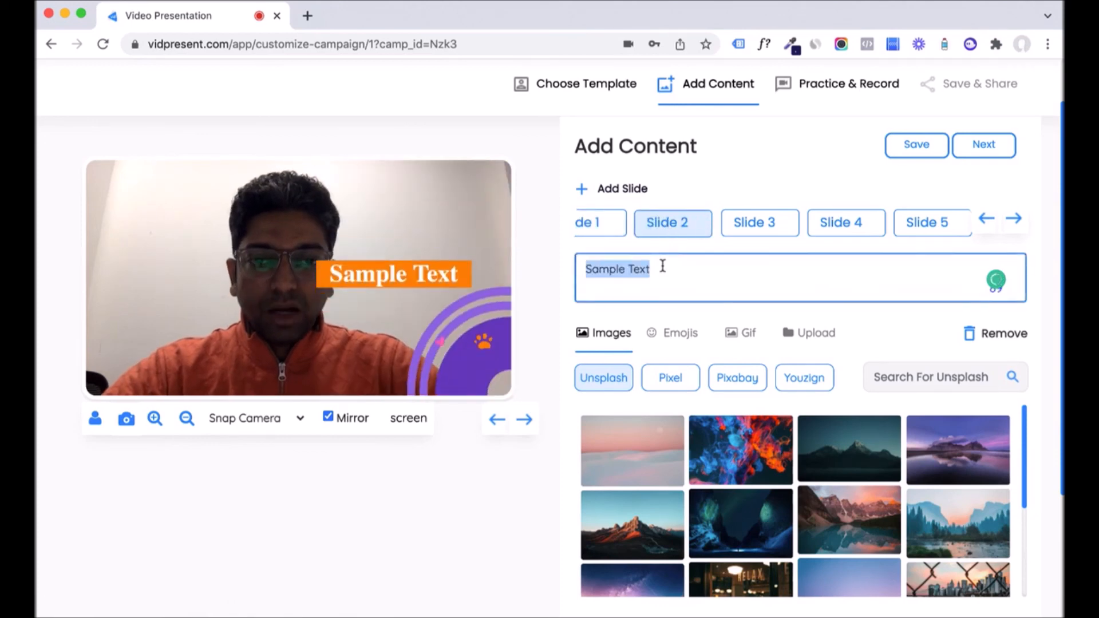
text(Thisi)
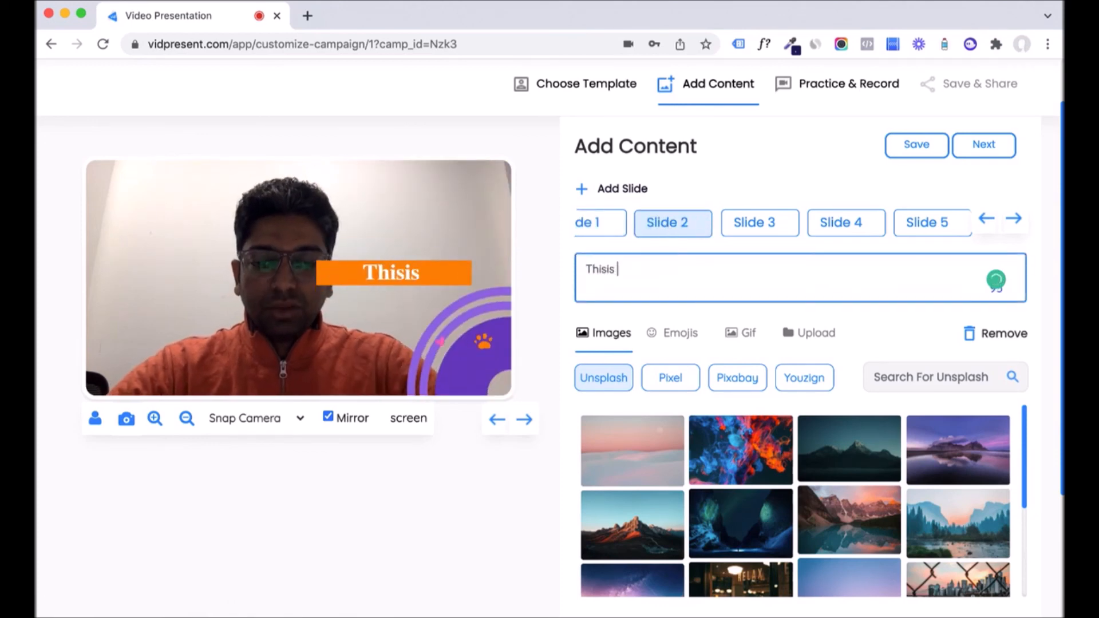
key(BackSpace)
text(is slide 2)
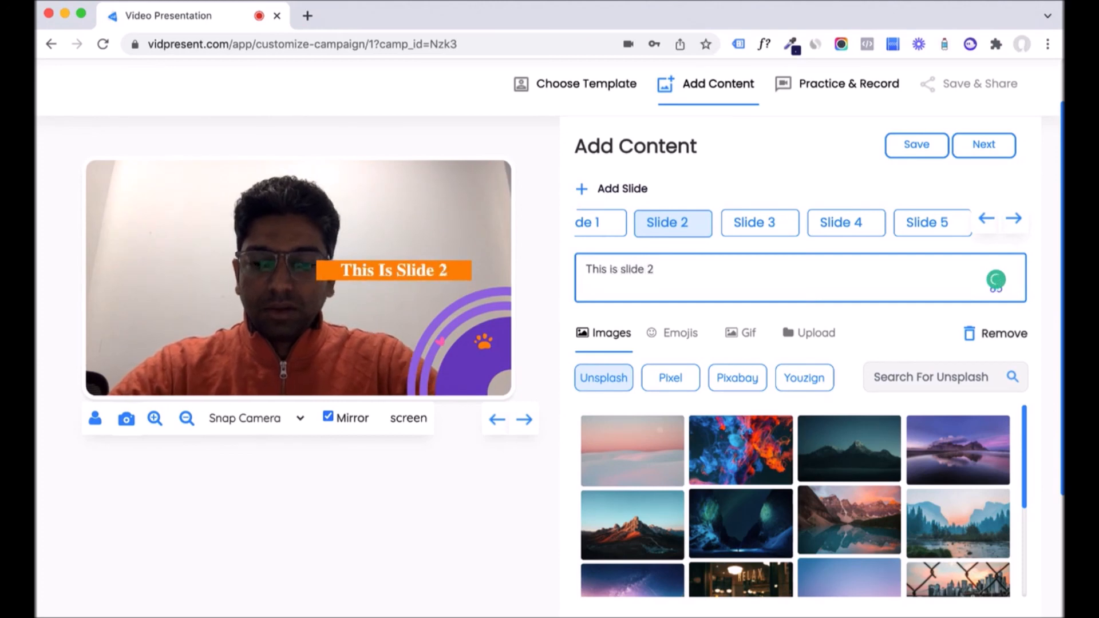
Step: Set Slide 3's text to "slide 3" and add the blue-and-orange smoke image from Unsplash
click(740, 222)
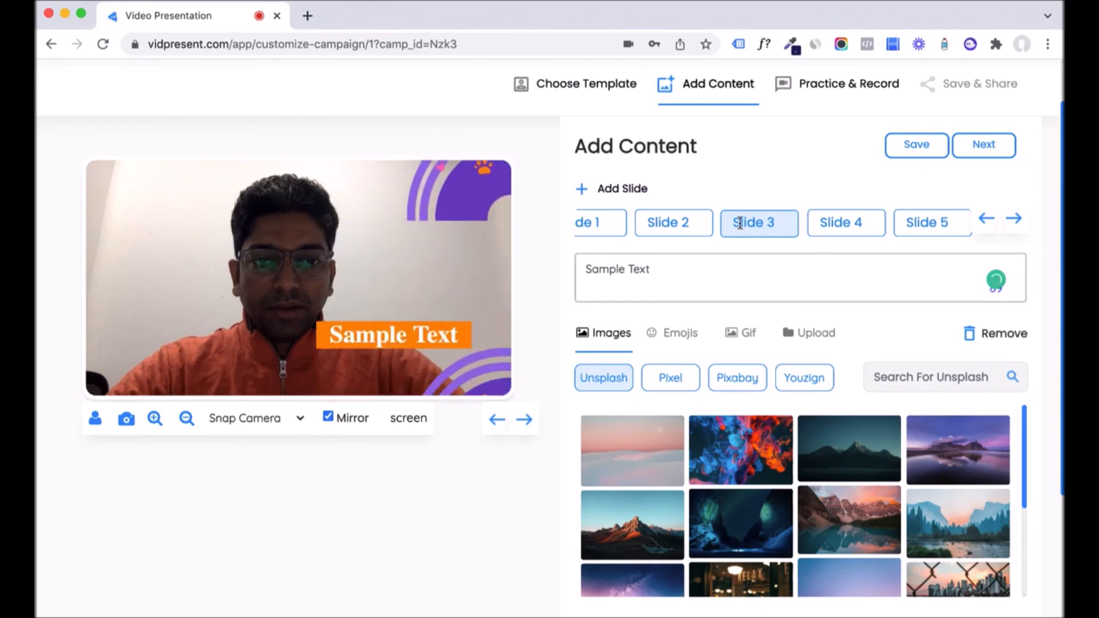
key(super+a)
text(slide 3)
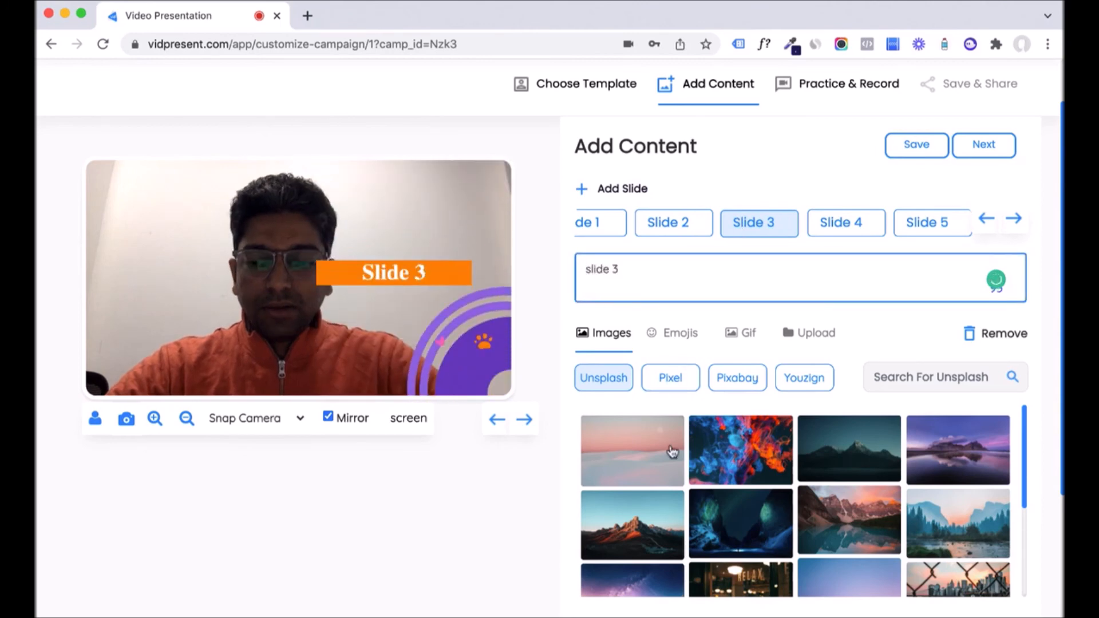
click(741, 458)
Step: Add the black-and-white archway photo from the Pixel source to Slide 2
click(666, 223)
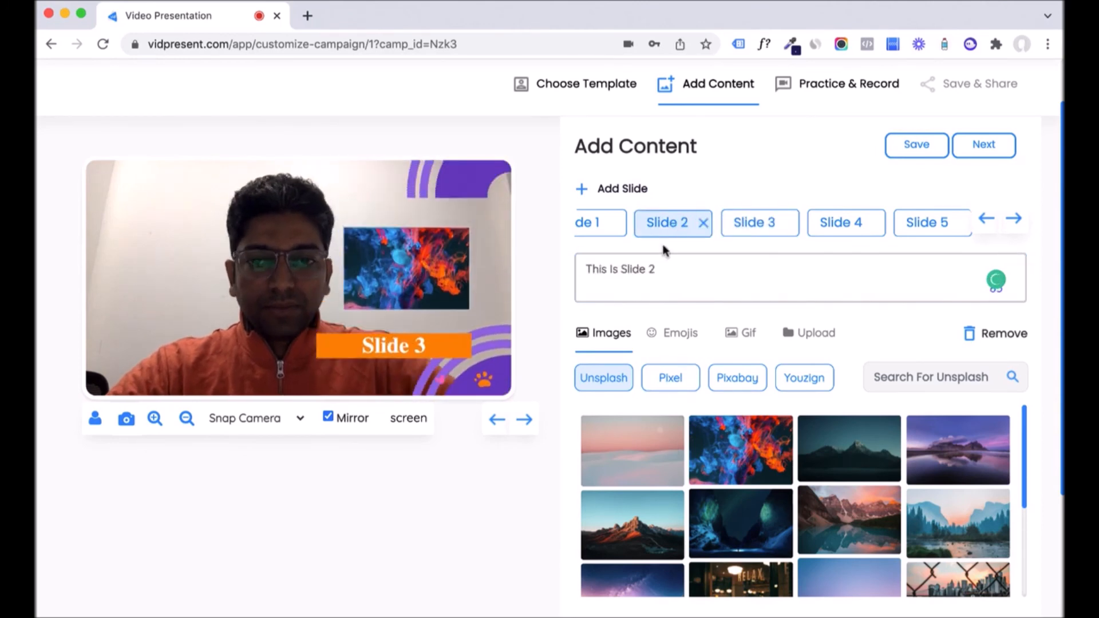
click(684, 383)
click(828, 475)
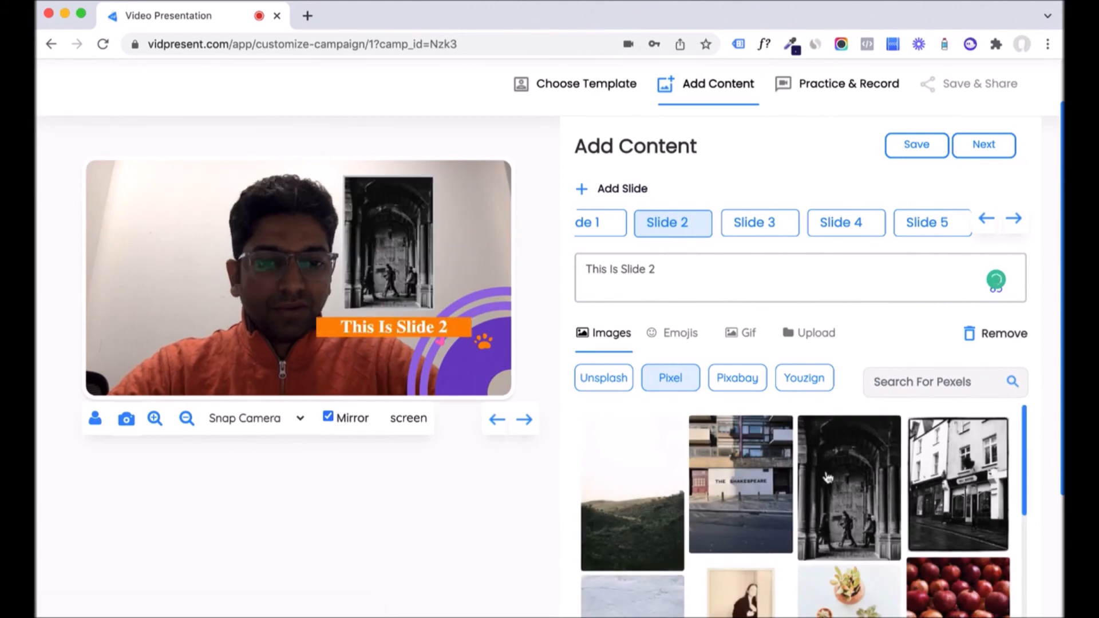
Step: Replace the sample text on Slide 4 with "this is slide 4"
click(741, 224)
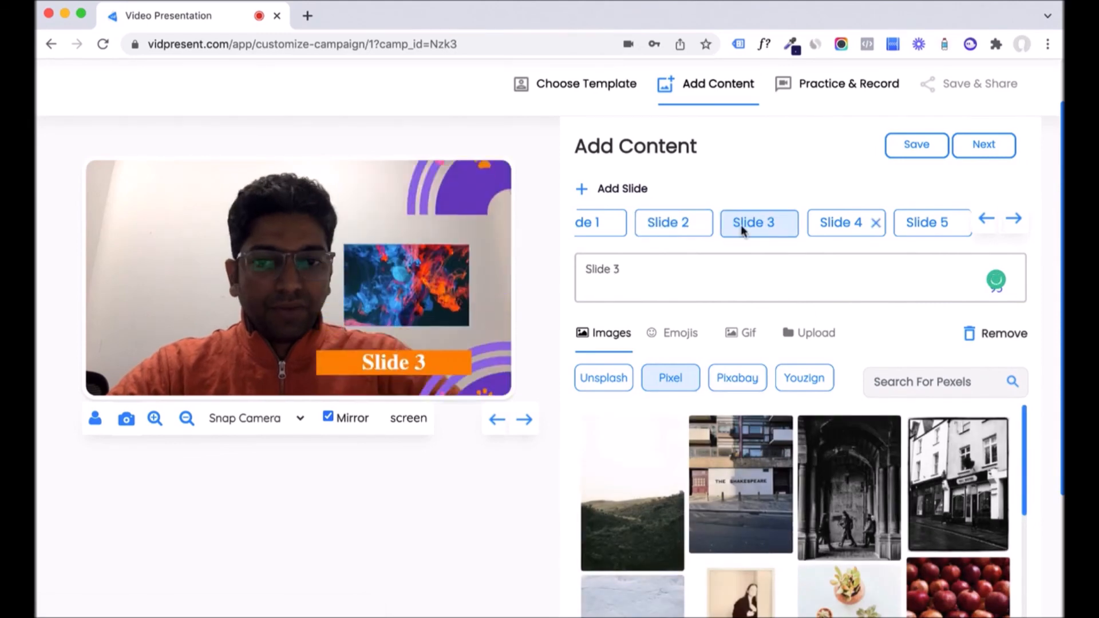
click(825, 223)
triple_click(677, 272)
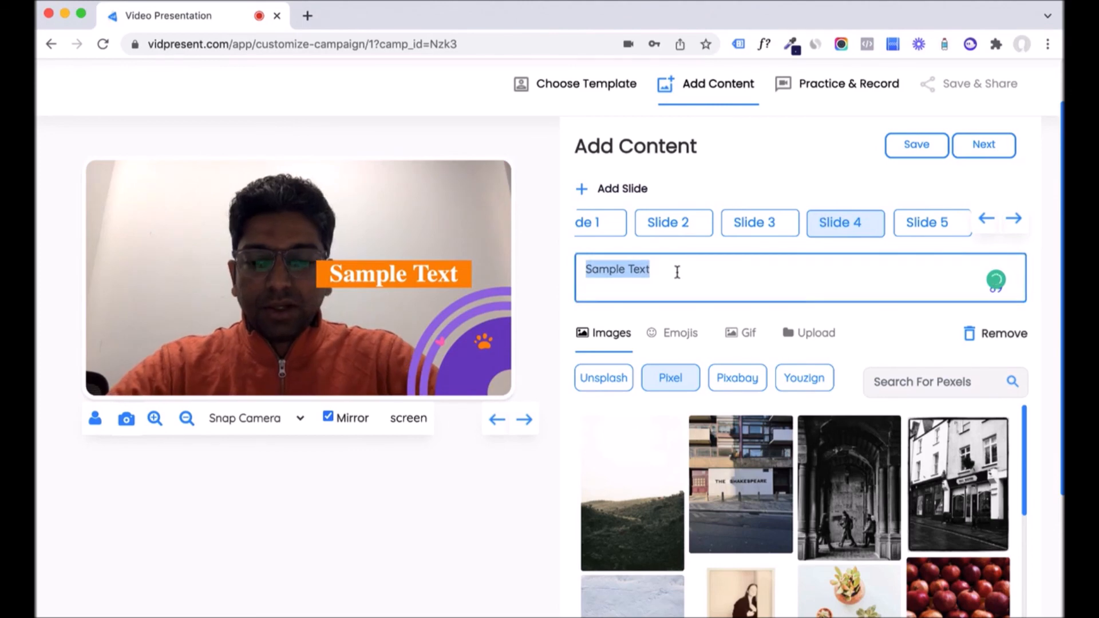
text(th)
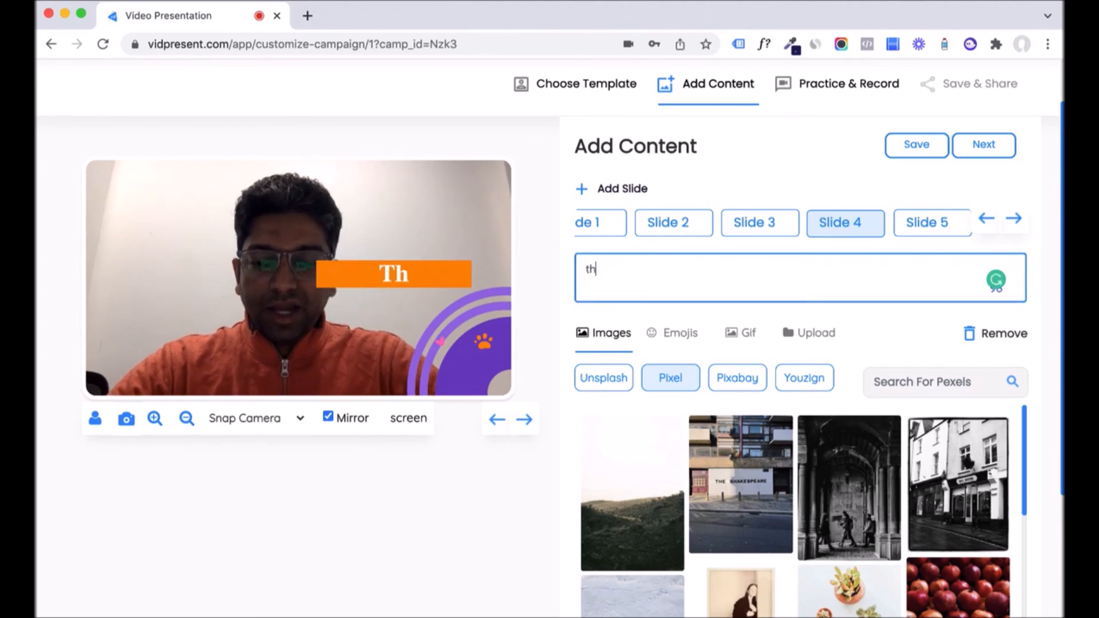
text(is is slide 4)
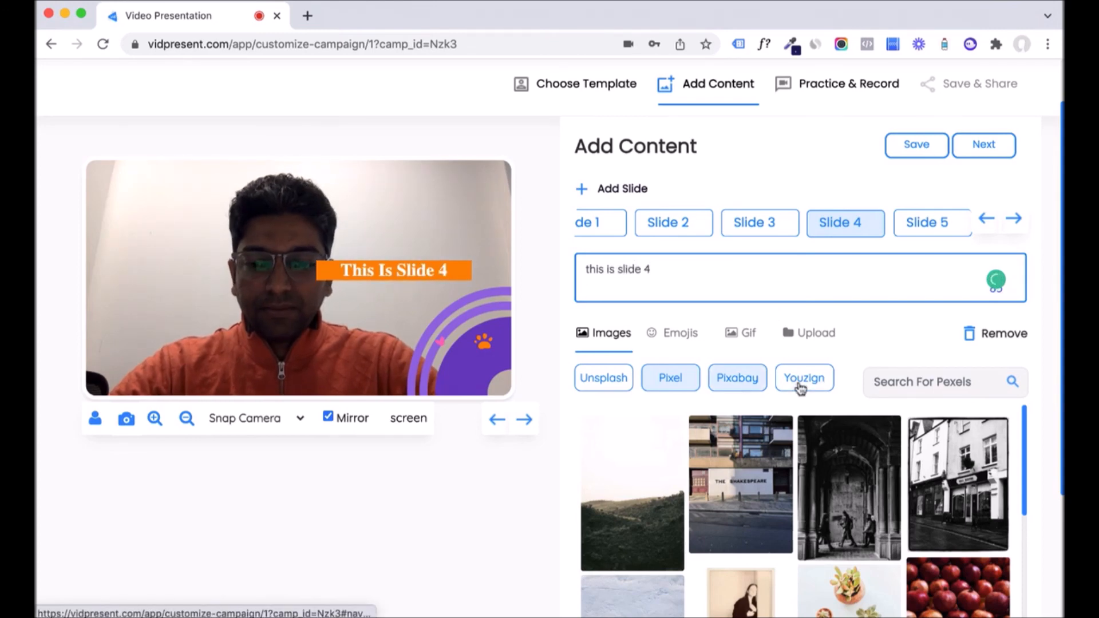
Step: Add the aurora-over-mountains photo from Pixabay to Slide 4 and look at the emoji library
click(739, 379)
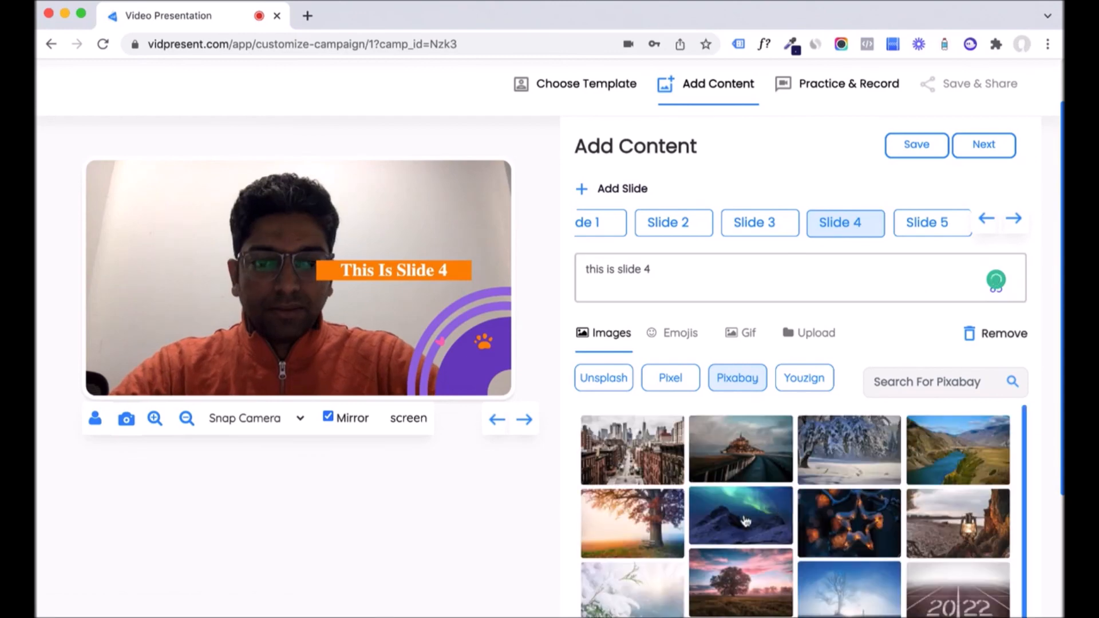
click(745, 521)
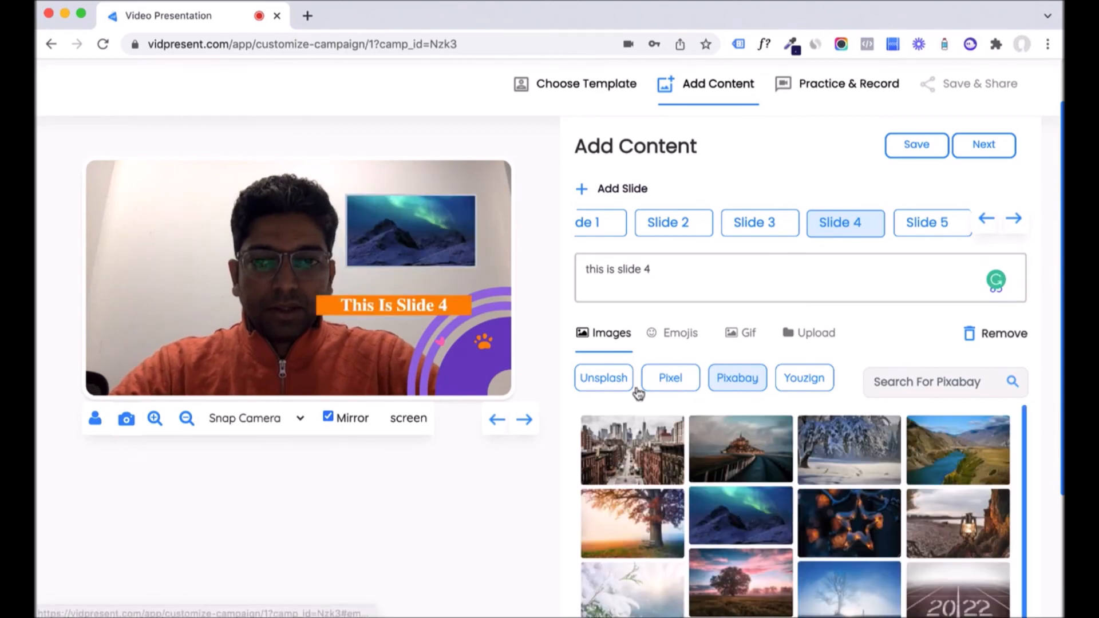
click(667, 338)
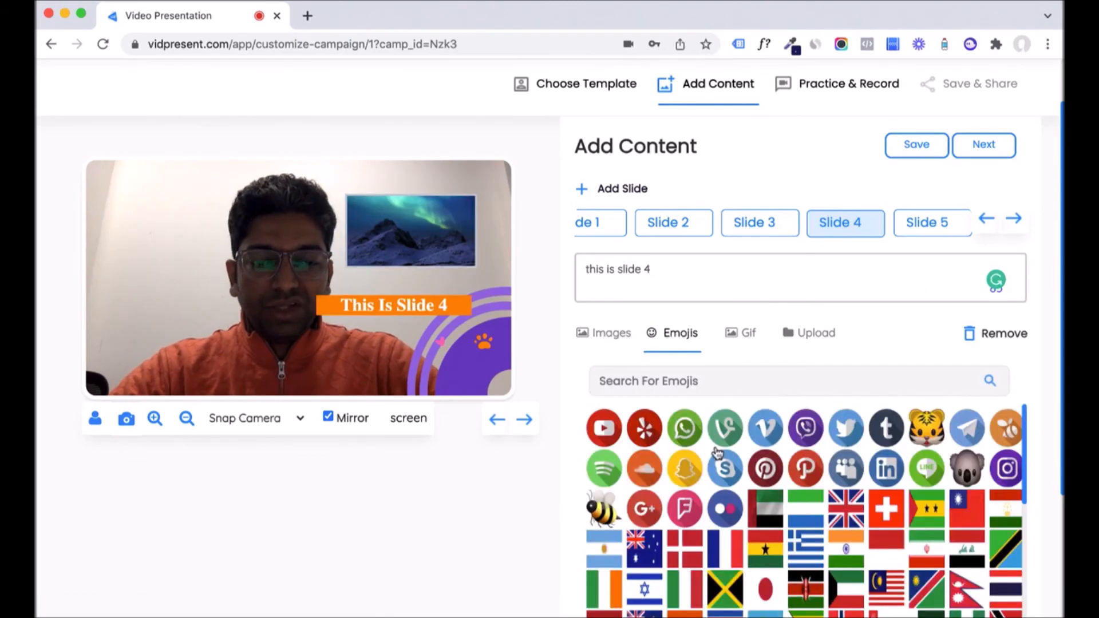
click(684, 427)
Step: Set Slide 5's text to "slide 5" and add the snow-covered tree photo from Pixabay
click(908, 222)
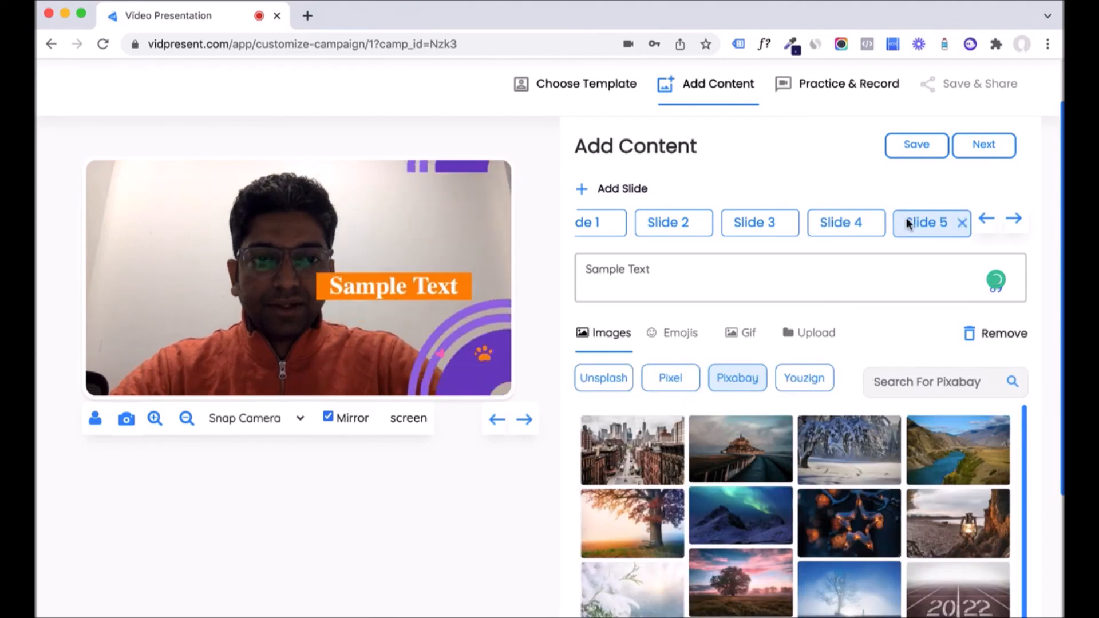
triple_click(690, 265)
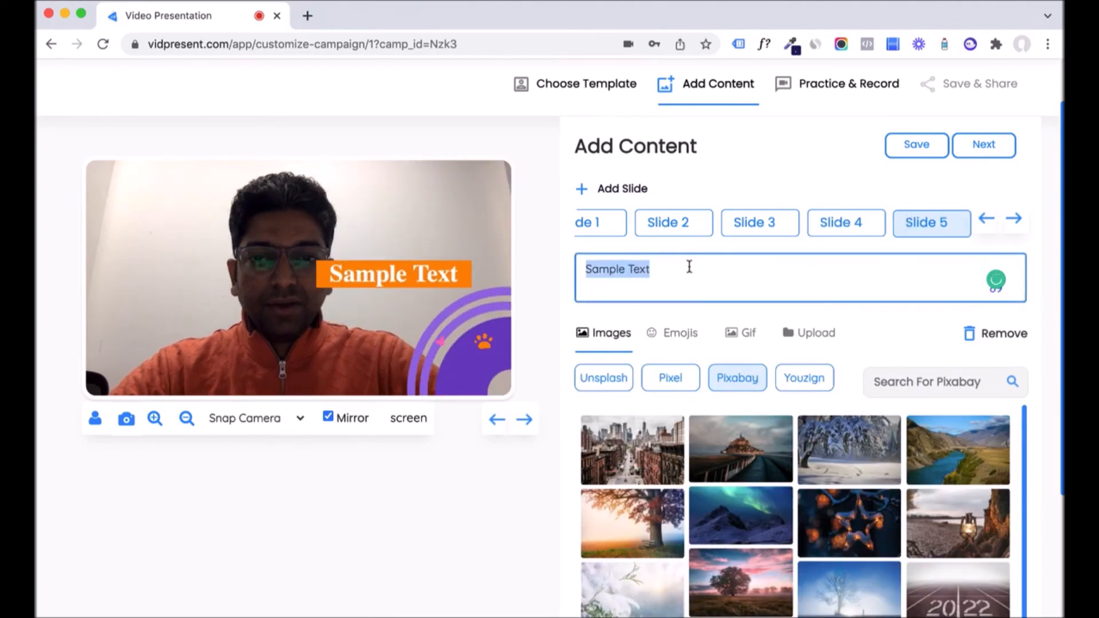
text(slide 5)
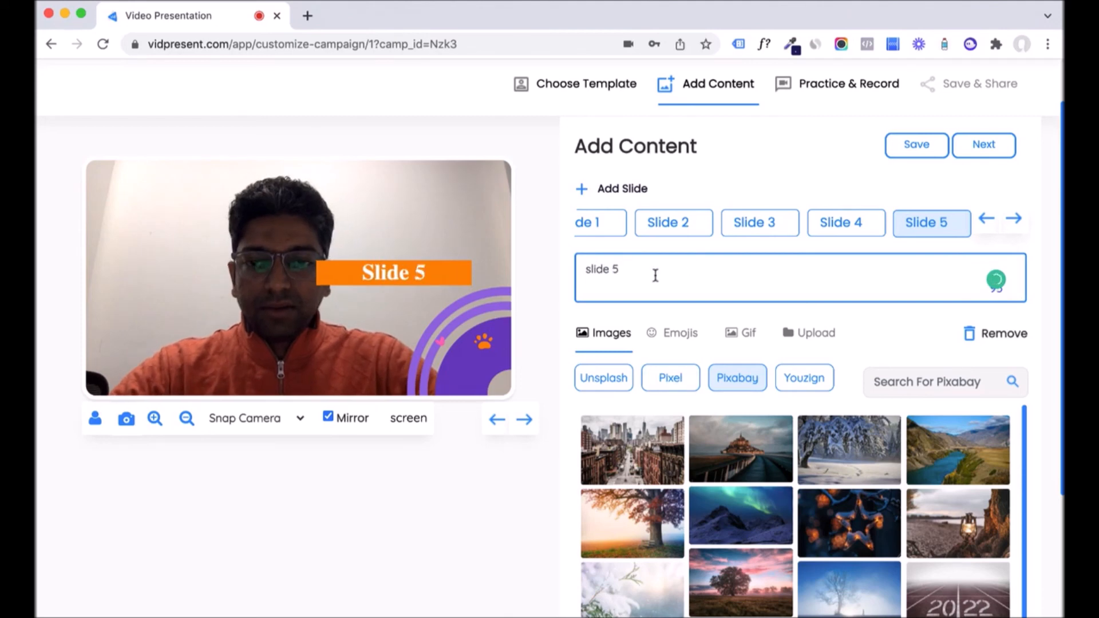
click(839, 466)
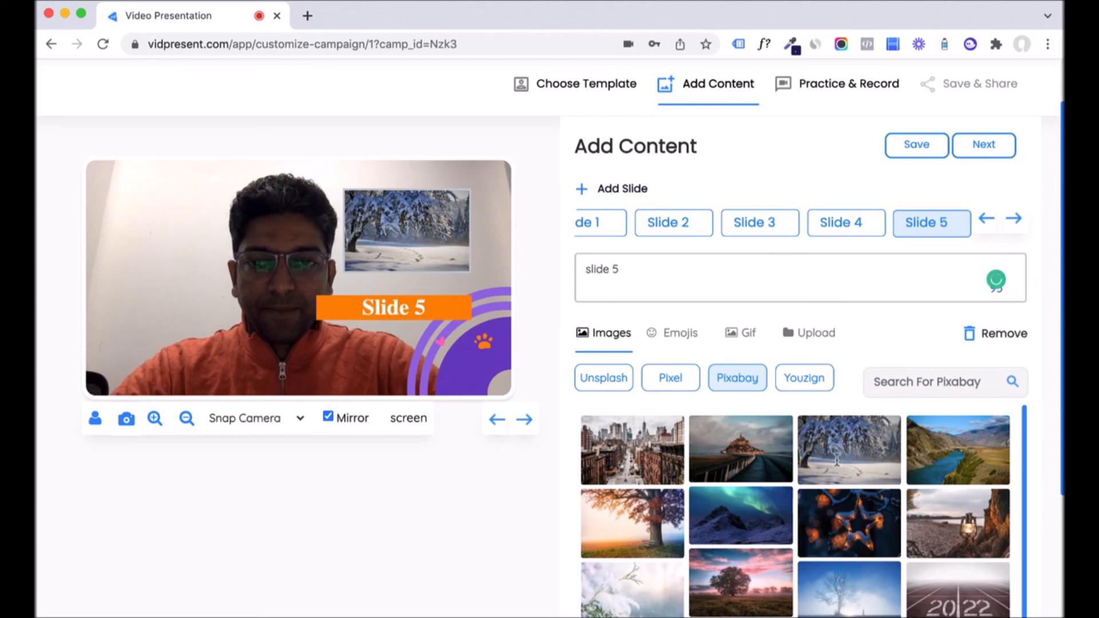
scroll(741, 307, up, 2)
scroll(741, 307, down, 1)
scroll(739, 308, down, 1)
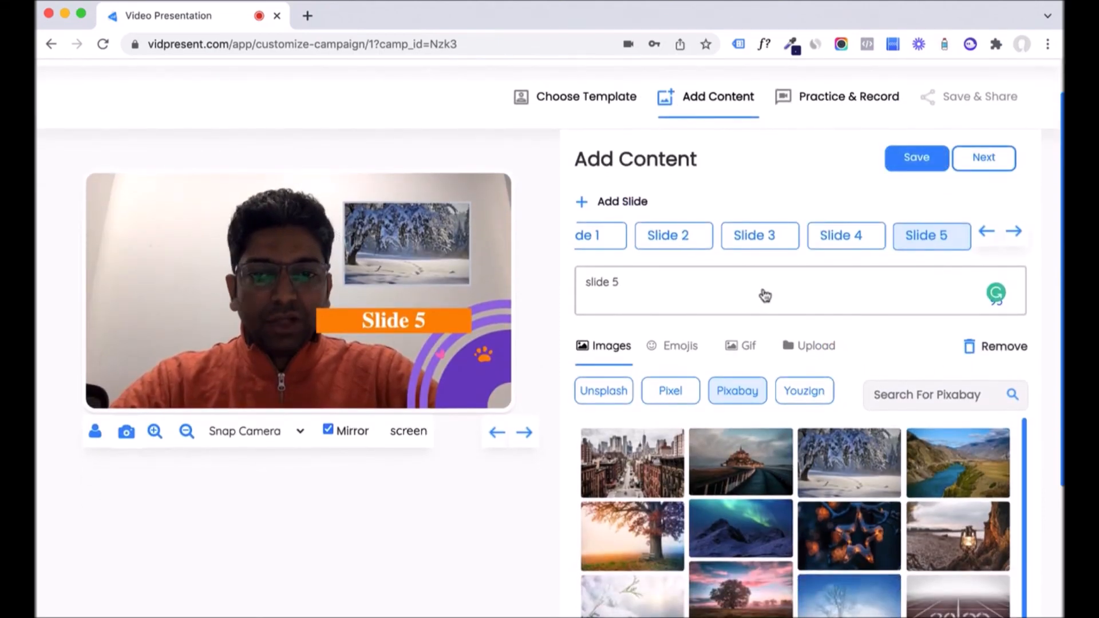
Step: Proceed to the Practice & Record stage and try the presenter-only view before bringing the slide content back
click(982, 158)
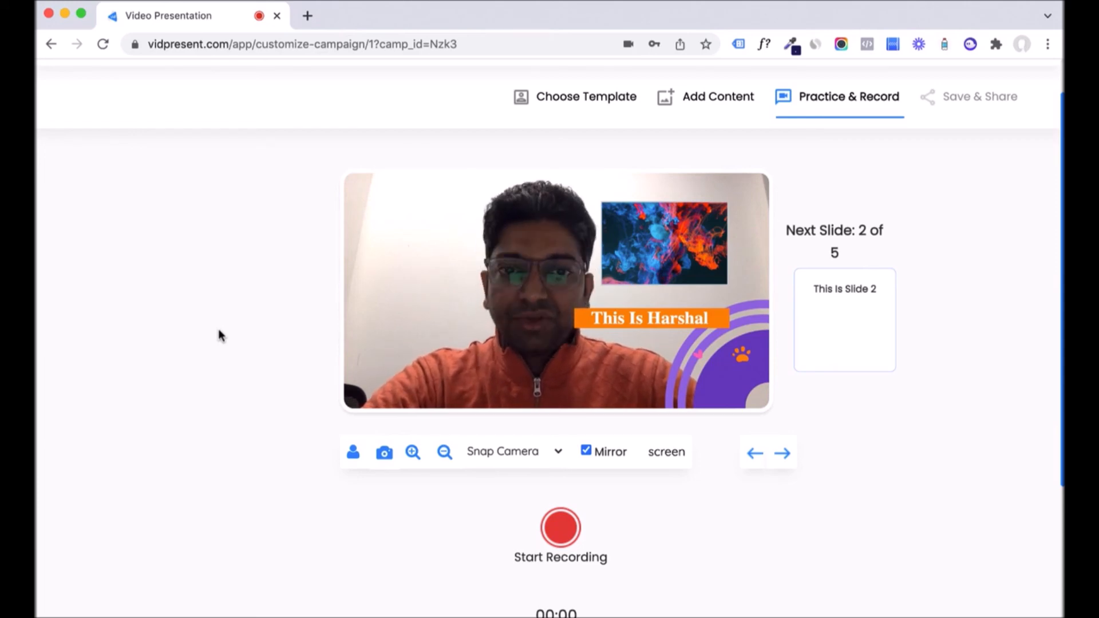
click(352, 454)
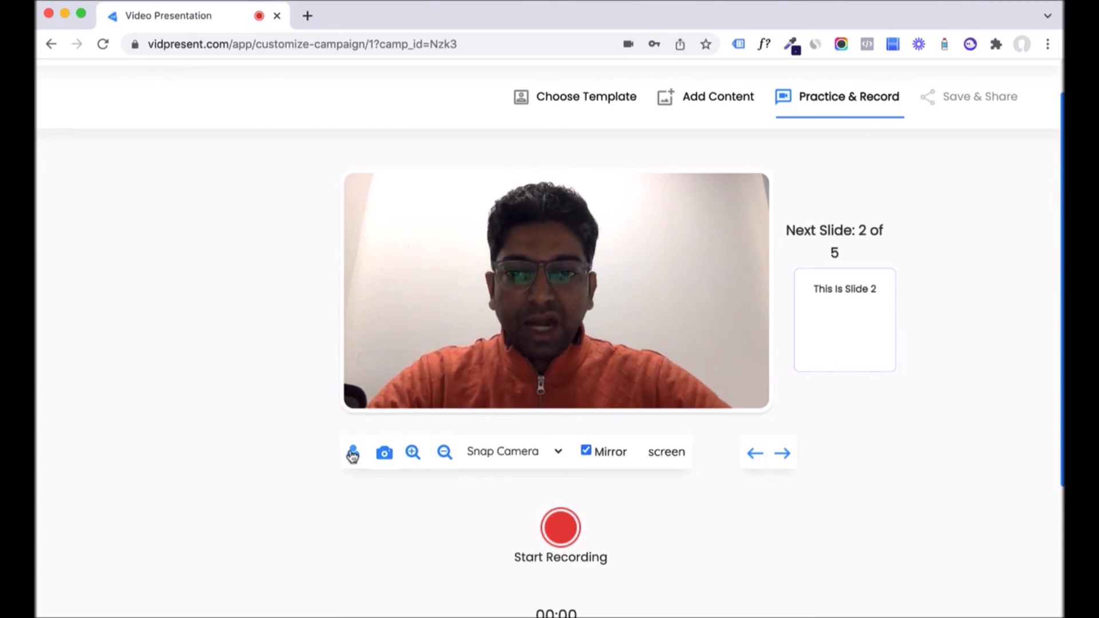
click(352, 453)
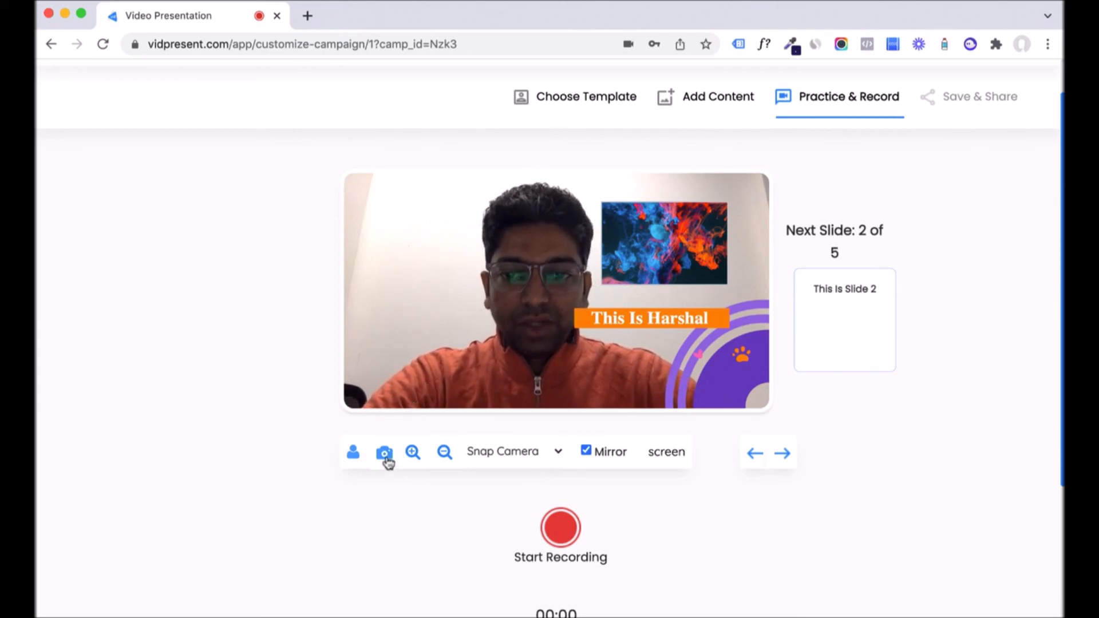
Step: Try enlarging the first slide's content and restoring its size, and look at the available camera choices
click(412, 453)
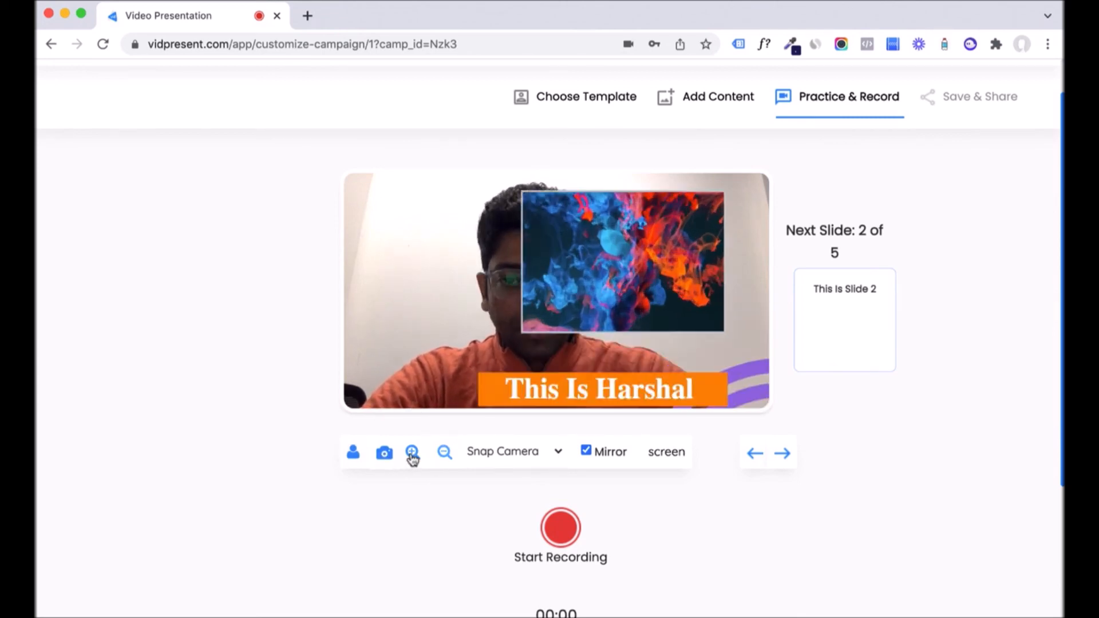
click(412, 452)
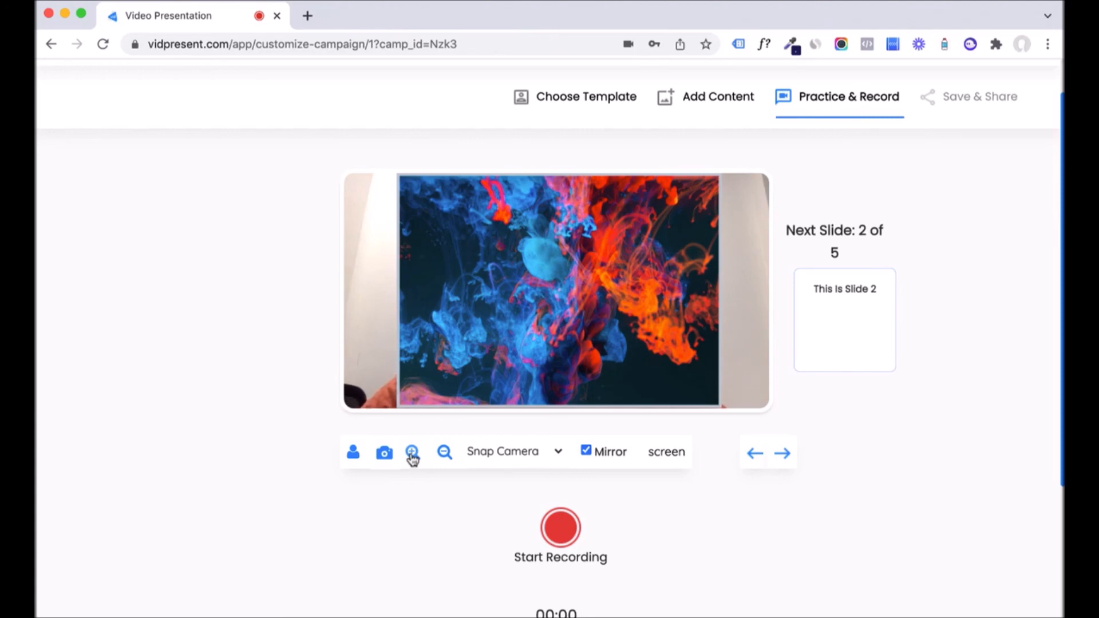
click(445, 453)
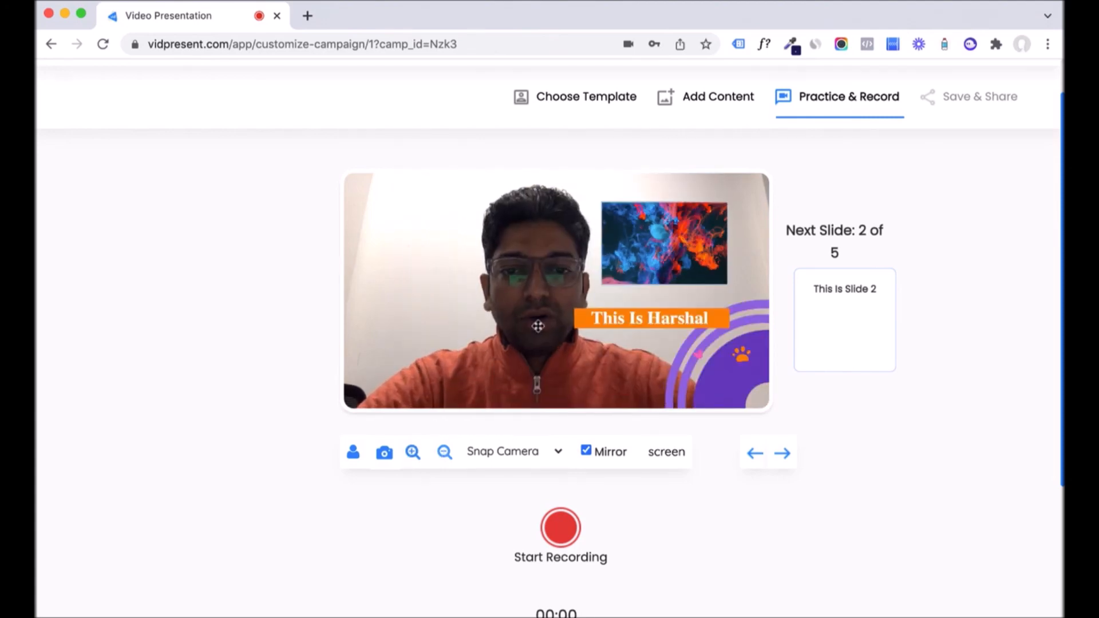
click(559, 453)
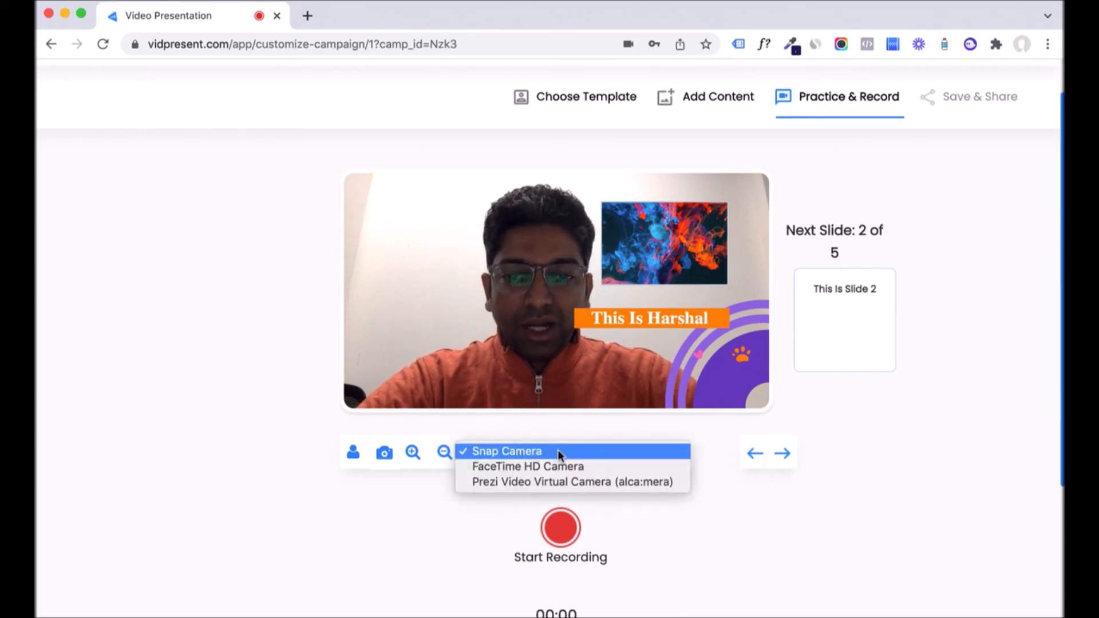
click(456, 506)
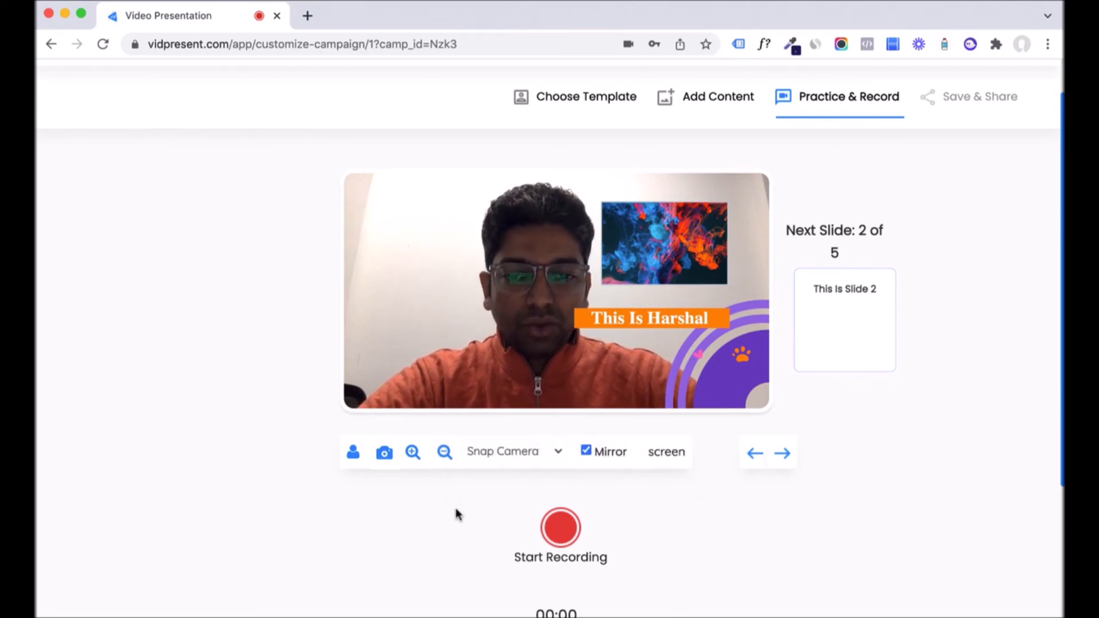
Step: Try the camera view with the Mirror option off and turn mirroring back on
click(587, 453)
click(587, 453)
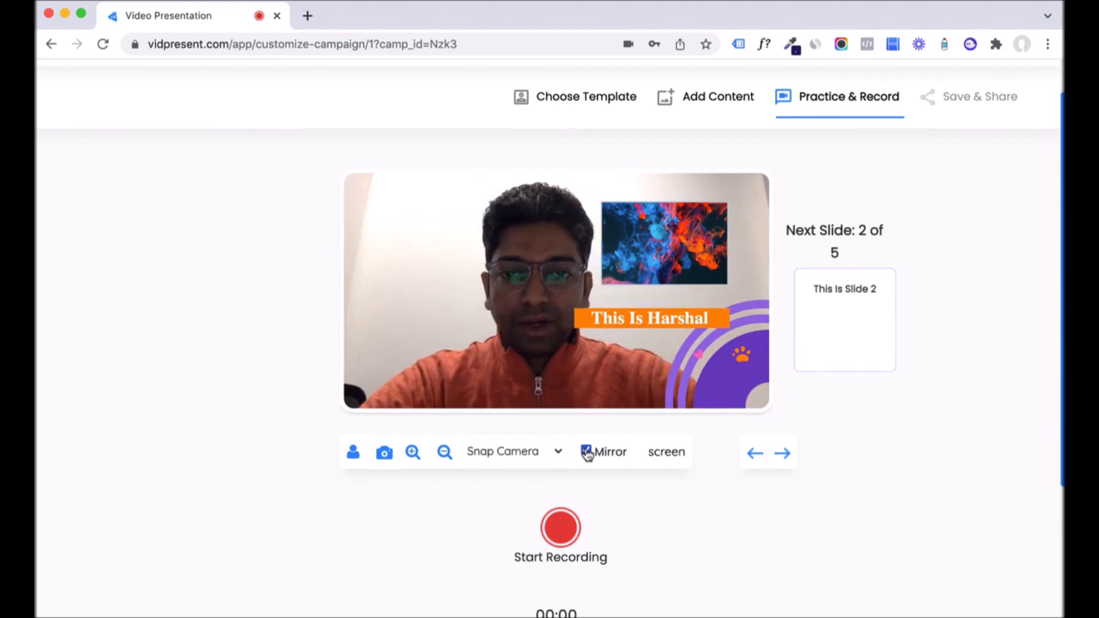
click(587, 452)
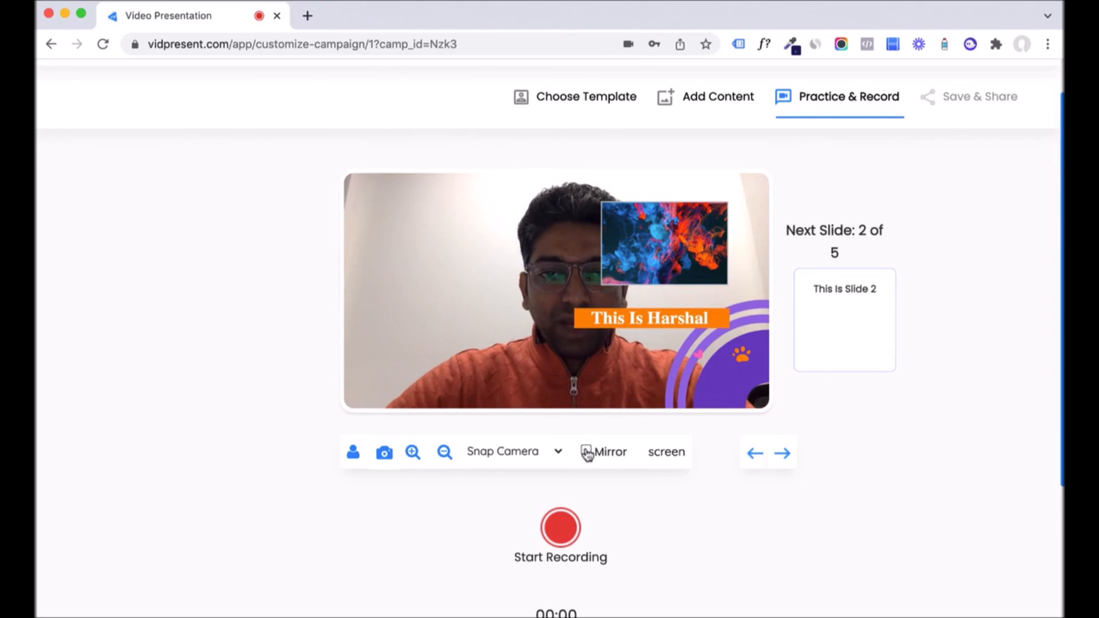
click(587, 453)
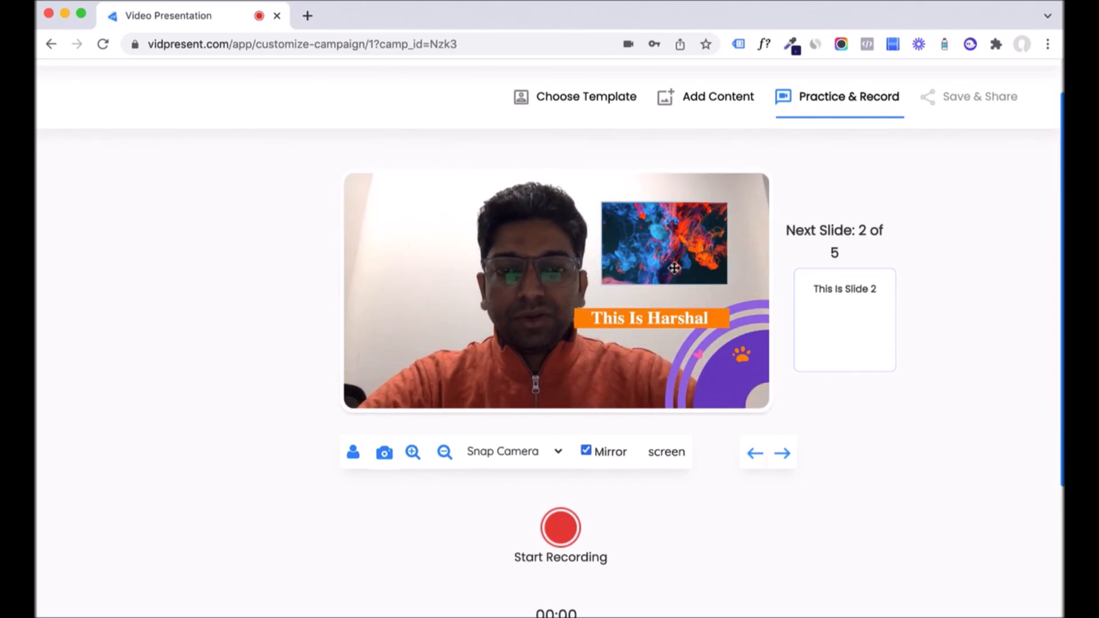
click(587, 452)
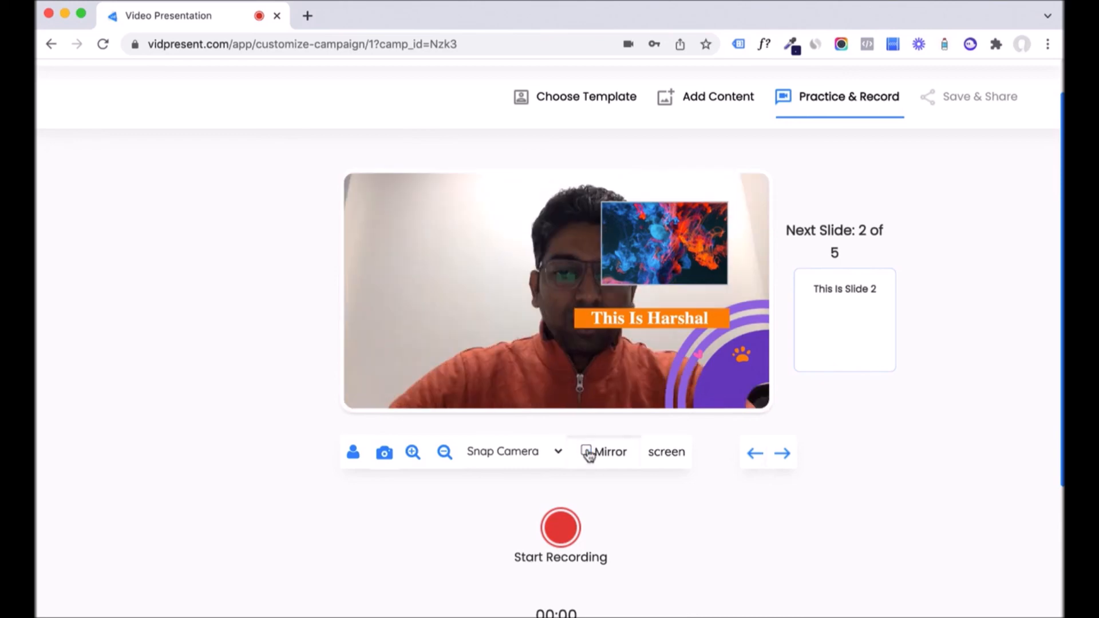
click(587, 453)
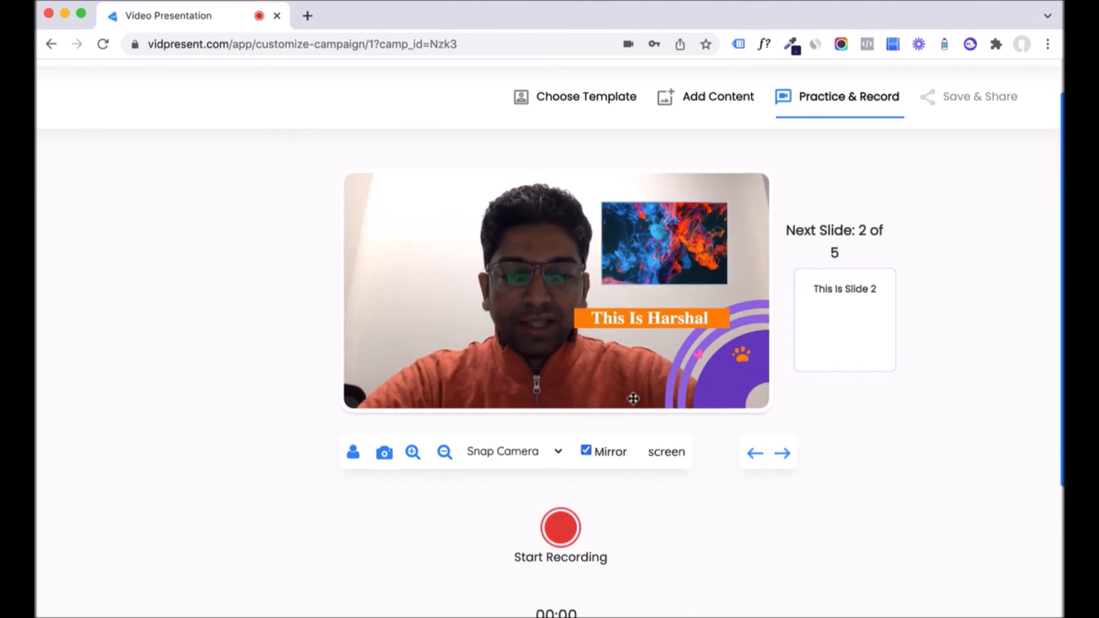
Step: Practice advancing through Slides 2 and 3 and return to the first slide
click(783, 453)
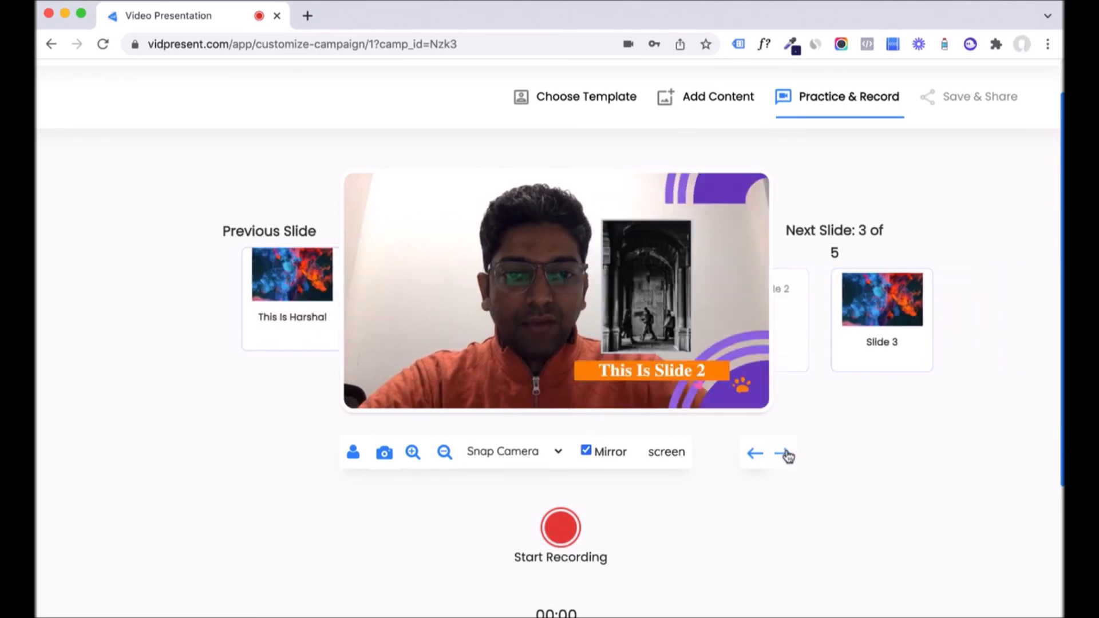
click(783, 453)
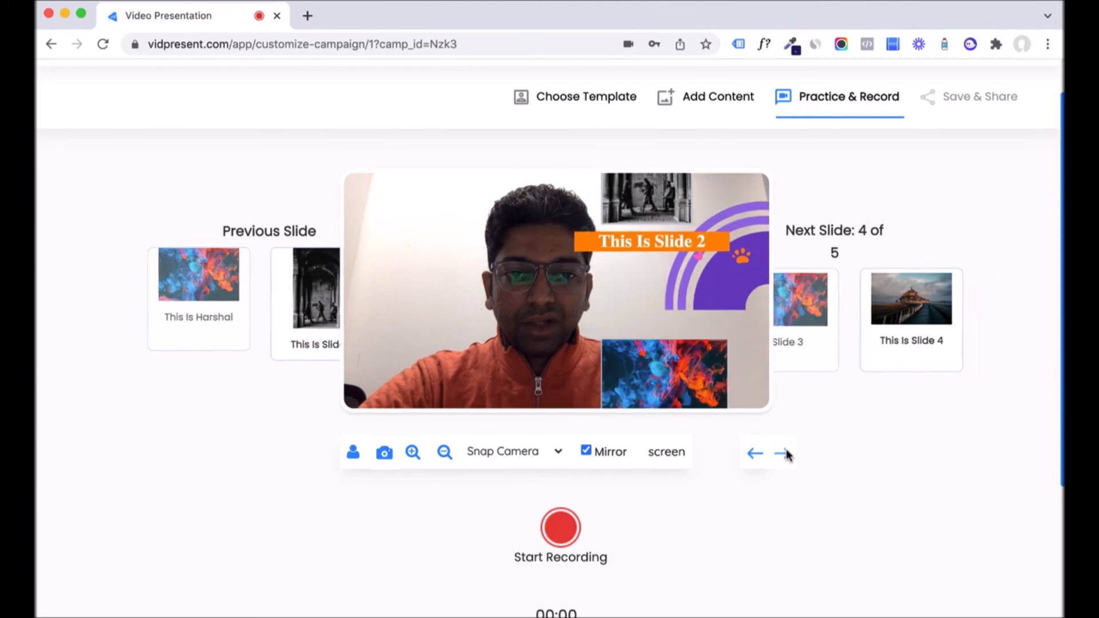
key(Left)
key(Left)
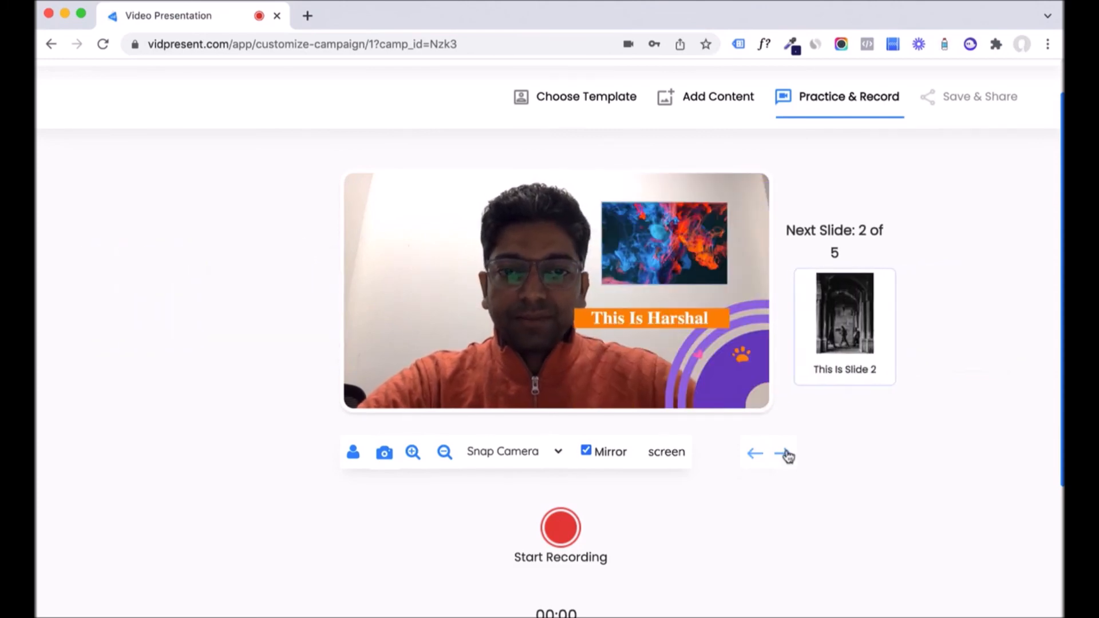
Step: Start recording the presentation from the first slide and advance to Slide 2
click(560, 527)
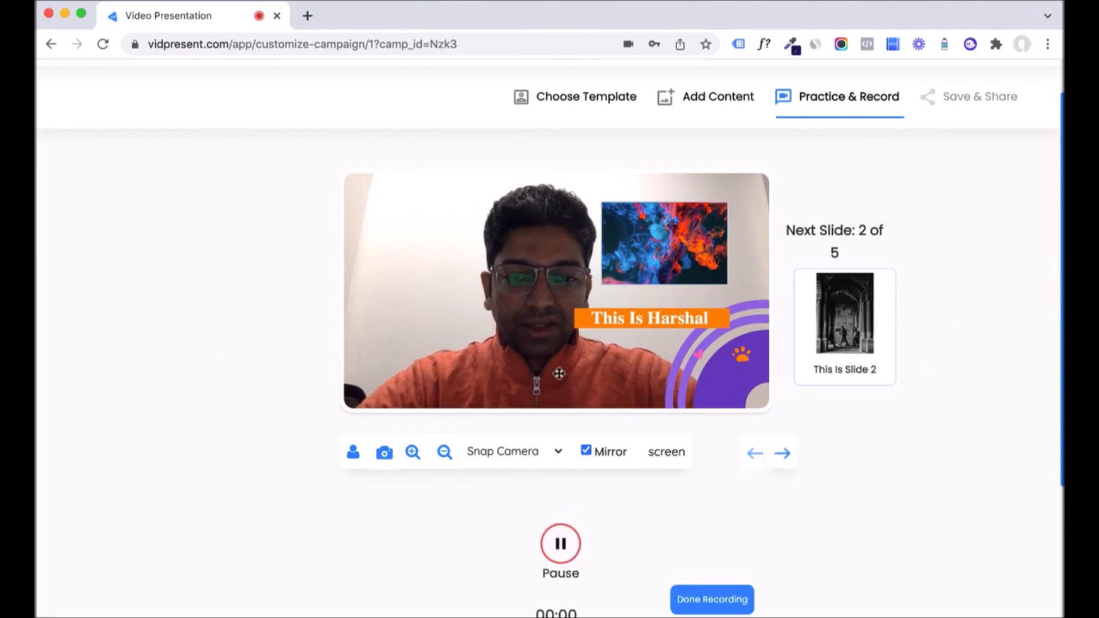
scroll(542, 587, down, 2)
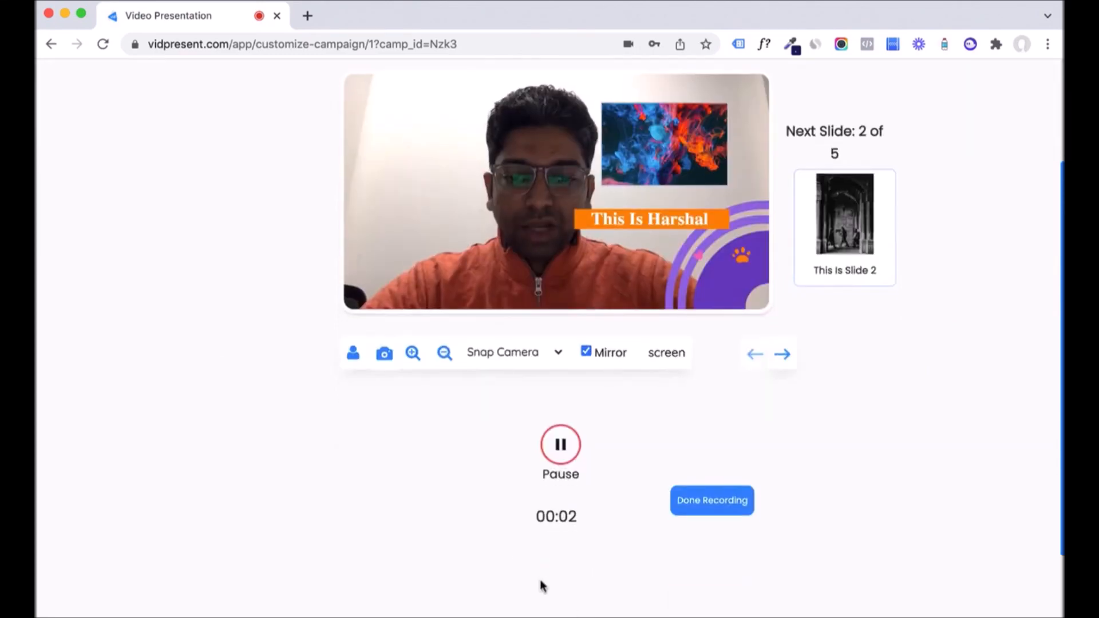
scroll(542, 587, up, 4)
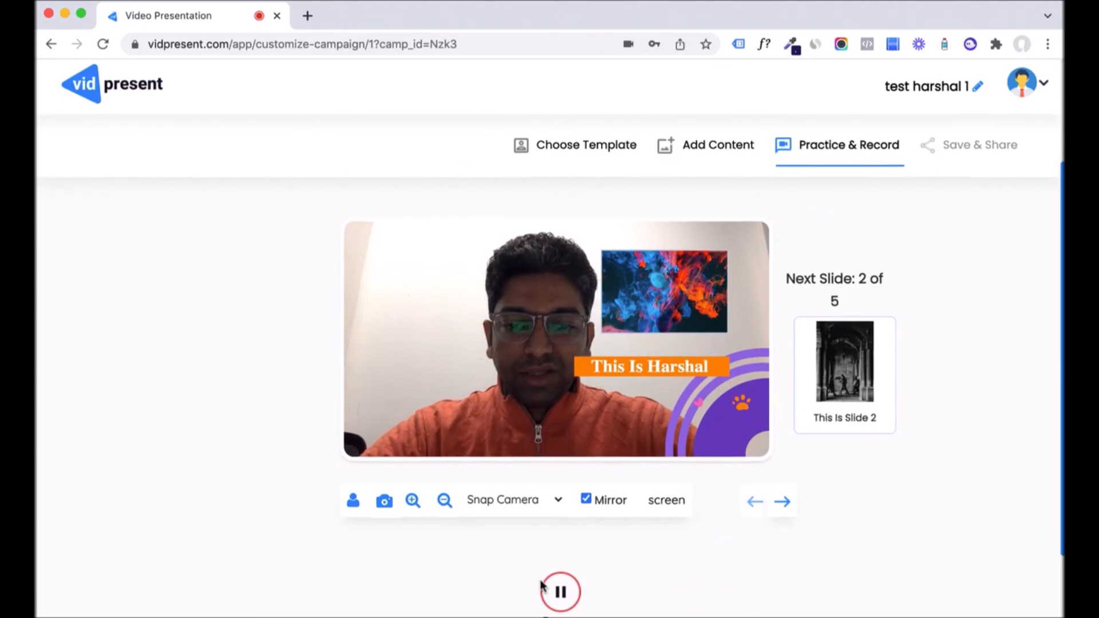
click(784, 502)
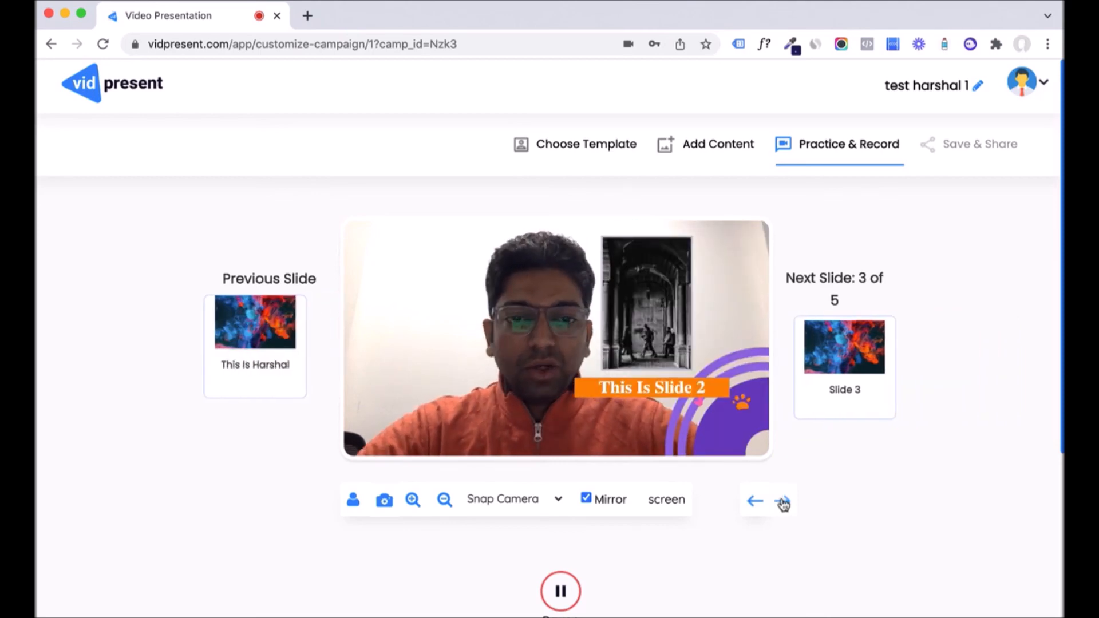
Step: While recording, enlarge Slide 2's content, restore its size, and advance to Slide 3
click(412, 500)
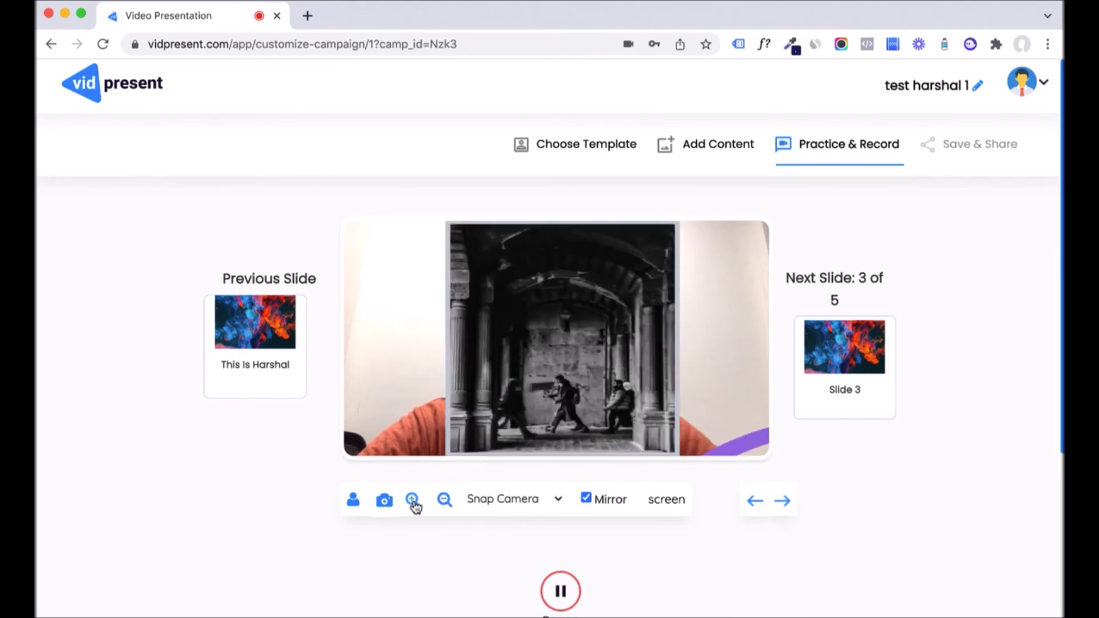
click(445, 500)
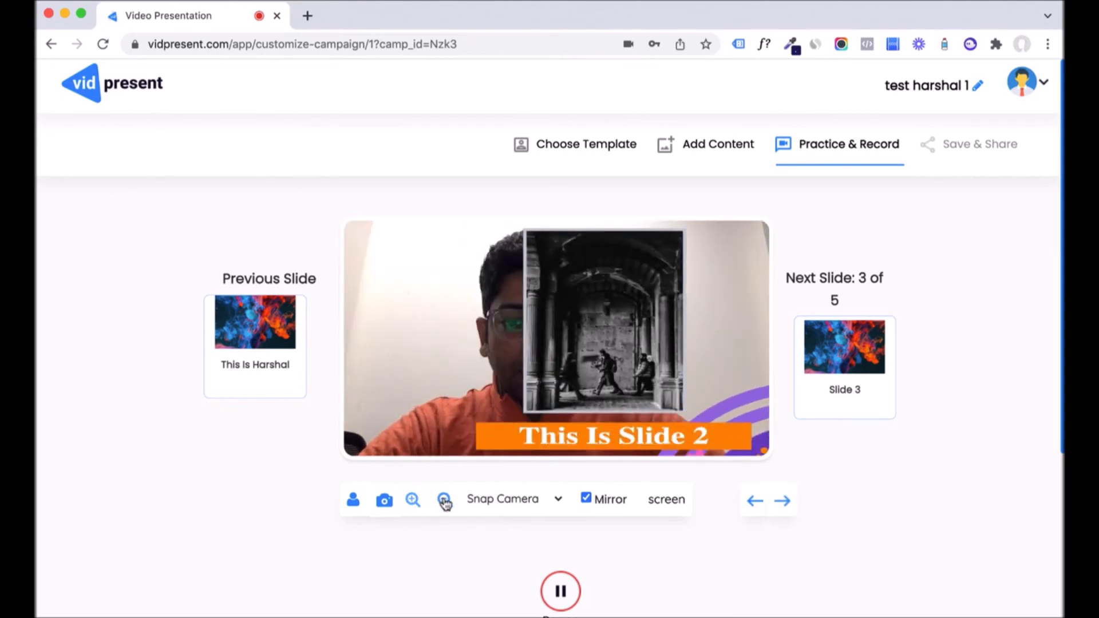
click(783, 501)
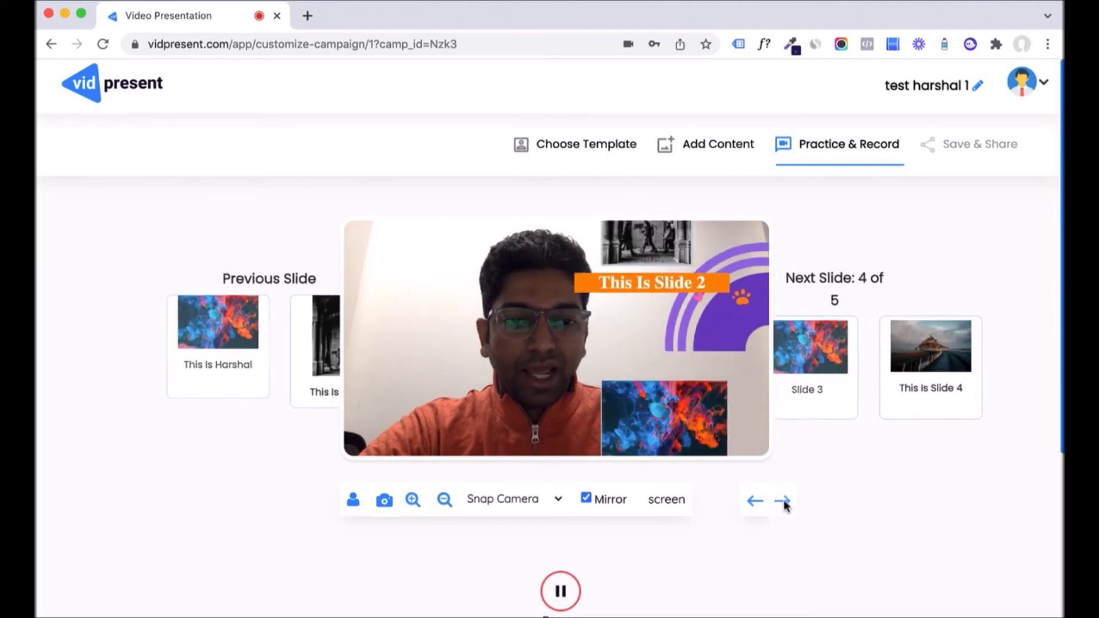
Step: Advance the running recording through Slides 4 and 5 and finish recording at the end of the presentation
click(783, 501)
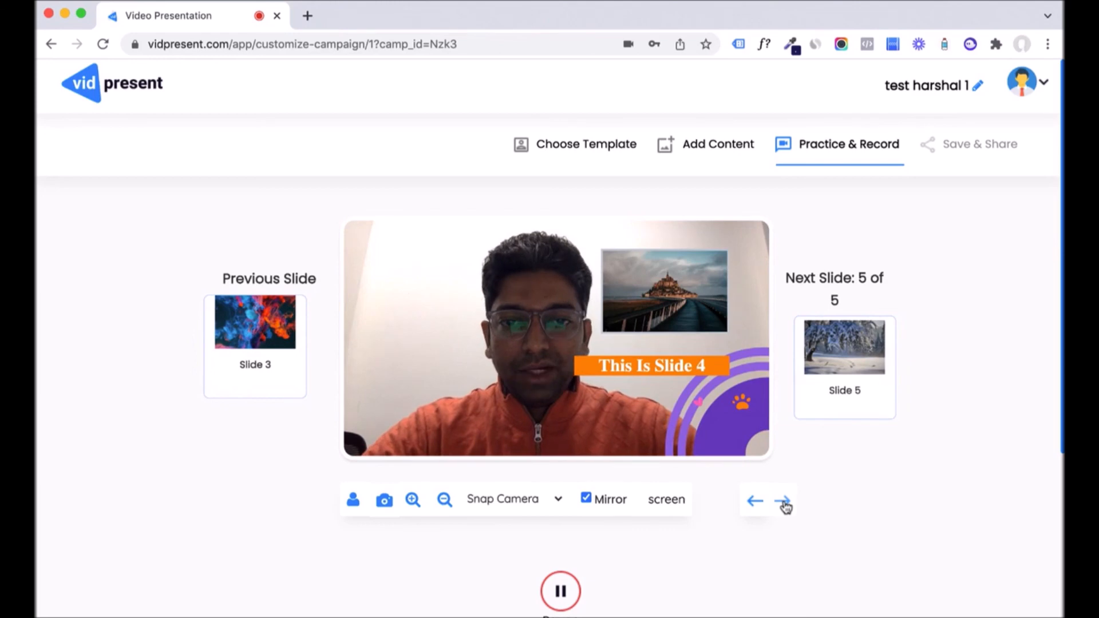
click(783, 501)
click(784, 502)
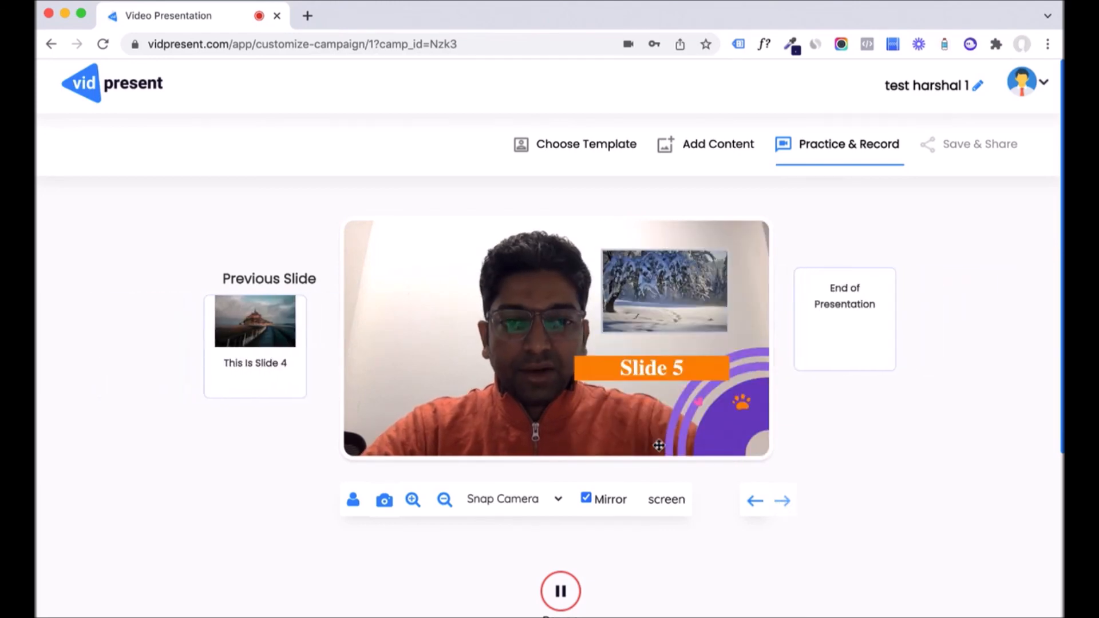
scroll(659, 445, down, 3)
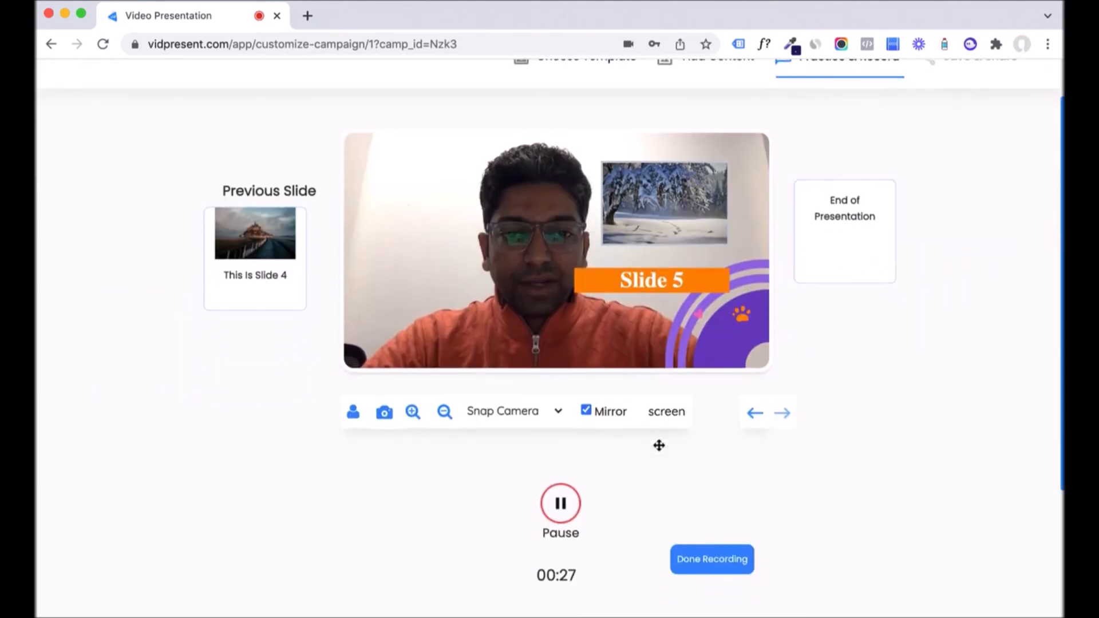
click(710, 562)
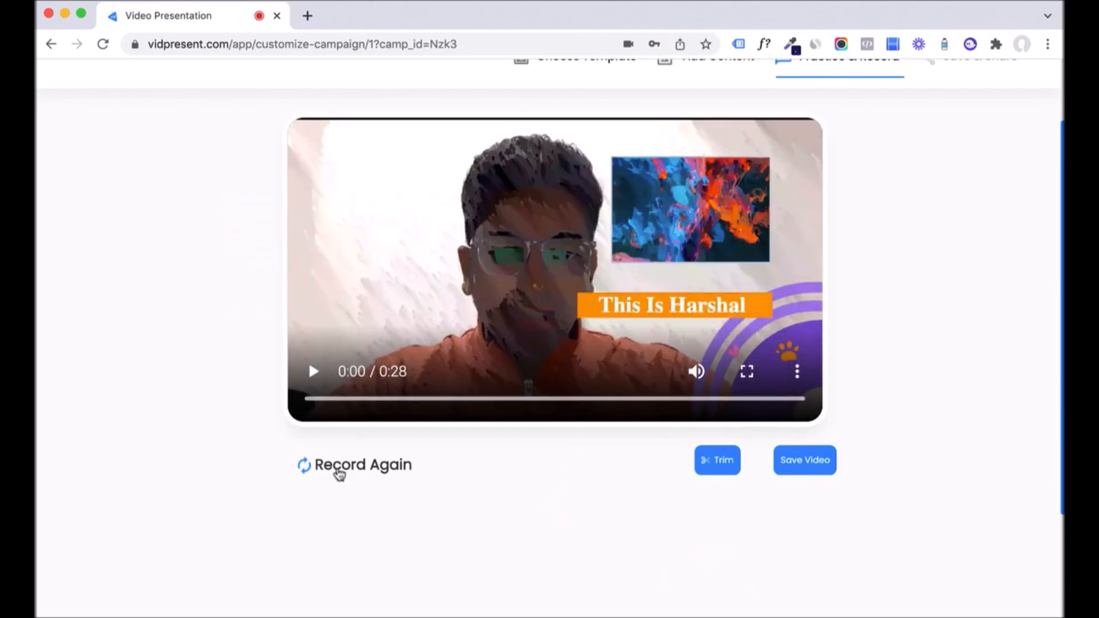
Step: Open the recorded video for trimming, leave the trimmer with its full length kept, and save the video
click(718, 463)
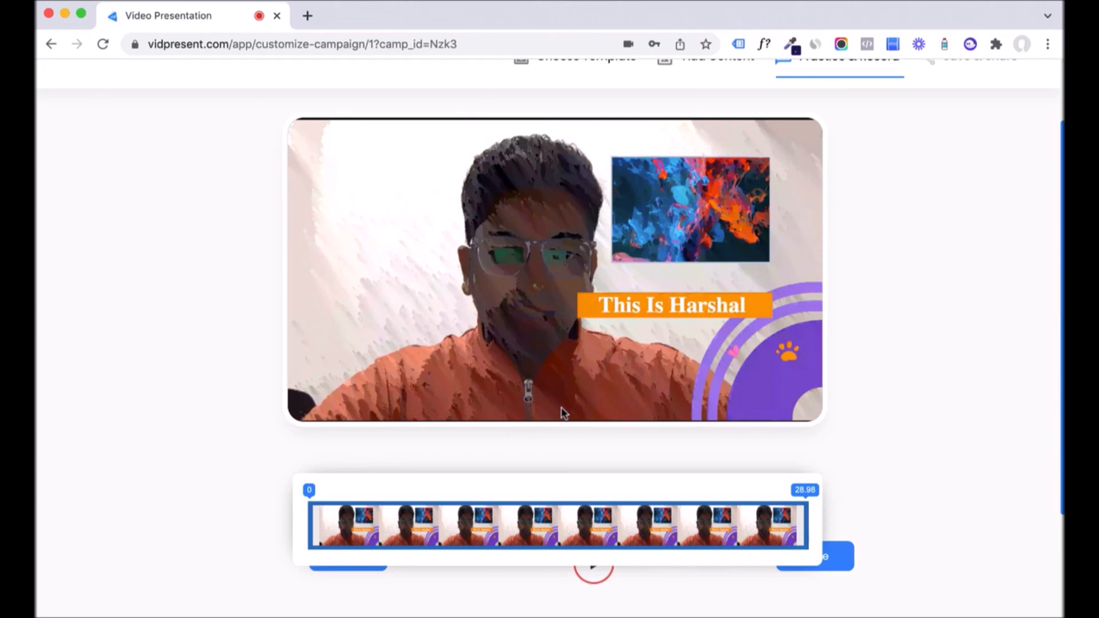
scroll(822, 458, down, 2)
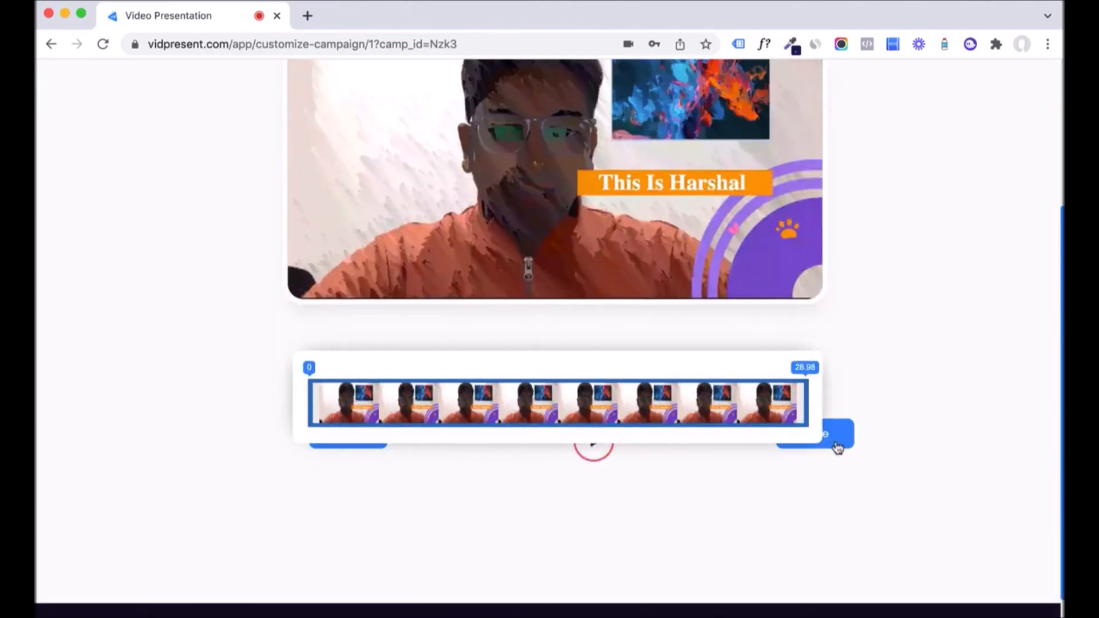
click(835, 441)
scroll(579, 466, up, 2)
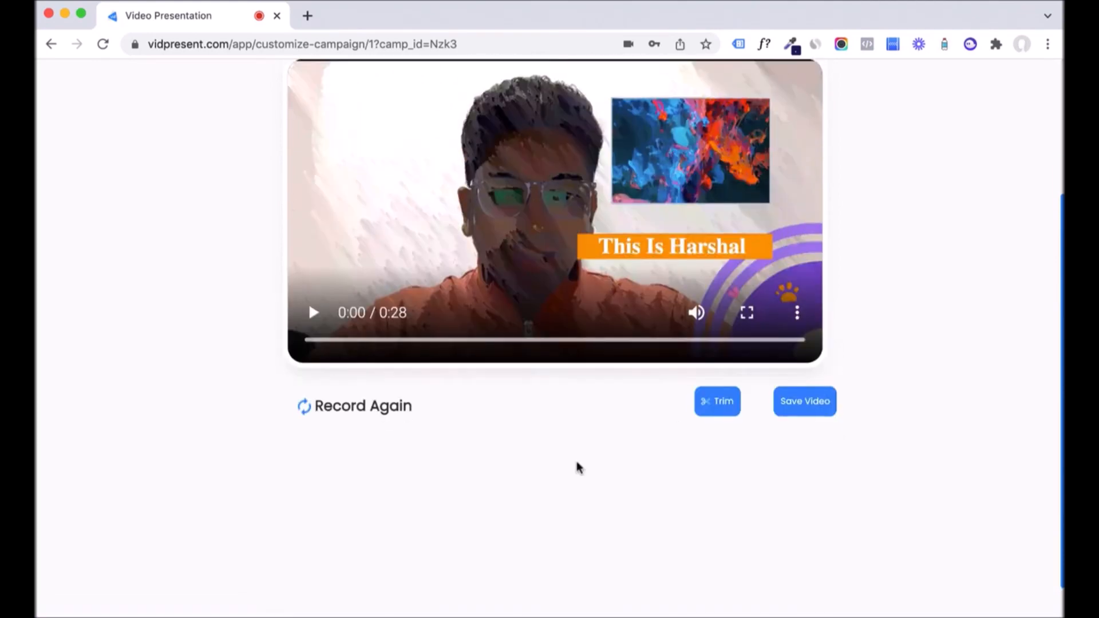
click(805, 407)
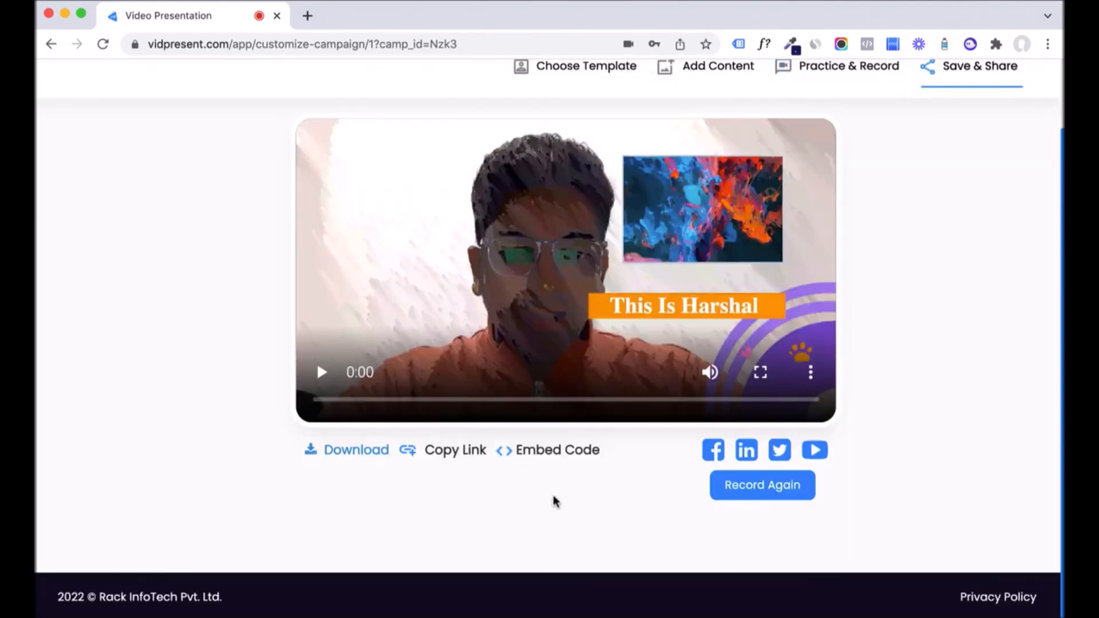
Step: Leave the saved video for the dashboard and open the DFY templates library
scroll(553, 495, up, 1)
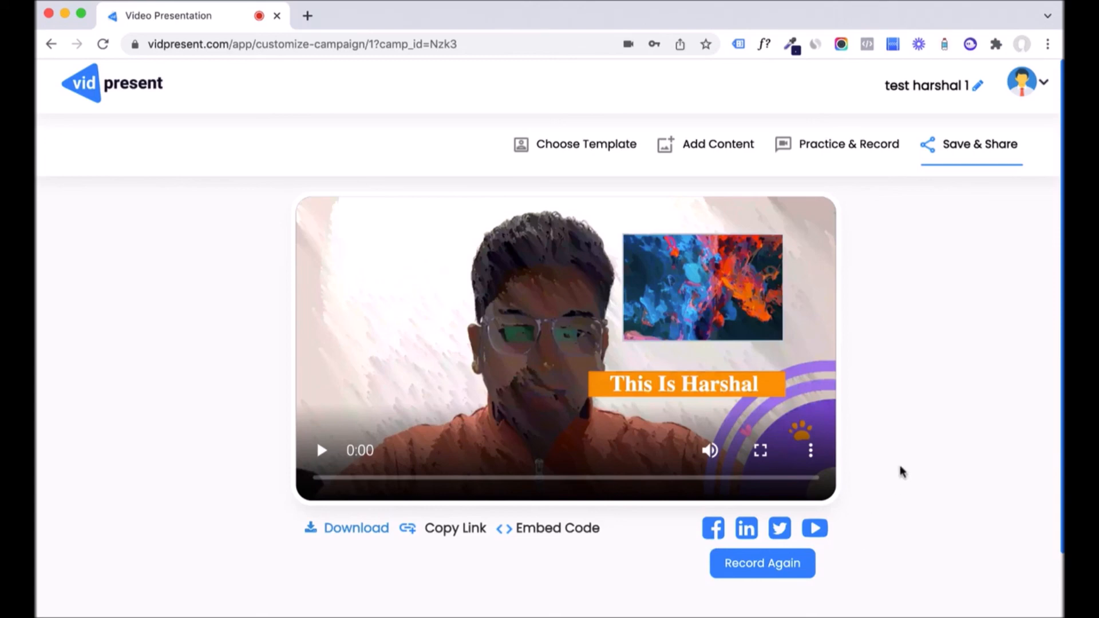
scroll(537, 380, up, 1)
click(80, 95)
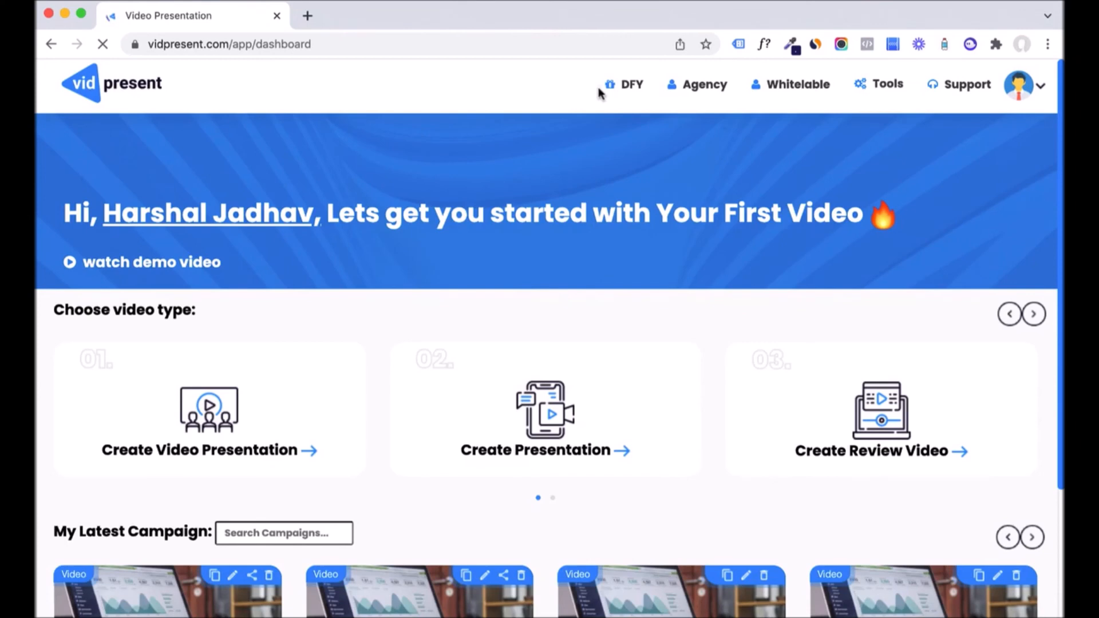
click(616, 101)
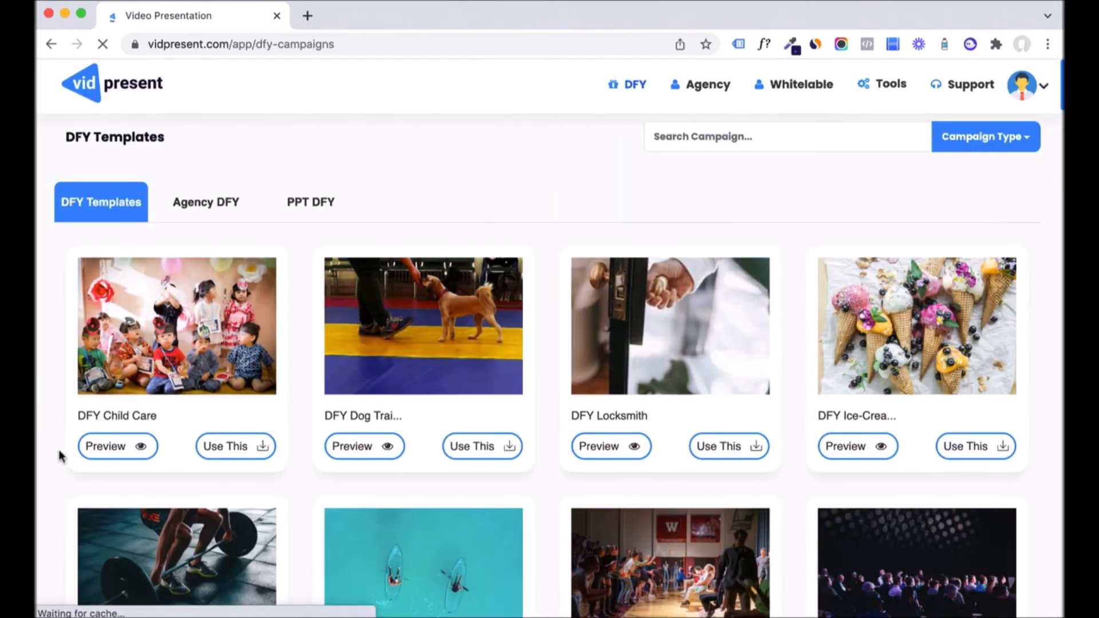
Step: Browse the DFY Templates collection to examine its niches and its square and portrait designs, and return to the start
scroll(61, 457, down, 2)
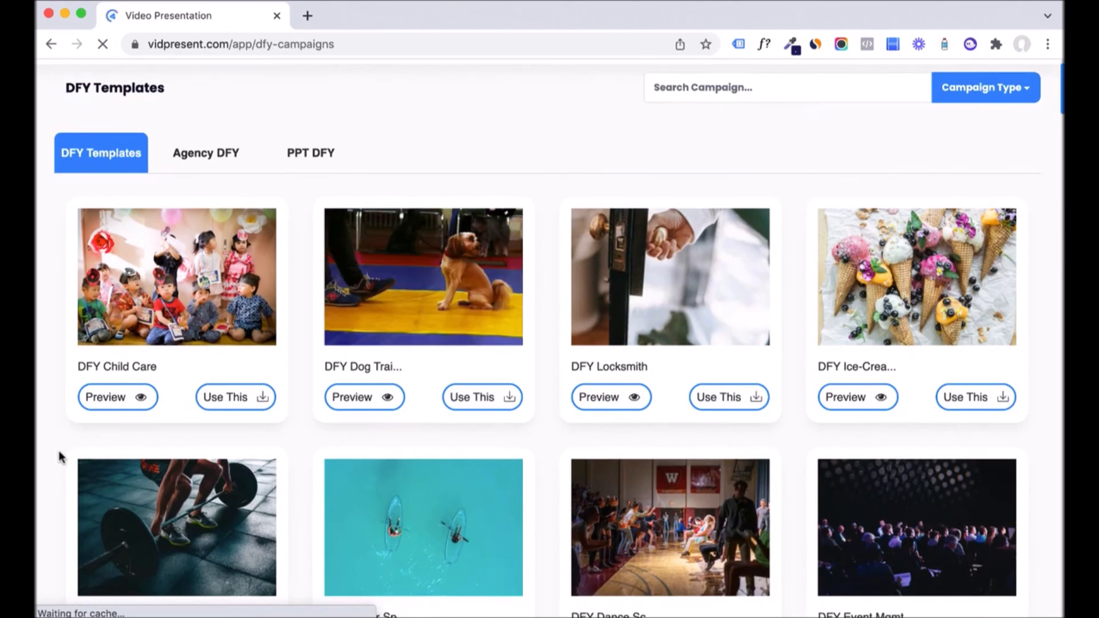
scroll(537, 338, down, 5)
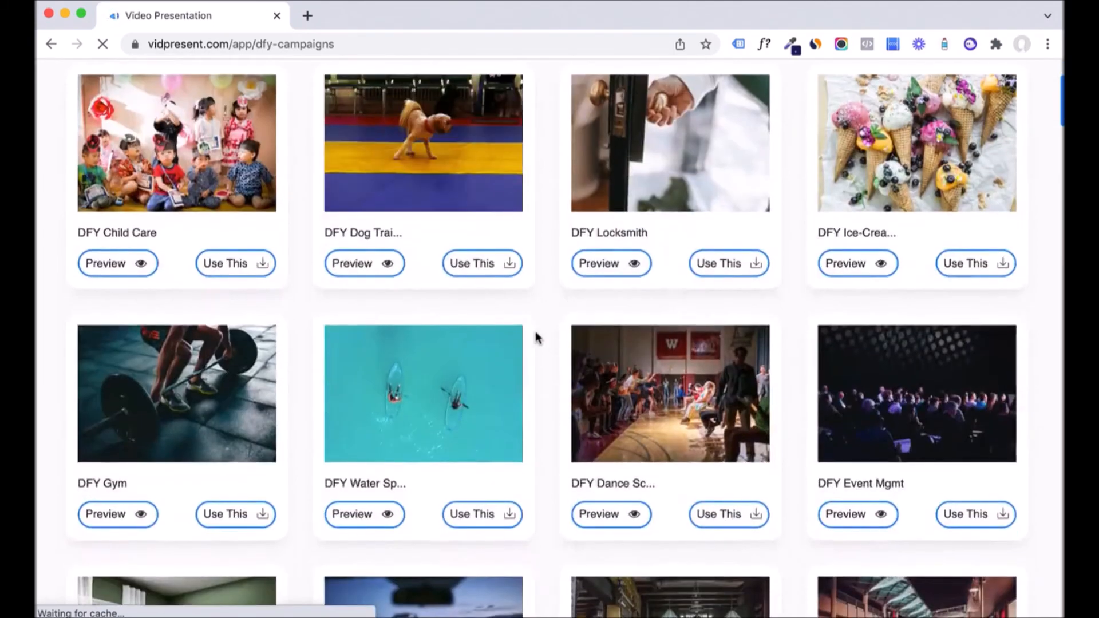
scroll(537, 338, down, 4)
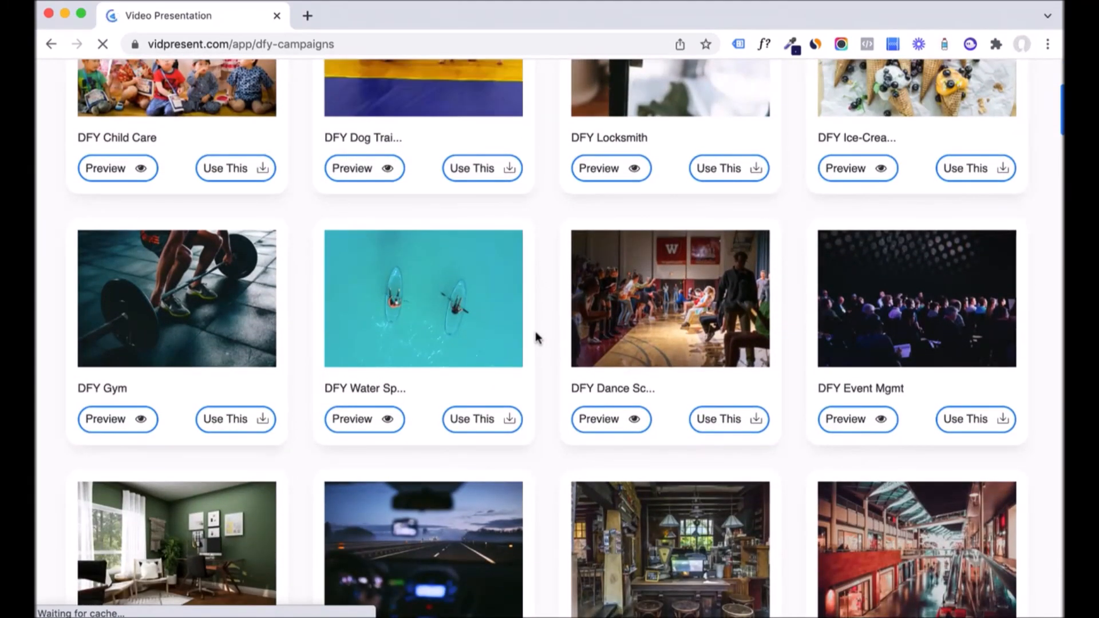
scroll(537, 337, down, 8)
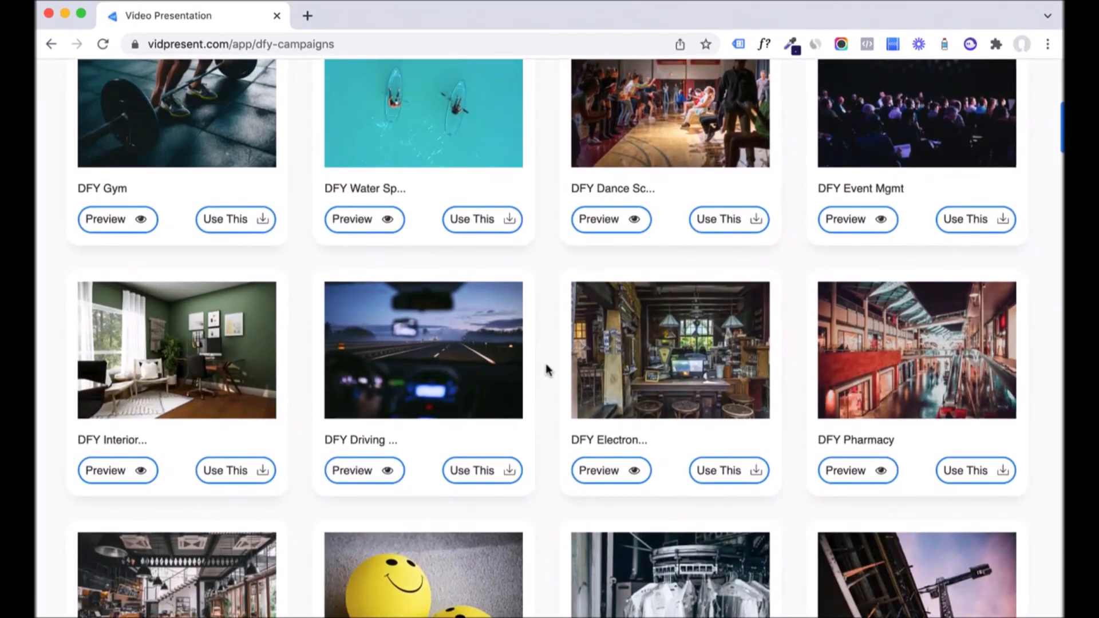
scroll(546, 366, up, 10)
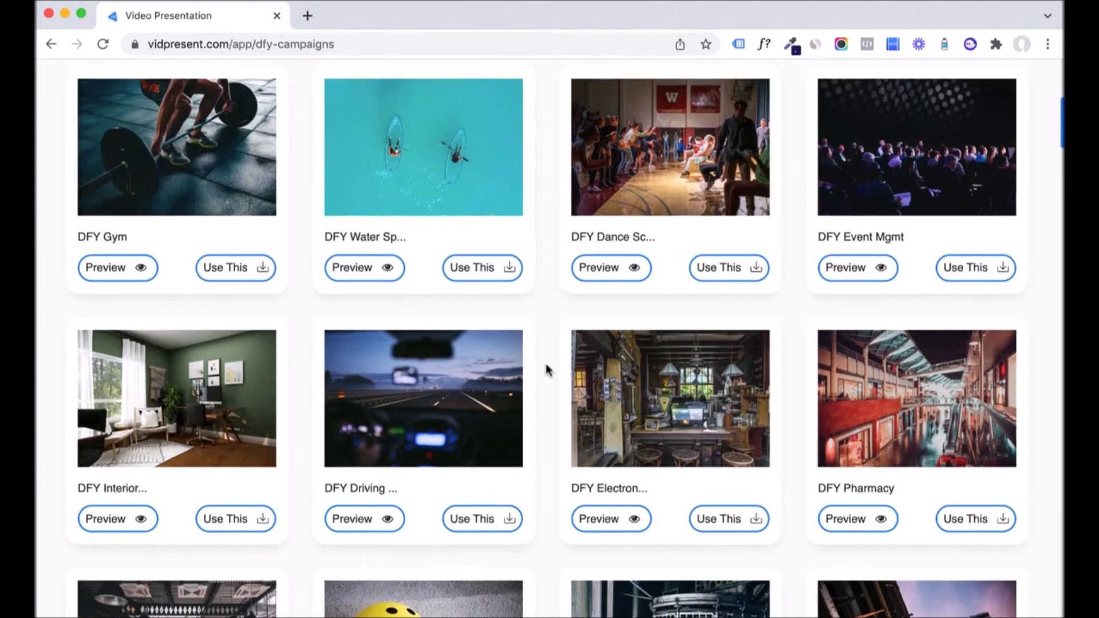
scroll(546, 365, up, 8)
scroll(546, 365, down, 8)
scroll(546, 364, up, 8)
scroll(546, 365, down, 8)
scroll(544, 368, down, 9)
scroll(544, 368, up, 5)
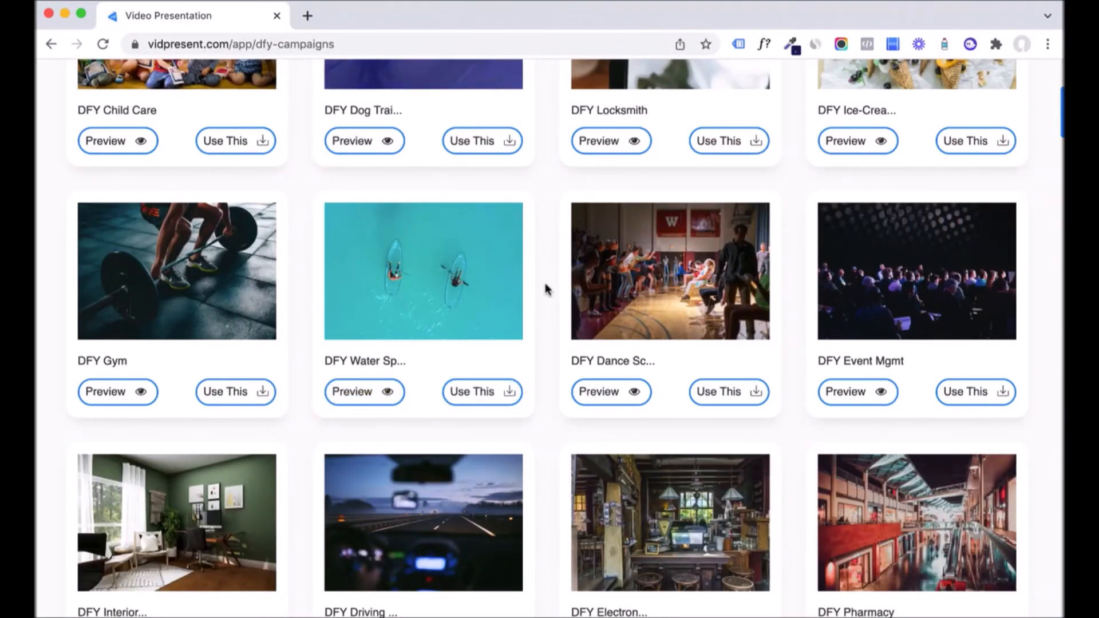
scroll(544, 287, down, 7)
scroll(545, 288, down, 20)
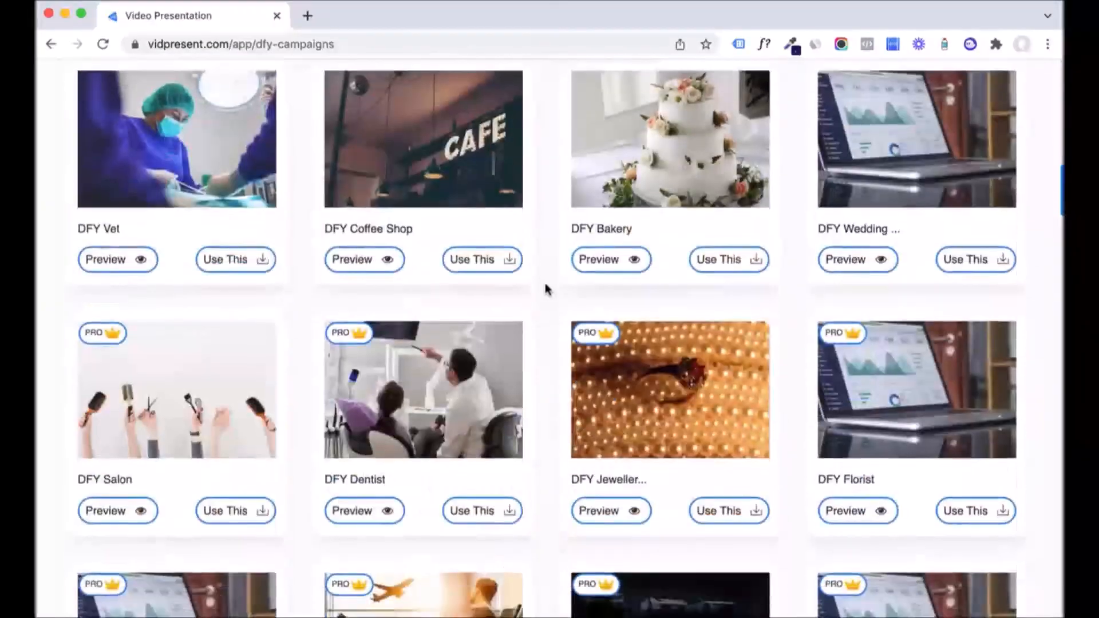
scroll(545, 289, down, 20)
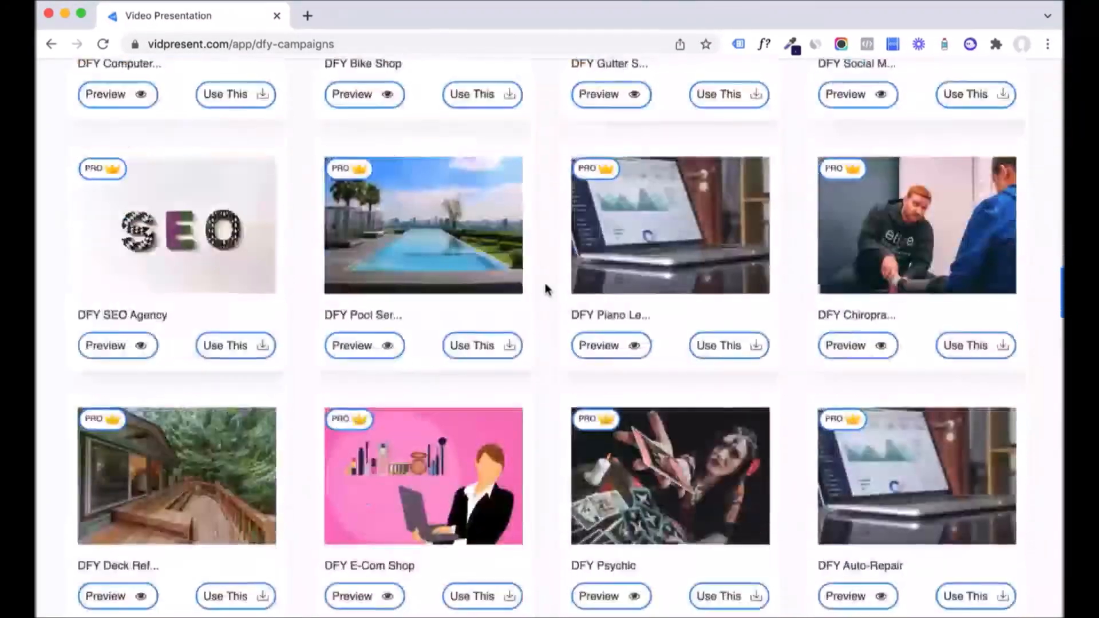
scroll(545, 289, down, 20)
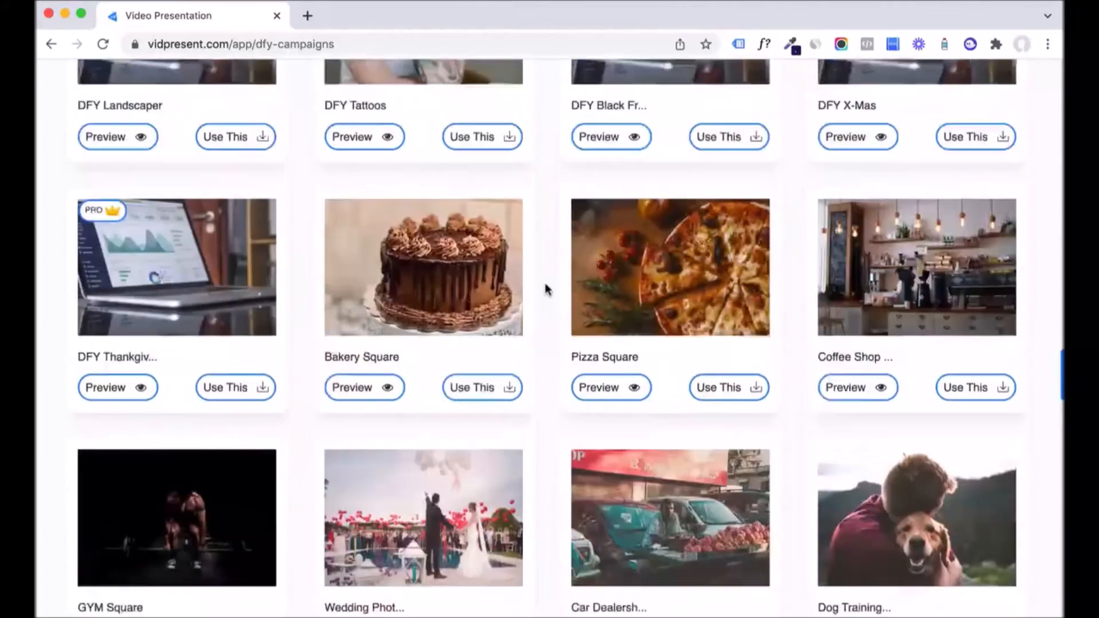
scroll(545, 289, down, 20)
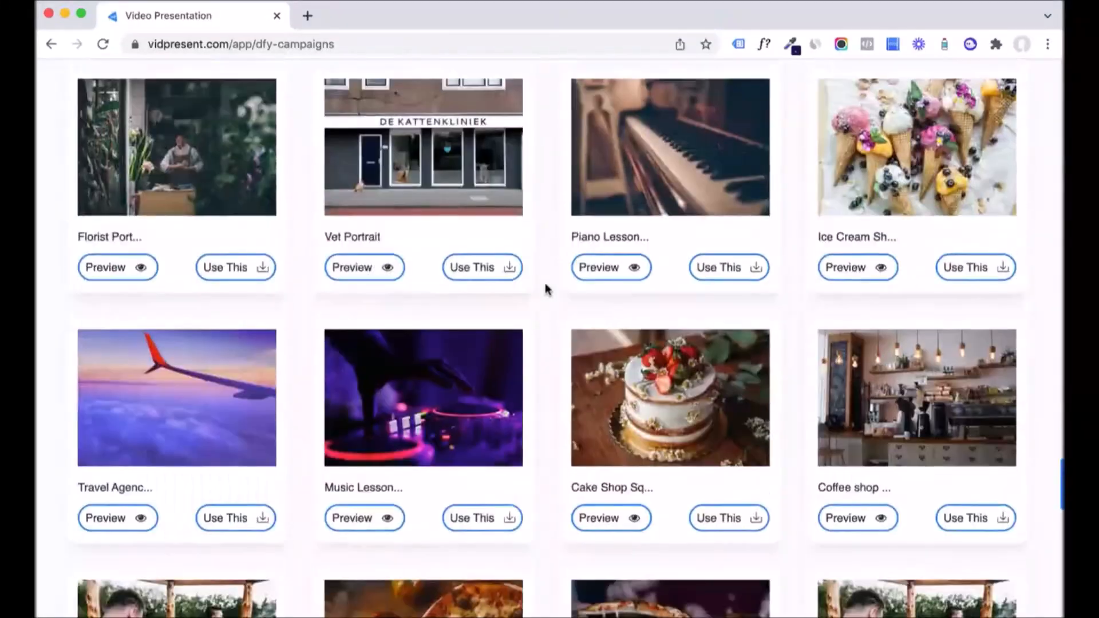
scroll(545, 289, down, 20)
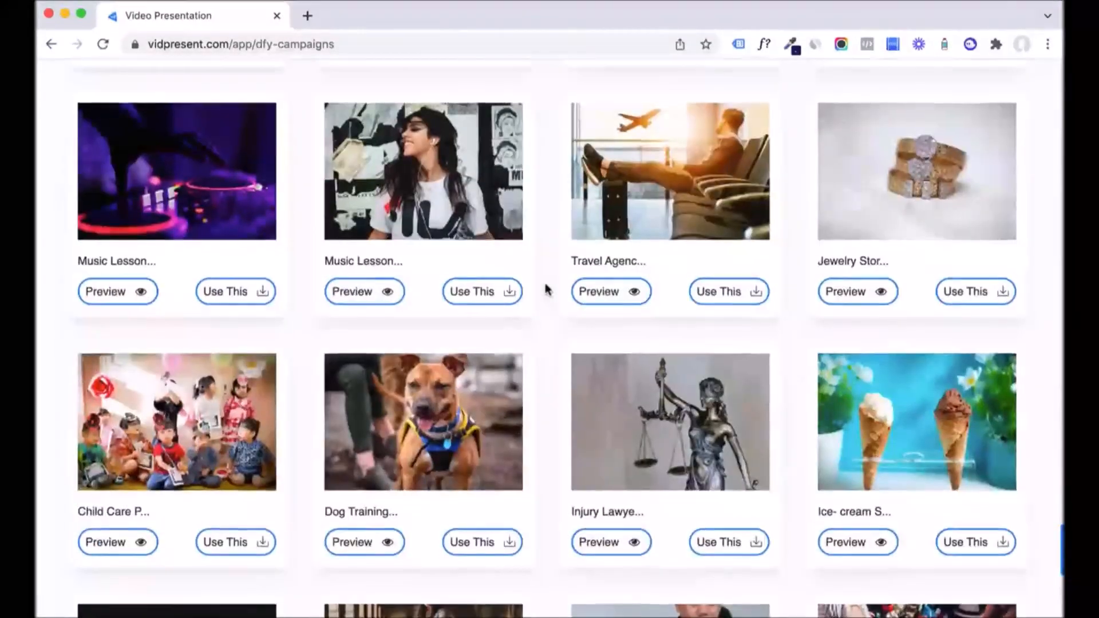
scroll(545, 289, up, 20)
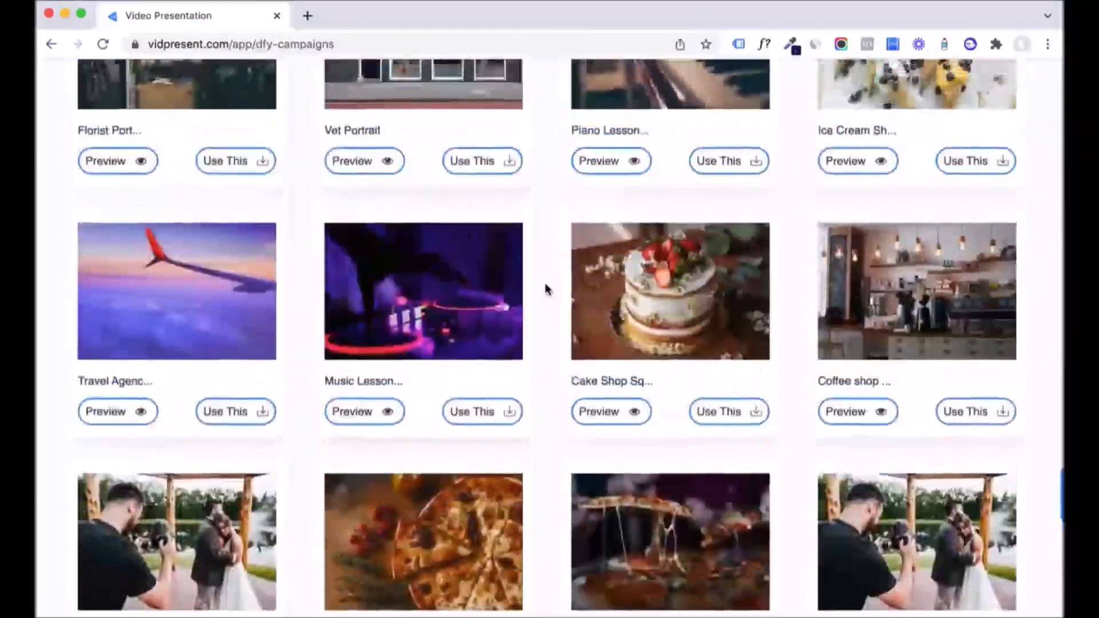
scroll(546, 286, up, 20)
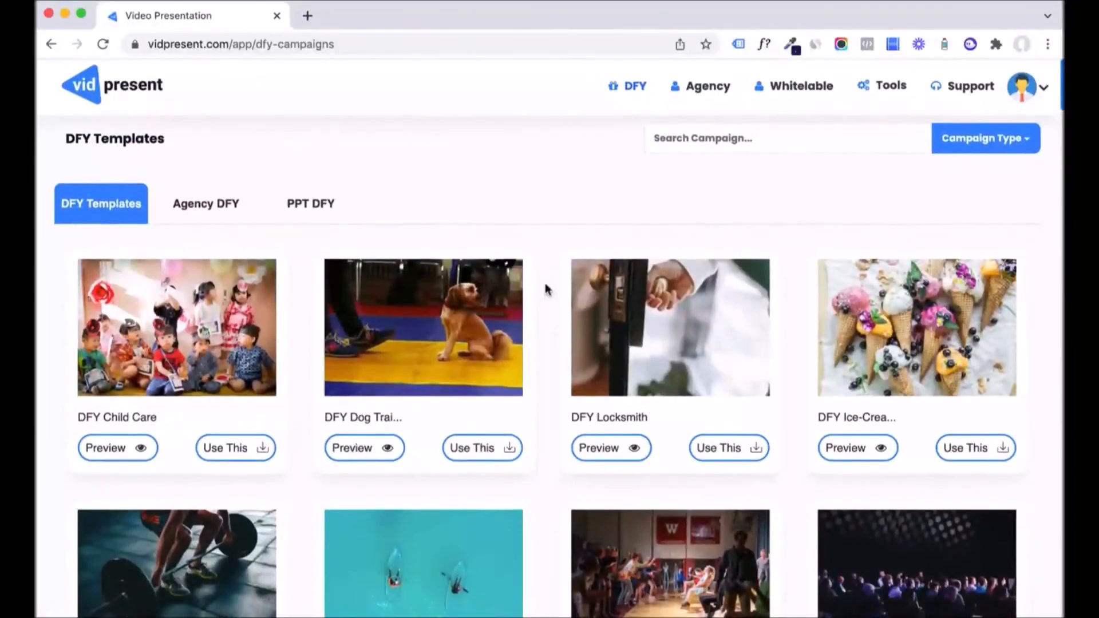
Step: Show the PPT DFY collection and look through its presentation templates down to the end of the list
click(321, 202)
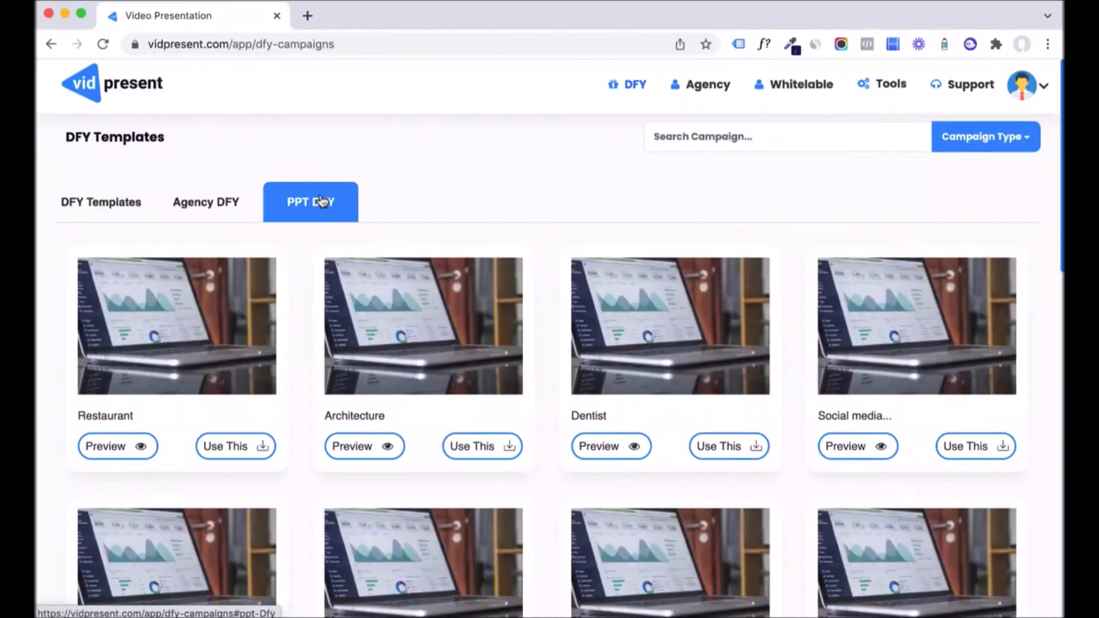
scroll(538, 203, down, 3)
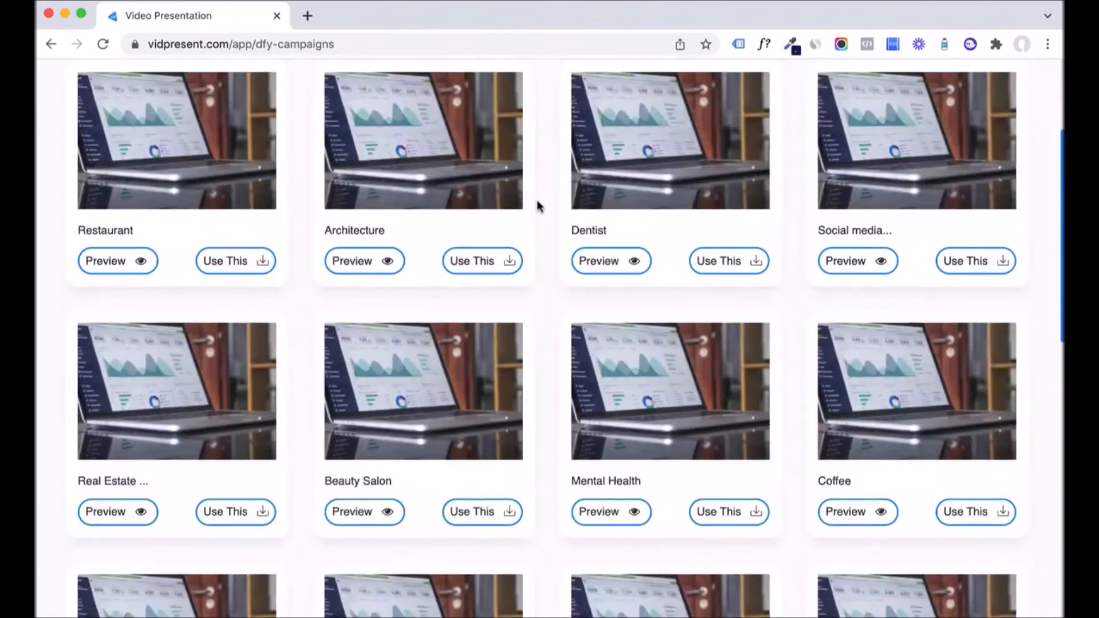
scroll(544, 266, down, 5)
scroll(546, 267, down, 4)
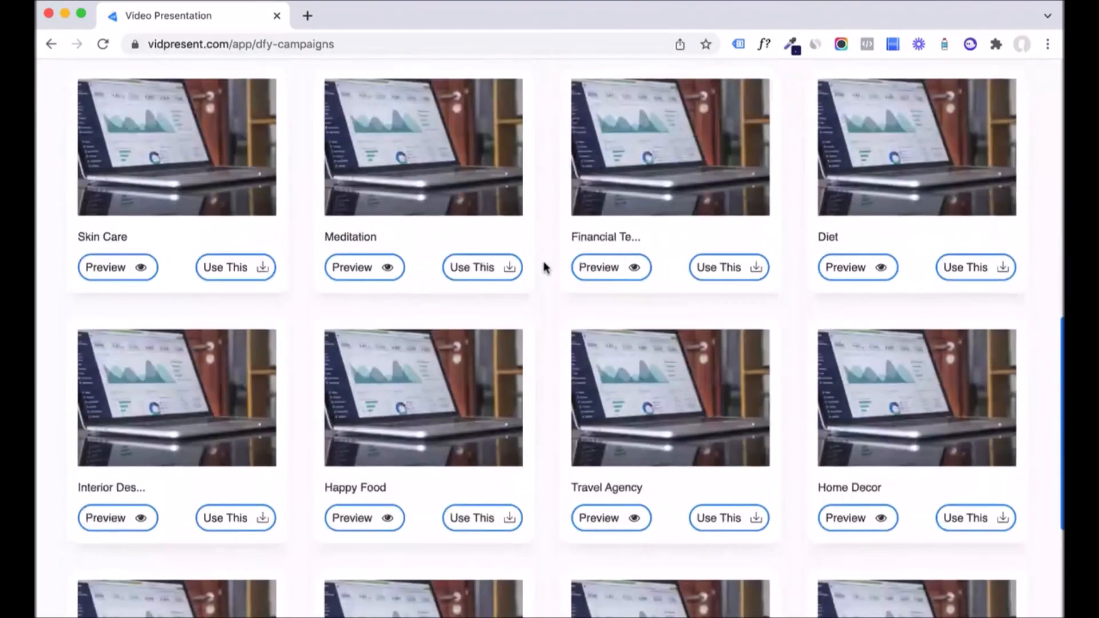
scroll(545, 268, down, 4)
scroll(545, 268, up, 15)
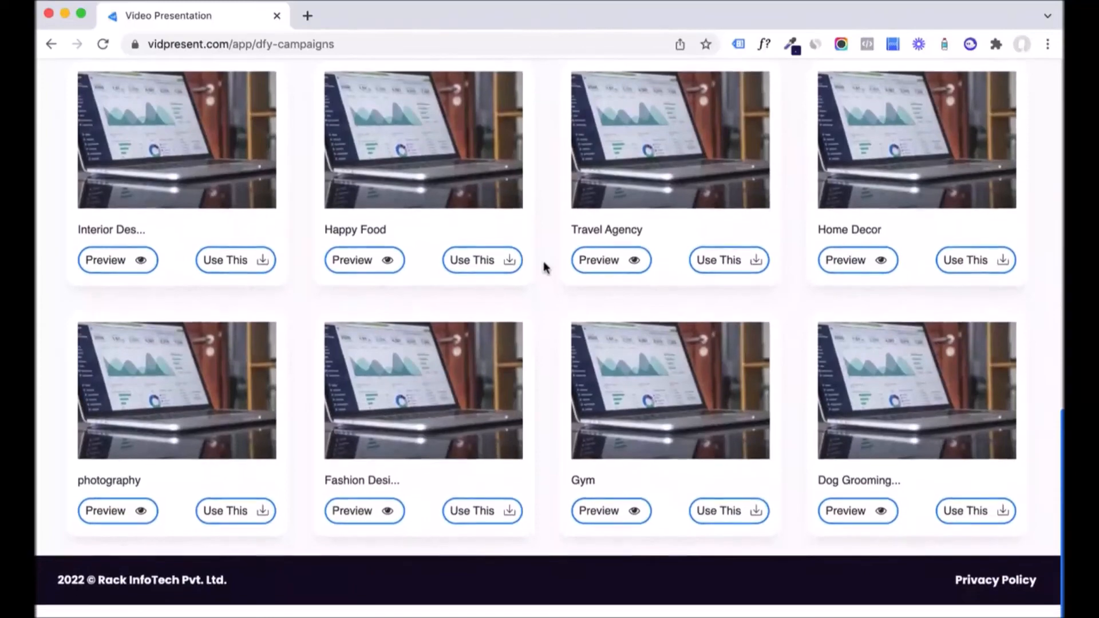